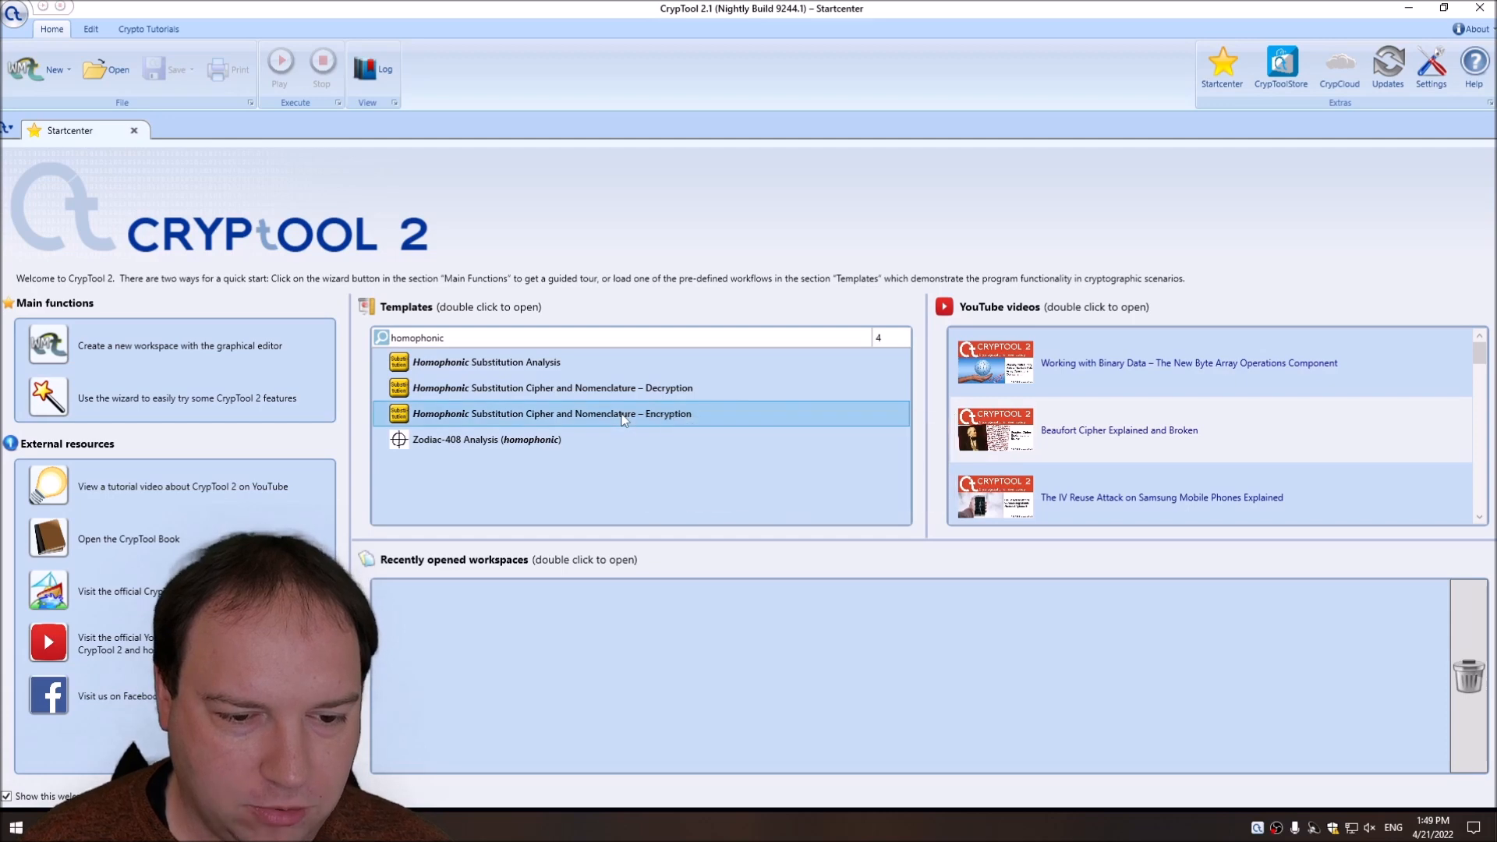
Open the Homophonic Substitution Cipher and Nomenclature – Encryption template and remove its explanatory note.
double_click(599, 416)
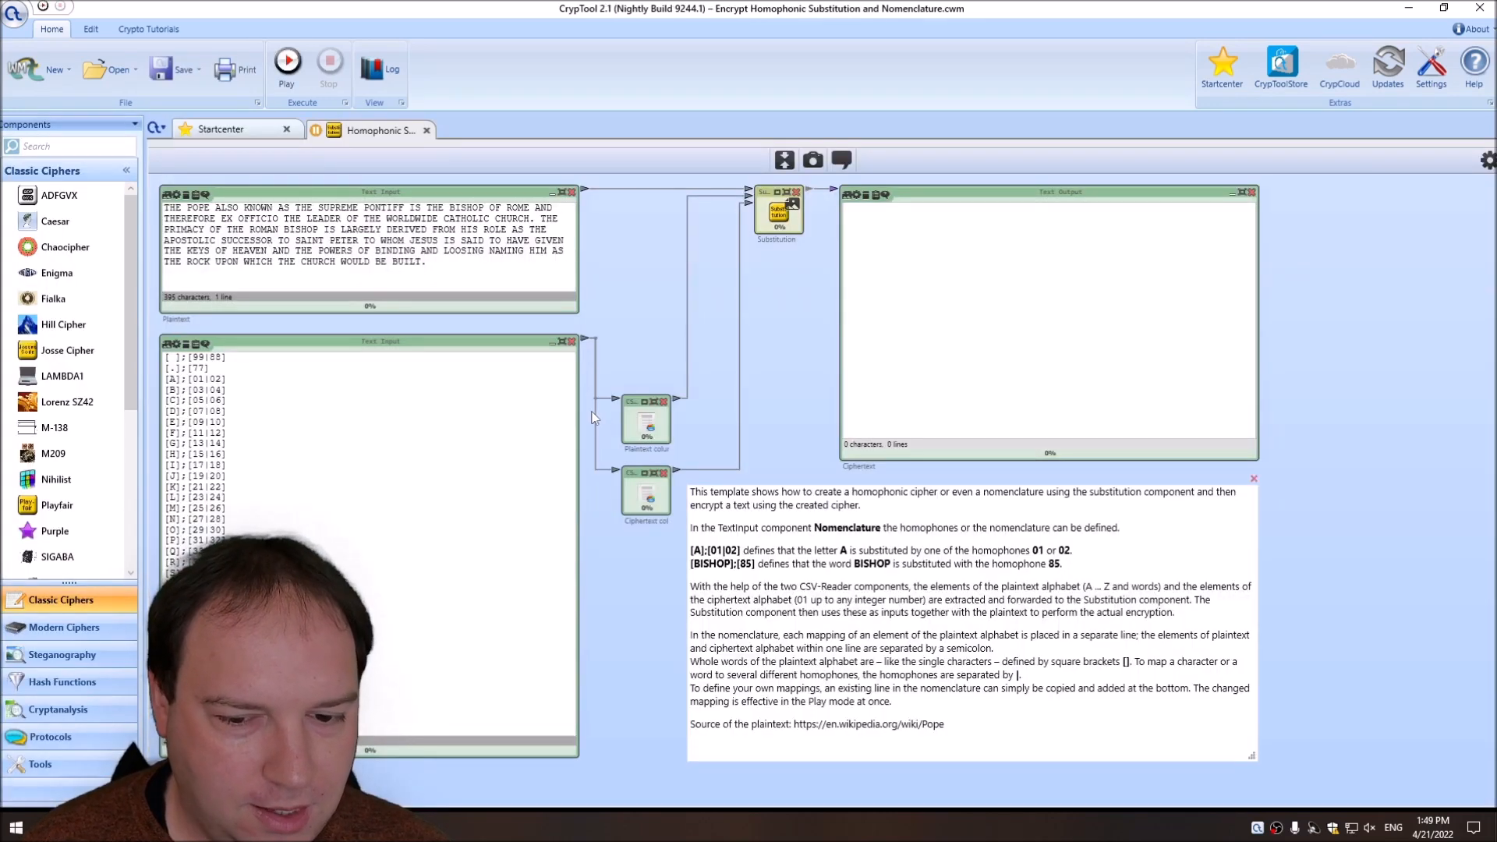
click(1254, 479)
Narrow the Nomenclature text input and reposition it below the Substitution component, and move the Ciphertext output away from that component.
drag(732, 586, 704, 409)
drag(1236, 627, 741, 358)
drag(635, 358, 743, 368)
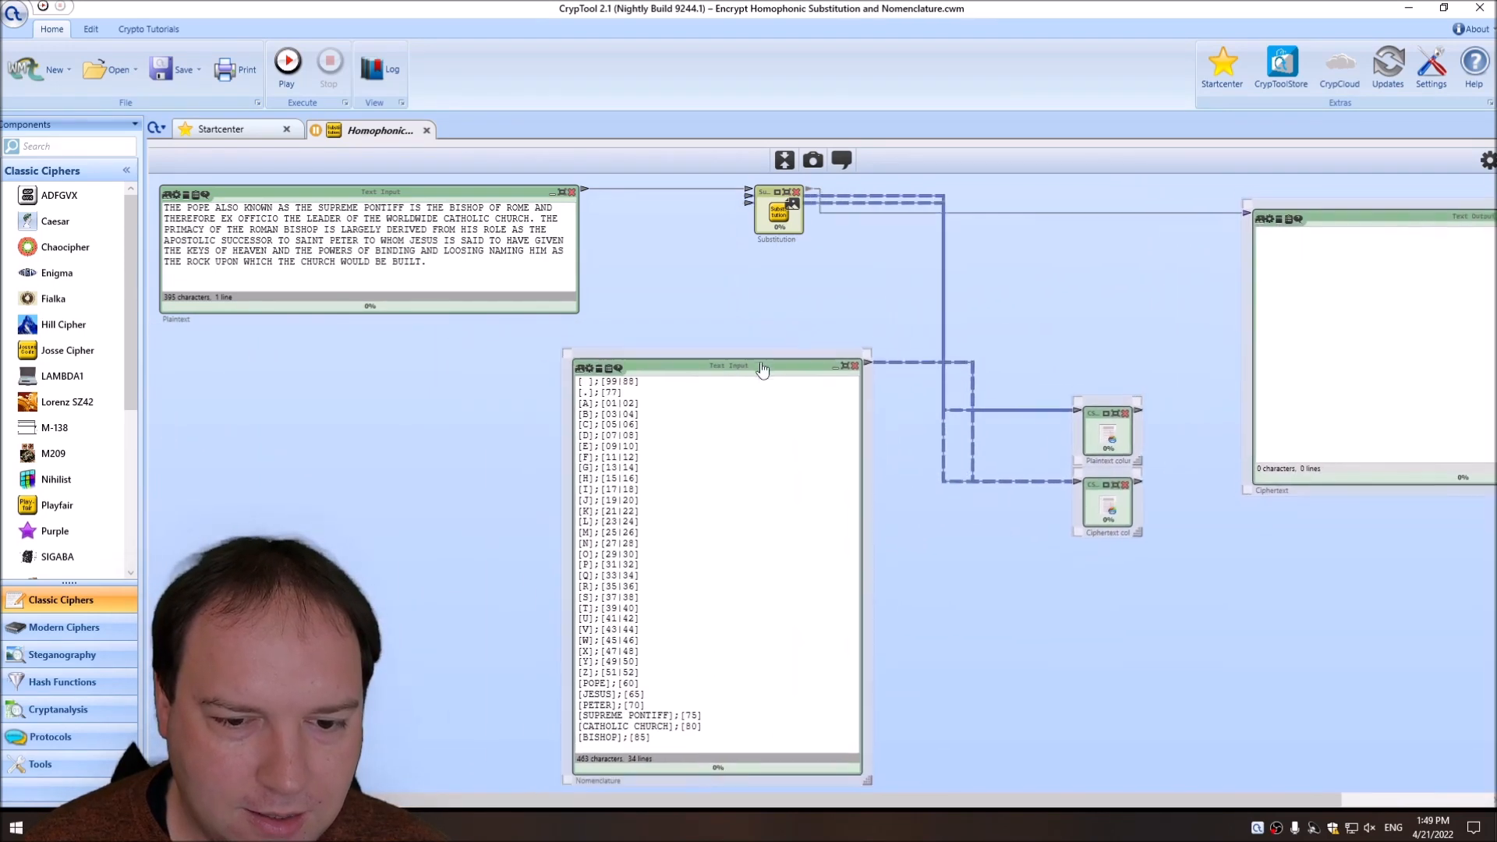
click(1140, 252)
drag(1425, 214, 1217, 196)
drag(1089, 557, 1178, 125)
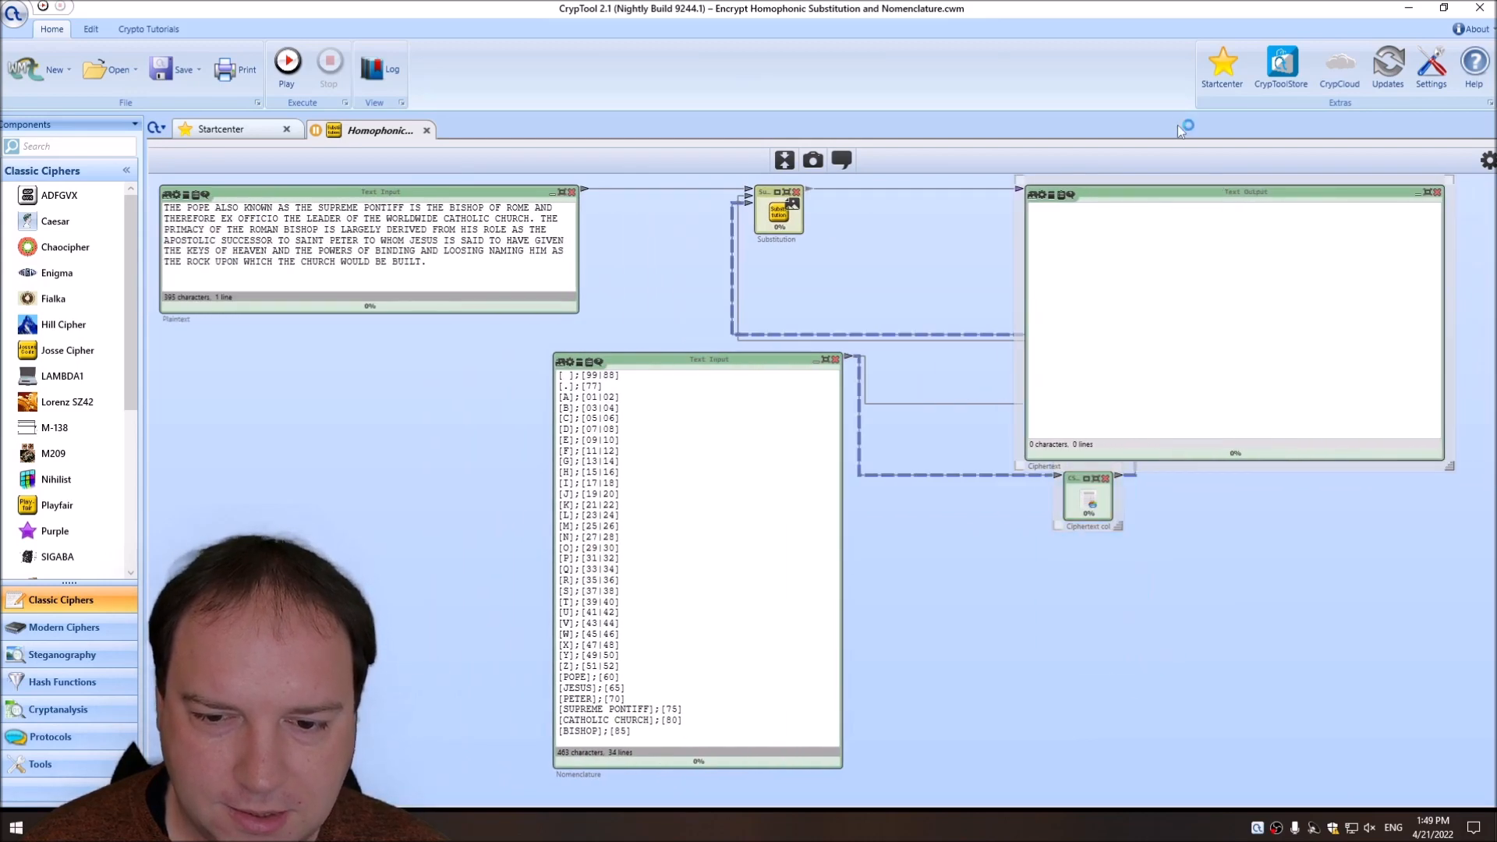
Arrange the plaintext and ciphertext column readers between the Nomenclature input and the Ciphertext output, lowering the Substitution component slightly.
click(1247, 537)
drag(1209, 191, 1330, 191)
drag(1084, 432, 955, 285)
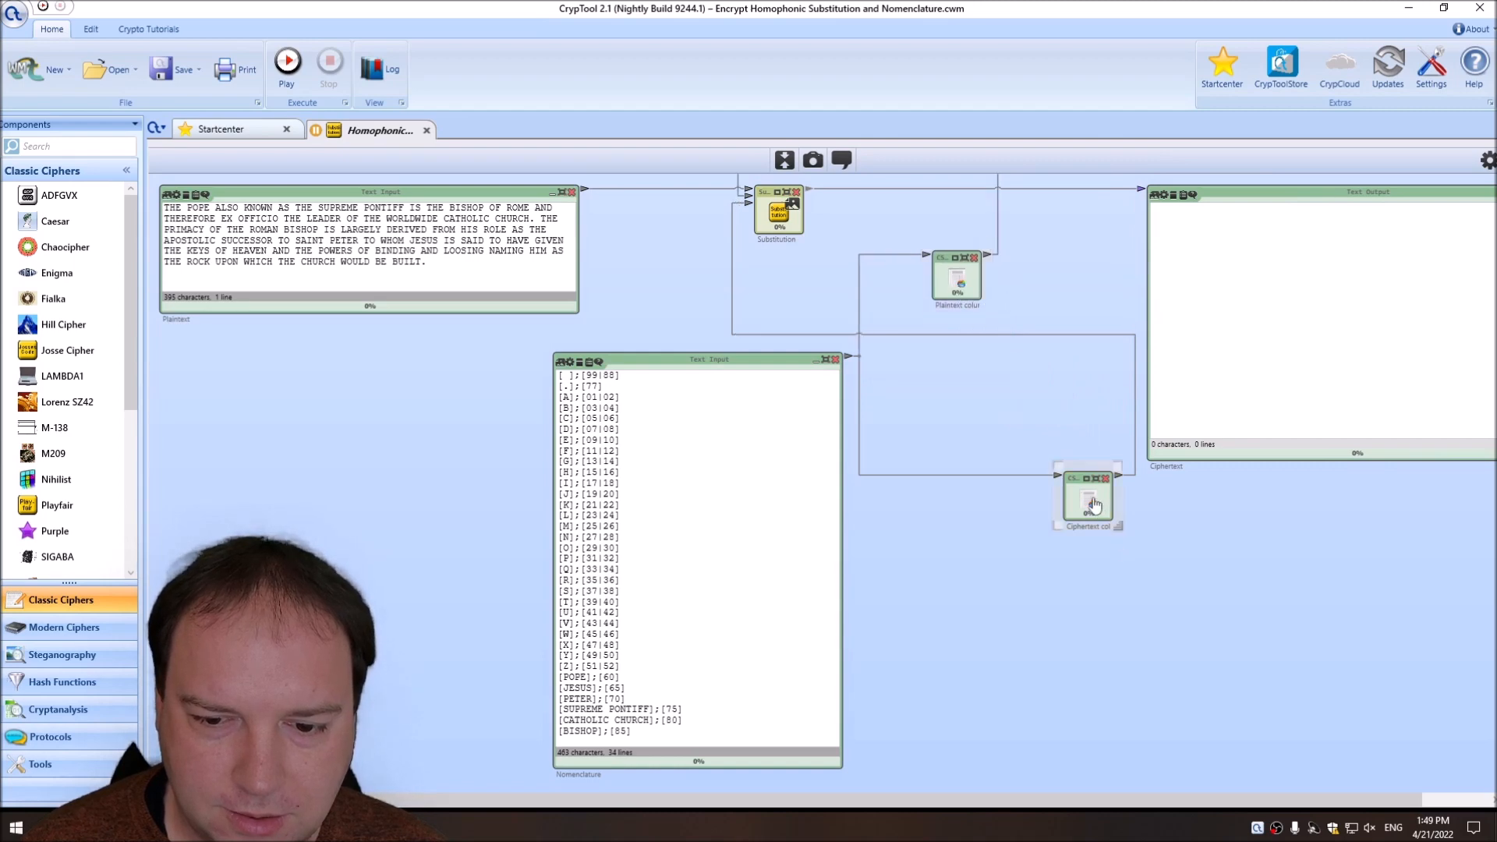
drag(1097, 508, 961, 388)
drag(1271, 196, 1161, 199)
drag(778, 212, 772, 240)
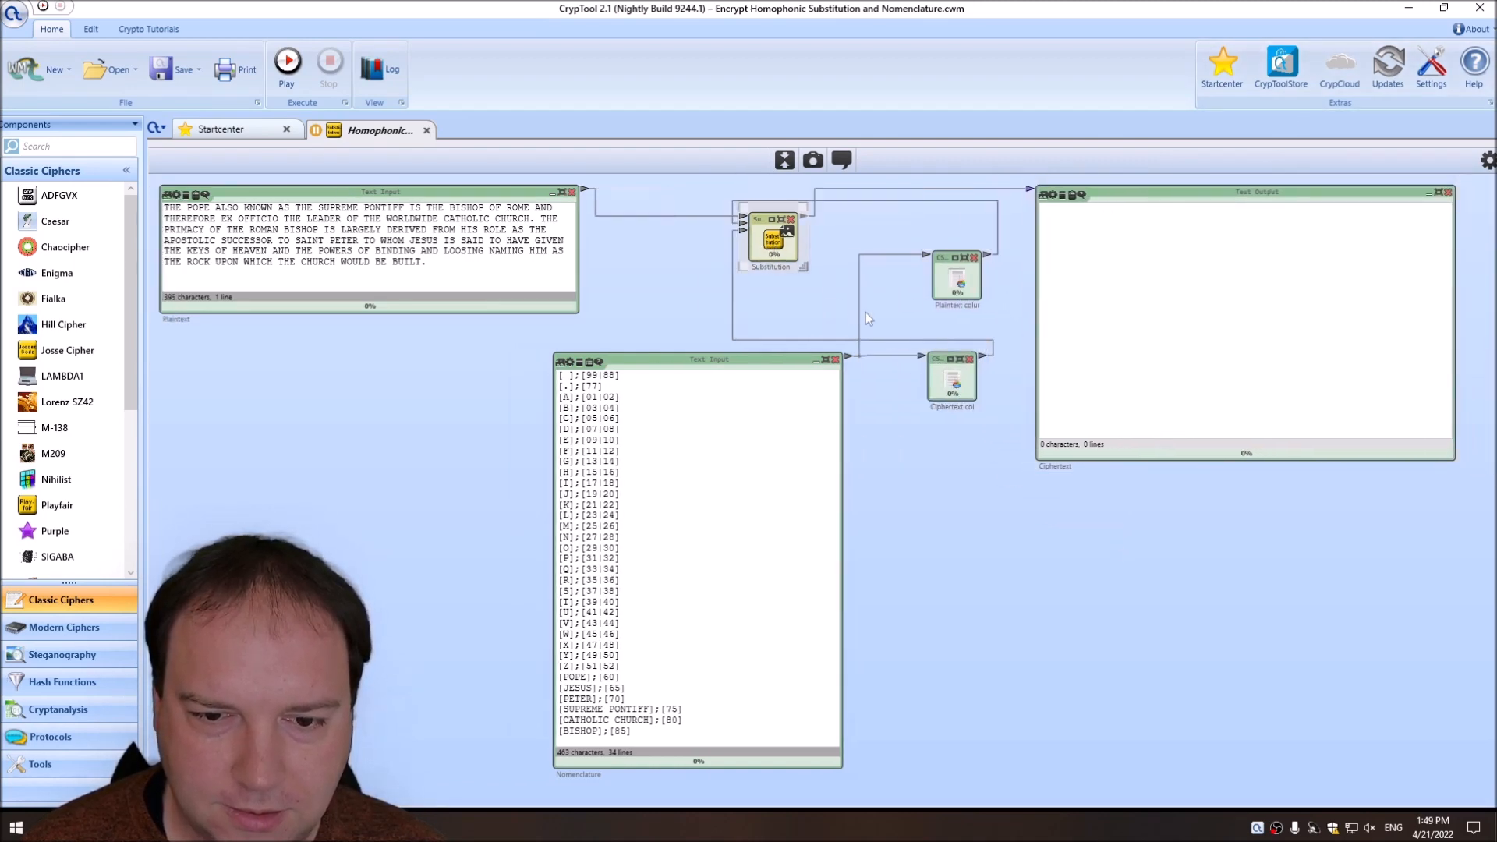
drag(969, 285, 941, 289)
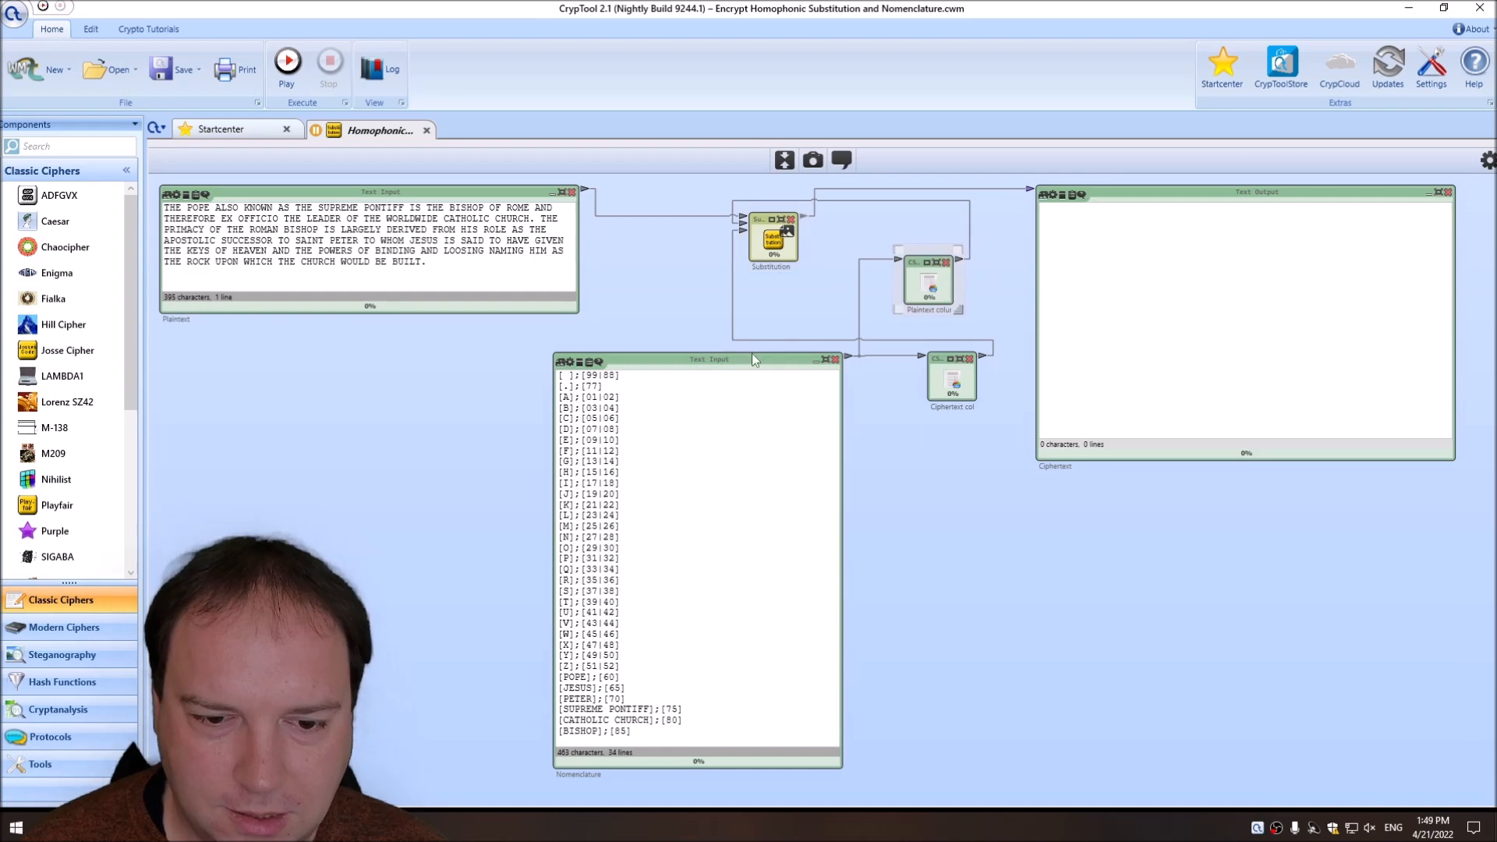
click(832, 293)
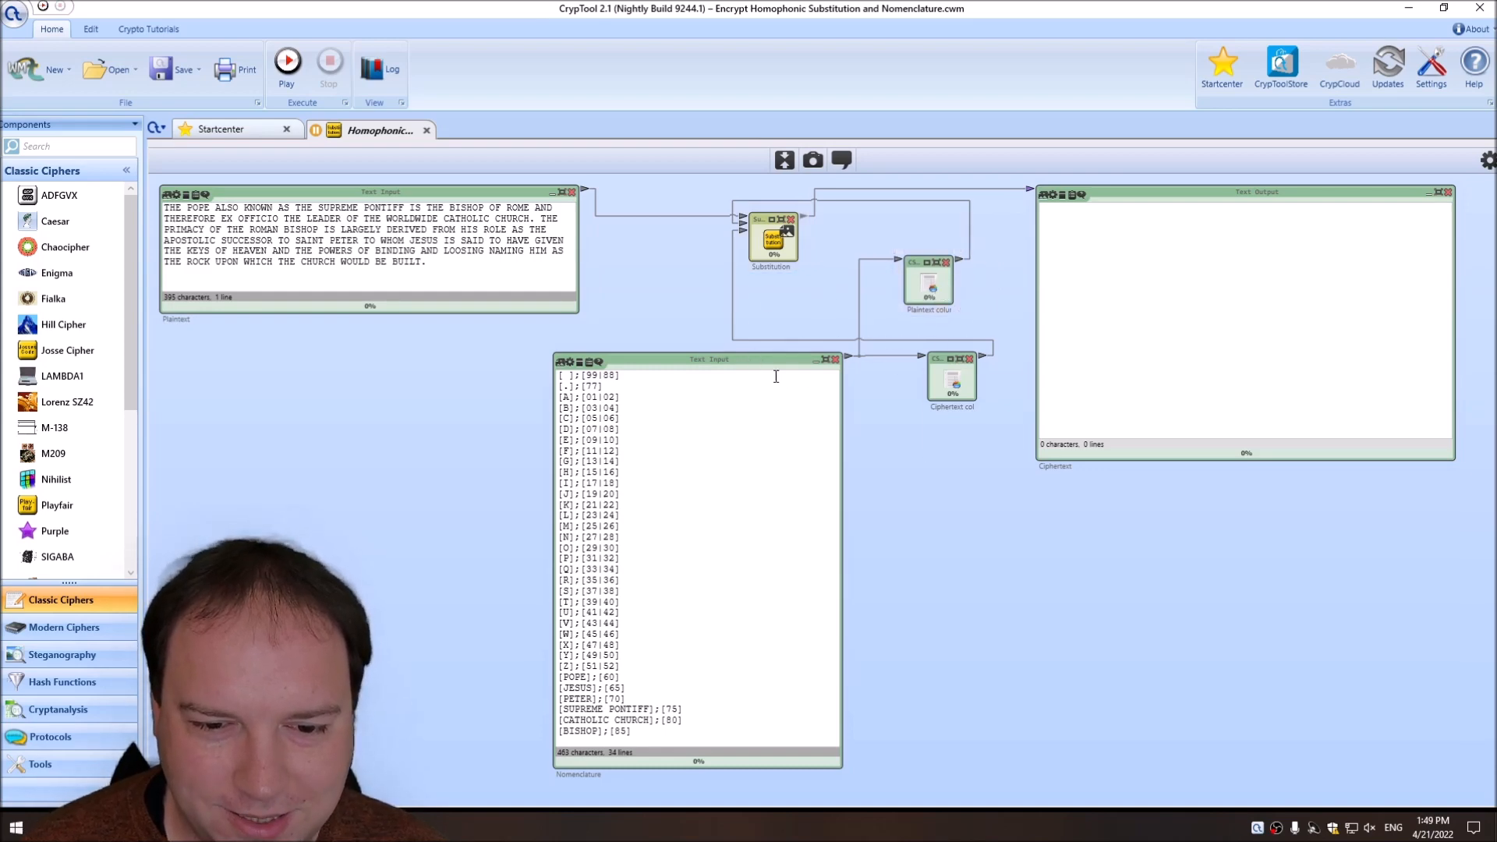
Shift the Nomenclature text input slightly toward the column readers and rename it Key.
drag(638, 363, 675, 364)
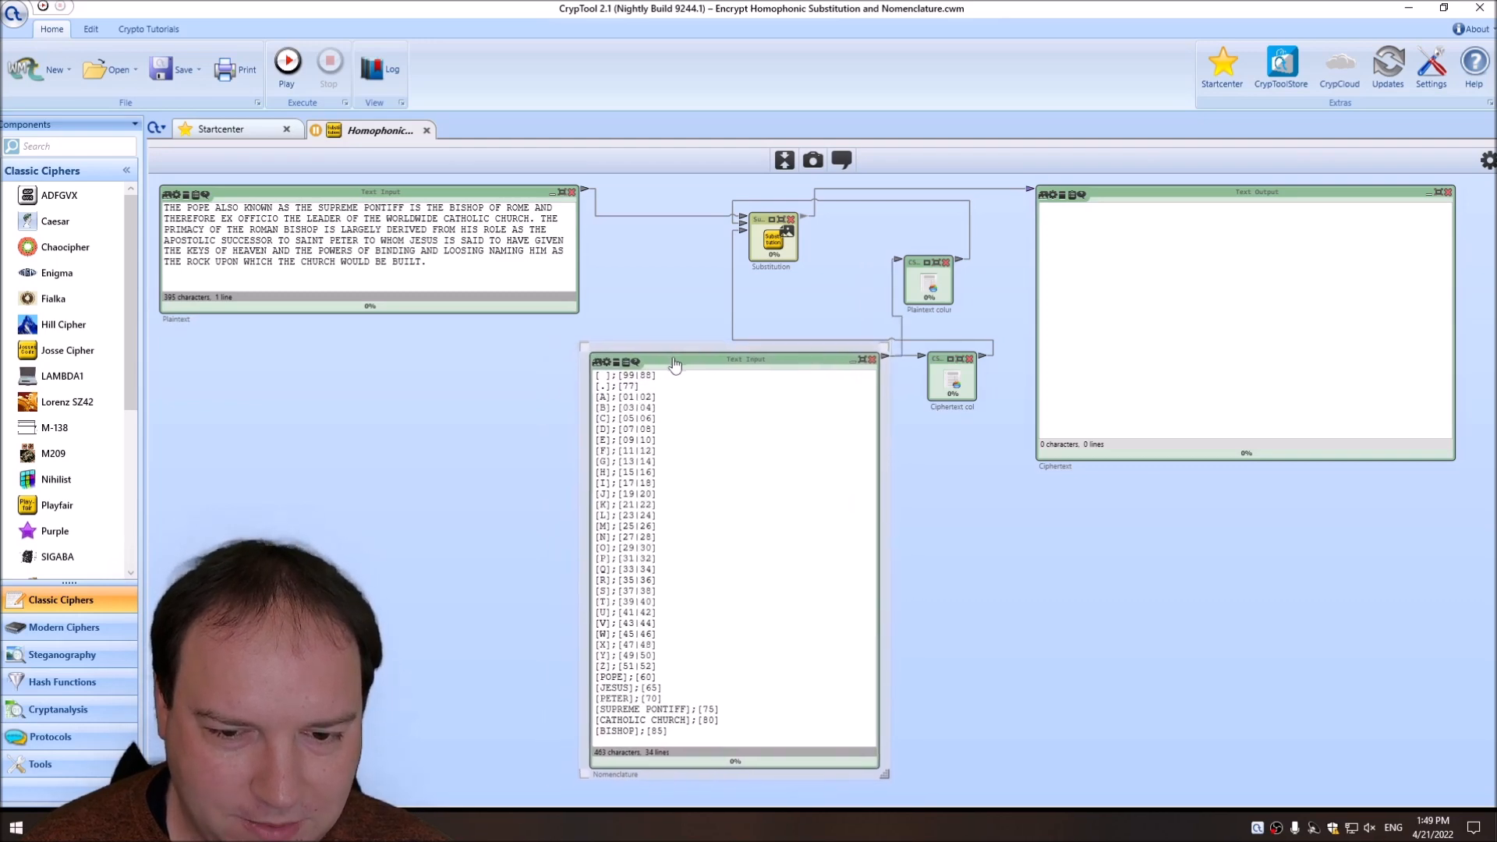
double_click(627, 775)
text(Key)
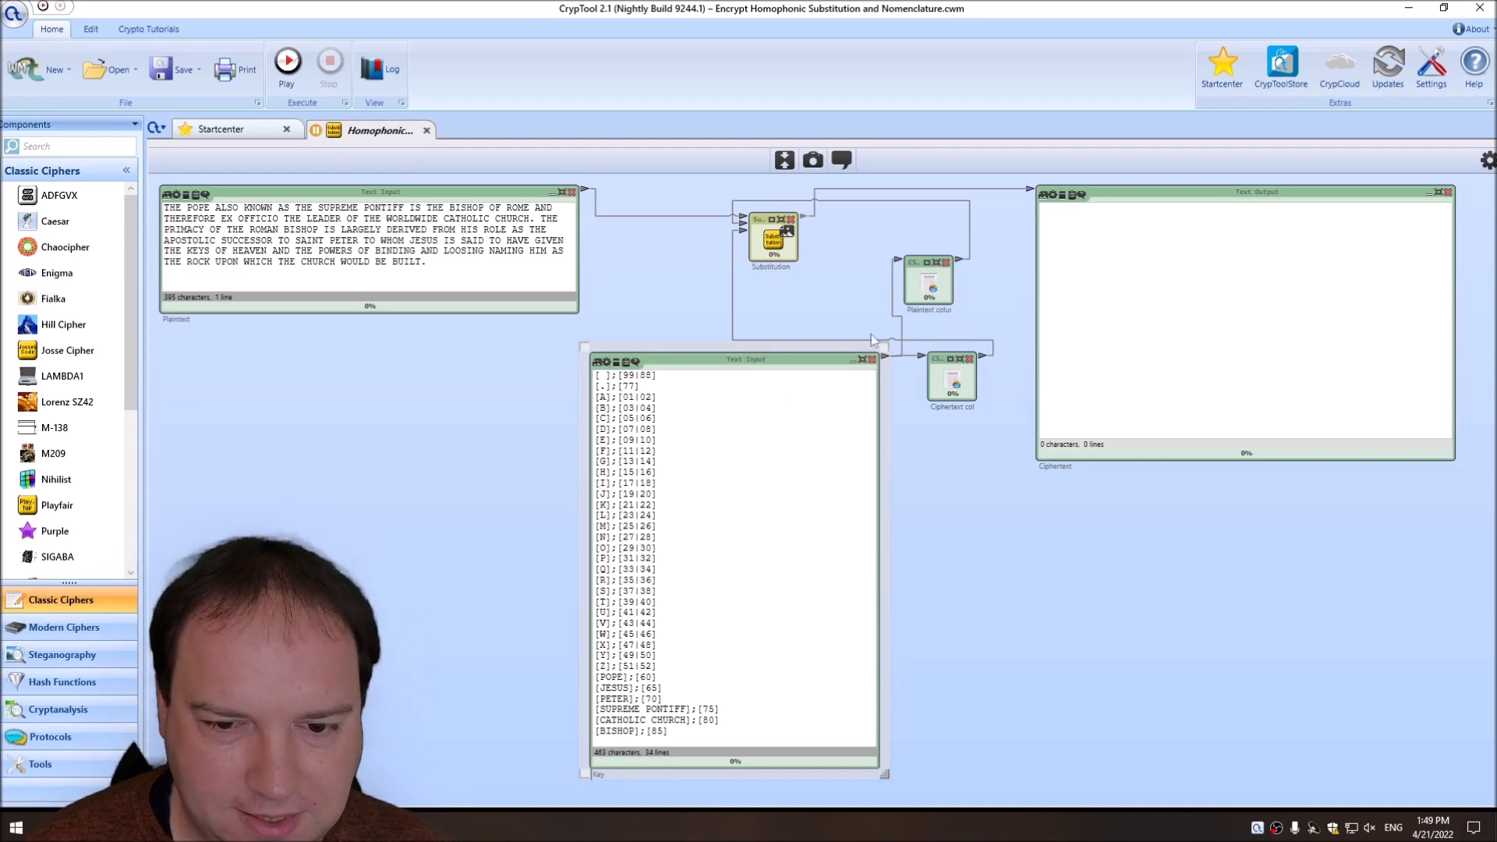
Align the plaintext column reader above the ciphertext column reader.
drag(919, 300, 947, 300)
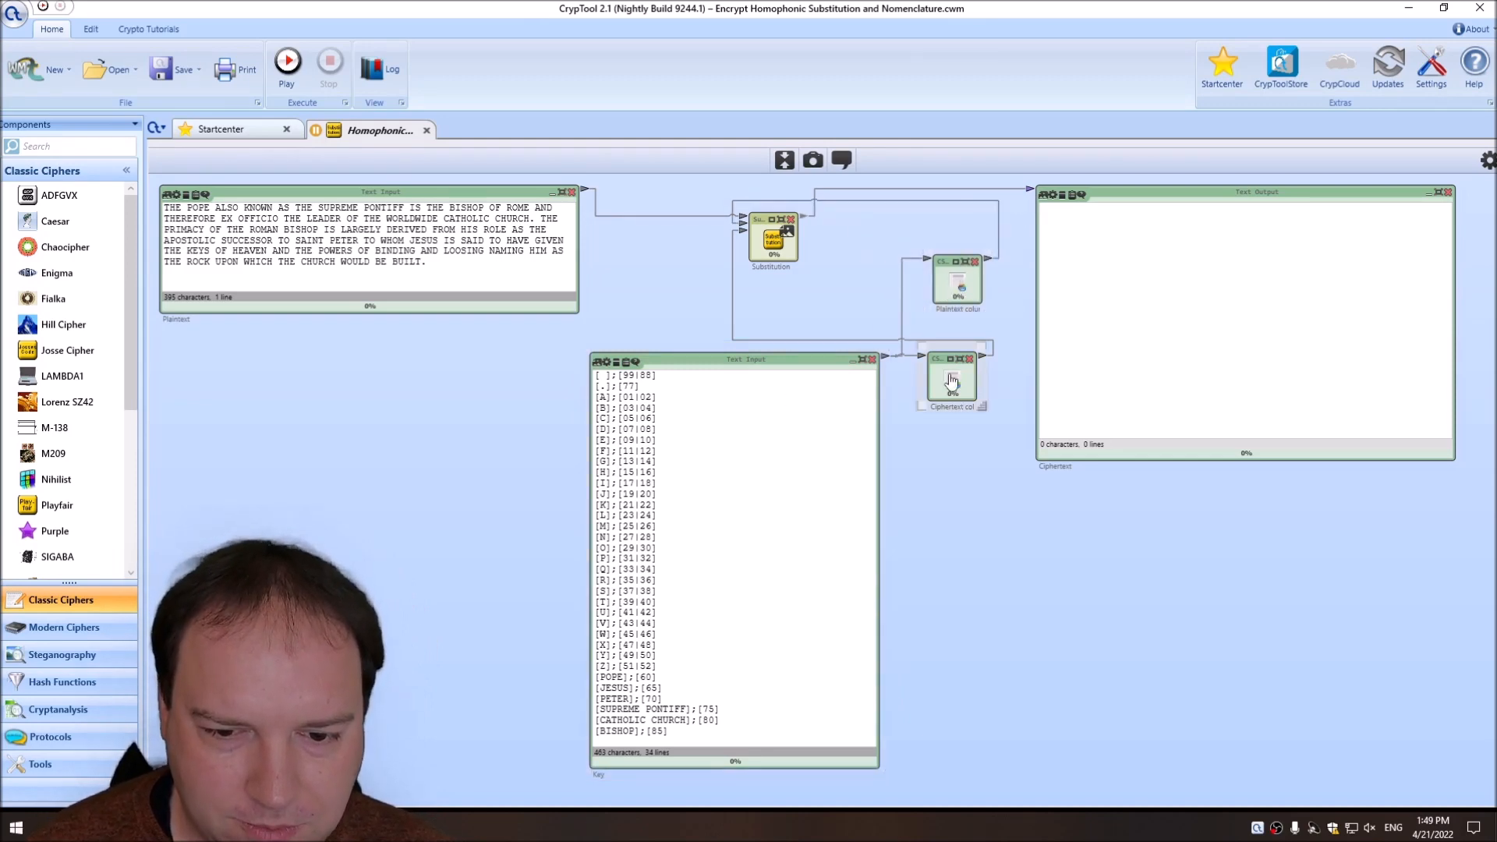
drag(952, 219, 964, 390)
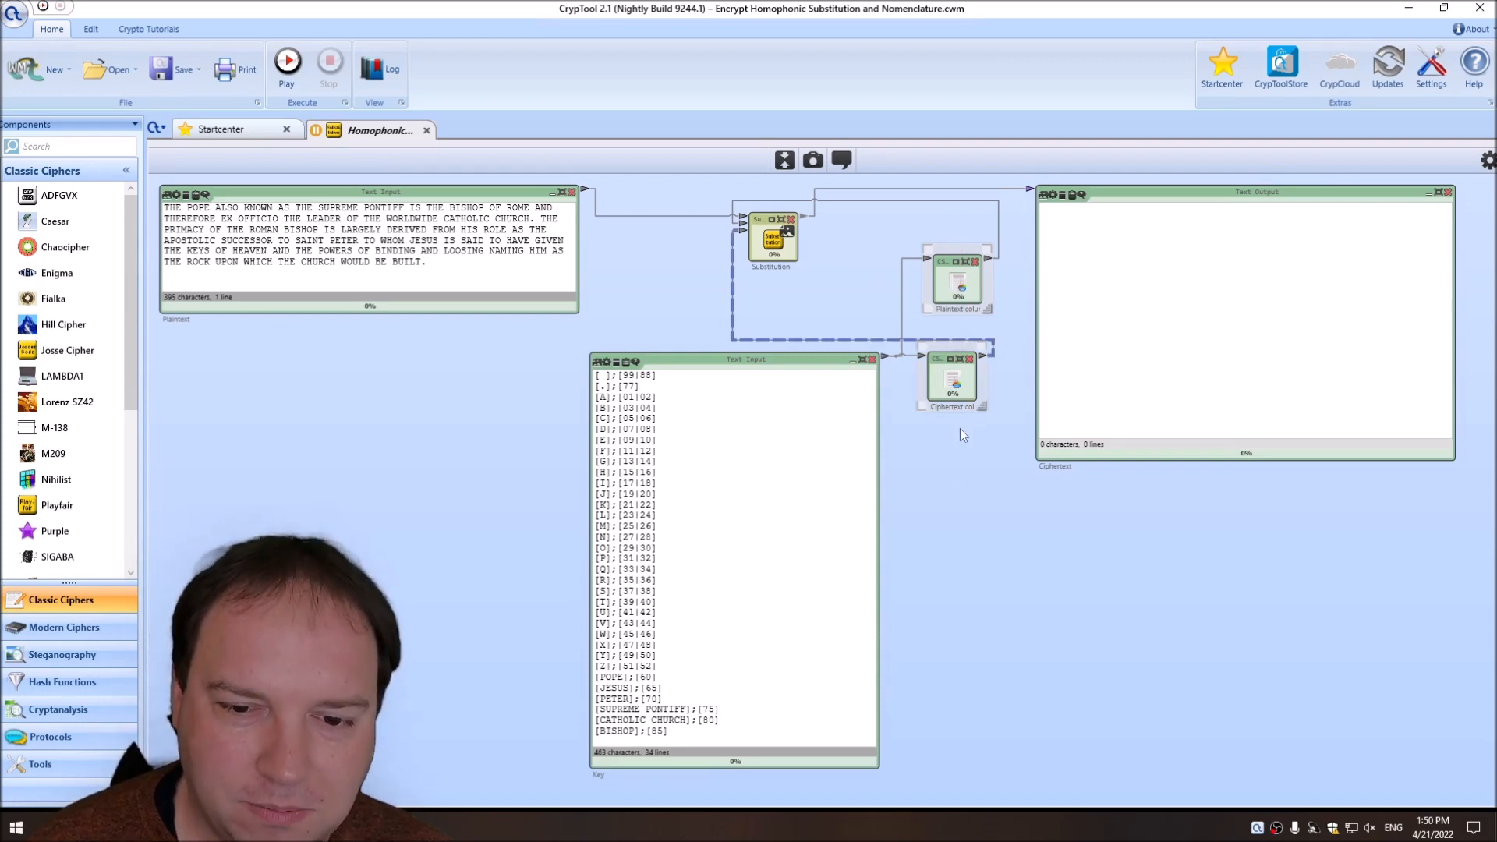
click(772, 241)
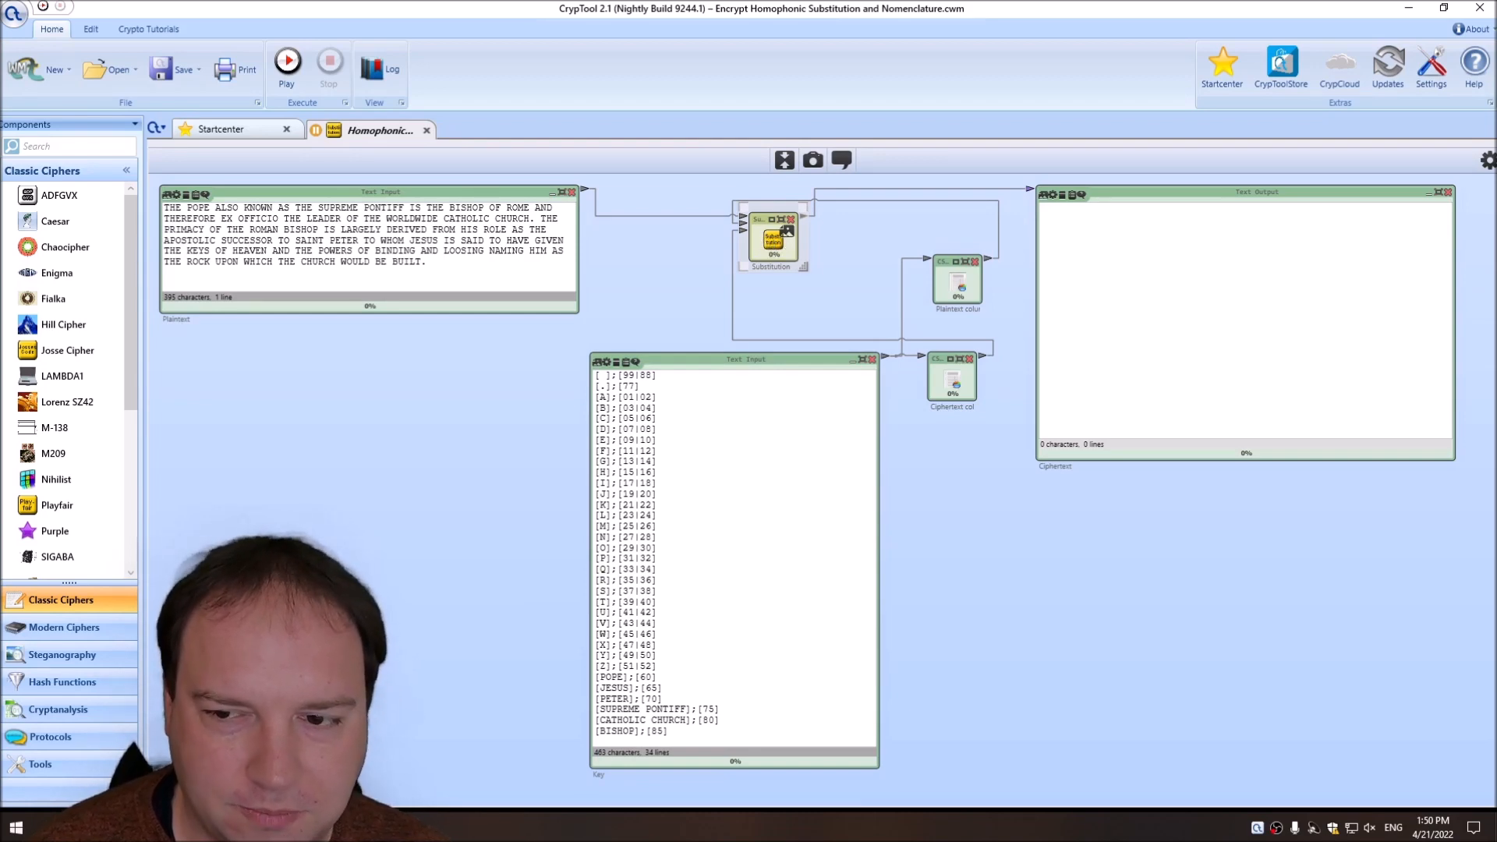
Show the component parameters and enlarge the font of the Key text input.
click(1488, 160)
click(741, 373)
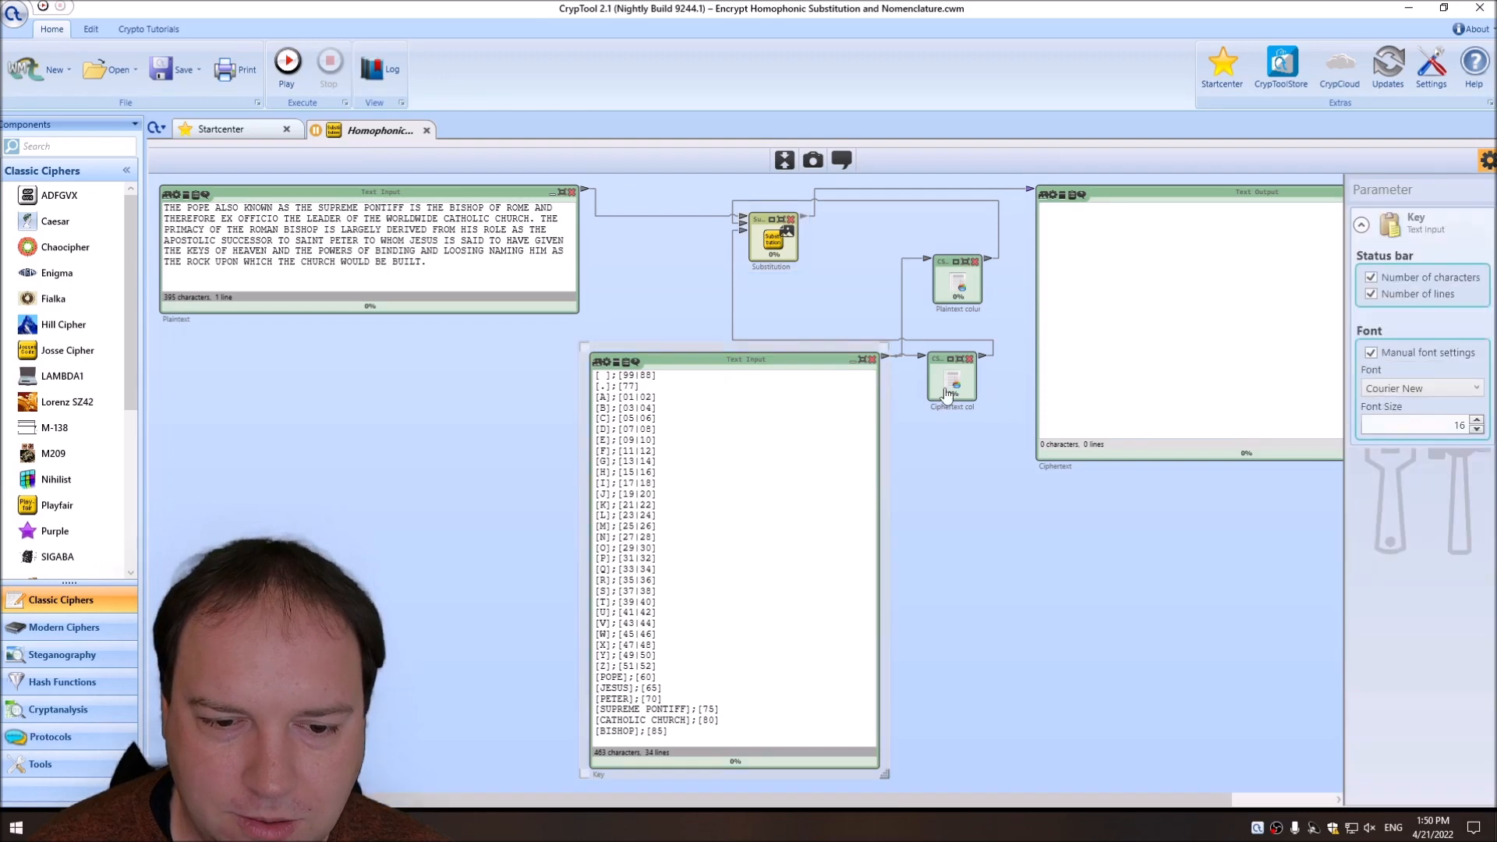
click(1479, 420)
click(1478, 420)
click(1479, 420)
click(1478, 420)
click(1479, 419)
click(1479, 419)
click(1478, 419)
click(1479, 420)
click(1479, 421)
Set the Plaintext input's font size to 20 and hide the component parameters.
click(354, 208)
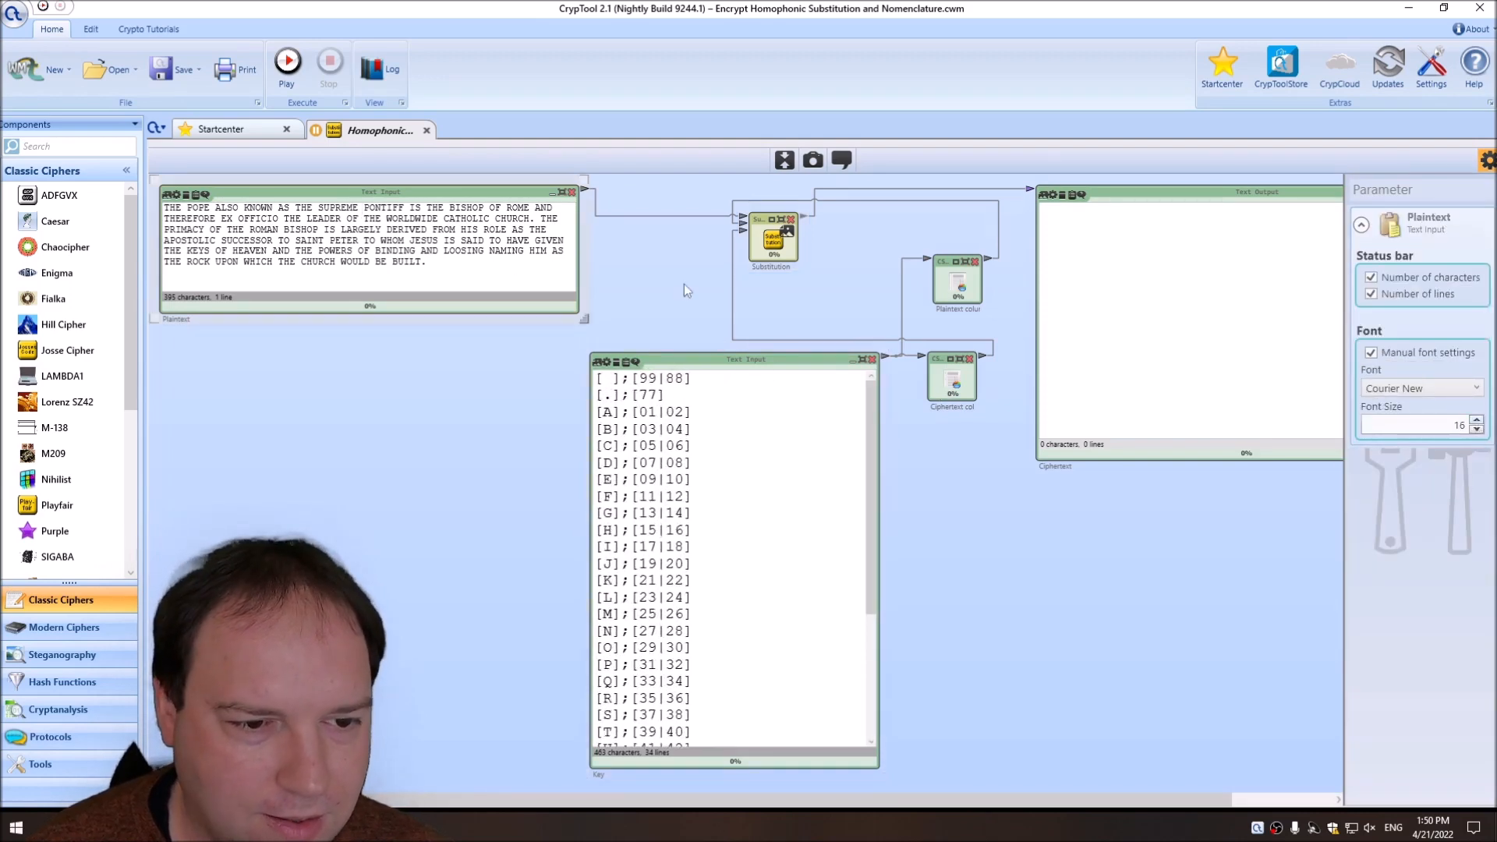
click(1476, 419)
click(1477, 419)
click(1477, 419)
click(1477, 419)
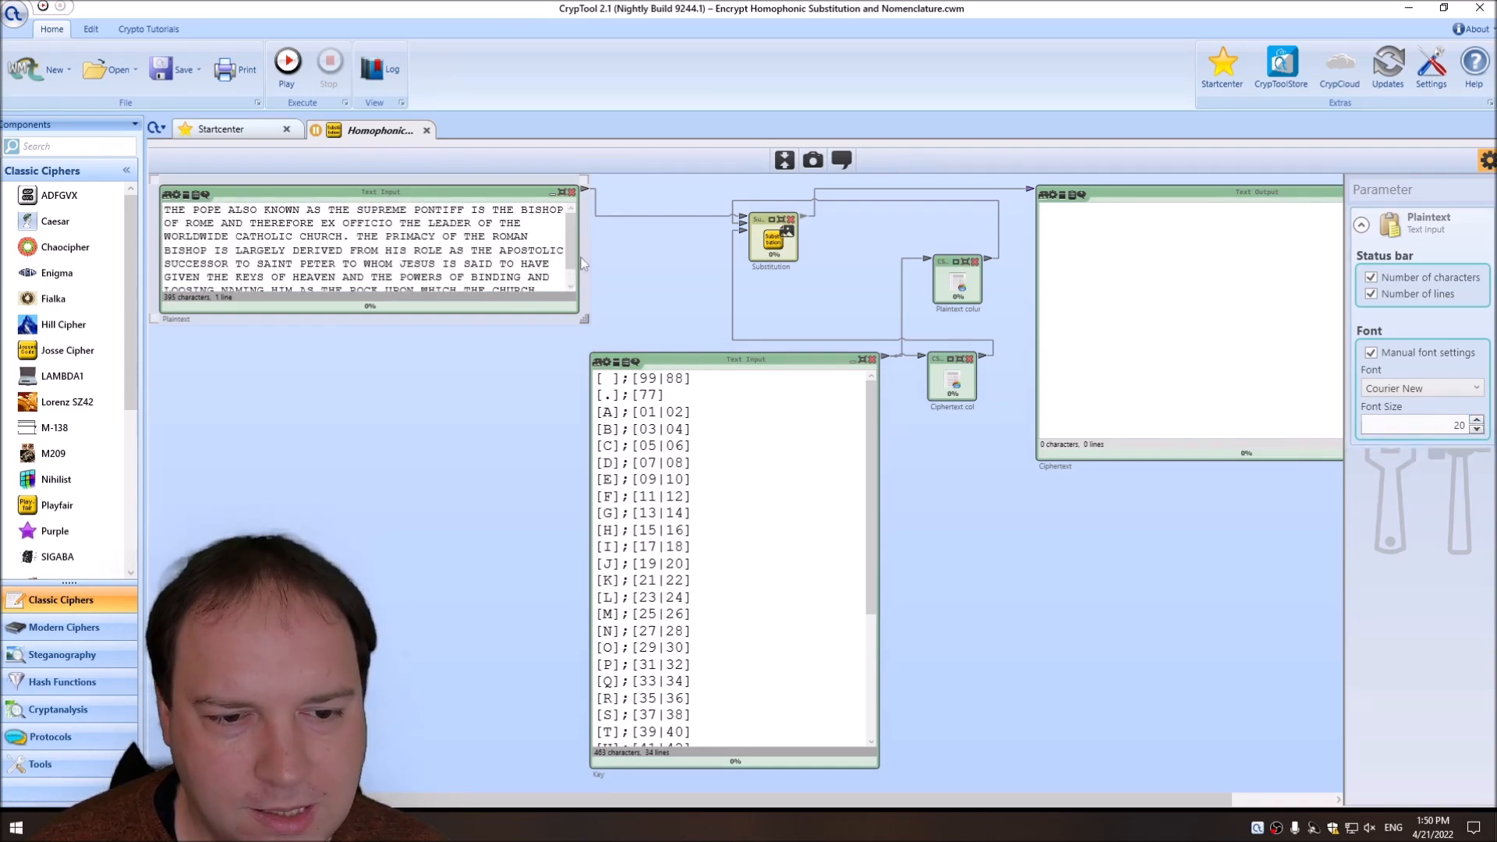
drag(575, 241, 575, 191)
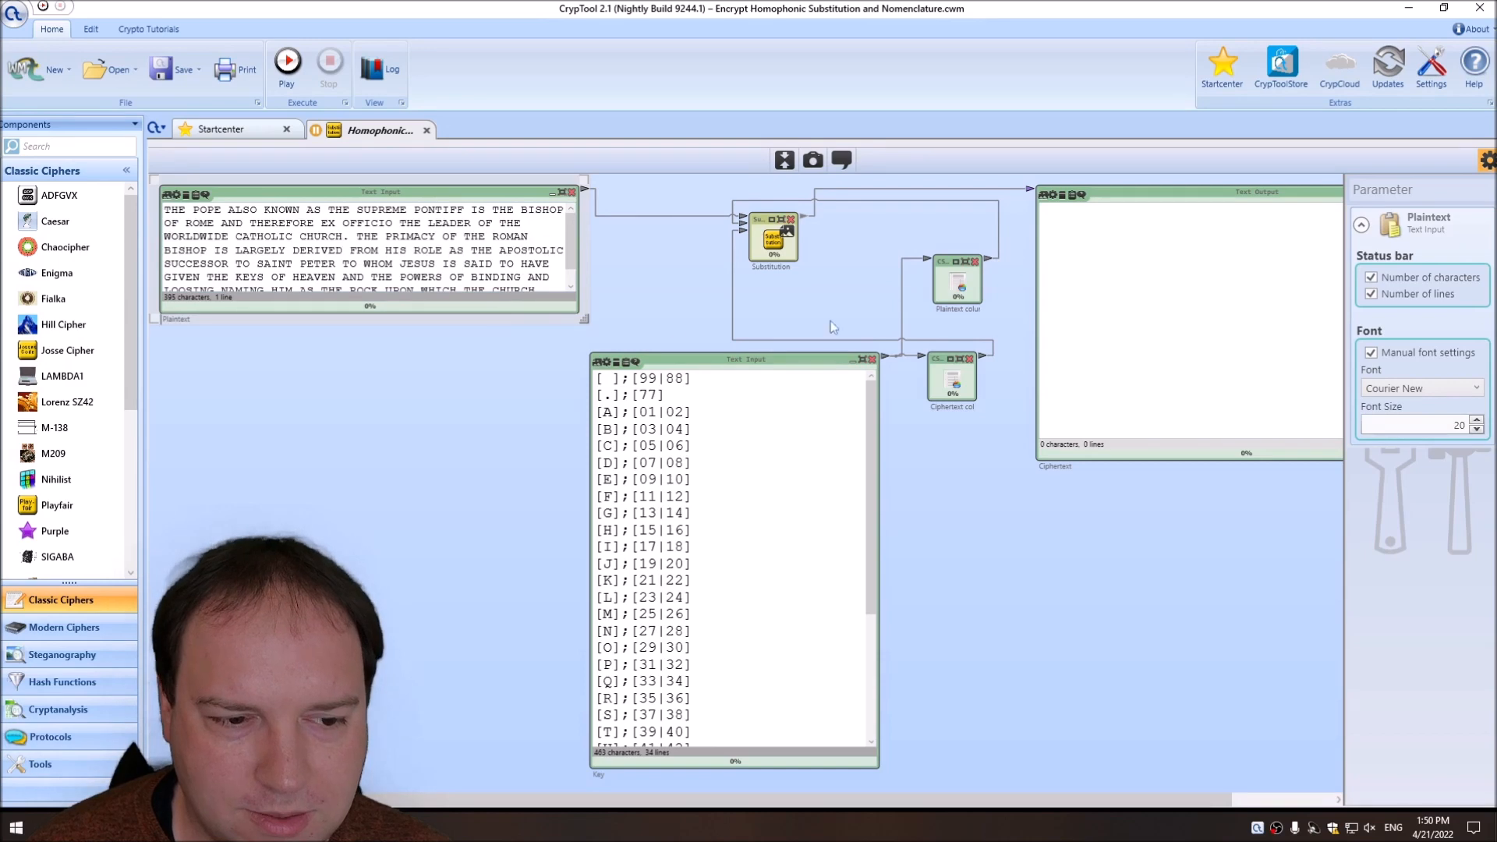
click(1488, 161)
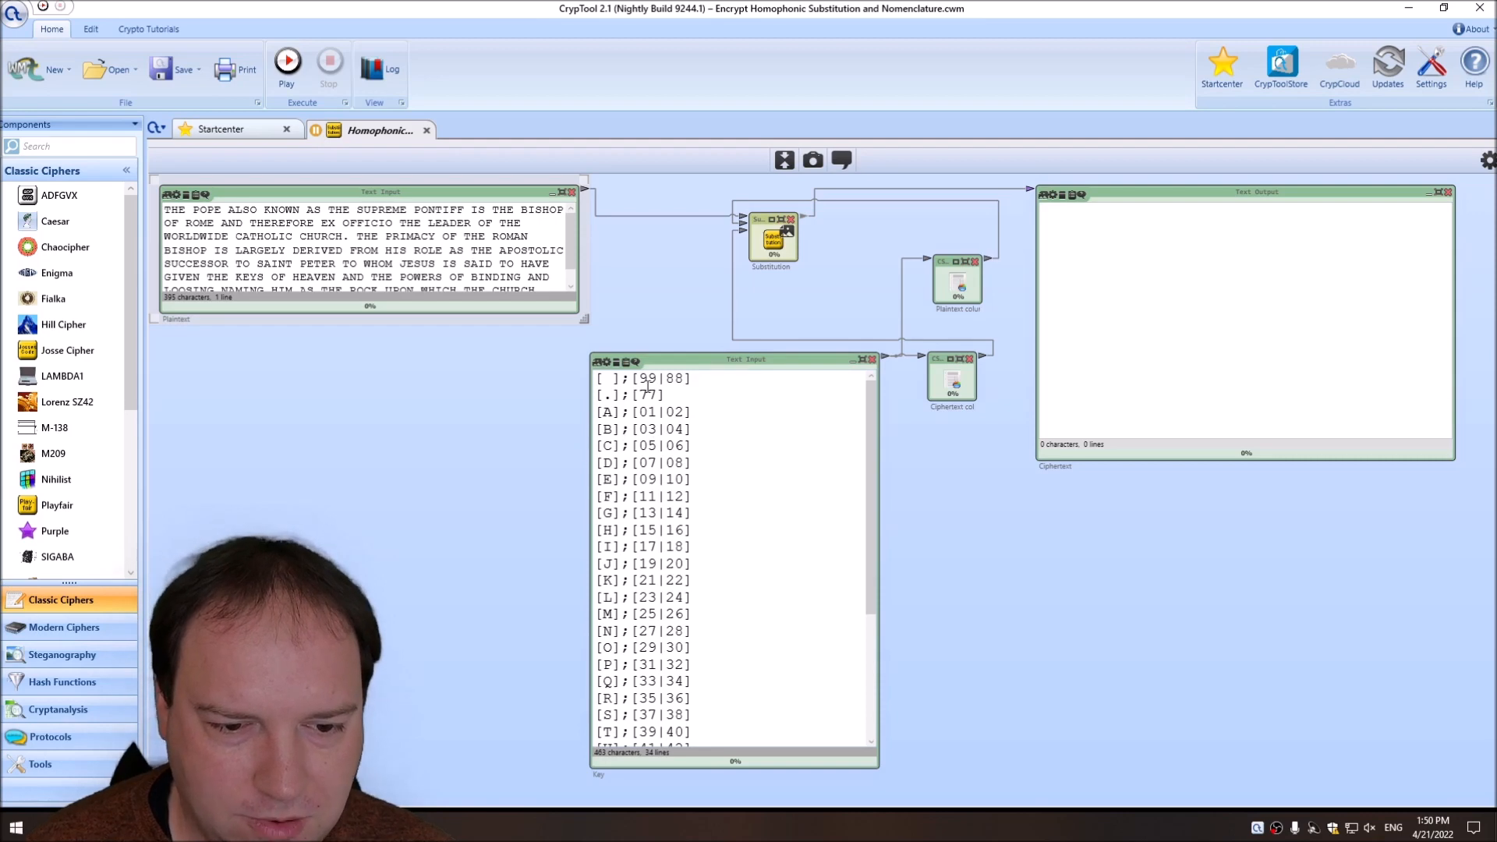
Clear the homophones assigned to the space, the period and the letters A to E in the Key.
drag(641, 378, 698, 383)
click(704, 415)
click(637, 378)
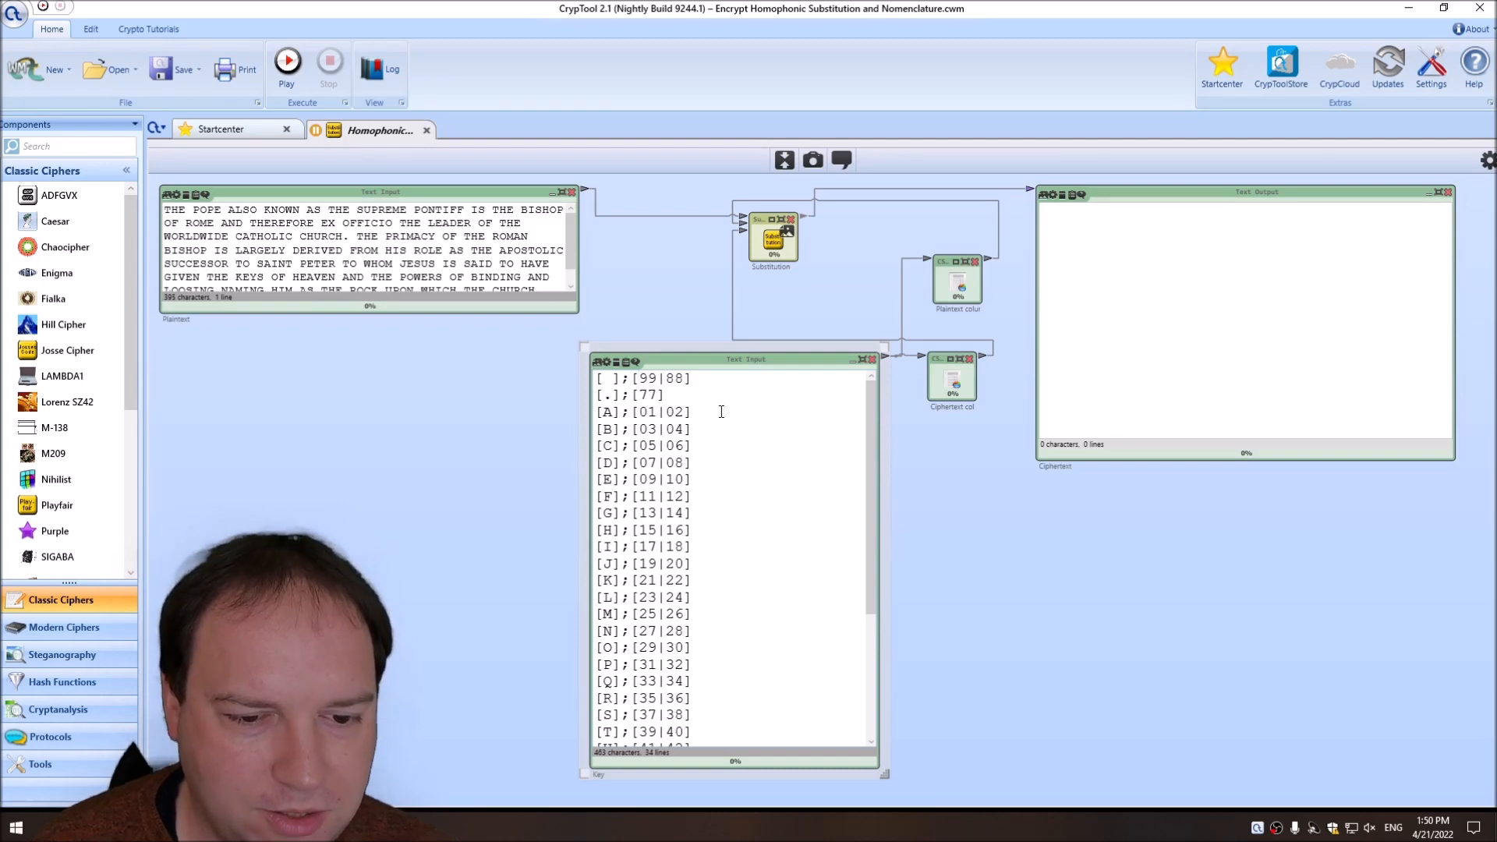
key(Delete)
key(Delete)
key(Delete)
key(Delete)
key(Delete)
key(Delete)
drag(639, 412, 682, 429)
key(Delete)
drag(639, 480, 683, 479)
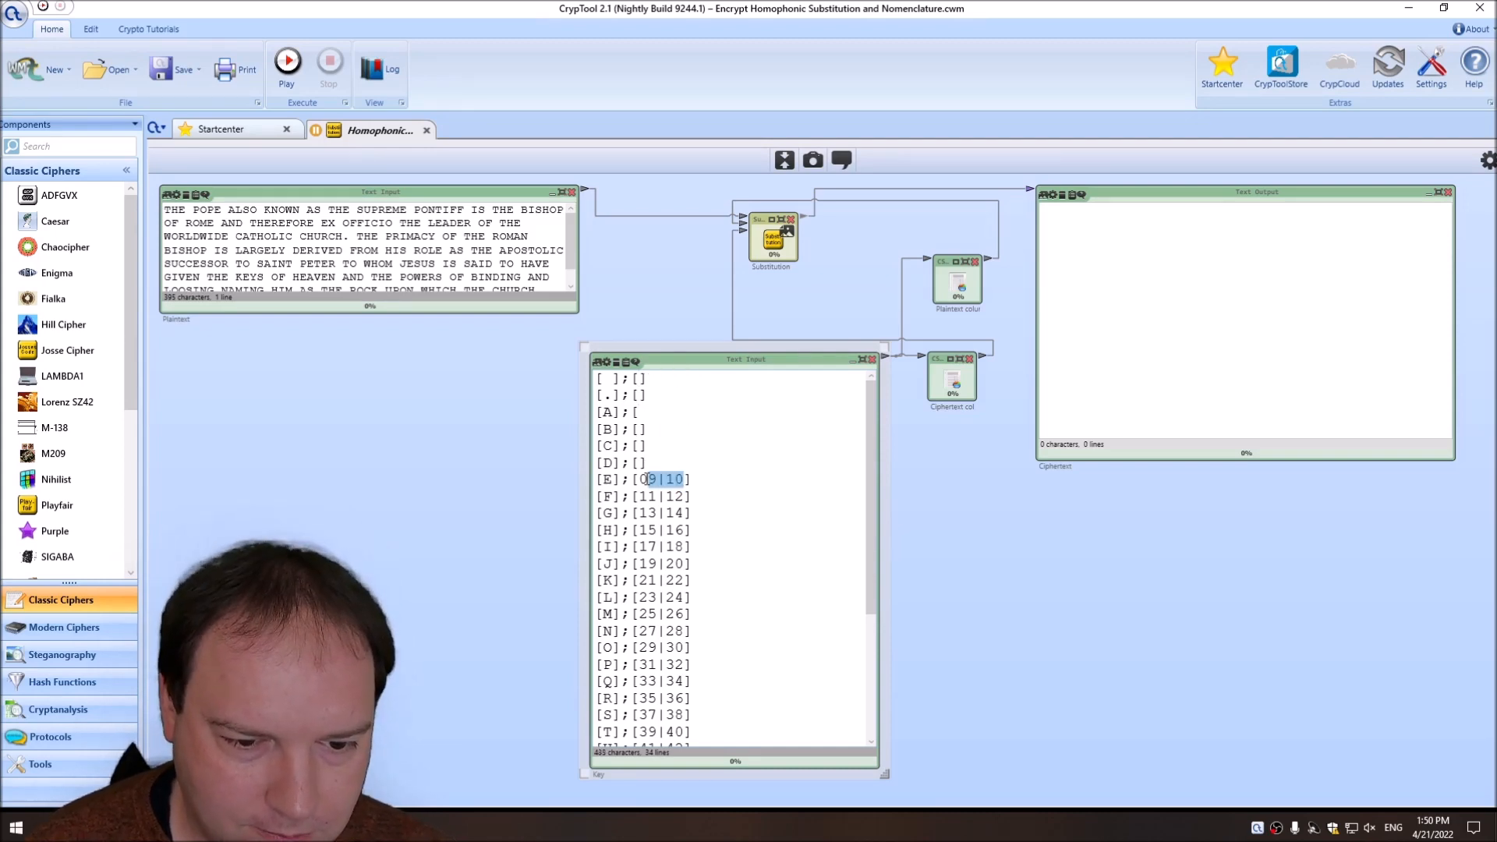
Clear the homophones of the remaining letters through Z and delete the word entries from [POPE] to [BISHOP] in the Key.
key(Delete)
scroll(677, 536, down, 1)
scroll(677, 537, down, 2)
drag(639, 421, 685, 472)
key(Delete)
key(Delete)
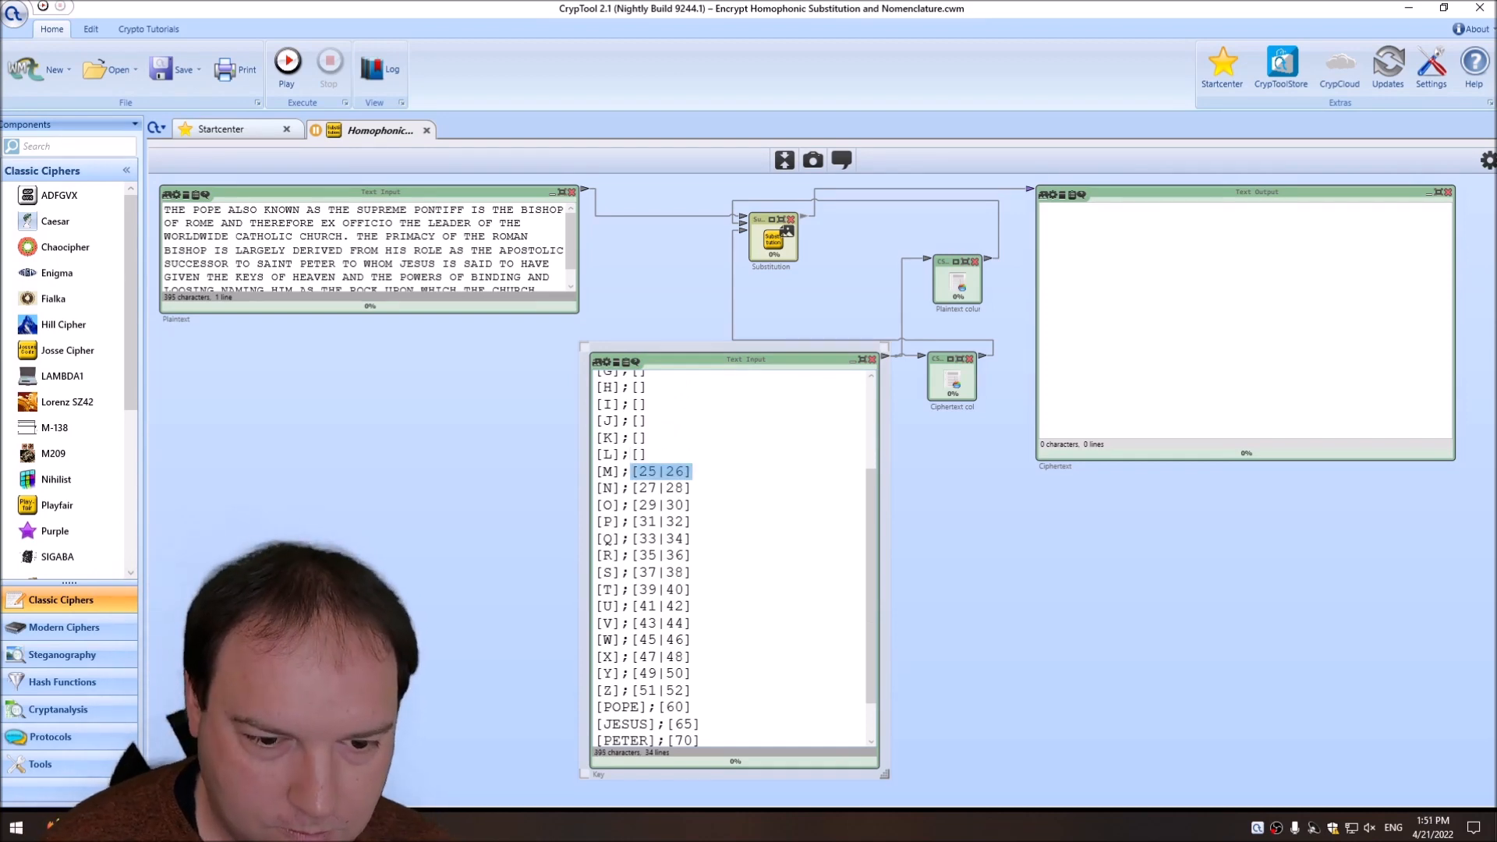
key(Delete)
click(648, 555)
key(shift+End)
key(ctrl+v)
key(shift+End)
text([])
key(ctrl+shift+End)
key(Delete)
Remove the [.] entry from the Key and restore the closing bracket of the [A] entry.
scroll(665, 461, up, 5)
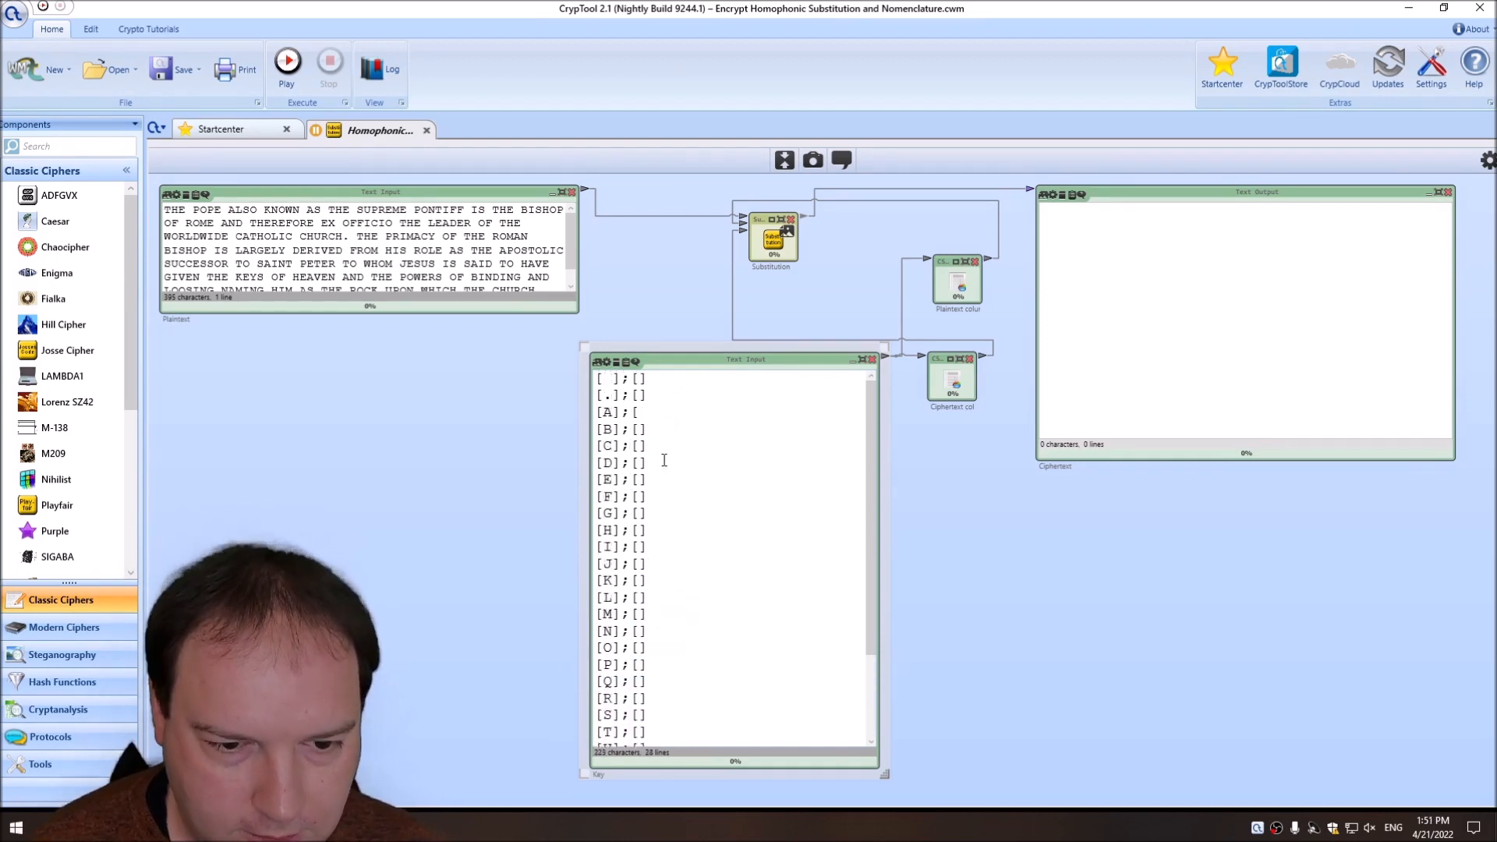
key(BackSpace)
key(BackSpace)
key(BackSpace)
key(BackSpace)
key(BackSpace)
key(BackSpace)
key(BackSpace)
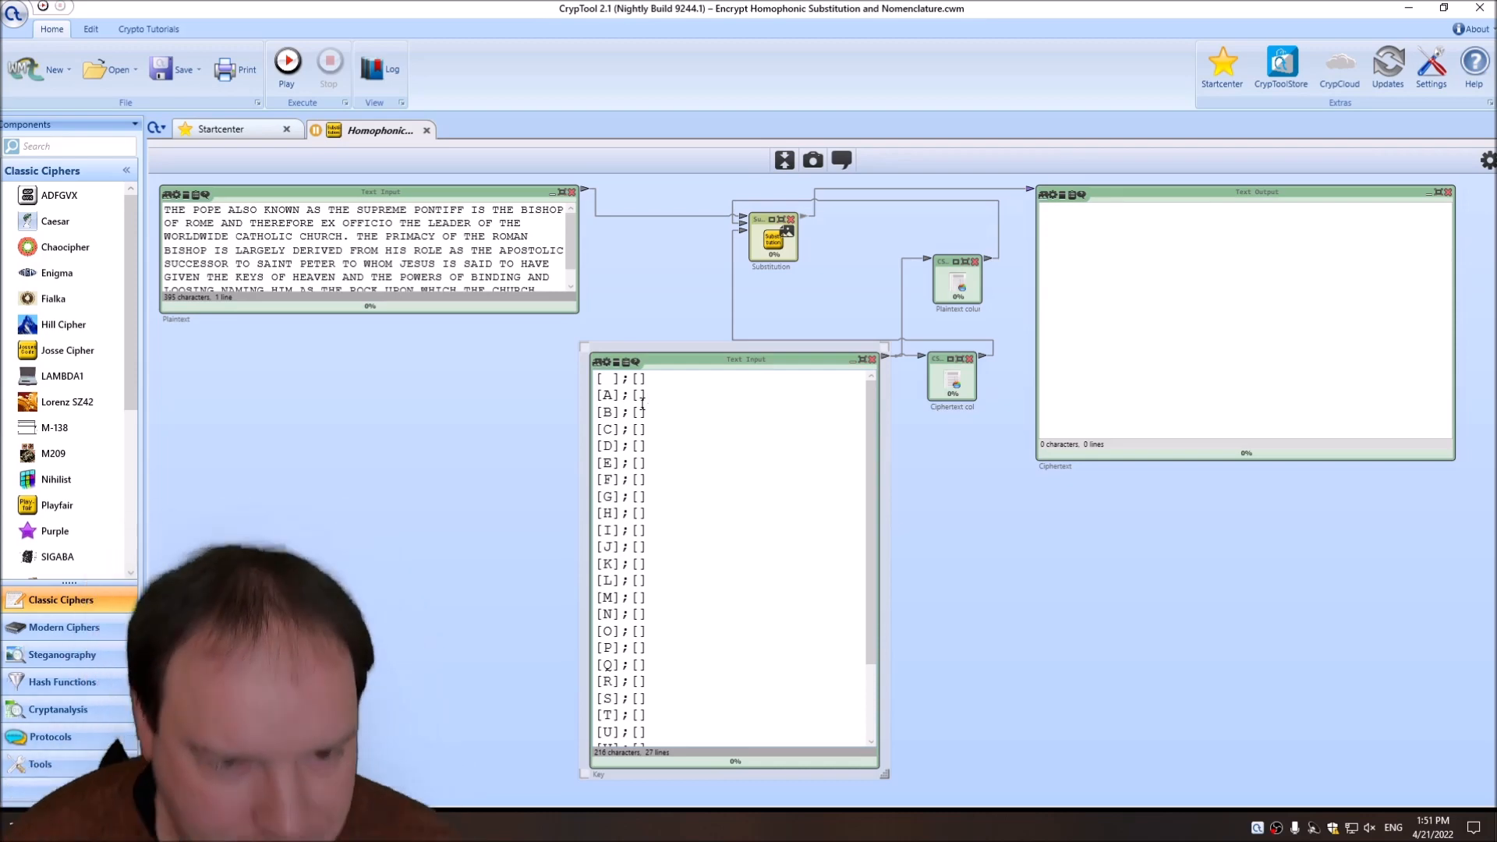
Examine the space entry's plaintext symbol, semicolon separator and ciphertext brackets, and the two column readers feeding the Substitution component.
drag(610, 378, 601, 378)
click(616, 382)
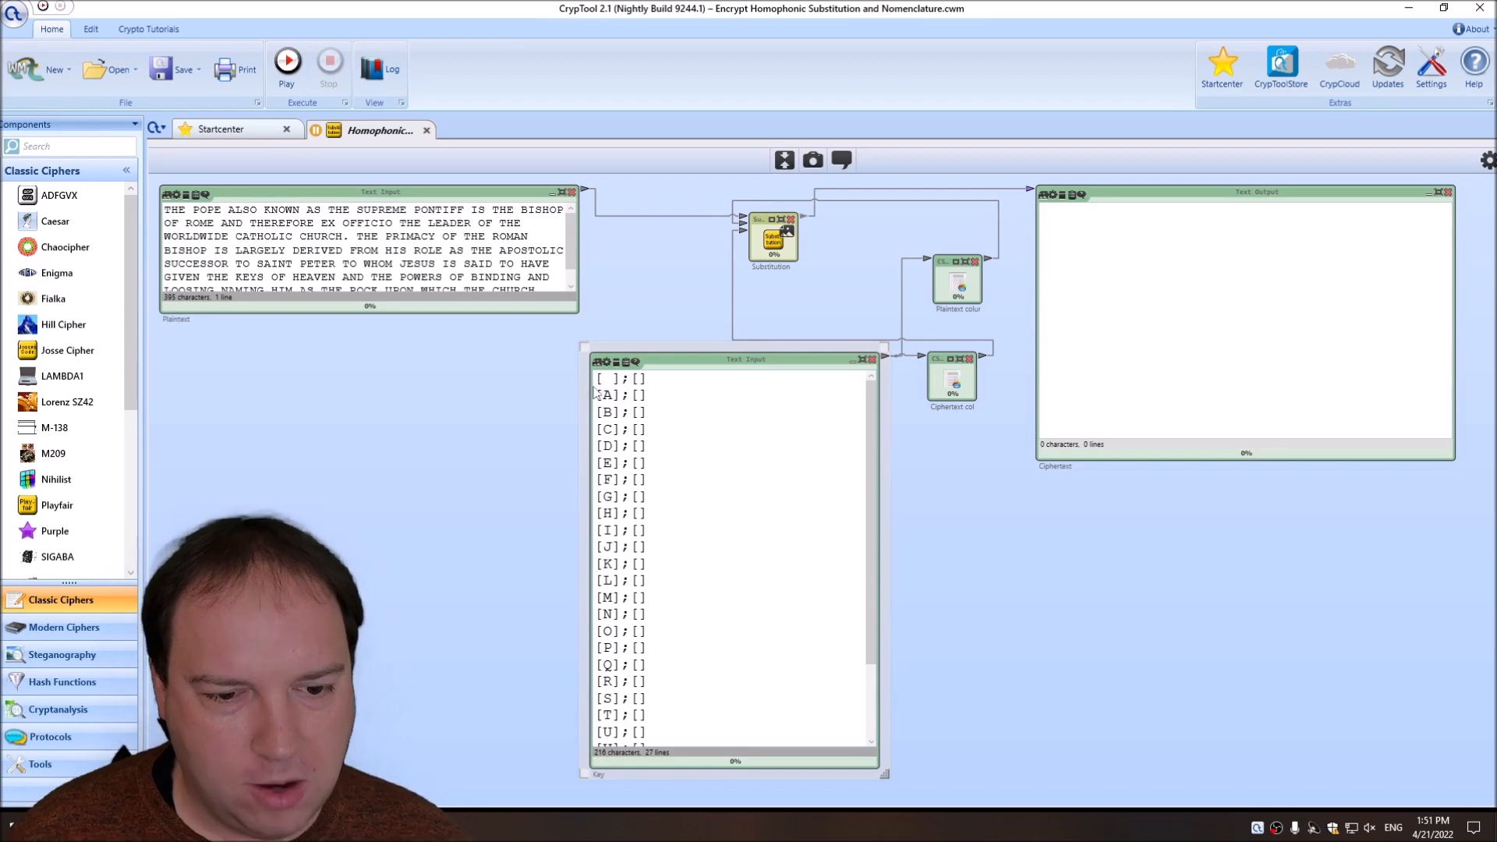
drag(621, 378, 647, 379)
click(634, 380)
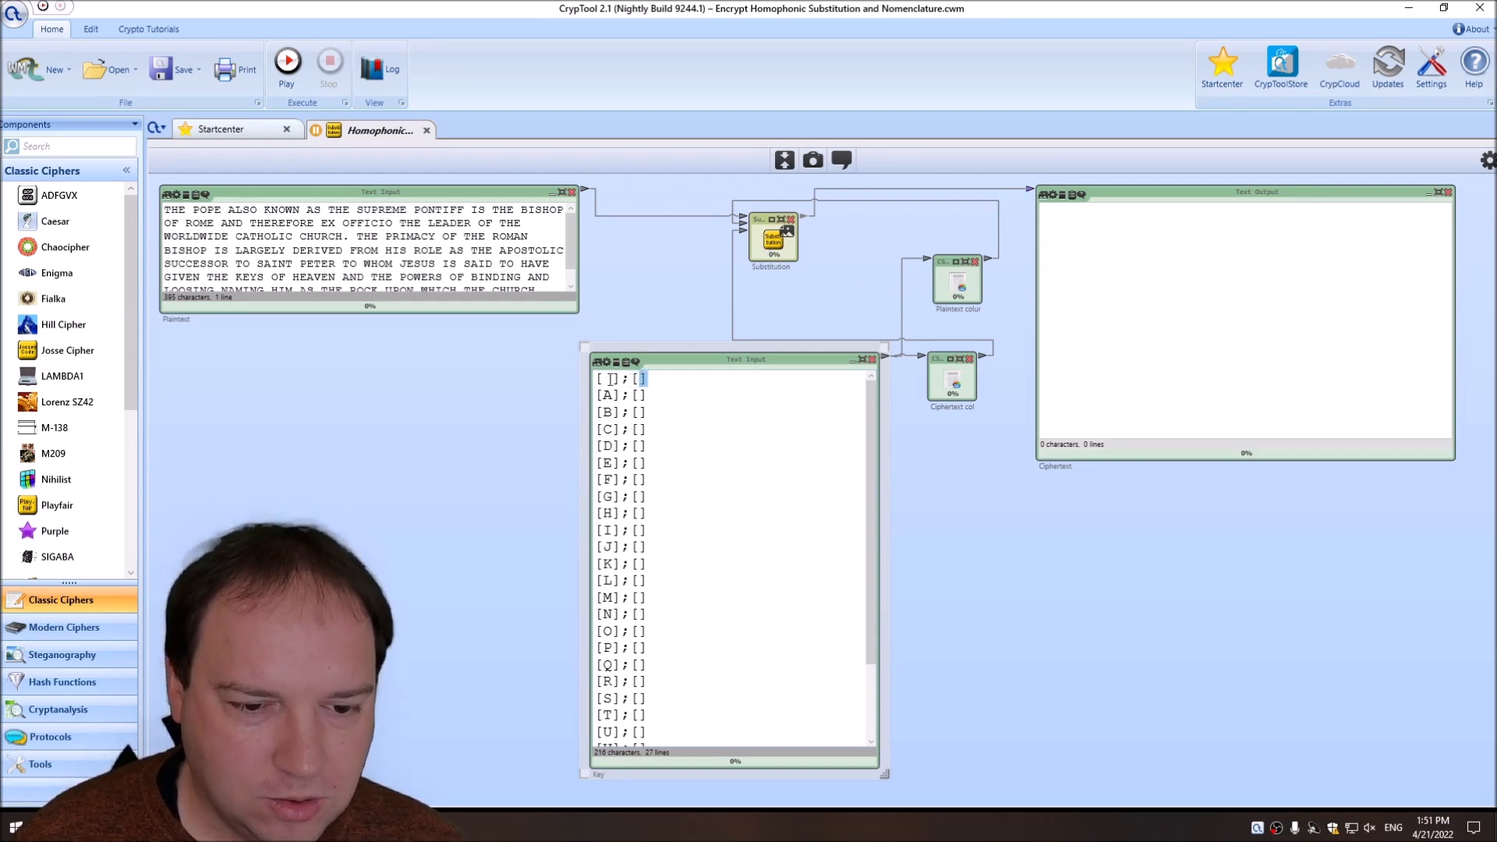
drag(613, 380, 604, 379)
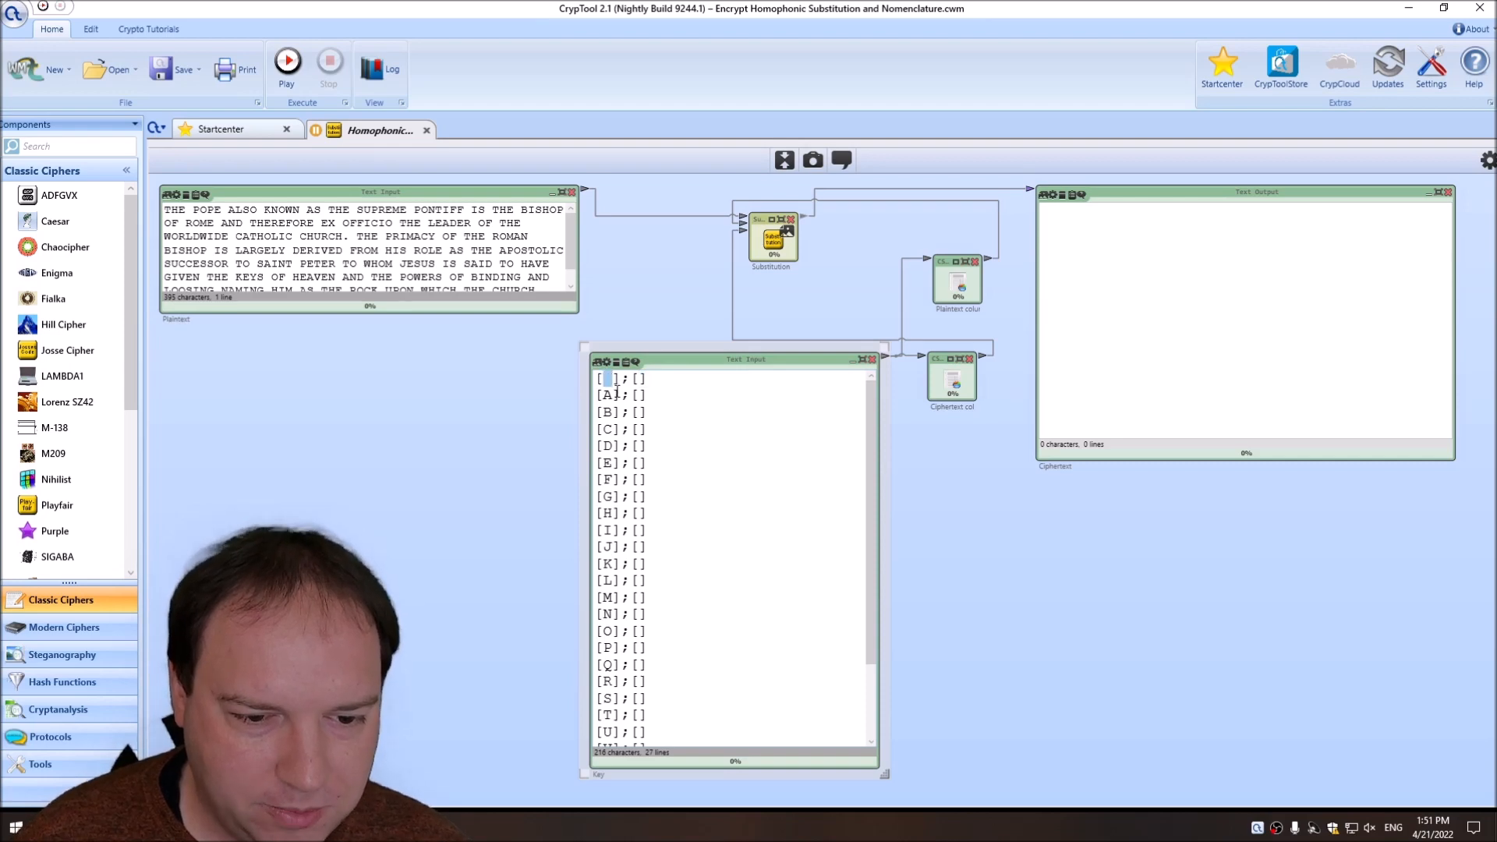
drag(621, 380, 628, 379)
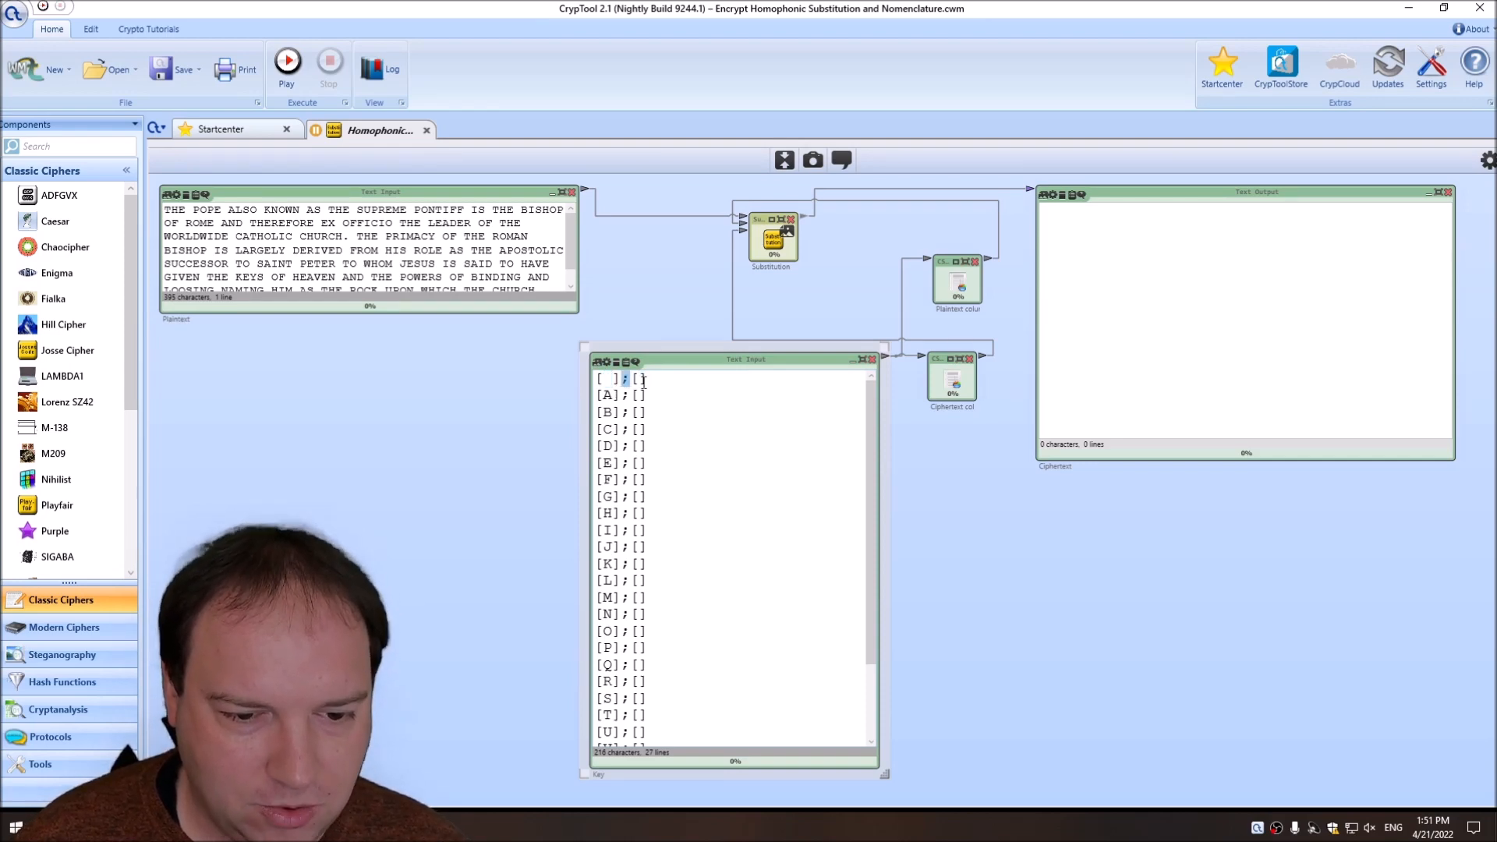
drag(621, 380, 573, 379)
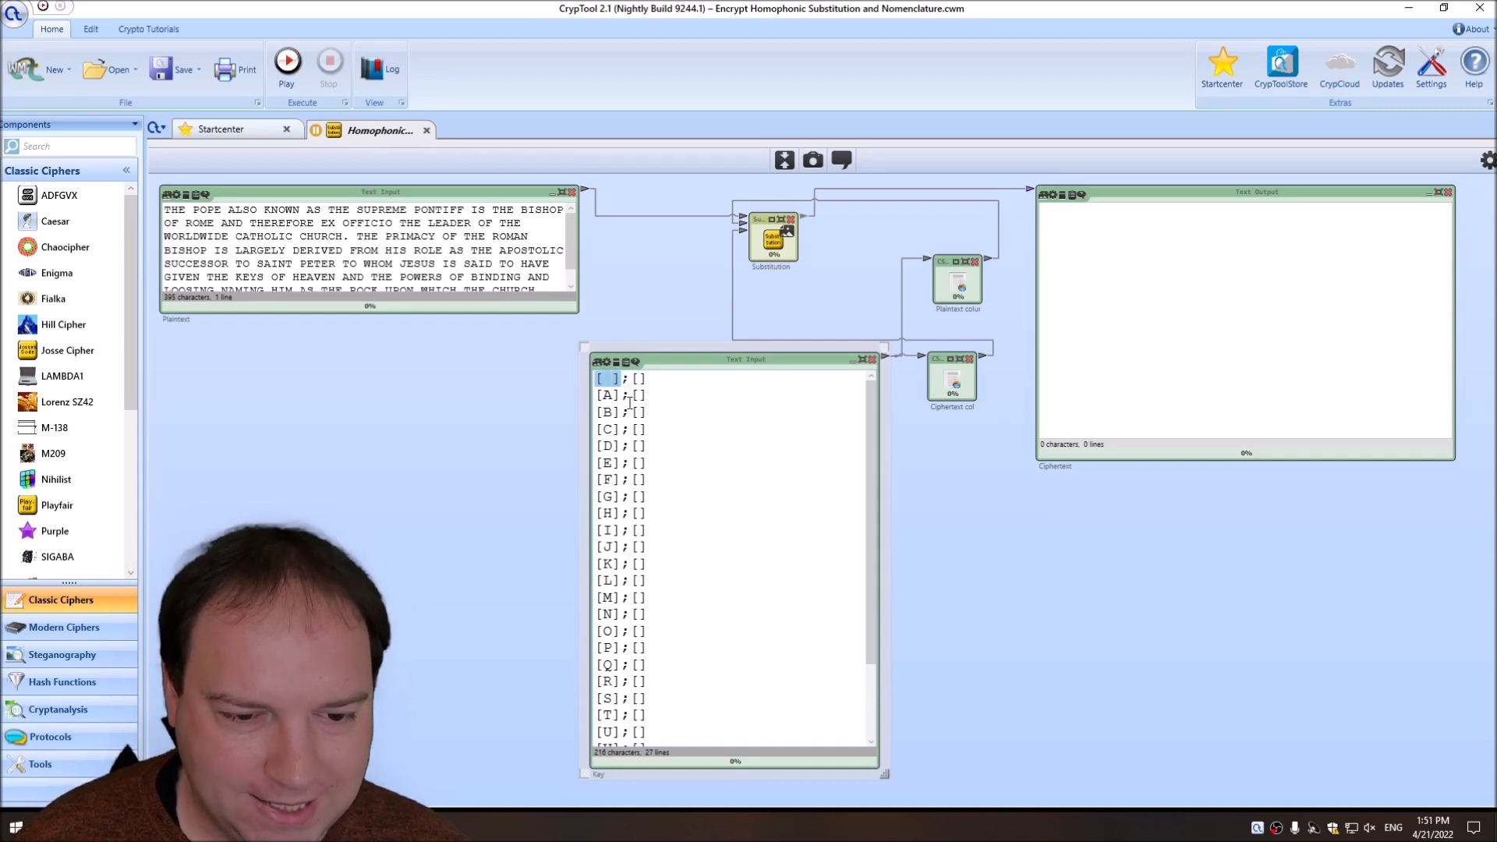
drag(648, 378, 632, 380)
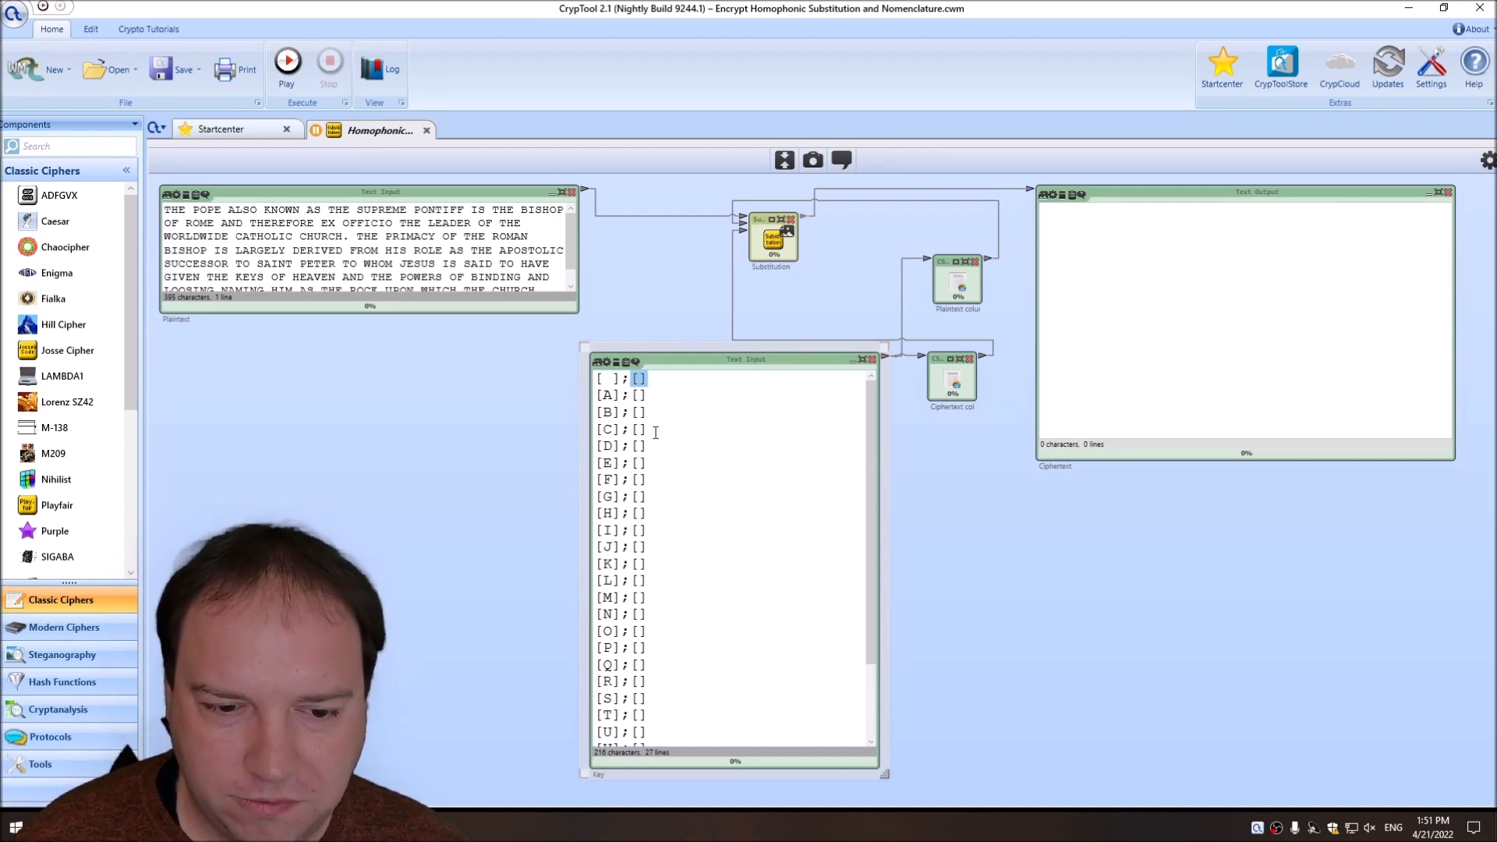
click(969, 304)
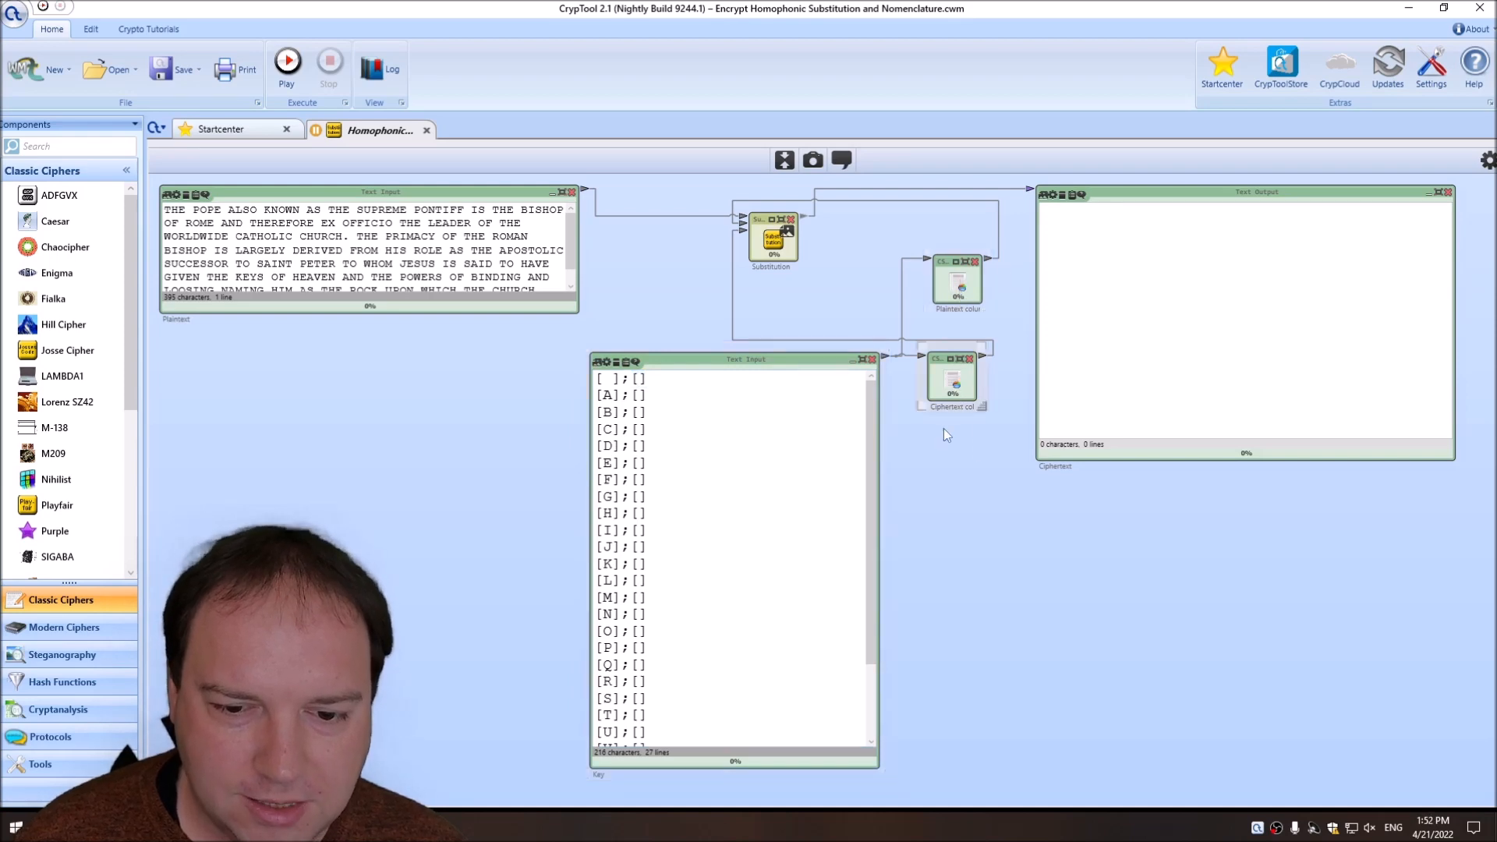
click(954, 386)
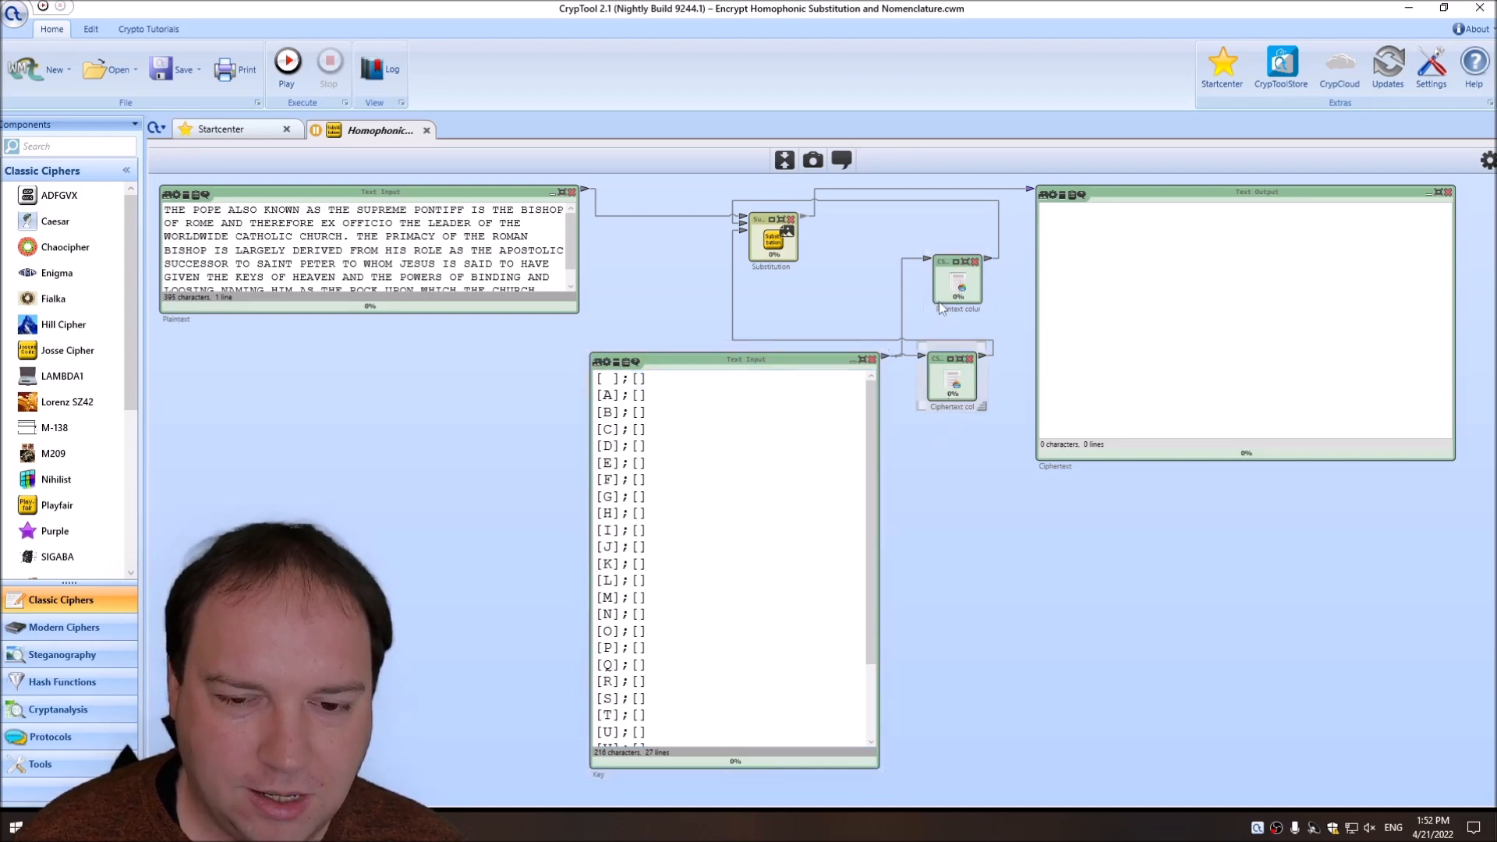
click(959, 288)
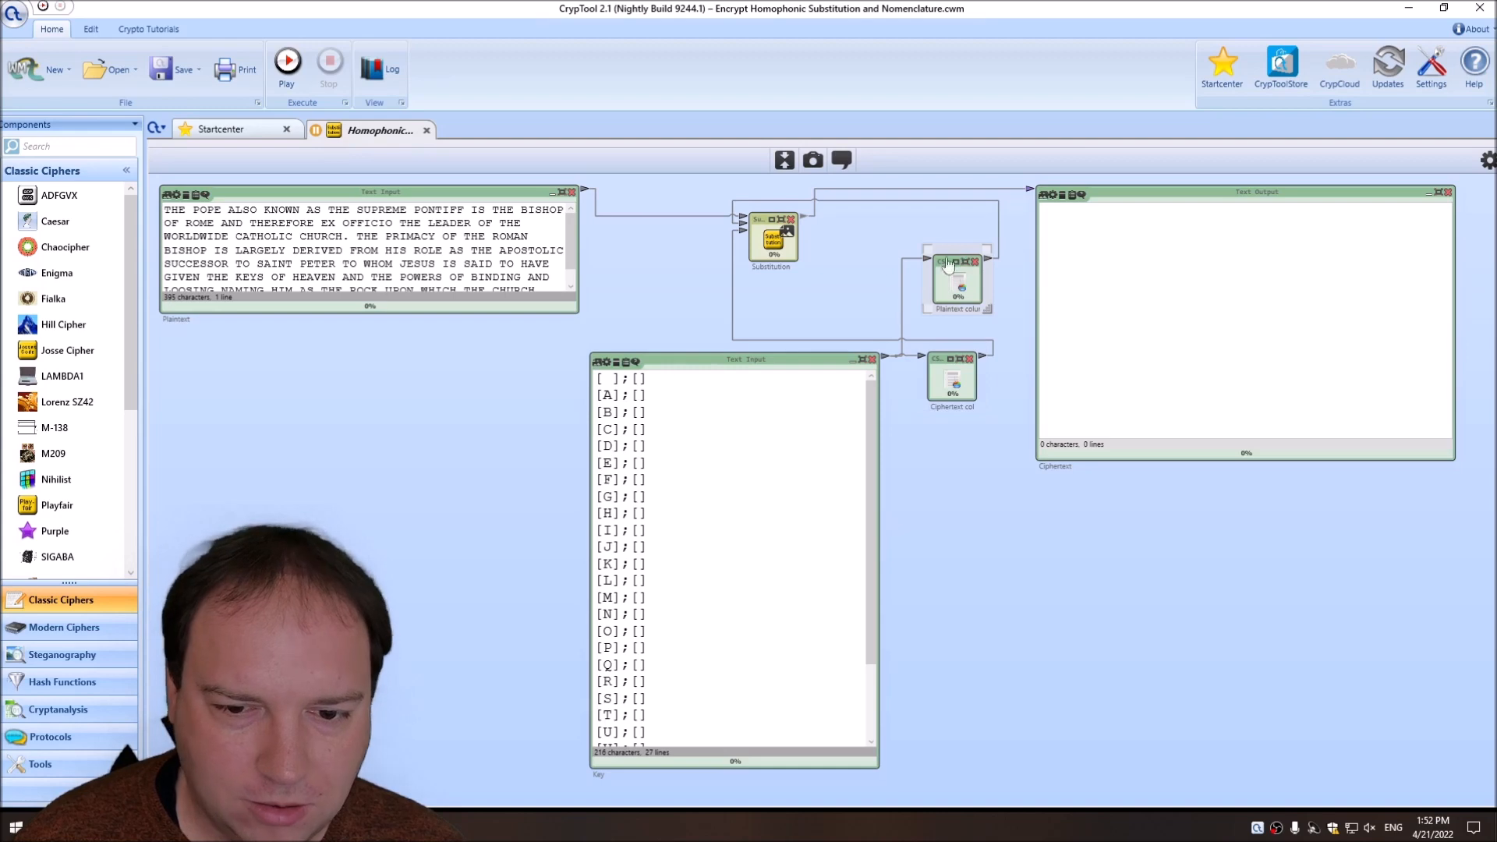
click(776, 243)
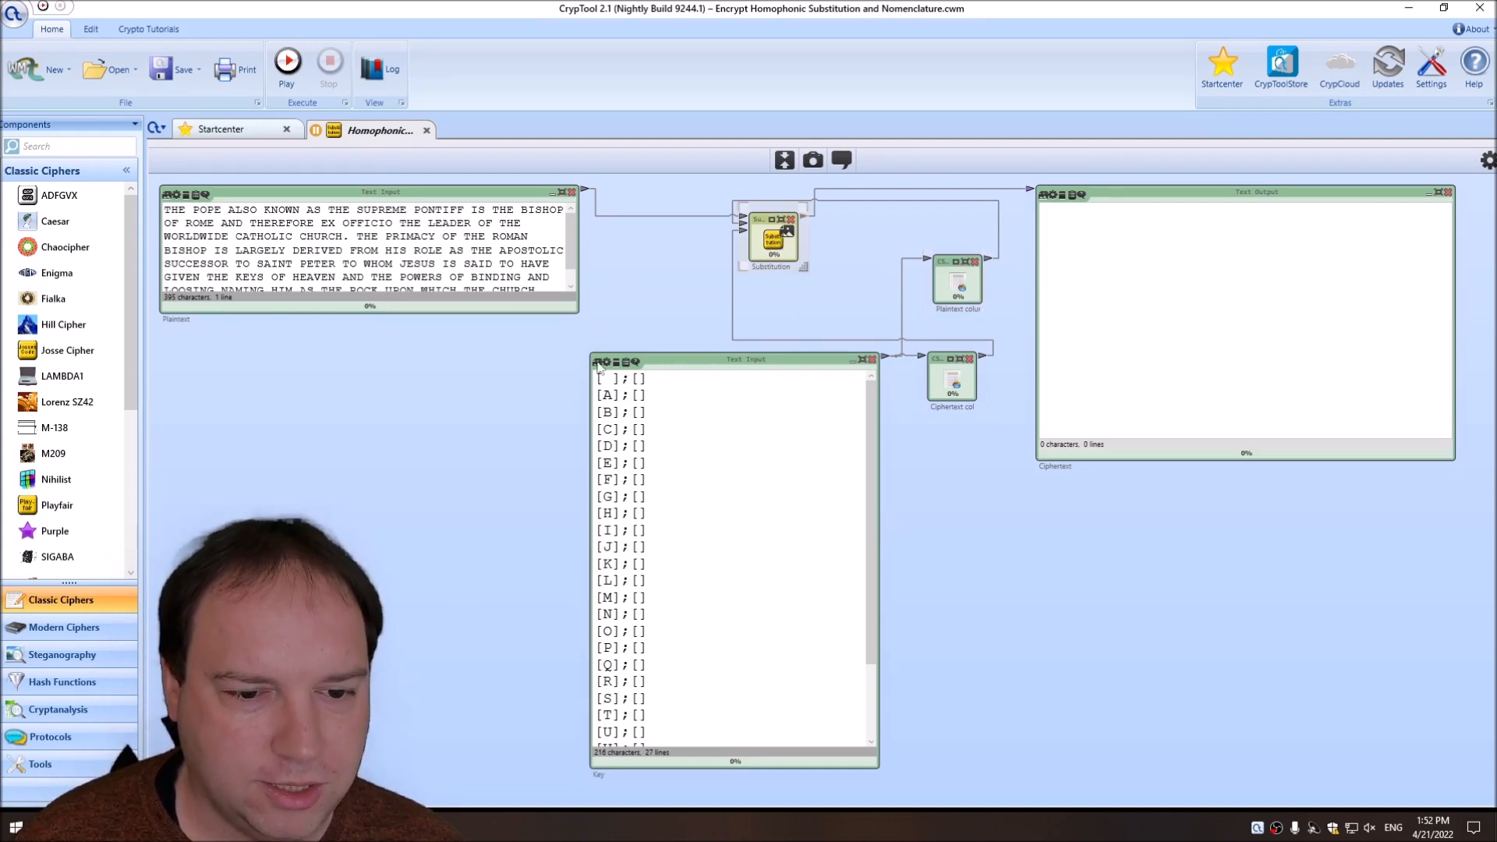
Assign SPACE as the ciphertext symbol for the blank character in the Key and run the workspace.
click(616, 379)
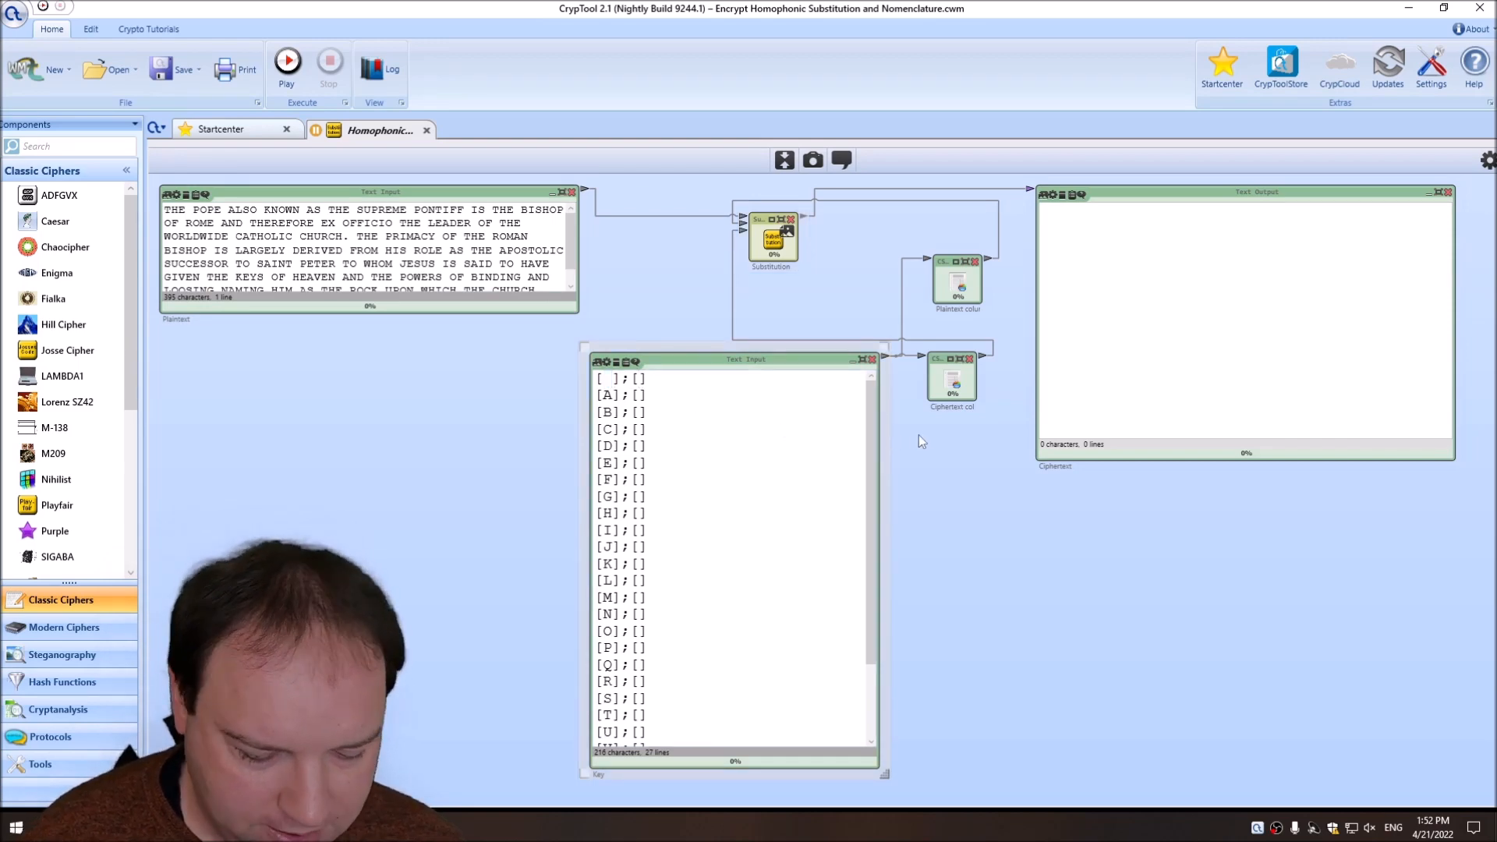
text(SPACE)
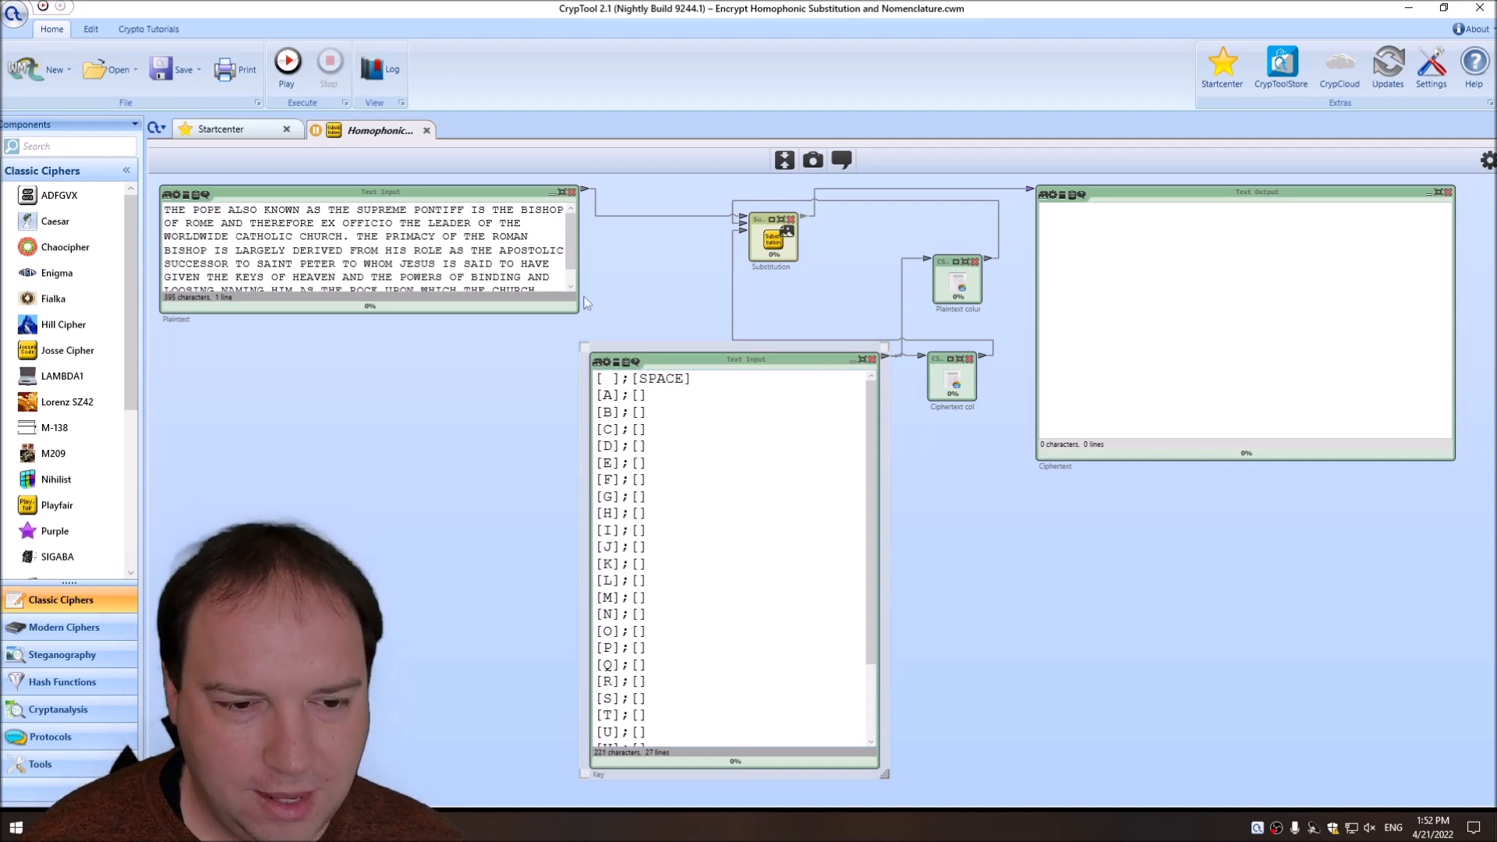
click(287, 63)
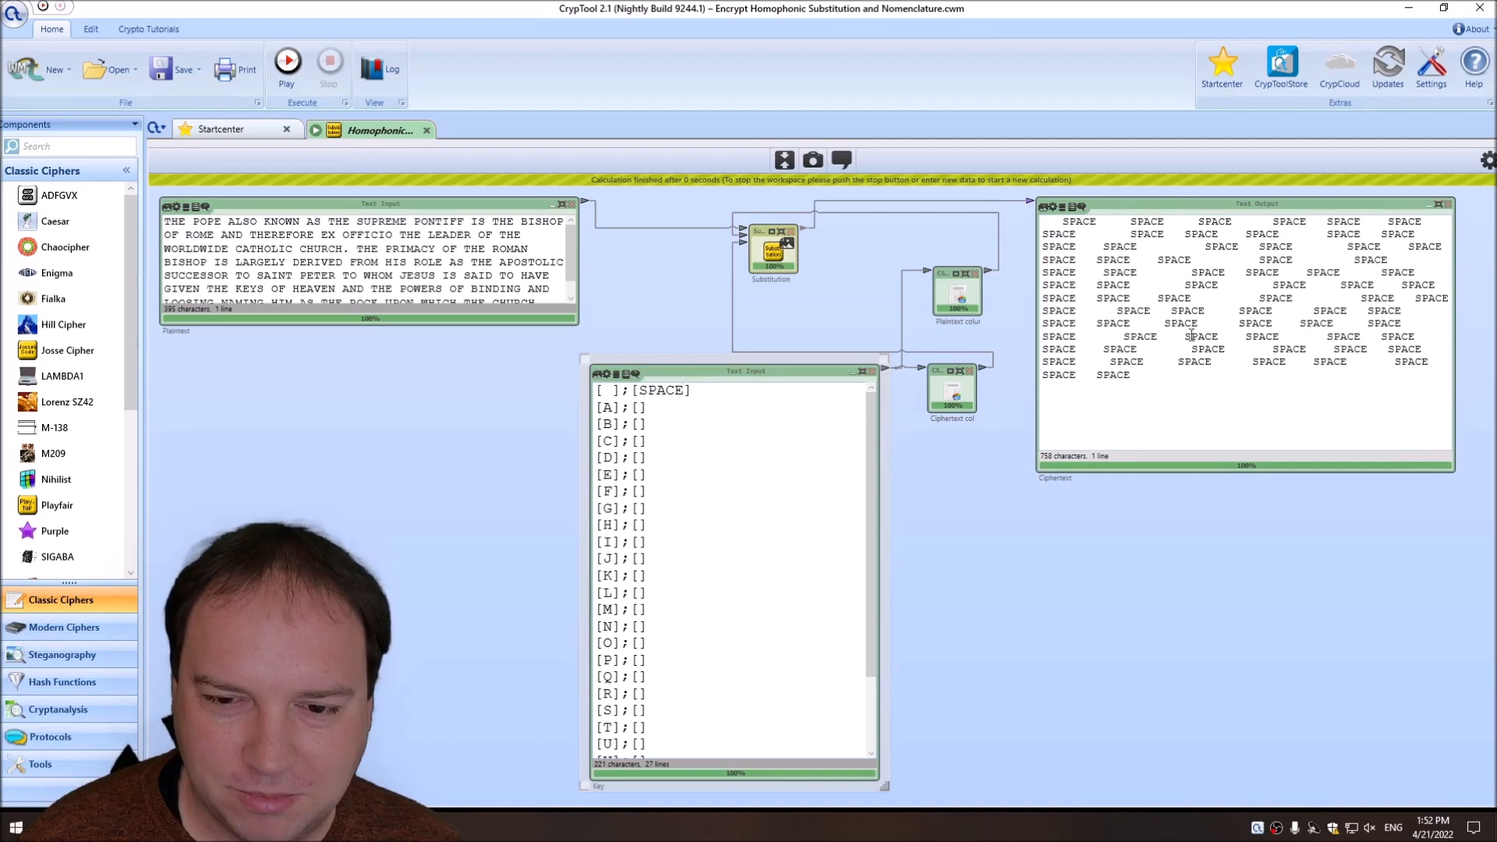
scroll(622, 472, down, 3)
scroll(621, 473, up, 3)
click(635, 424)
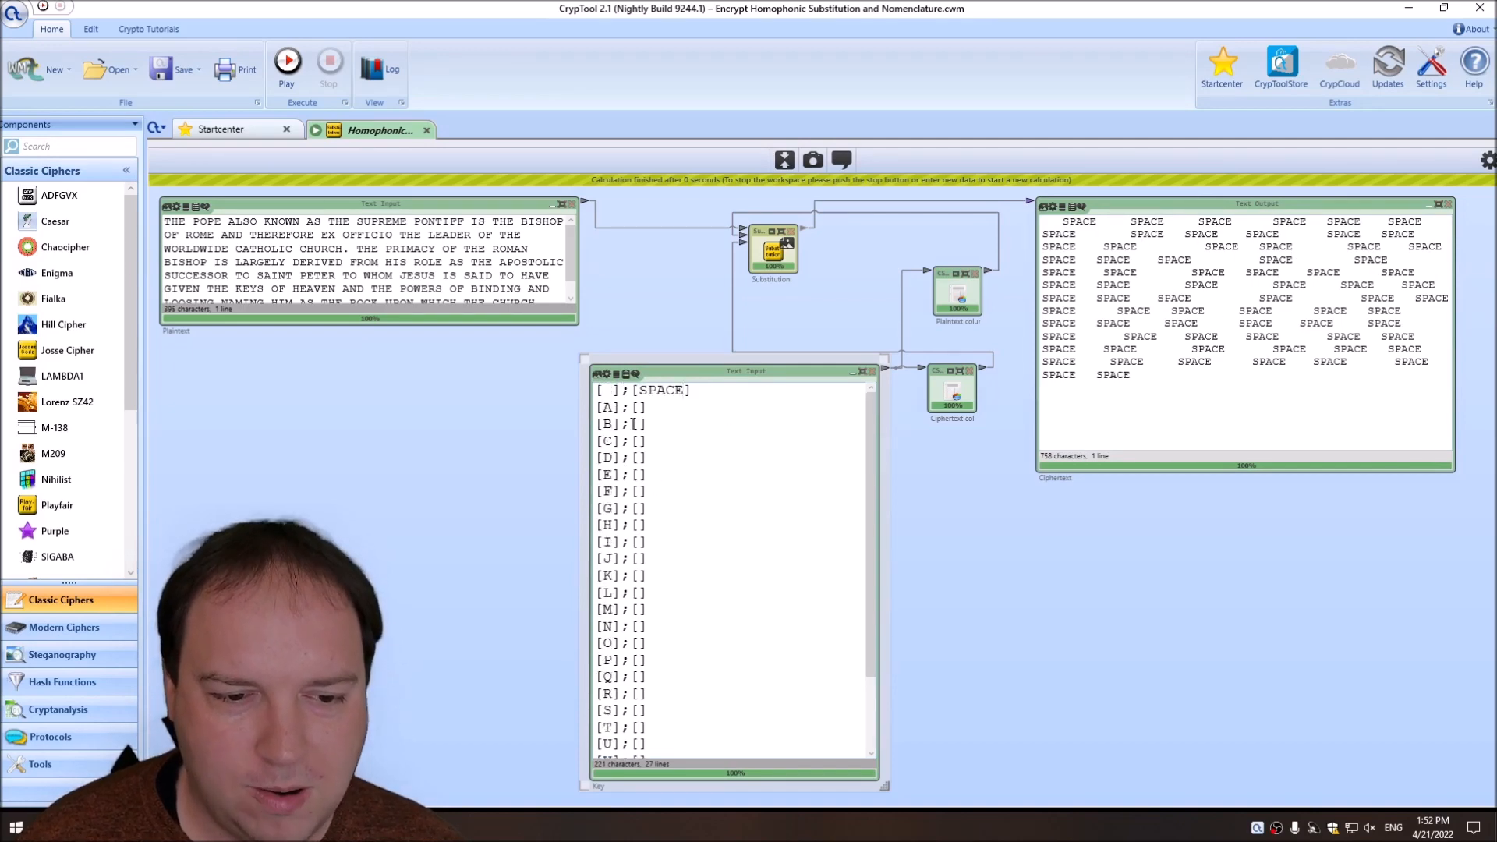
Stop the workspace, then reposition the Key text input higher in the workspace and enlarge it so that more entries fit.
click(299, 77)
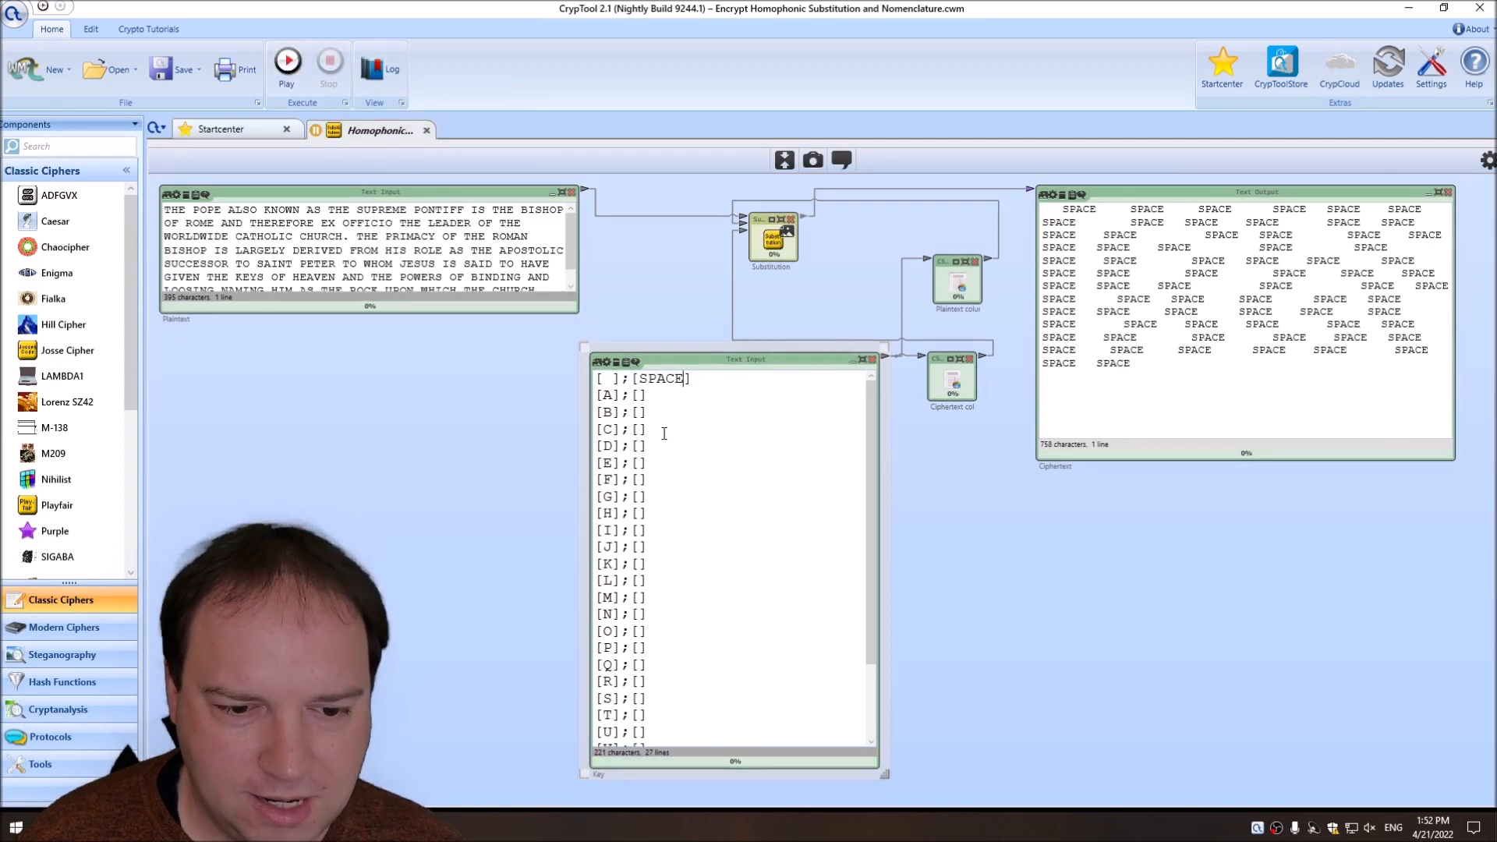
drag(707, 367, 713, 306)
drag(890, 715, 901, 782)
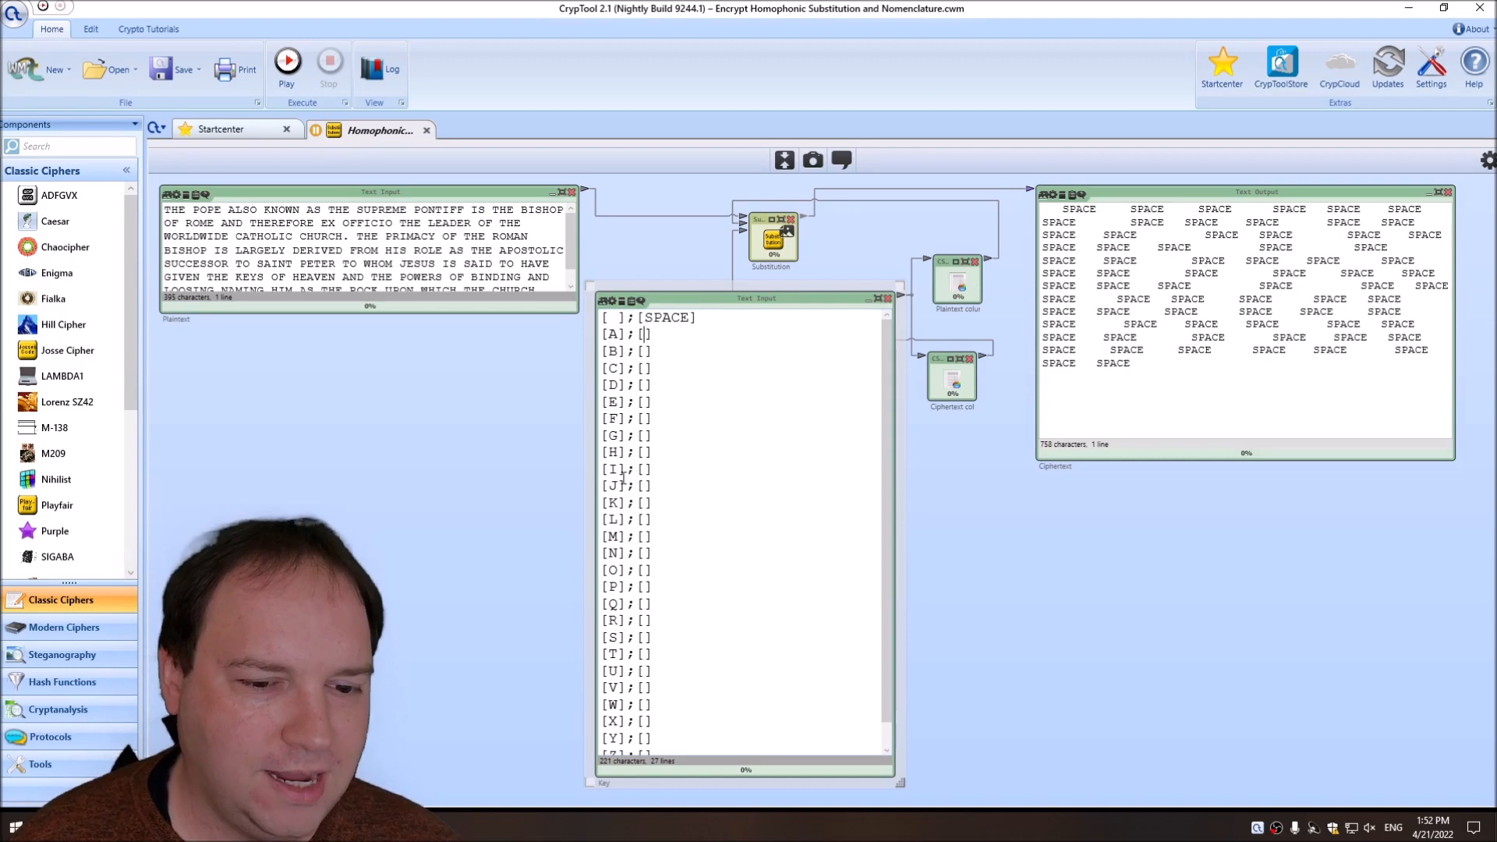
scroll(661, 644, down, 1)
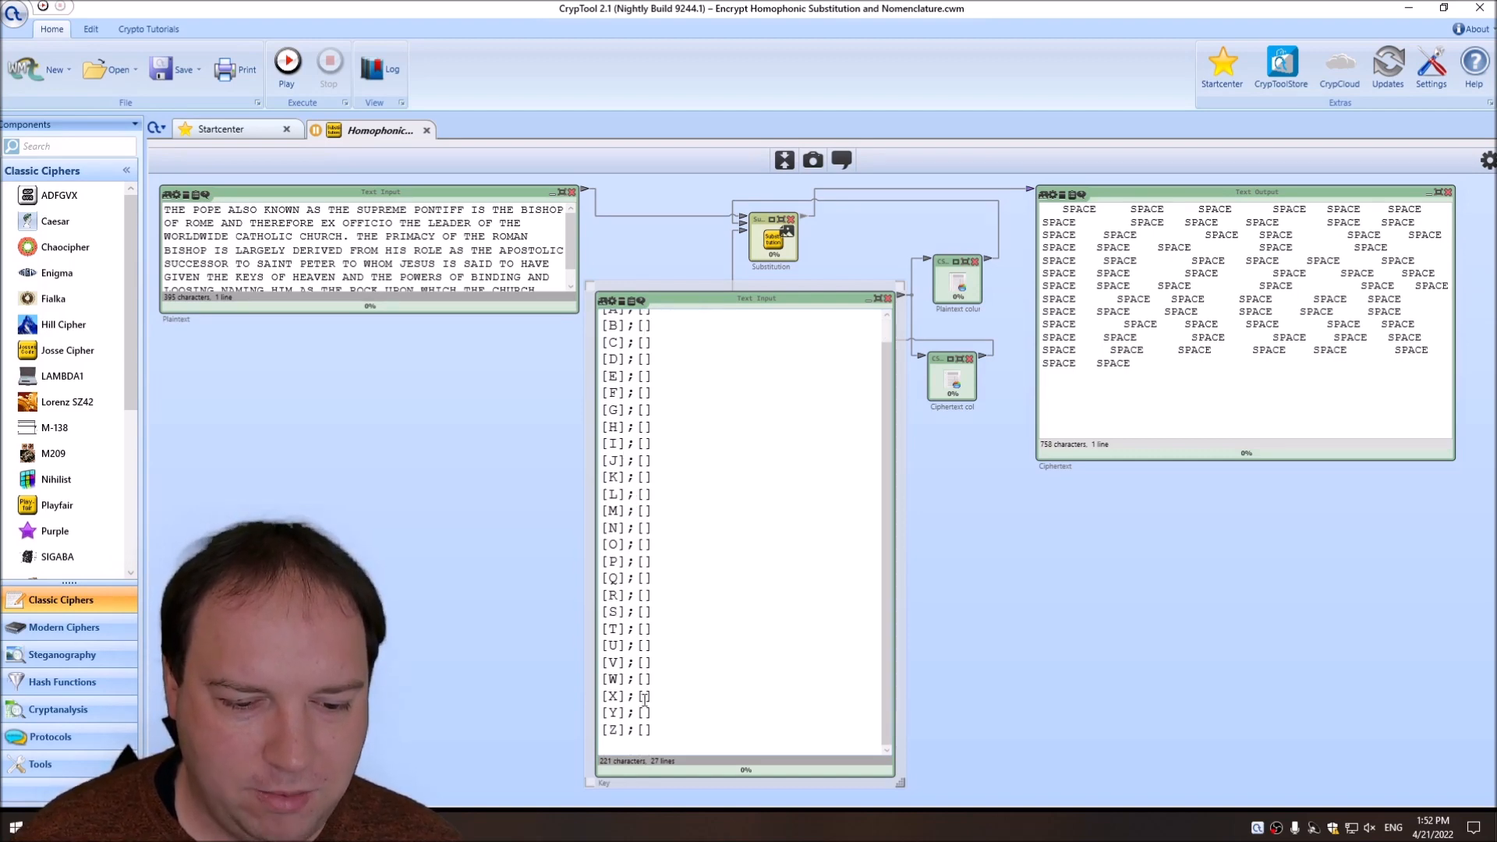
scroll(656, 641, up, 1)
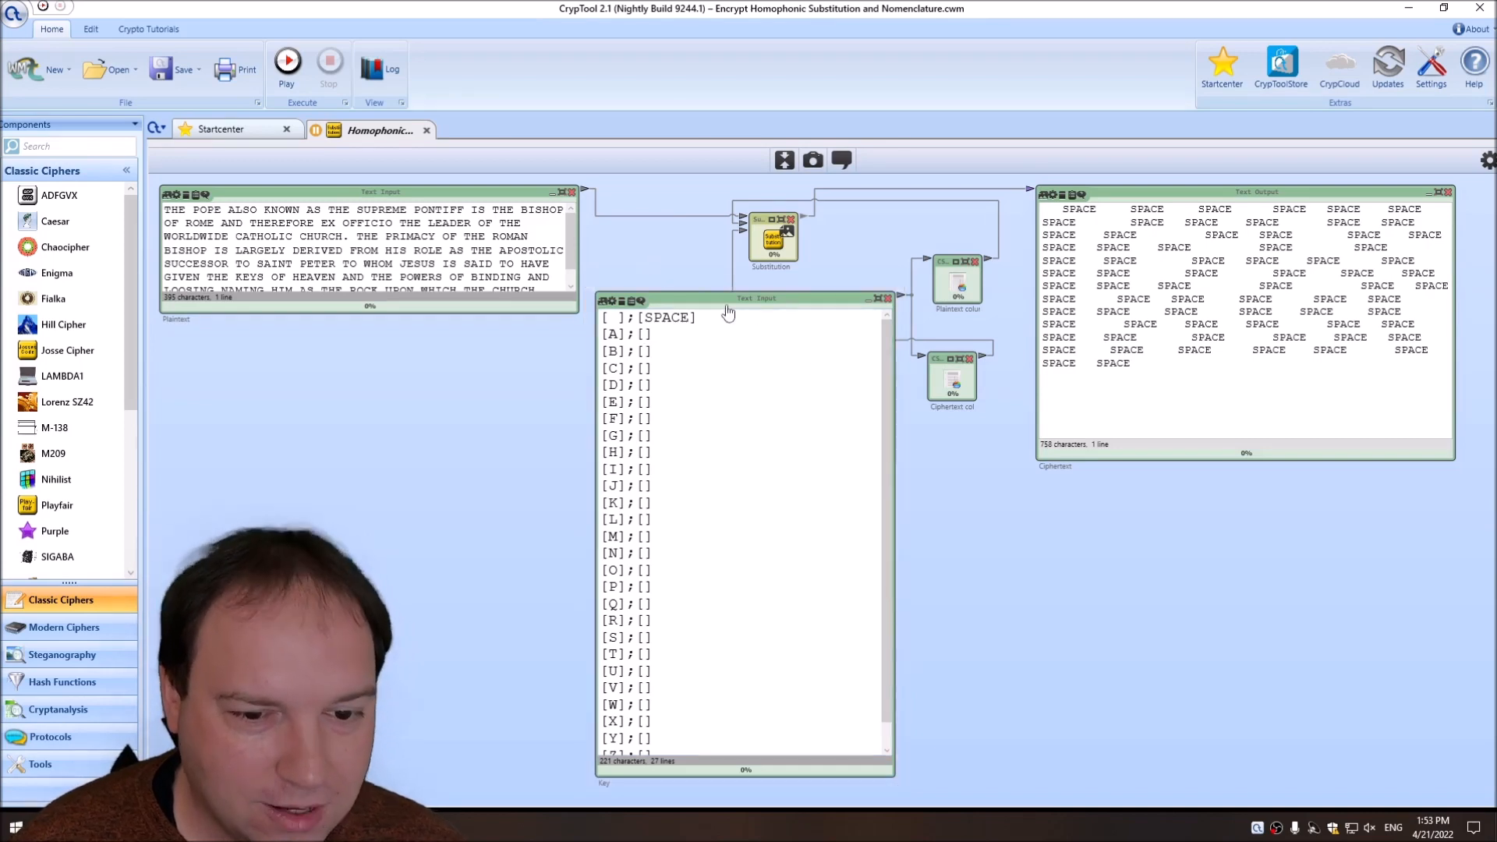
drag(764, 305, 763, 314)
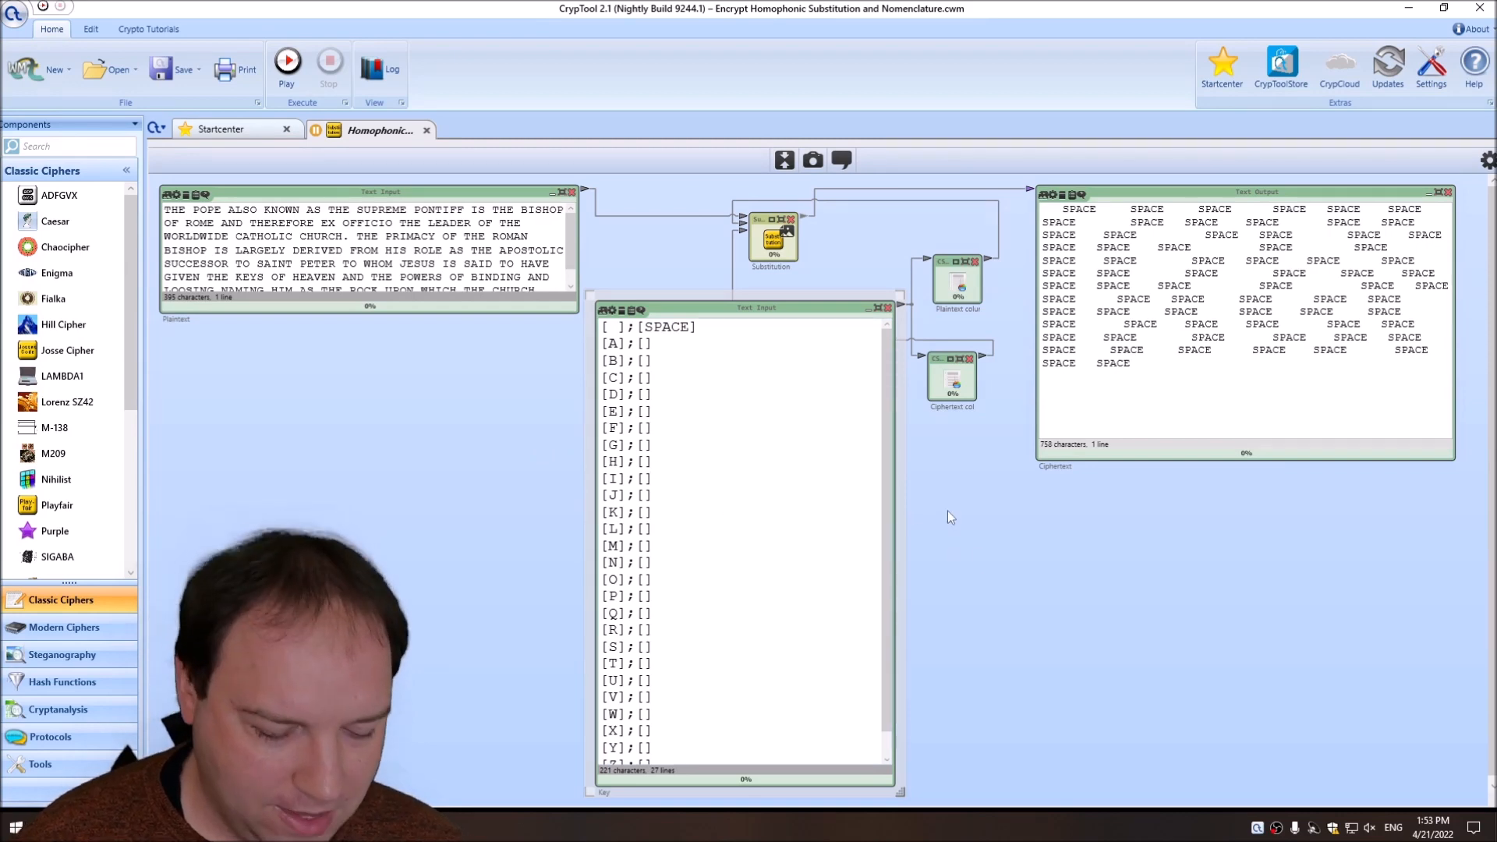
Assign the homophones 05|09 to E and 08|01|10 to M in the Key.
text(05|)
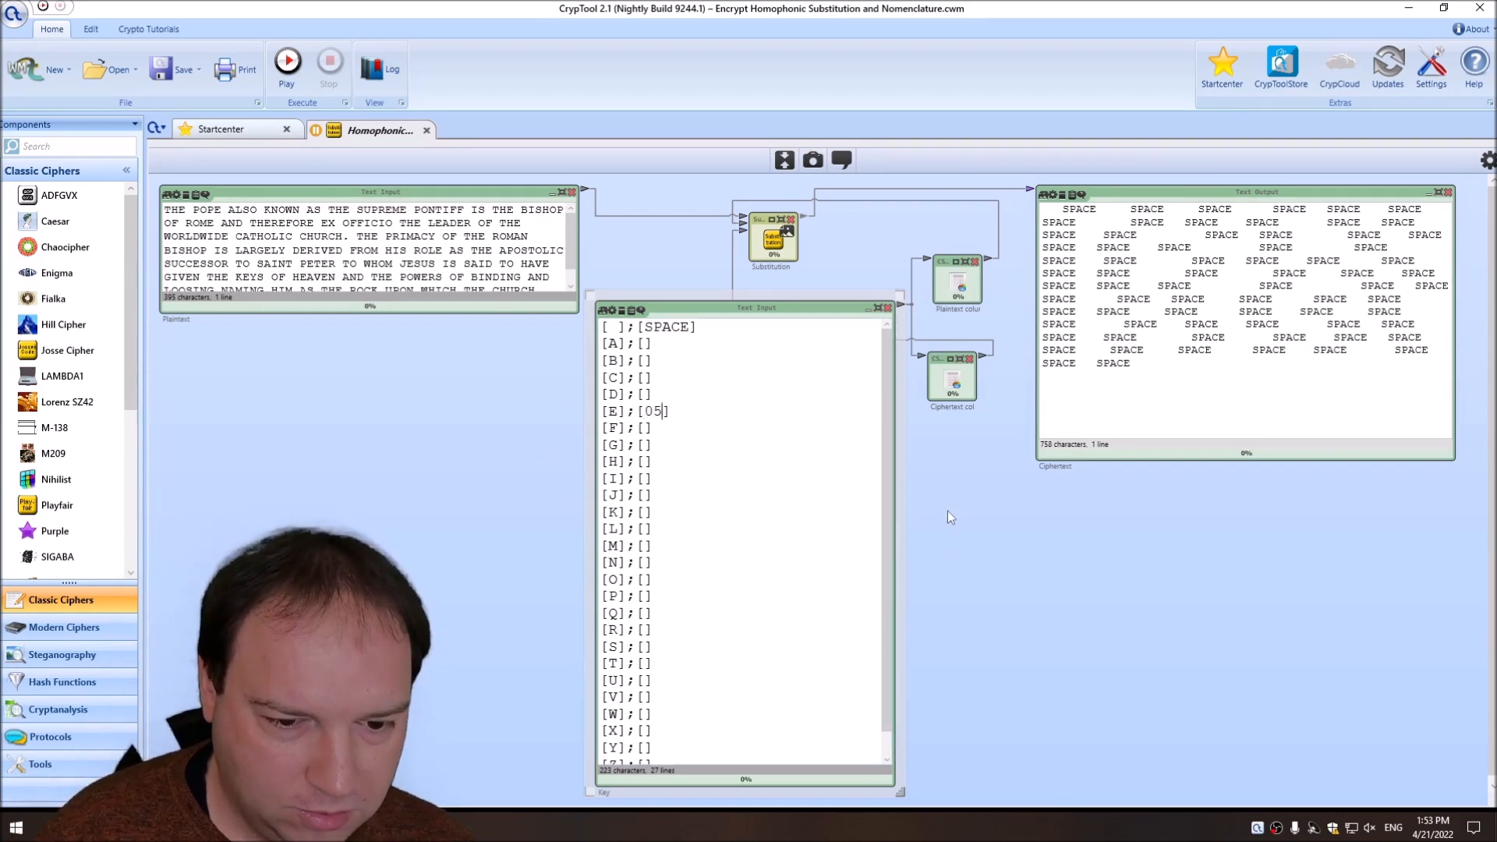
text(09)
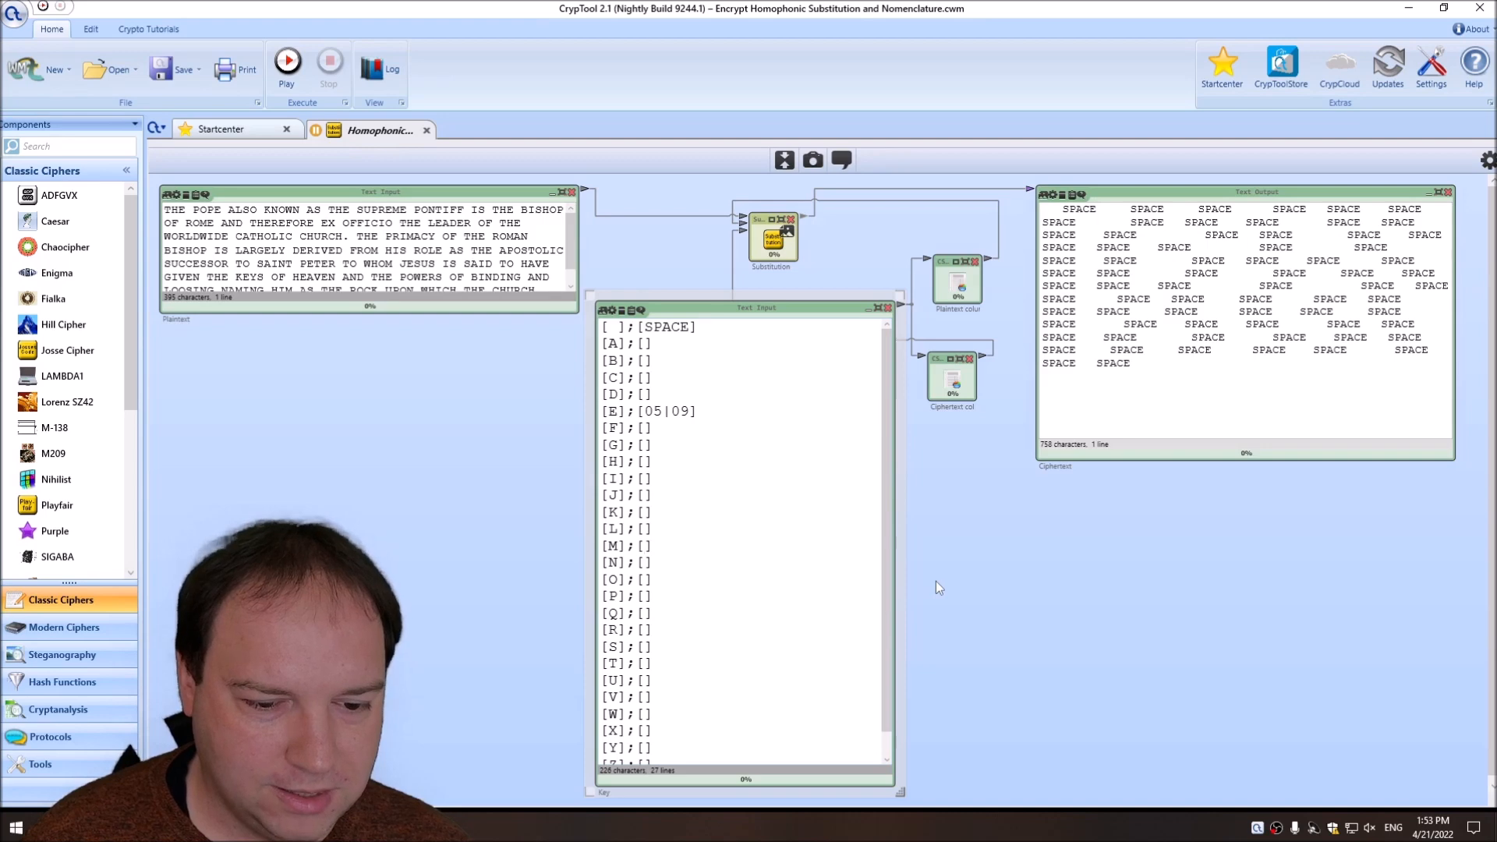
text(08|01)
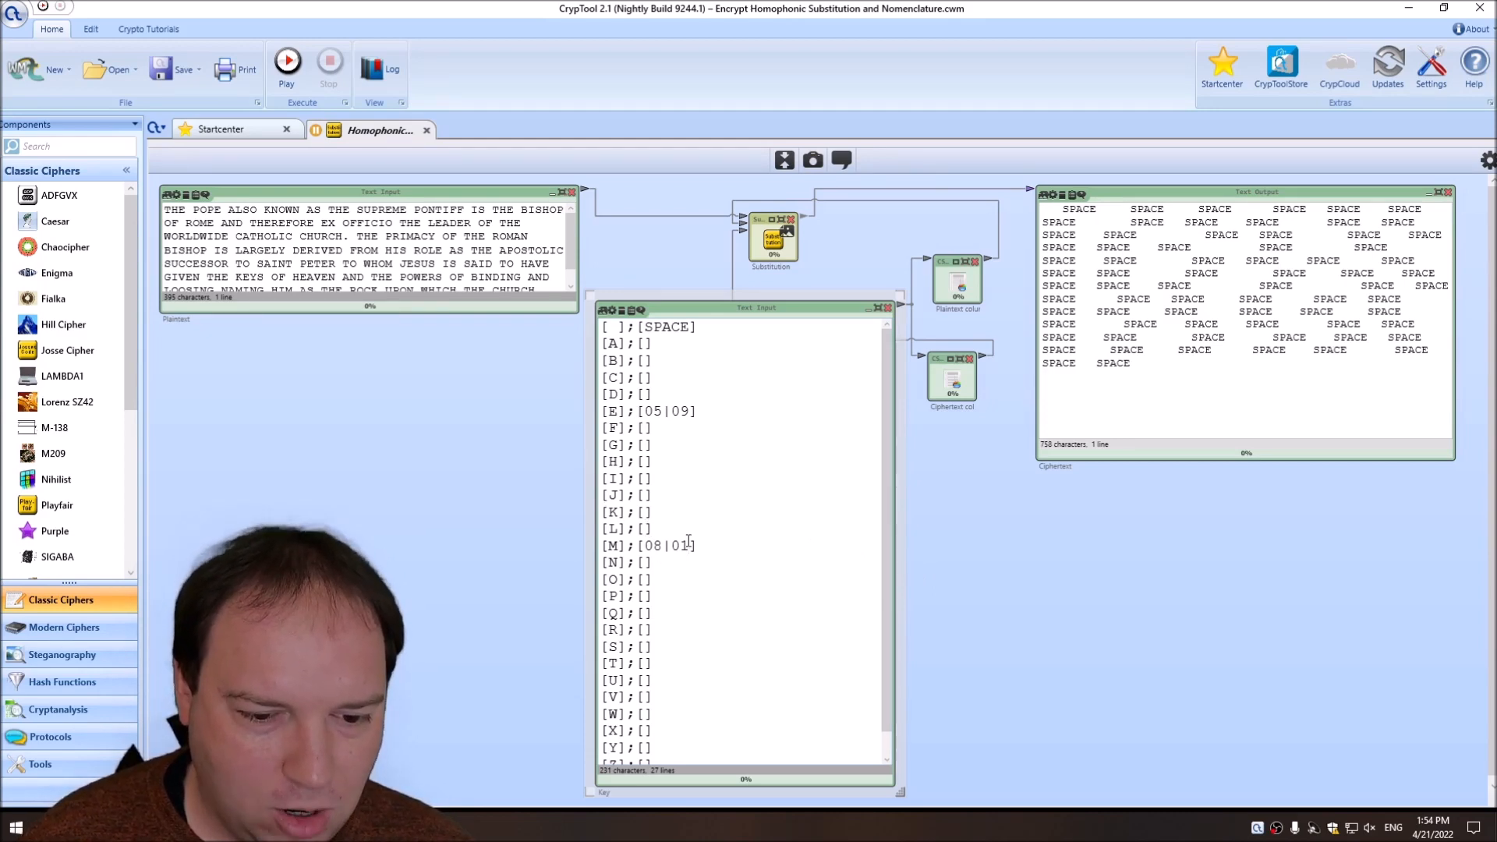
text(|10)
Assign 11|15 to A, 17 to B, 20 to C and 21 to D in the Key.
click(645, 344)
text(11|15)
click(645, 361)
text(17)
click(646, 378)
text(20)
click(645, 394)
text(21)
In the Key, assign F 07, G 12, H 14, I 17, Q 11, T 03|09|06, U 16, W 18, X 15 and Z 13.
scroll(646, 546, down, 2)
click(645, 635)
text(03|09|06)
scroll(665, 467, up, 1)
click(646, 424)
text(07)
click(647, 609)
text(11)
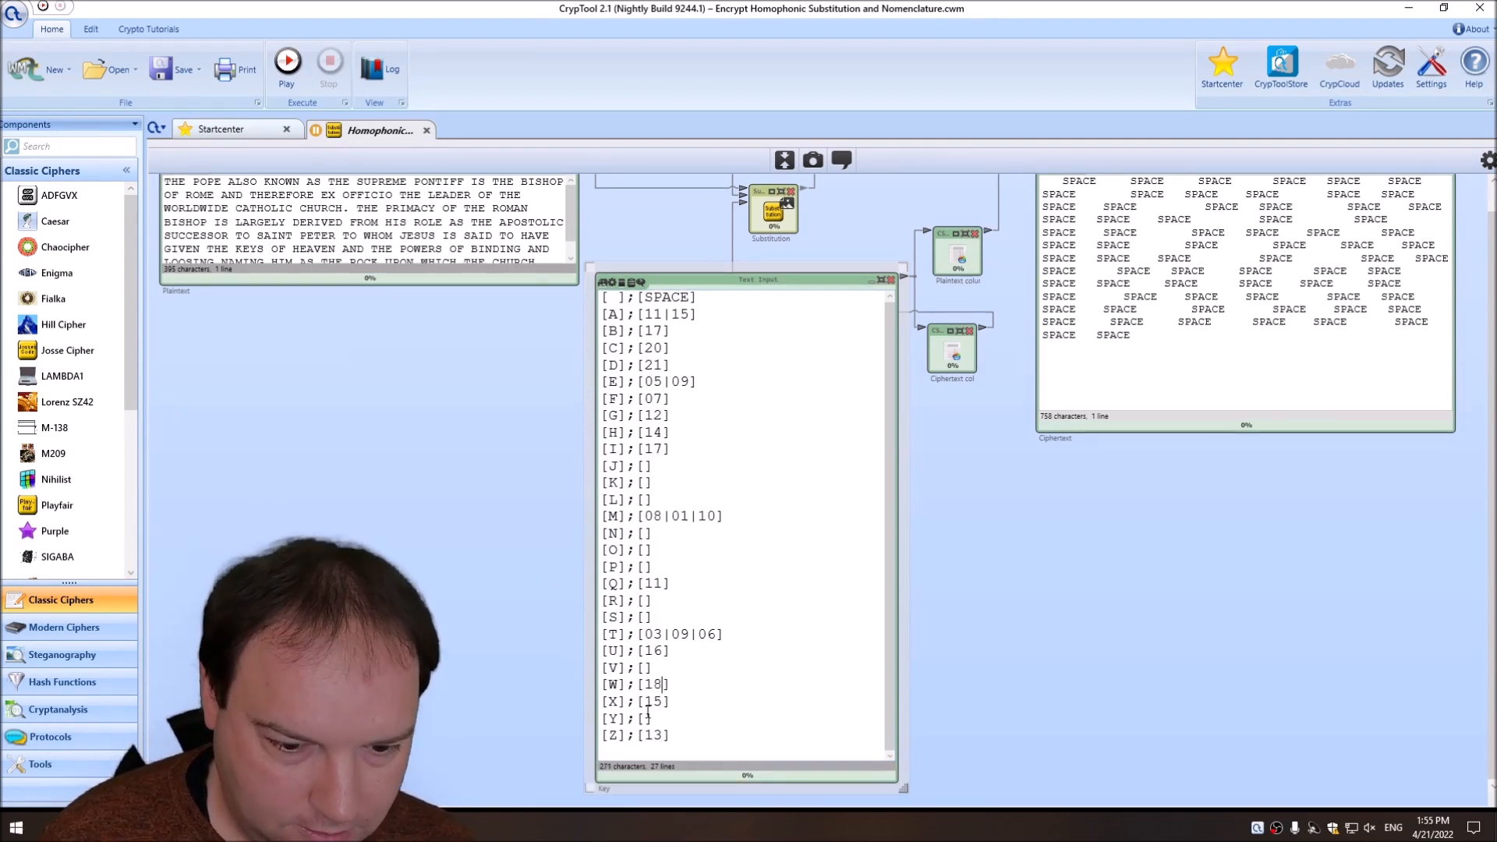
In the Key, assign J 20, K 25, L 21, N 22, O 27, P 28, R 26, S 23, V 24 and Y 19.
click(646, 533)
text(22)
click(645, 617)
text(23)
click(646, 669)
text(24)
click(646, 484)
text(25)
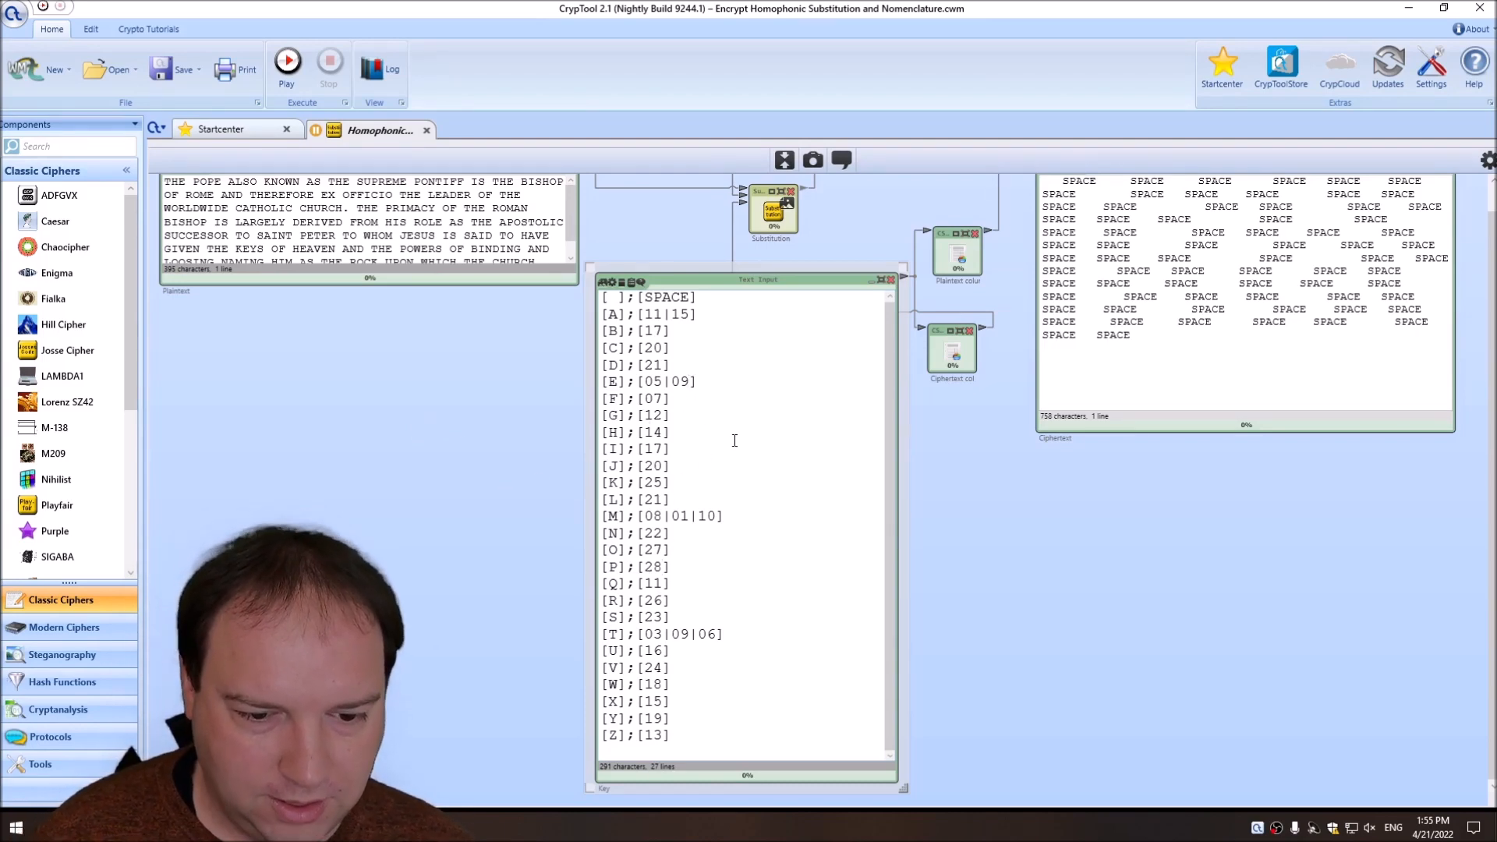
Add the homophones 29 and 35 to E, and 34 and 39 to I in the Key.
text(|29|)
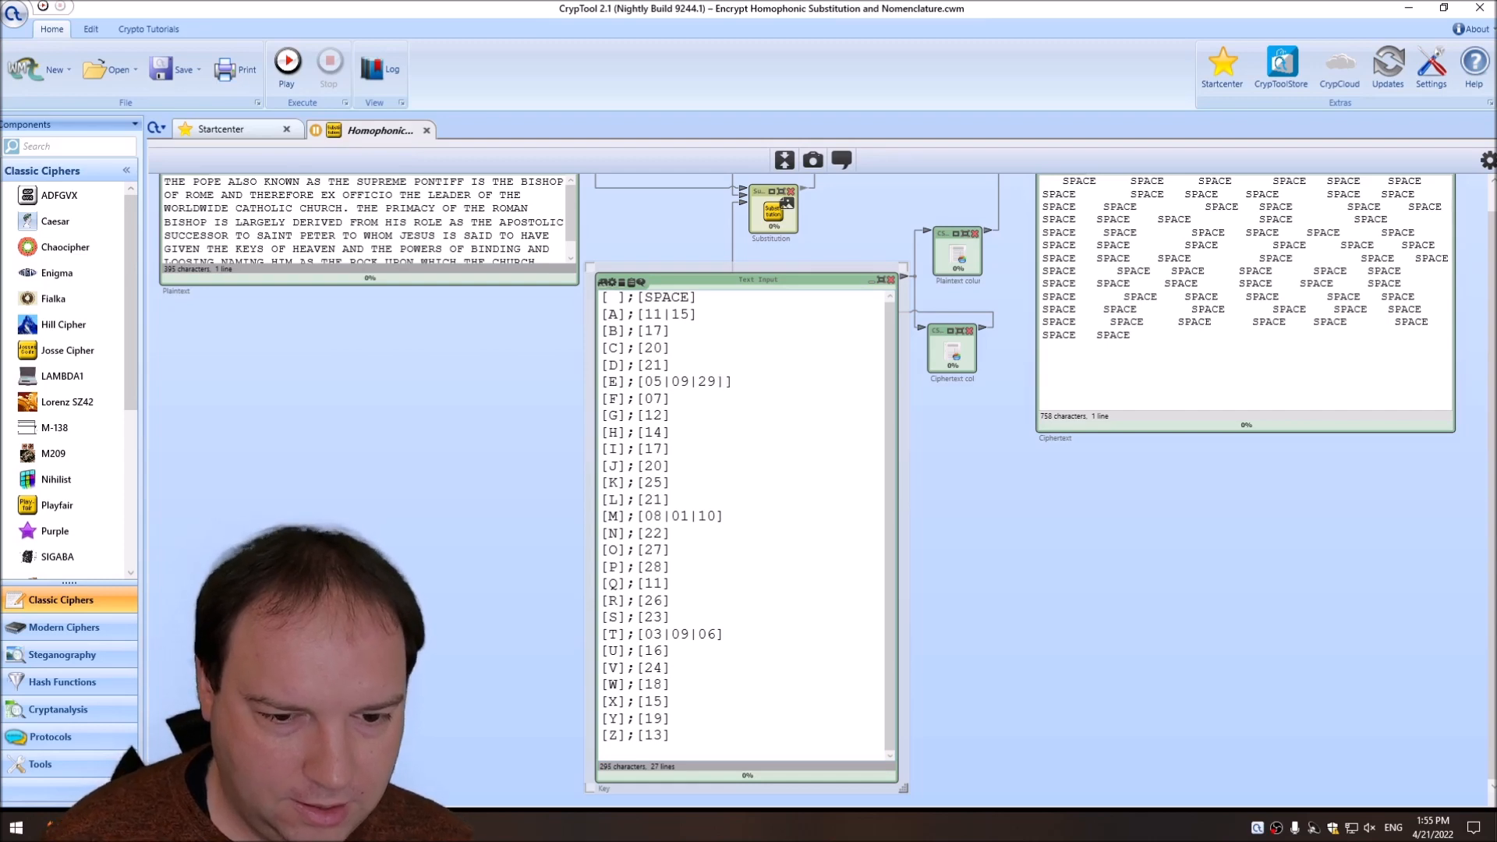
text(35)
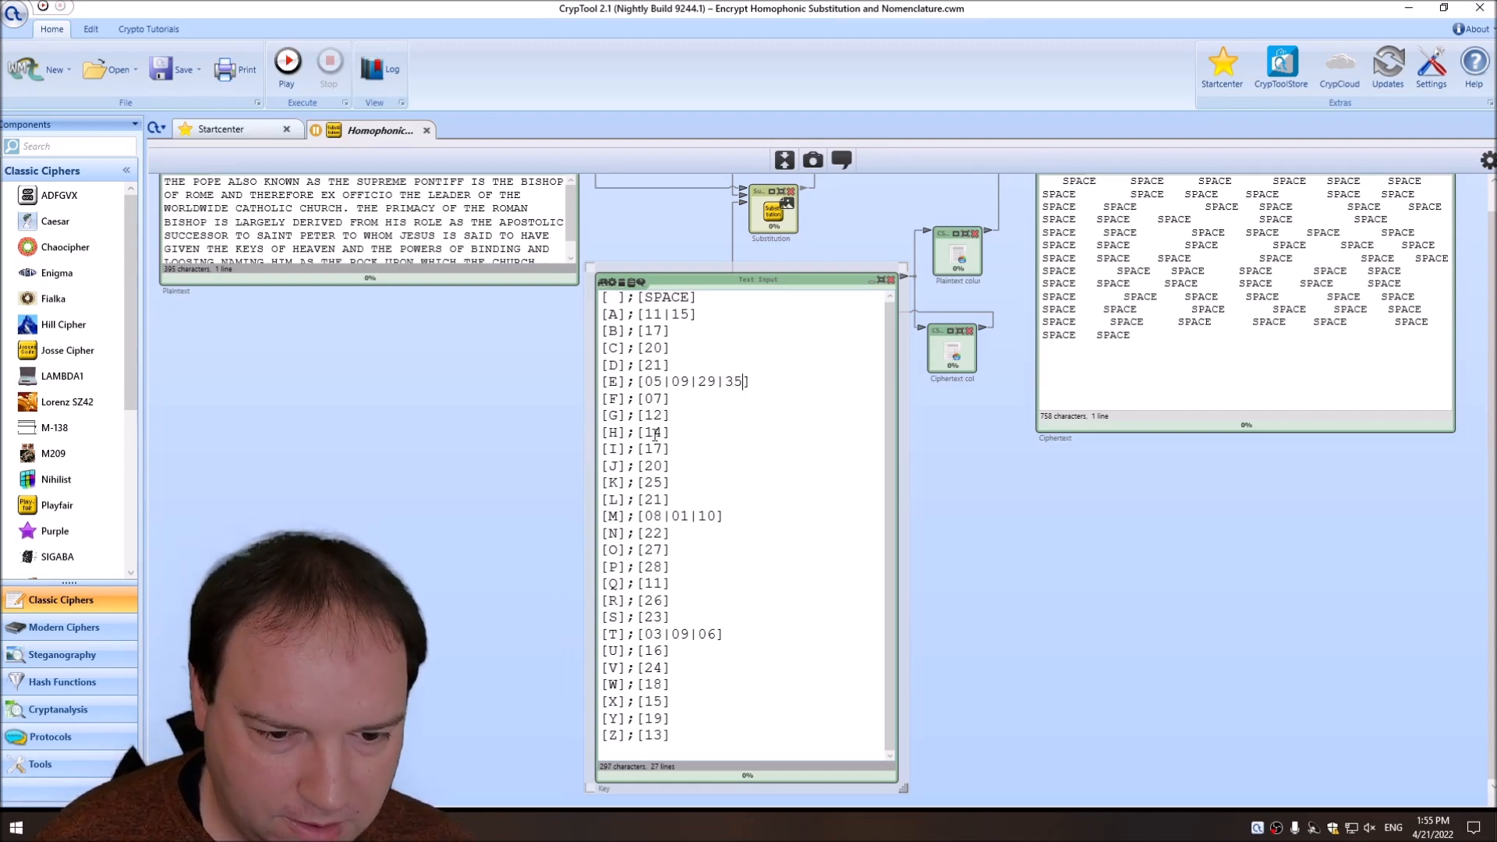
click(664, 435)
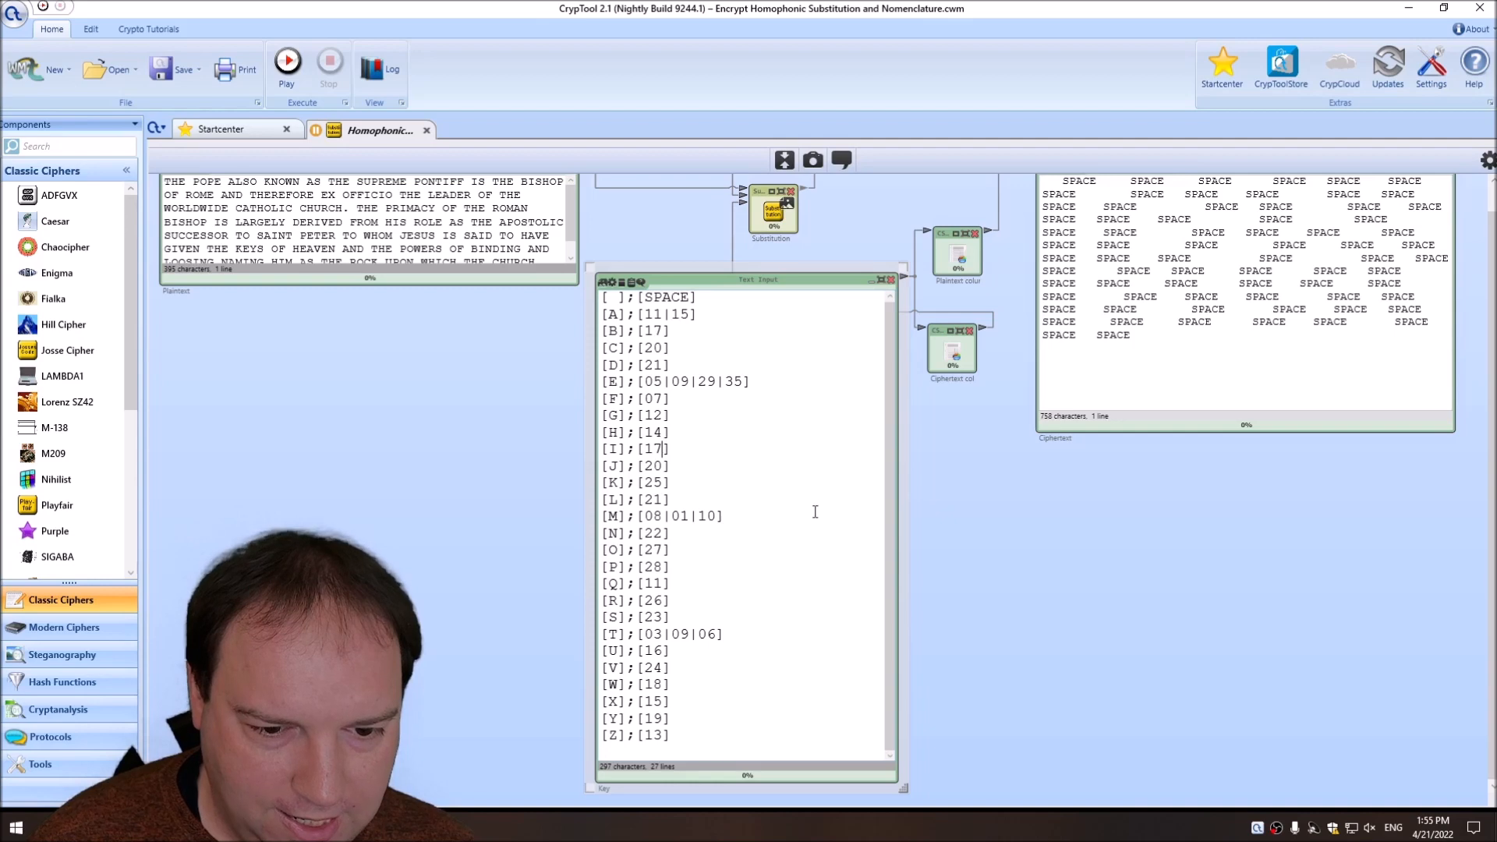
text(|34)
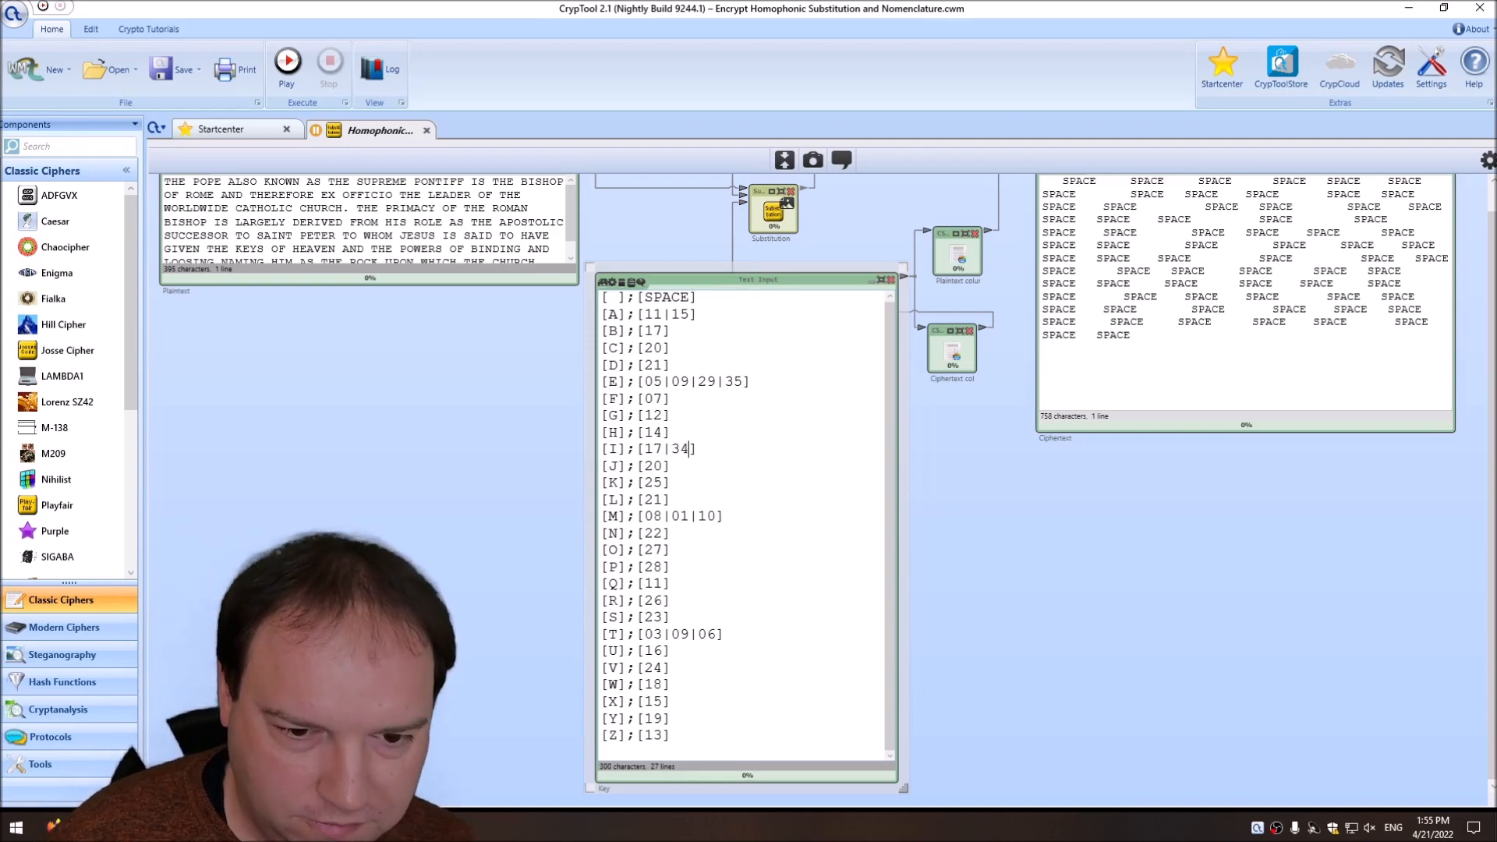
text(|)
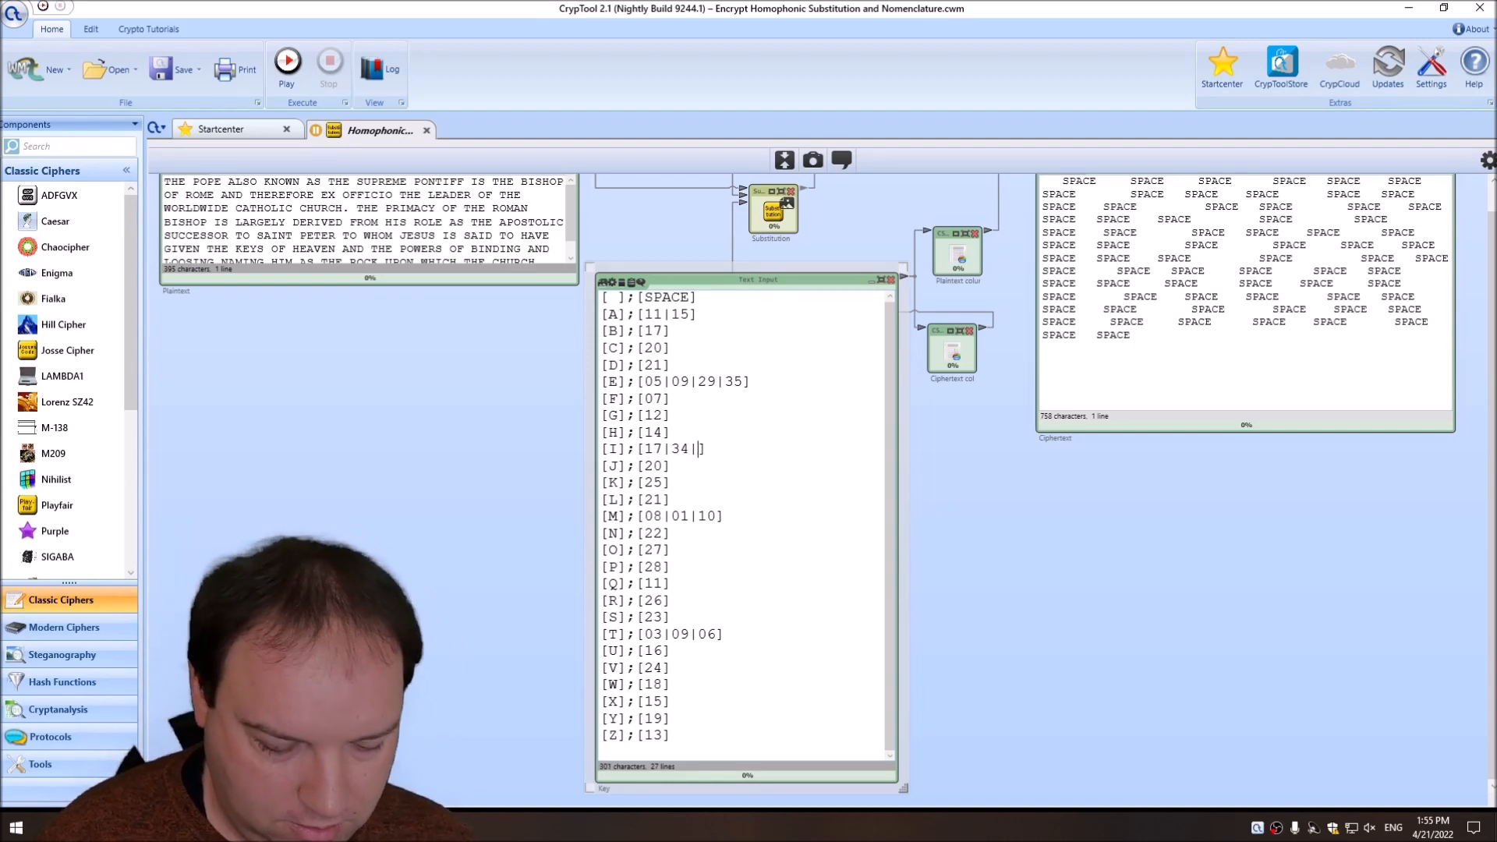
text(39)
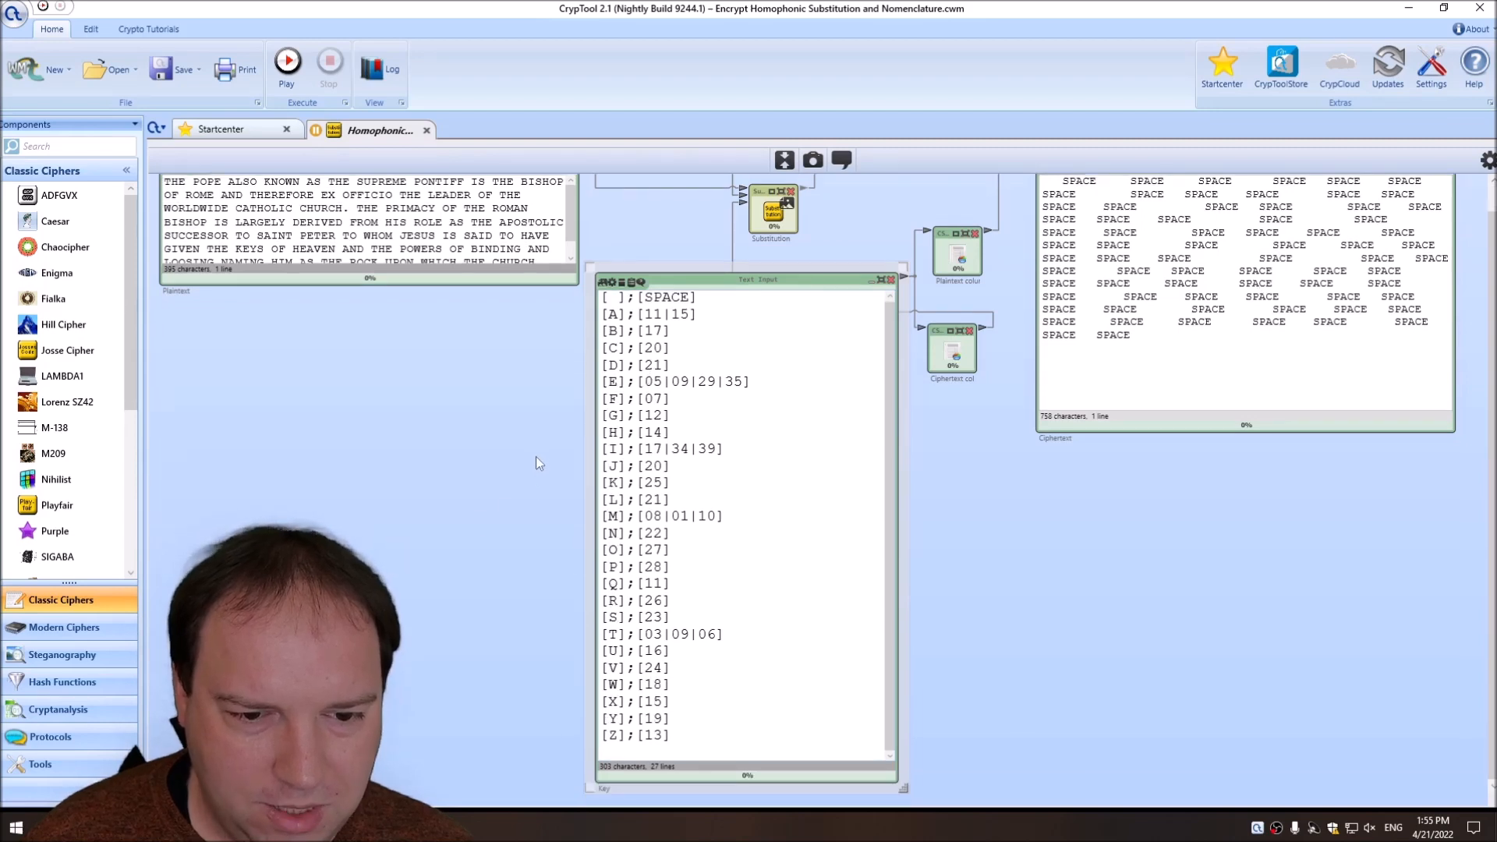
Add 34 as a second homophone of B and 35 as a second homophone of C in the Key.
click(664, 331)
text(|)
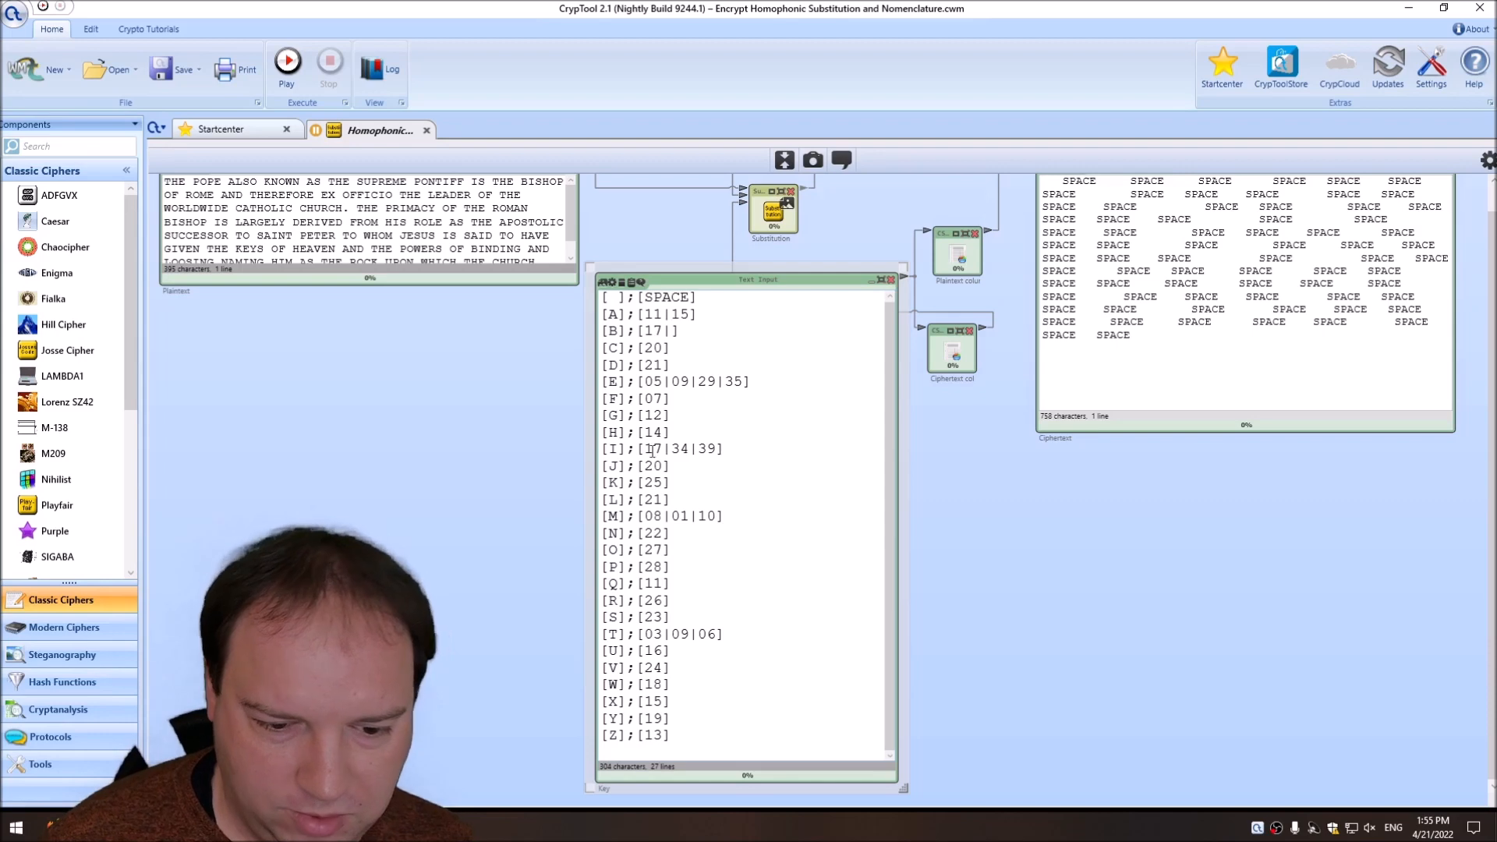
drag(603, 667, 672, 668)
click(608, 684)
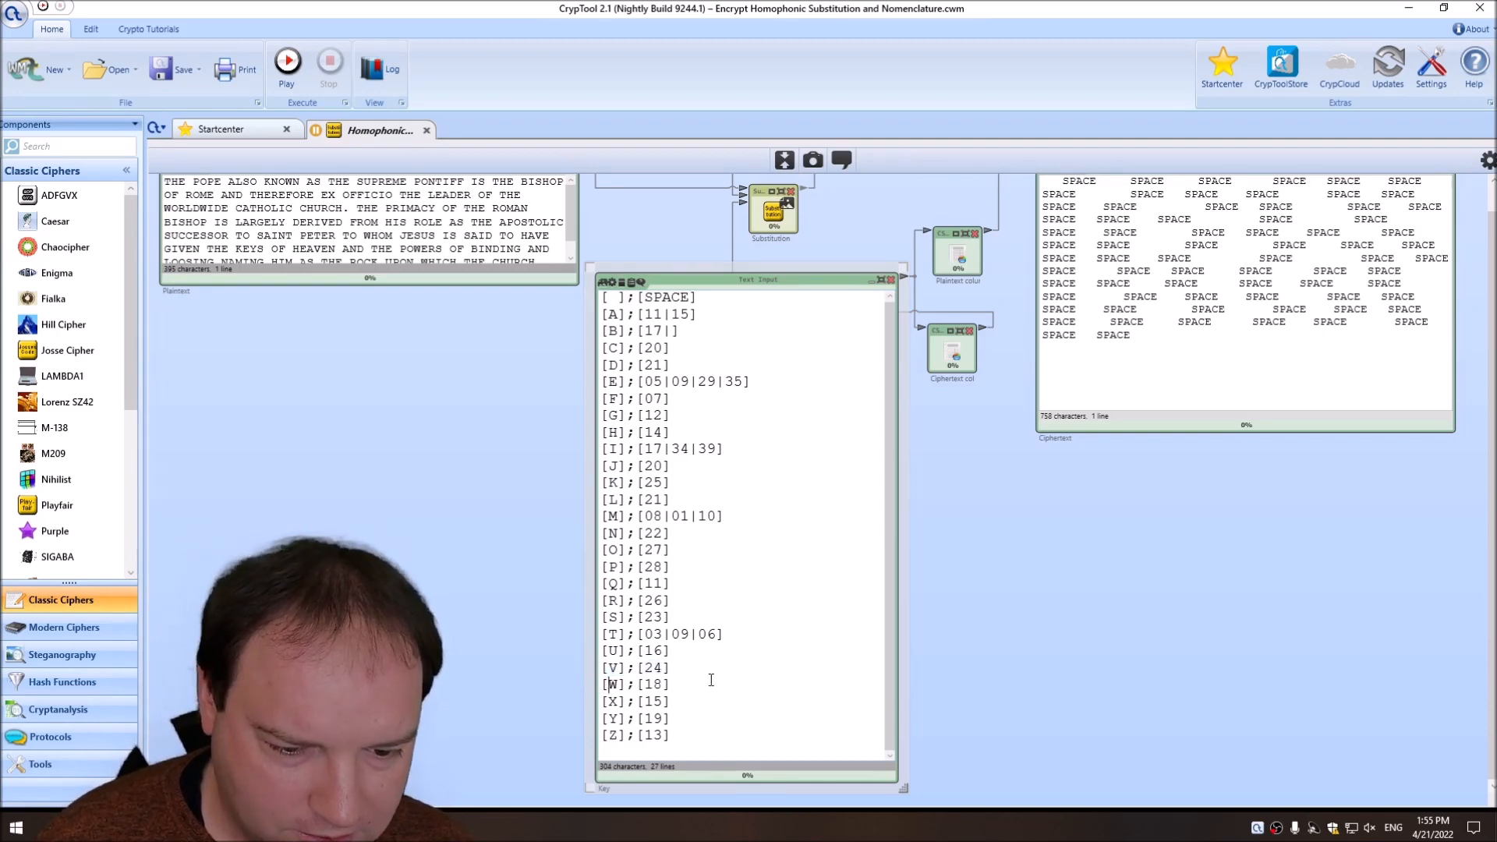
text(34)
click(664, 348)
text(|35)
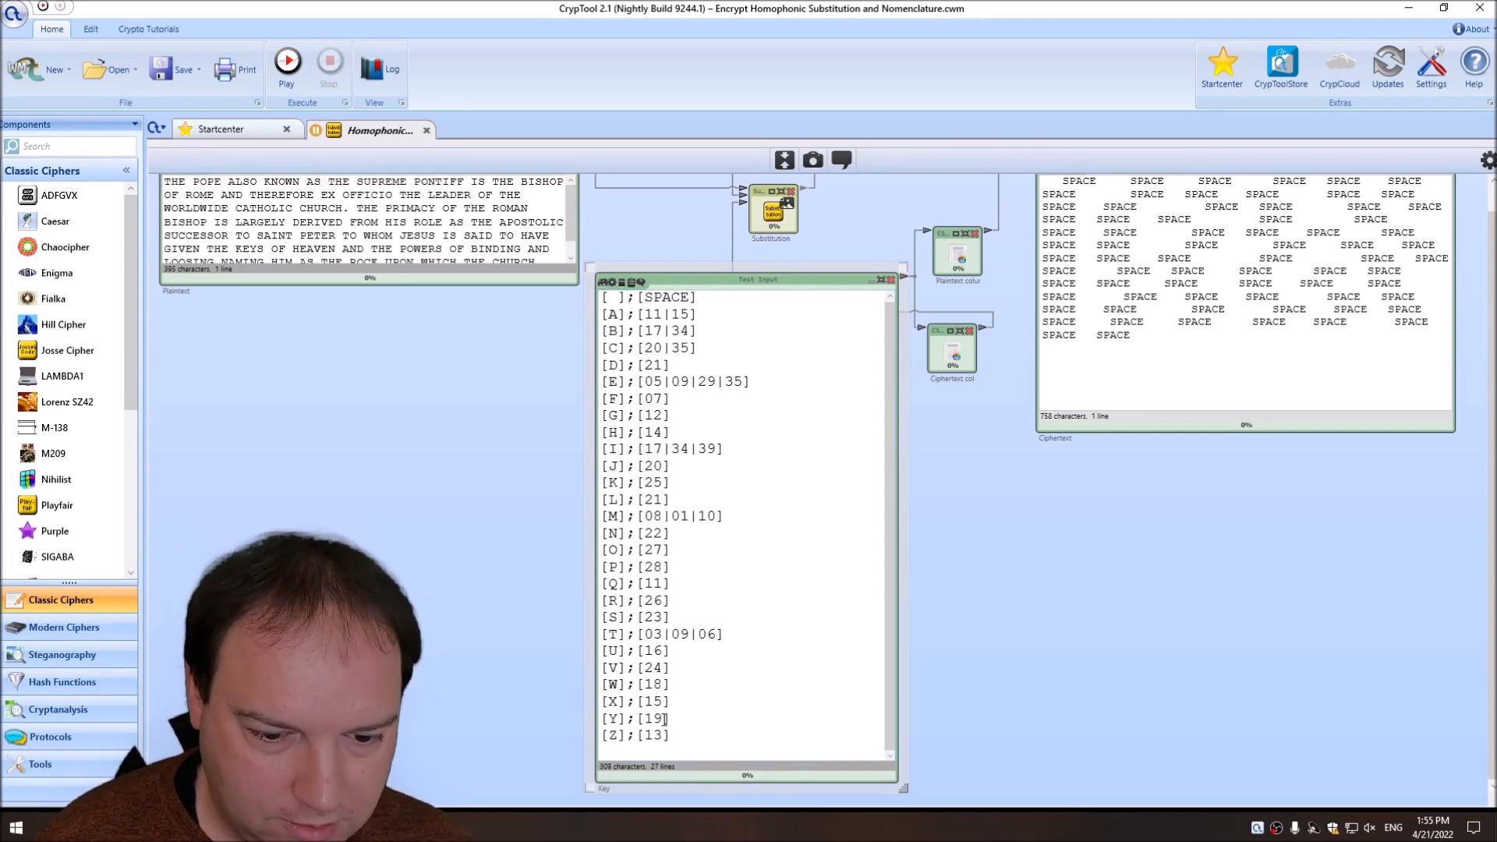
Add the second homophones 36 to V, 37 to U, 38 to S, 39 to D, 40 to F and 41 to R.
click(664, 668)
text(|36)
click(664, 651)
text(|37)
click(664, 617)
click(664, 365)
text(|39)
click(664, 398)
text(|40)
click(664, 601)
text(|41)
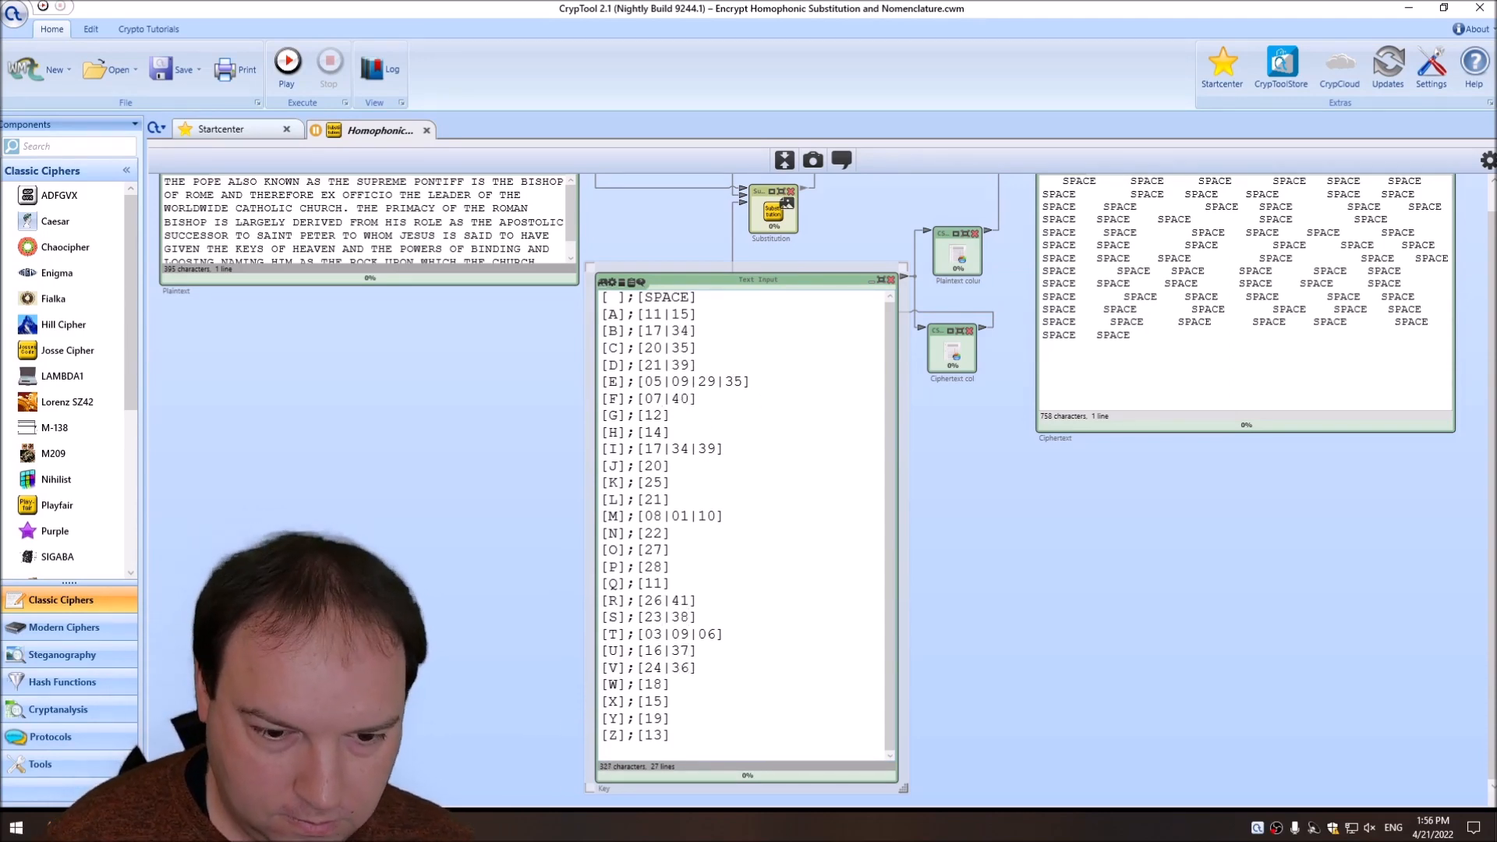
Add the second homophones 42 to N, 43 to P and 44 to Q in the Key.
click(665, 533)
text(|4243)
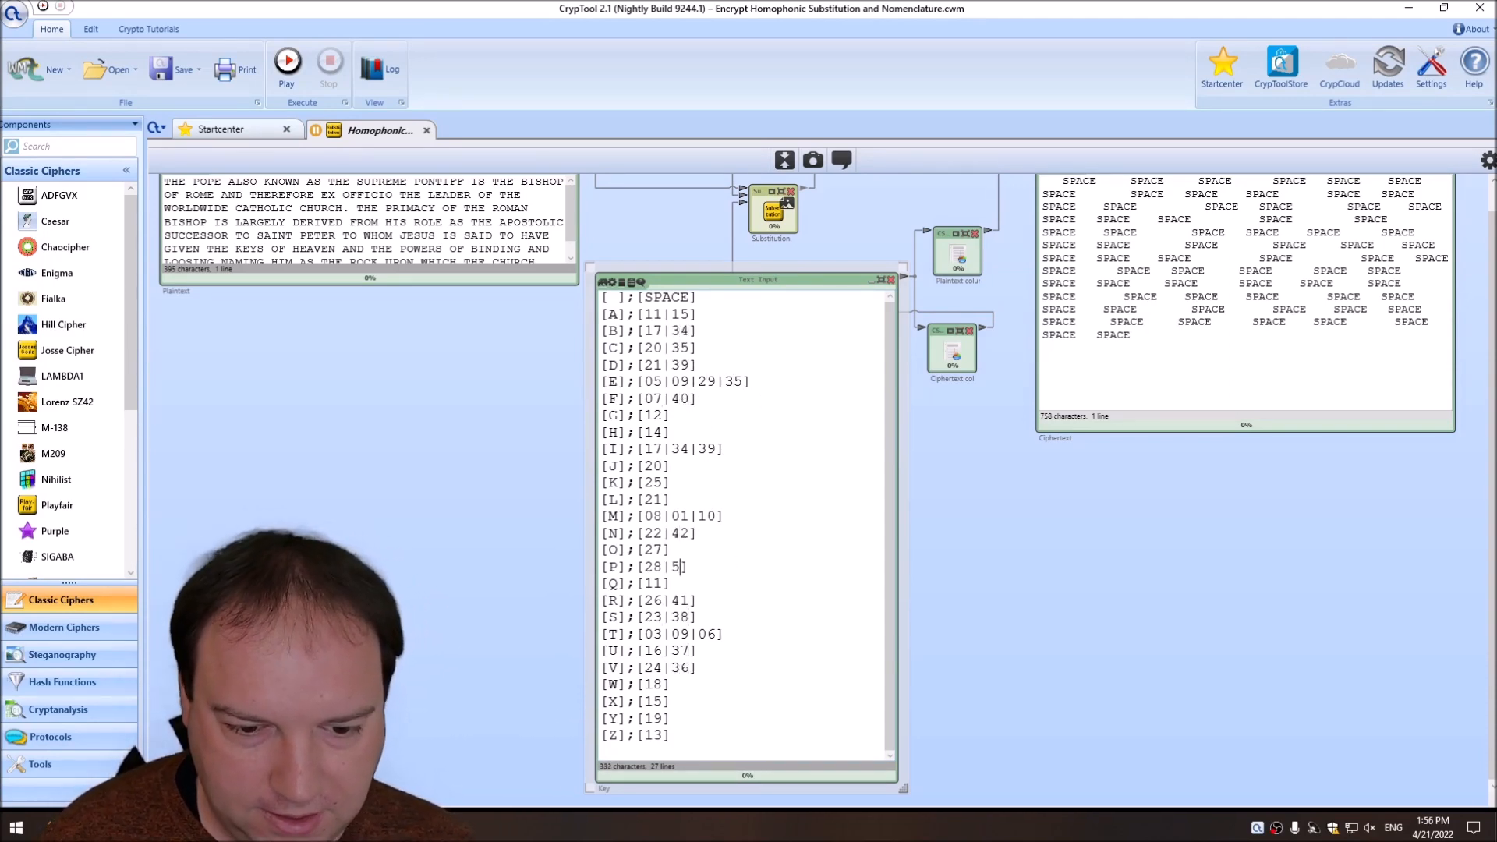
text(|)
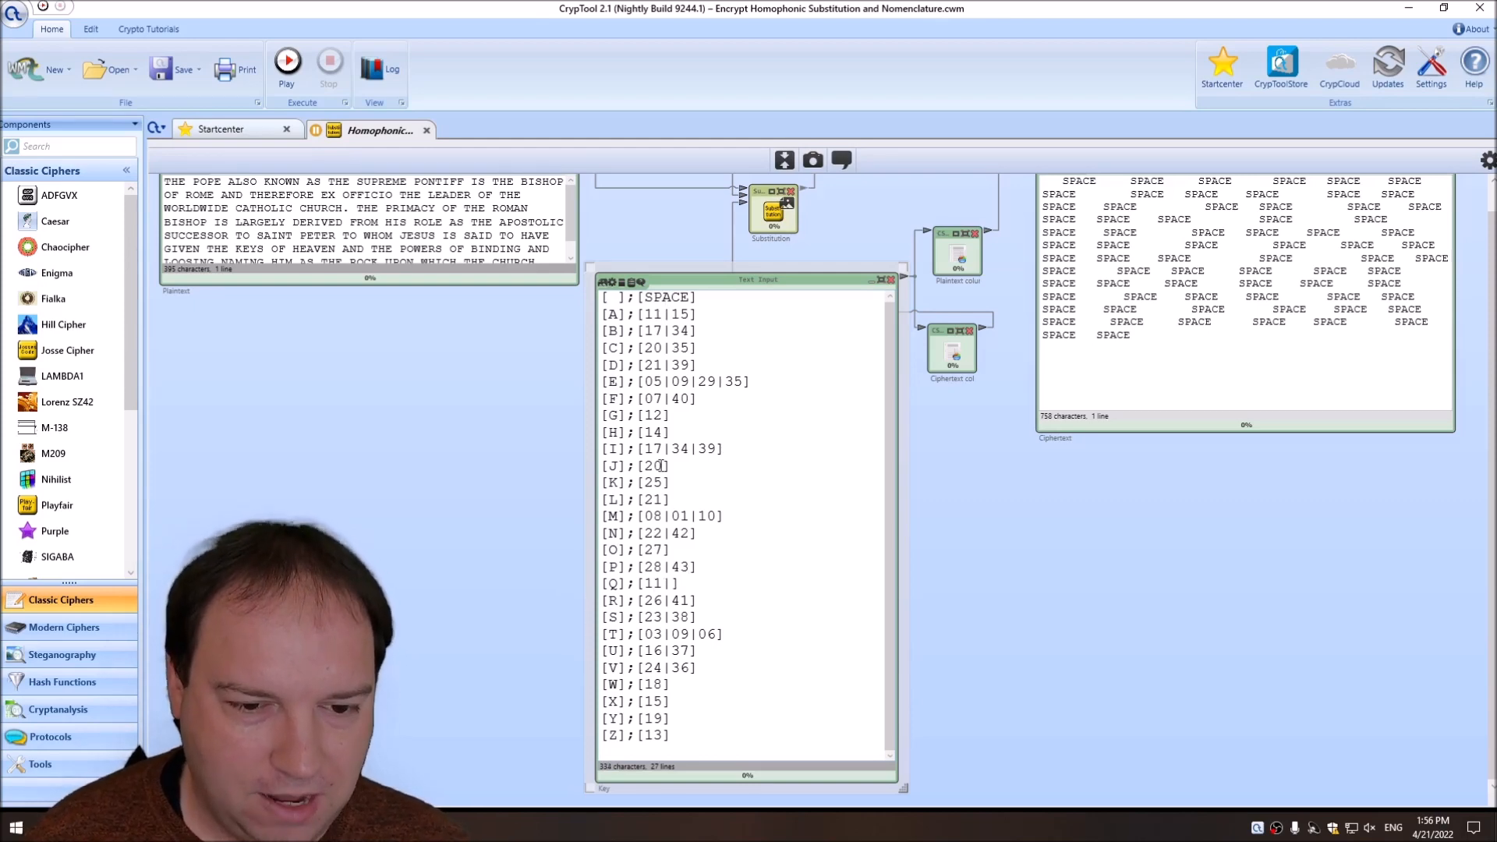
drag(644, 314, 665, 315)
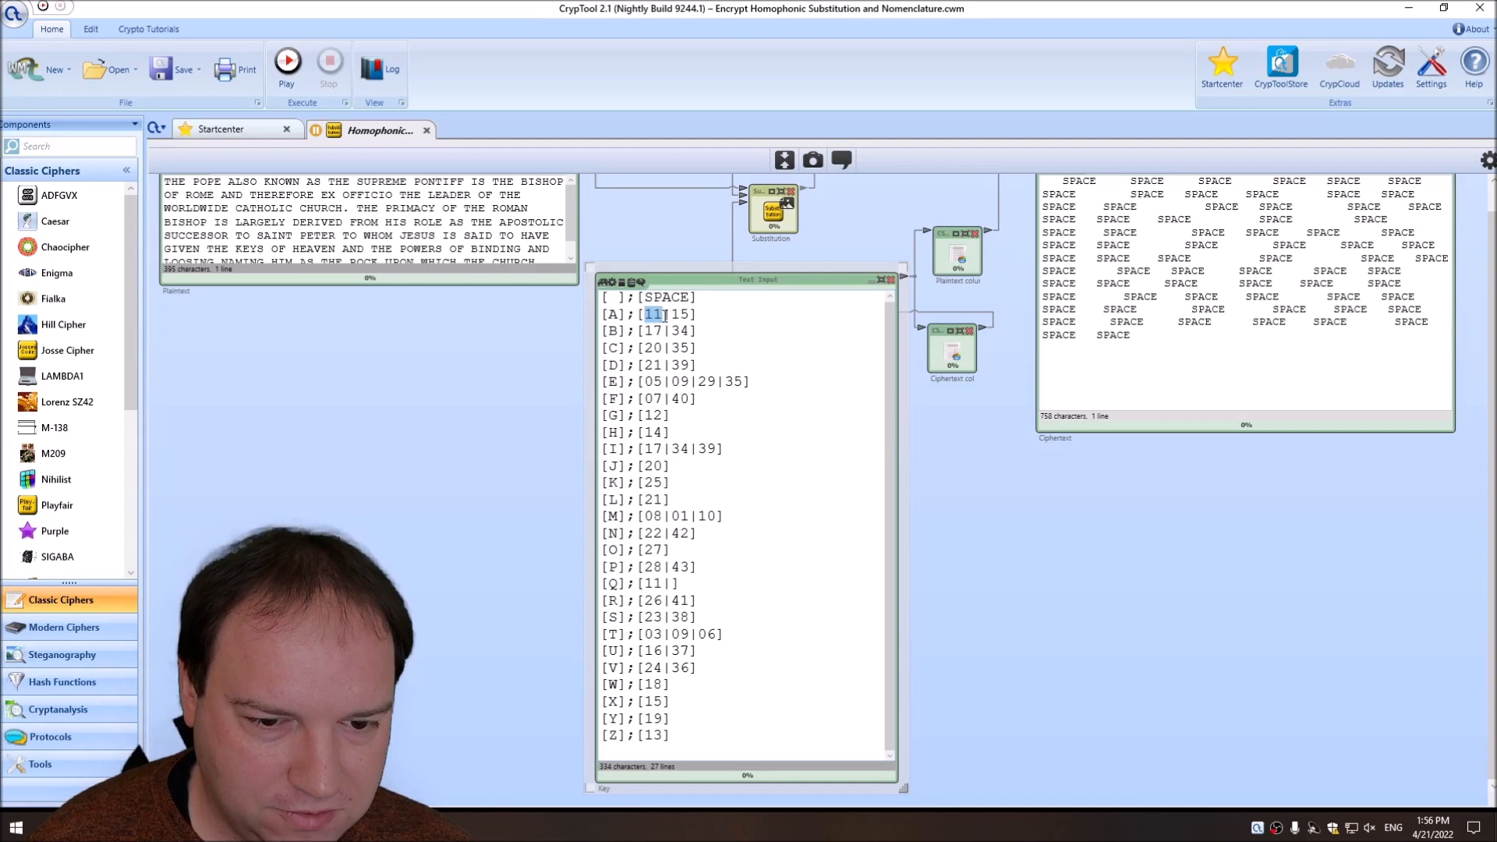
double_click(684, 314)
click(675, 583)
text(44)
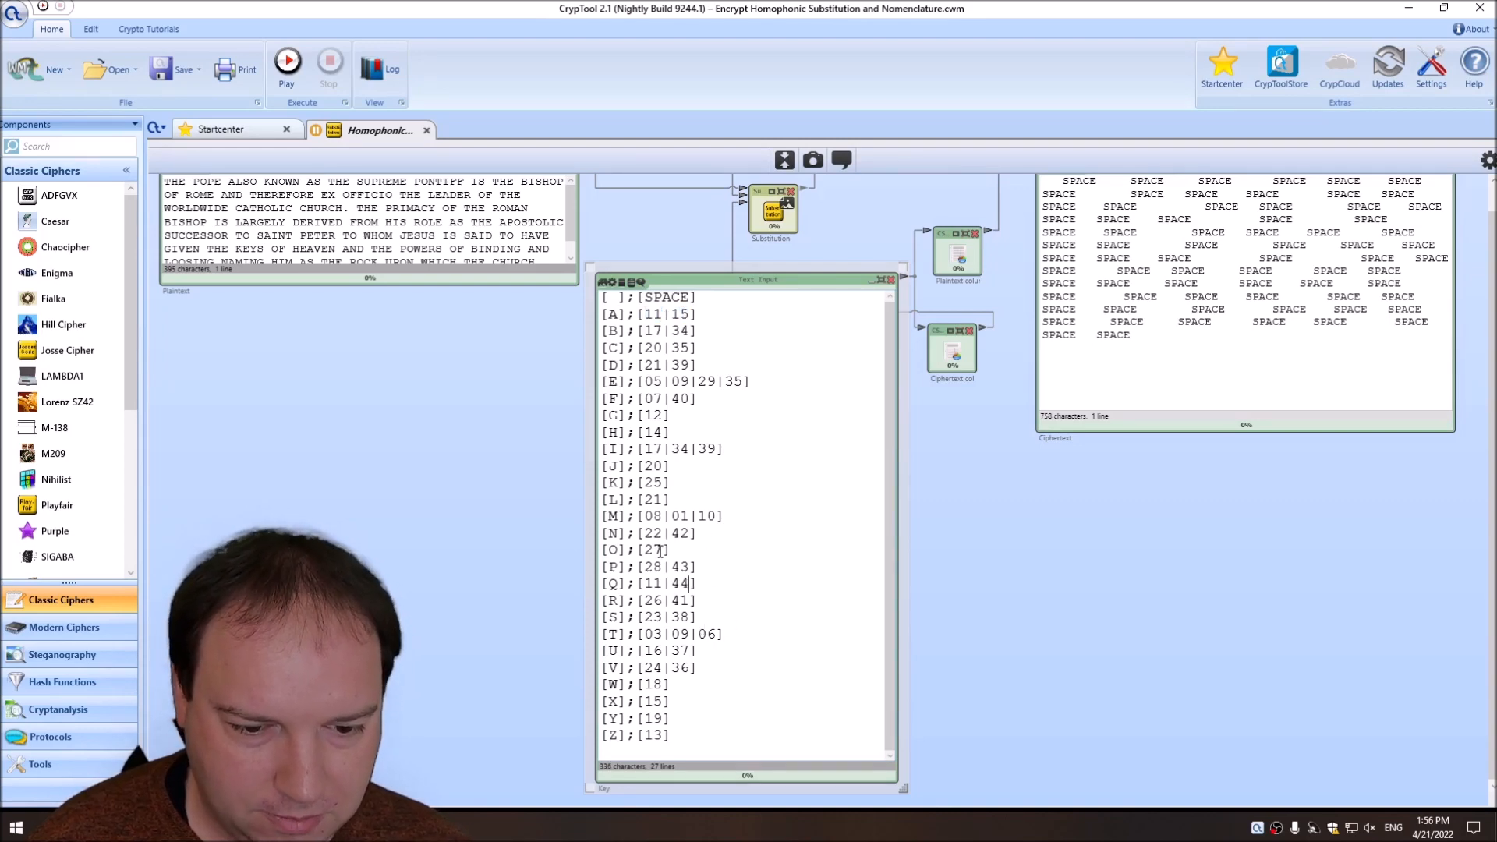
text(45)
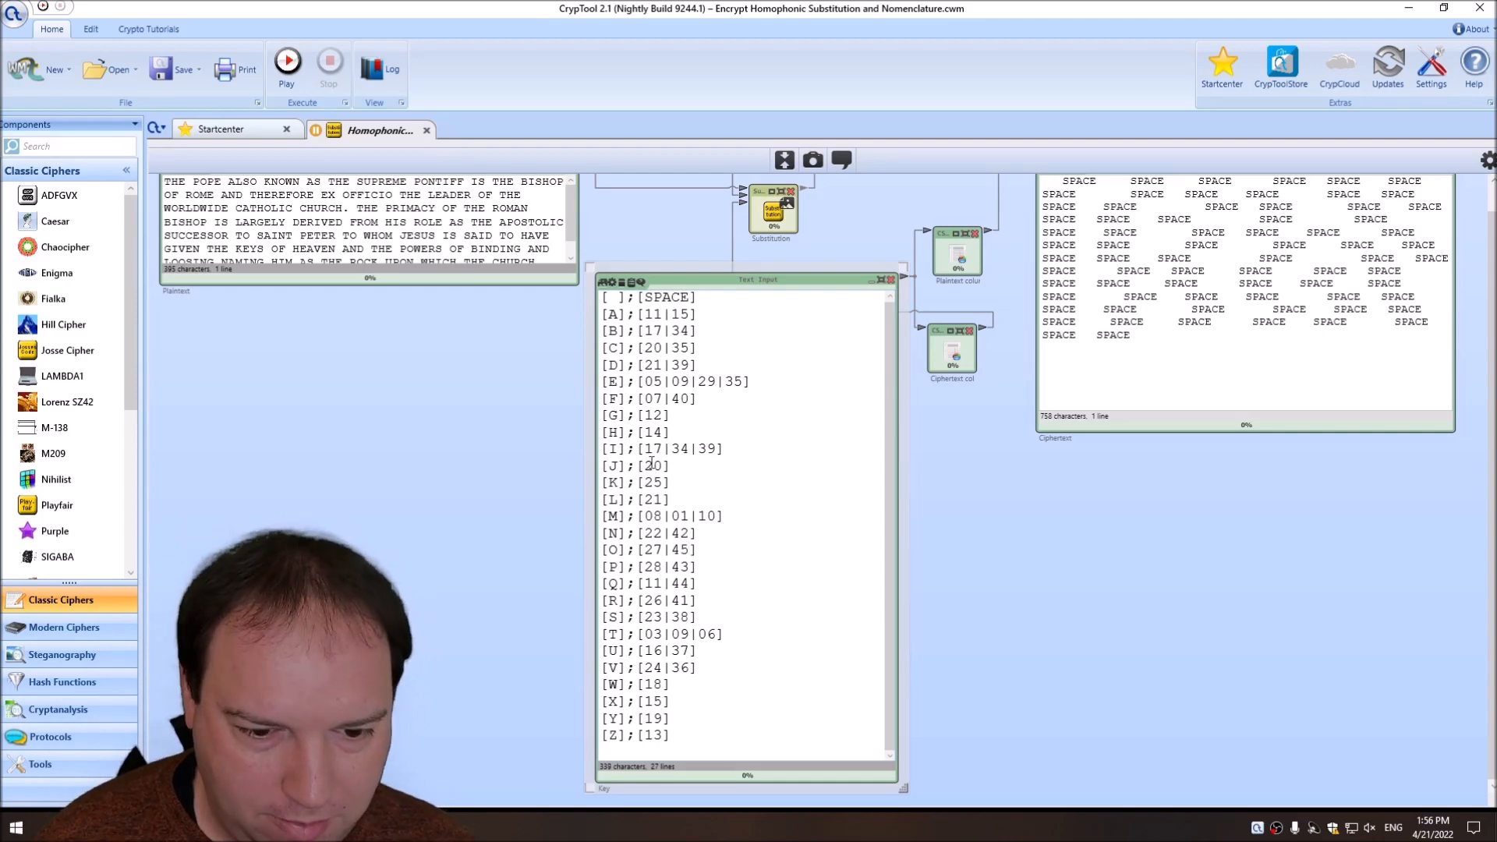
text(47)
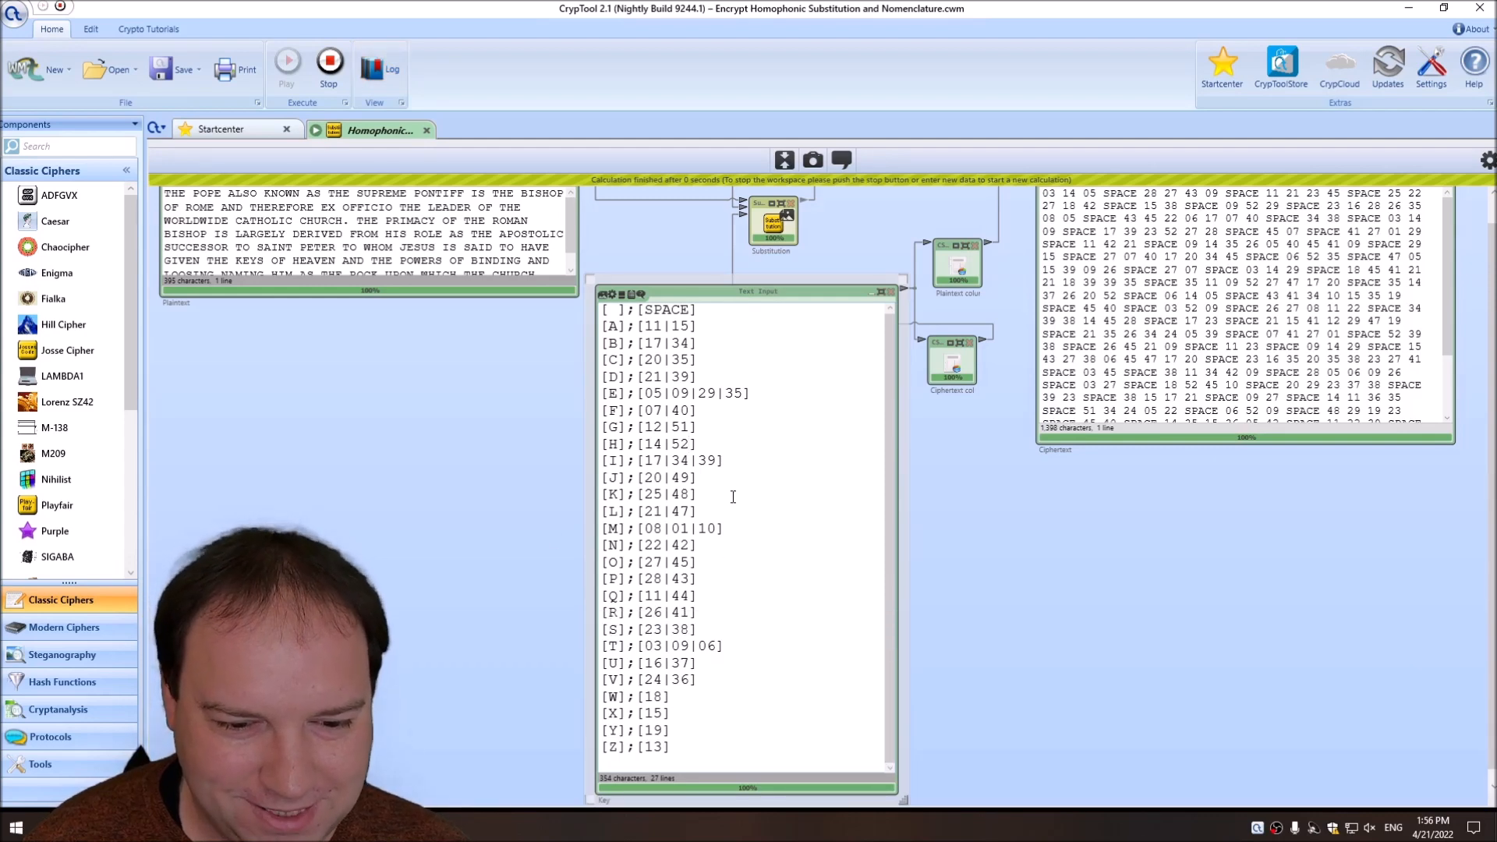
Add the homophones 45 to O, 47 to L, 48 to K, 49 to J, 51 to G and 52 to H, and run the workspace.
scroll(733, 593, down, 1)
scroll(730, 589, up, 1)
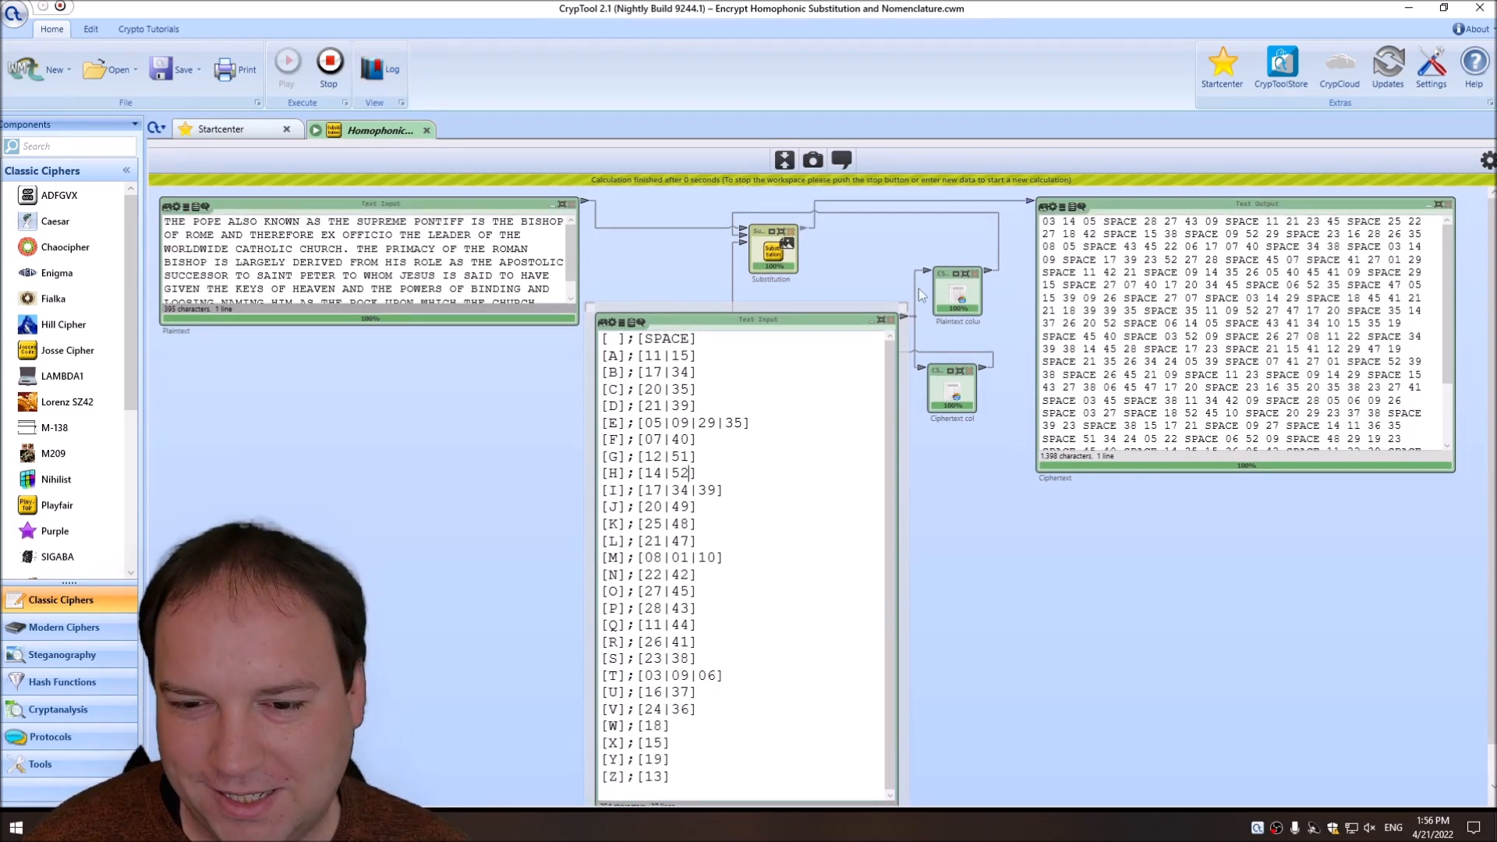
Replace the SPACE ciphertext symbol with a blank, and rerun the workspace with the Substitution component's output separator symbol cleared.
double_click(670, 339)
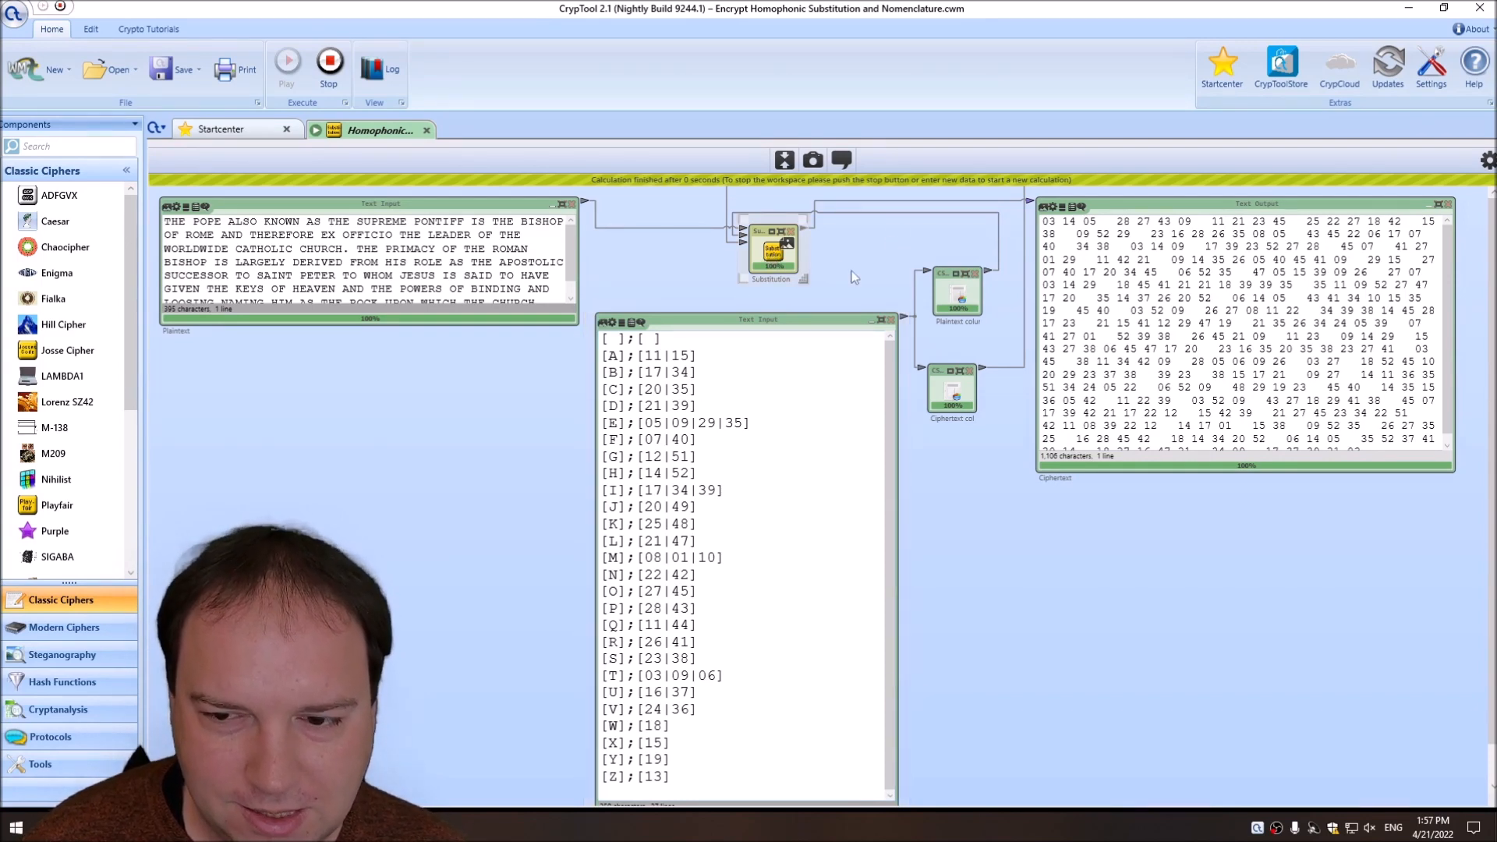
click(1488, 160)
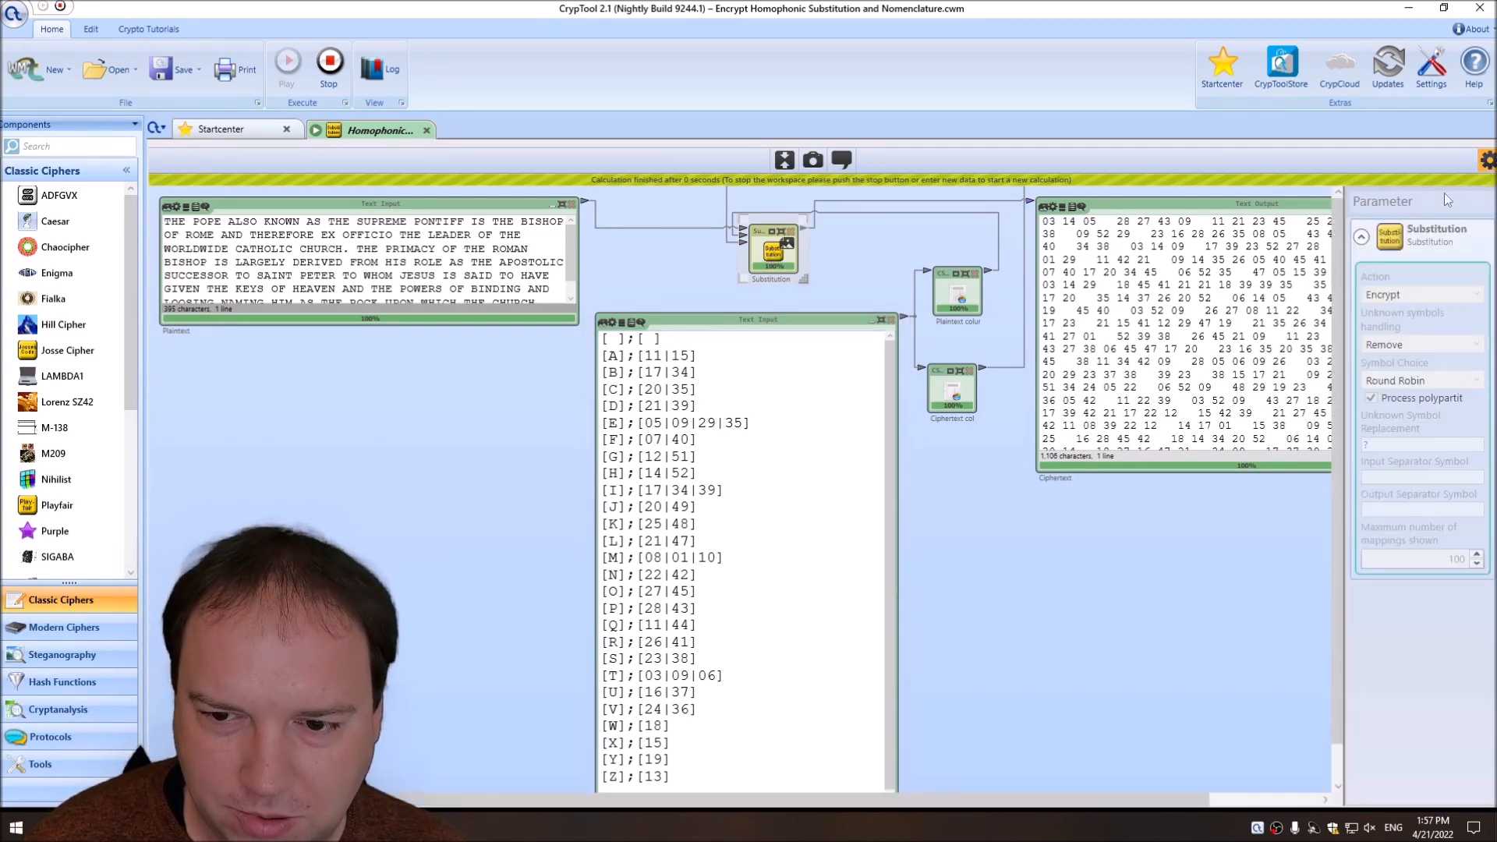
click(331, 76)
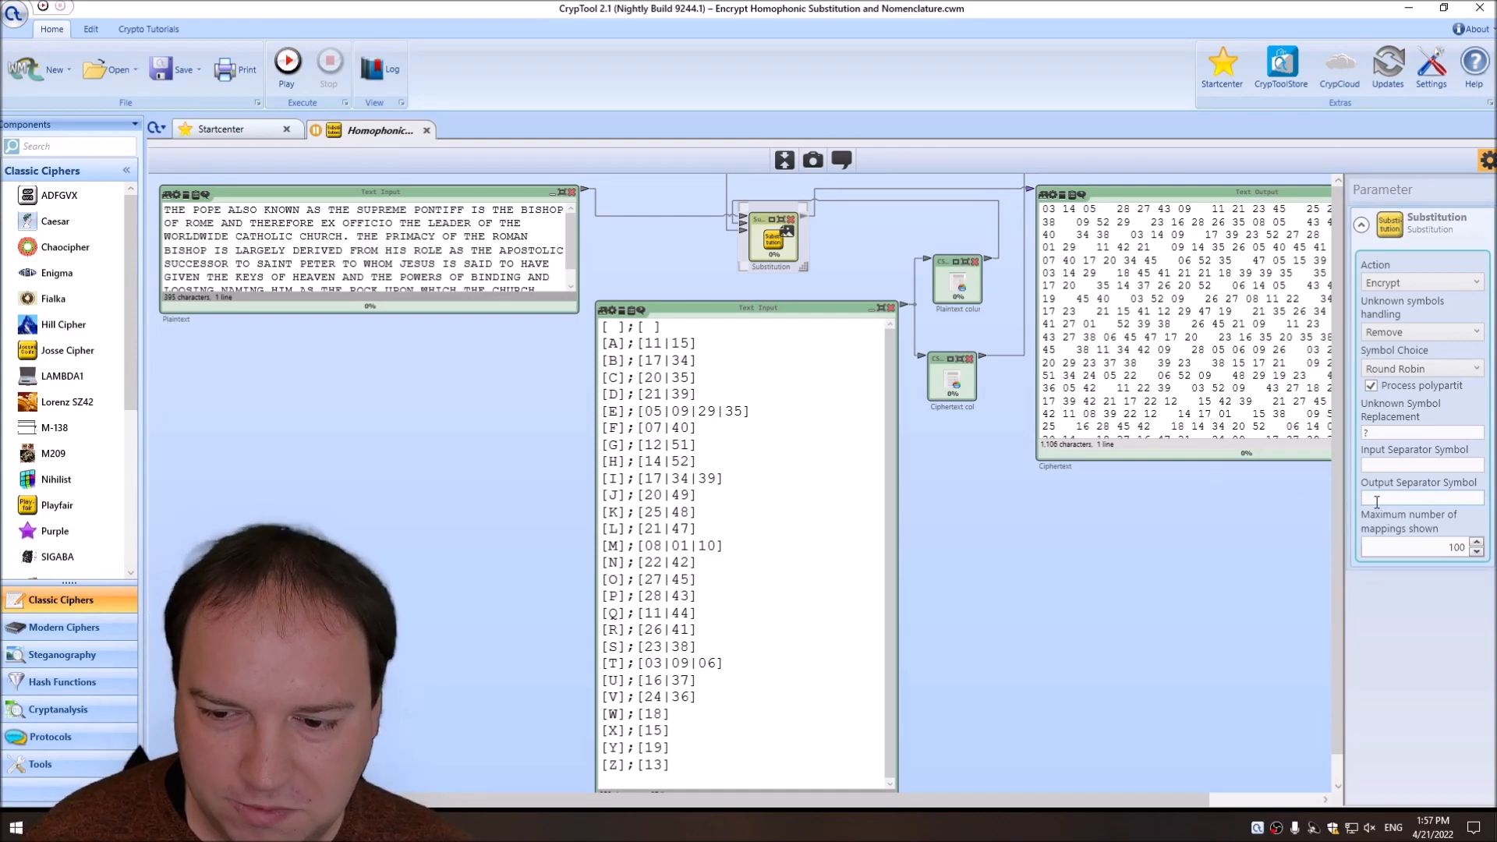
click(1487, 160)
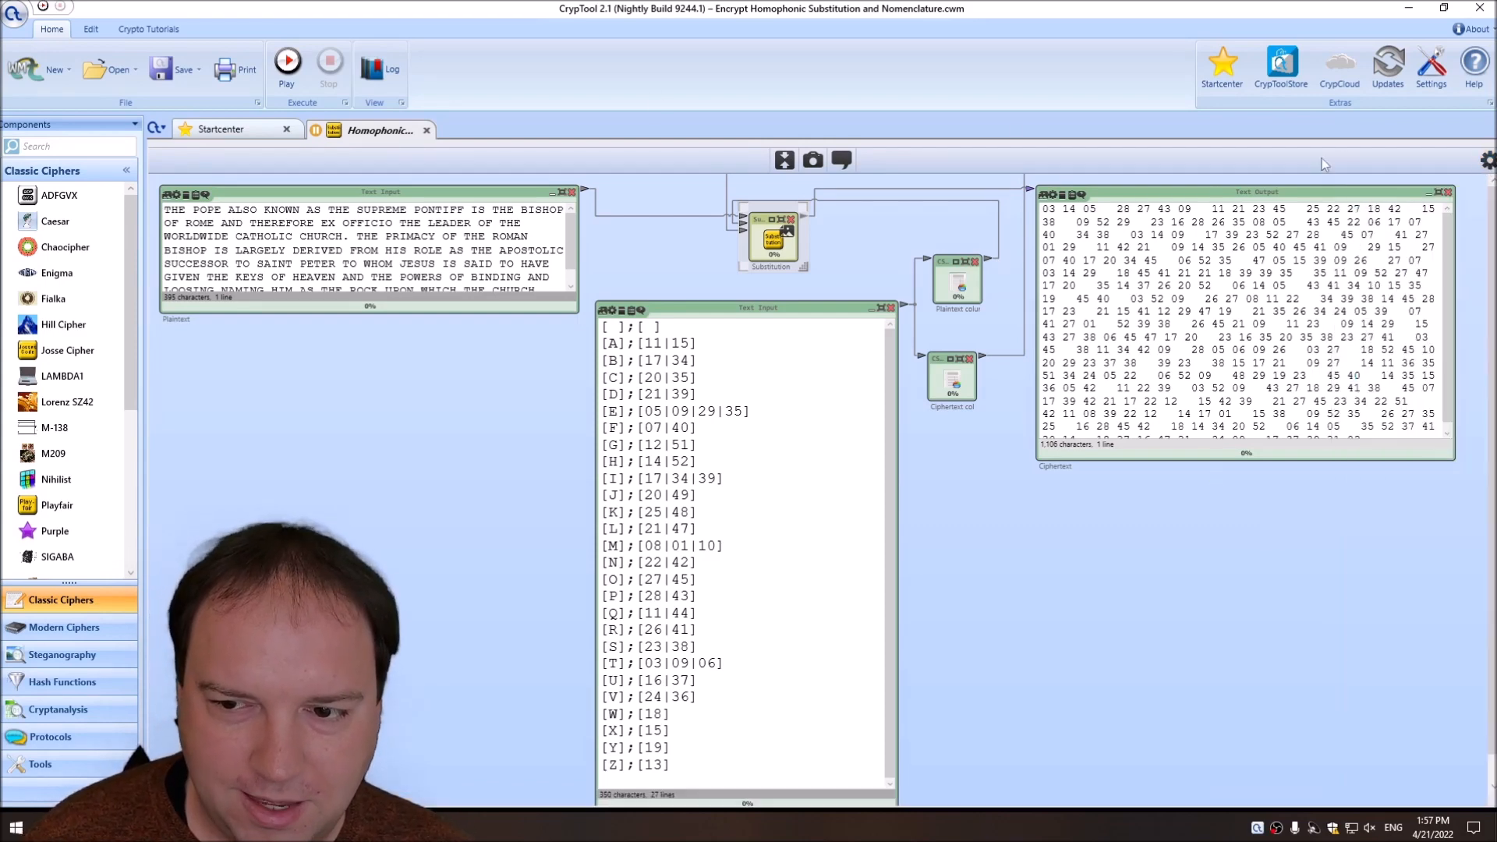
click(286, 64)
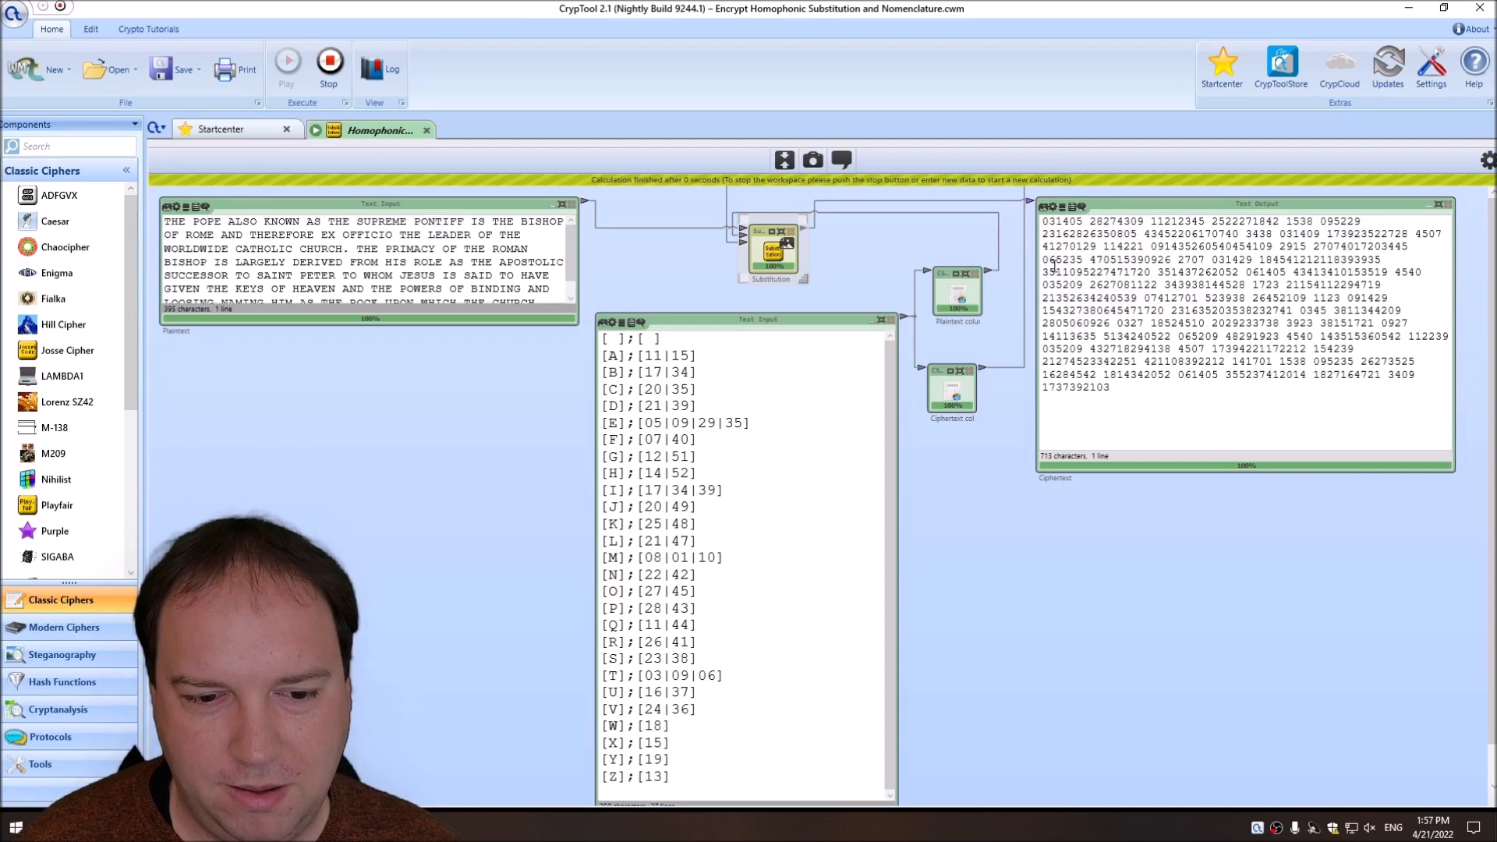
Examine the first number groups of the ciphertext against the Key and stop the workspace.
drag(1044, 224, 1093, 224)
click(1117, 225)
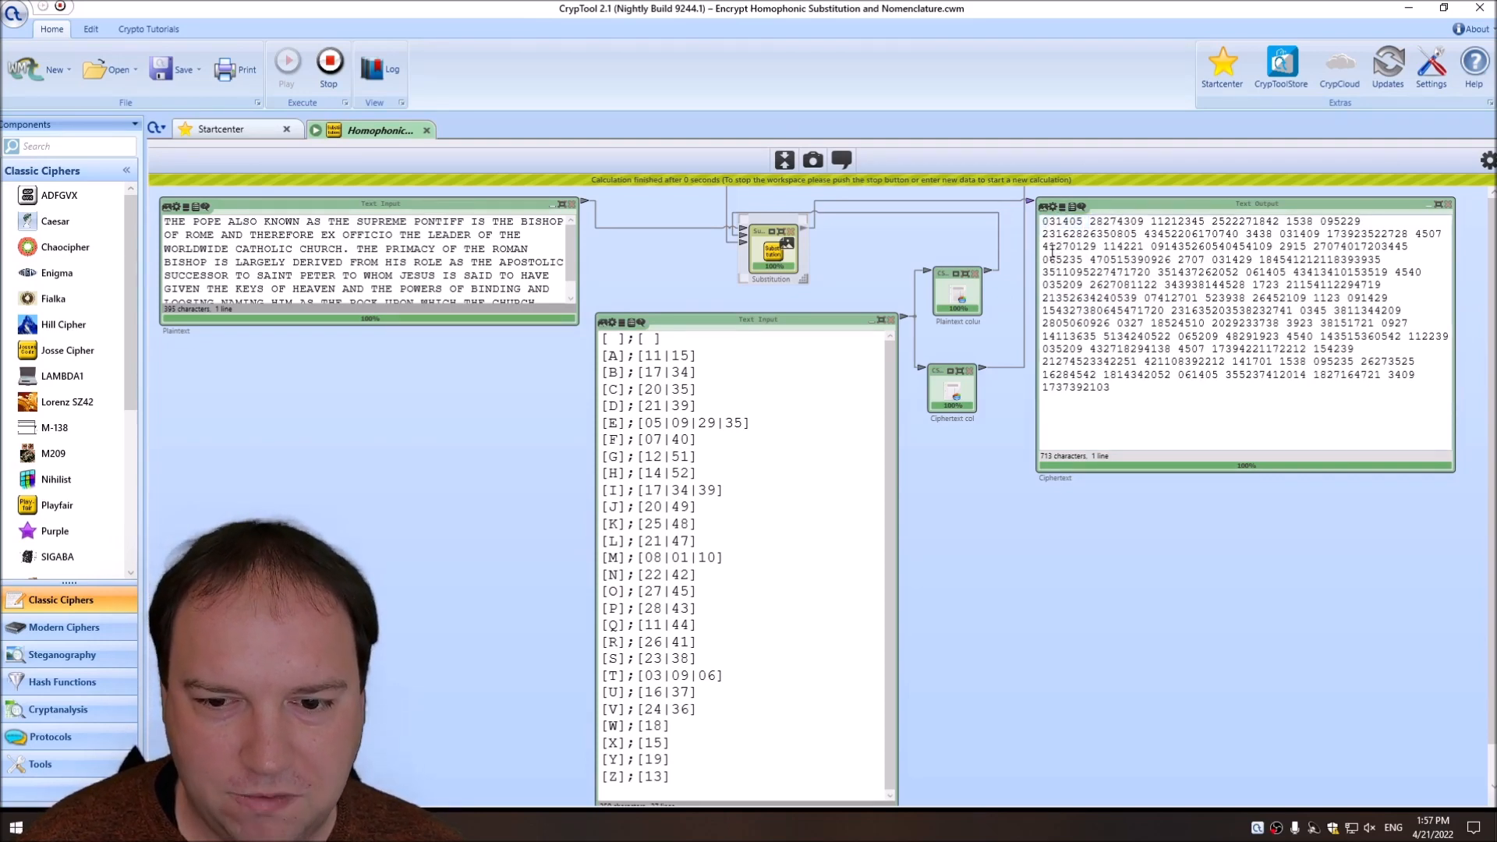
scroll(709, 599, down, 2)
scroll(1016, 381, up, 1)
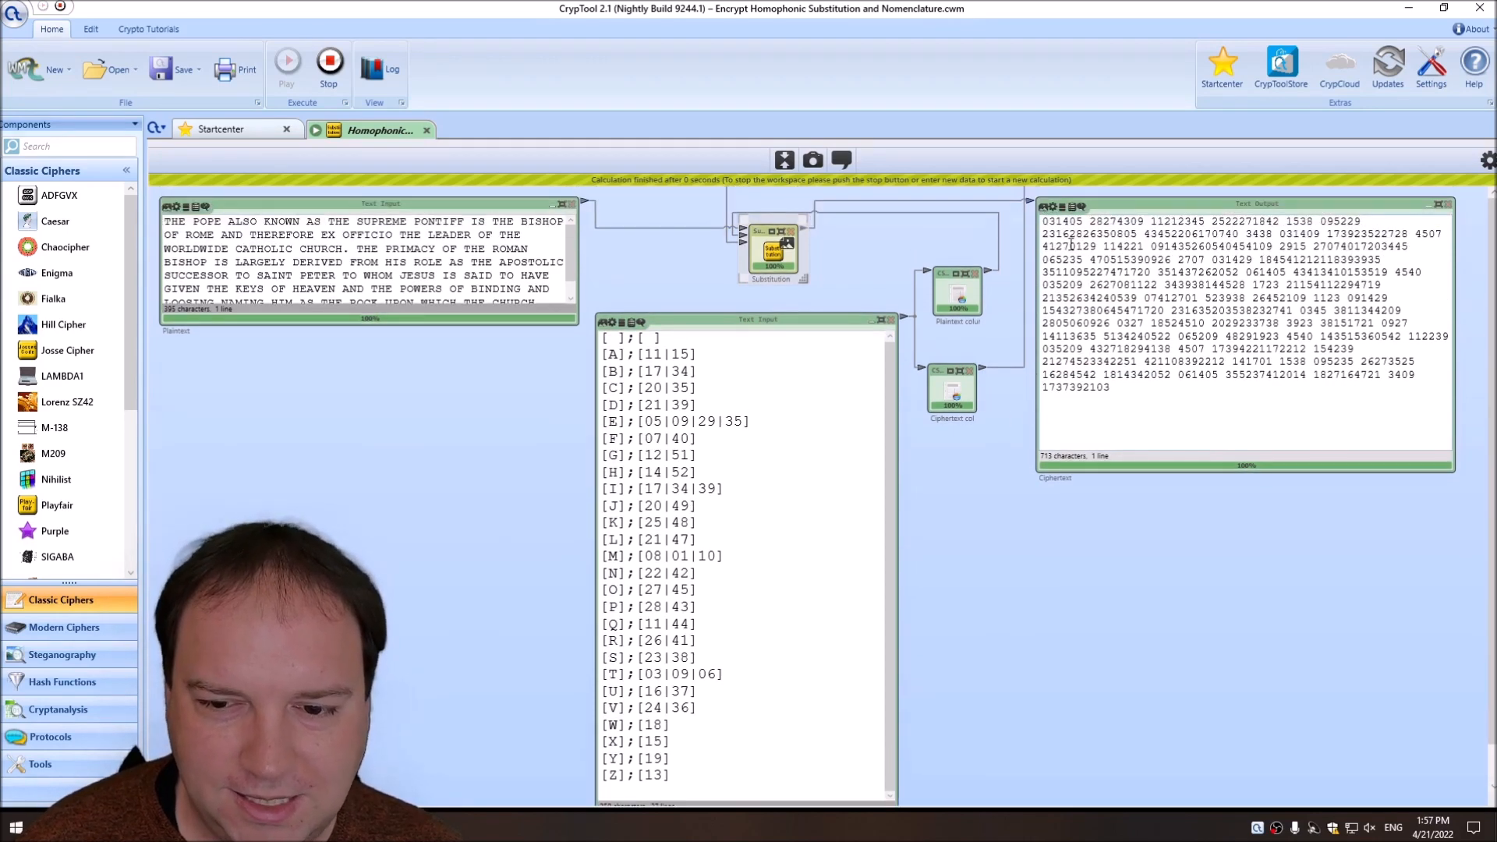
click(329, 62)
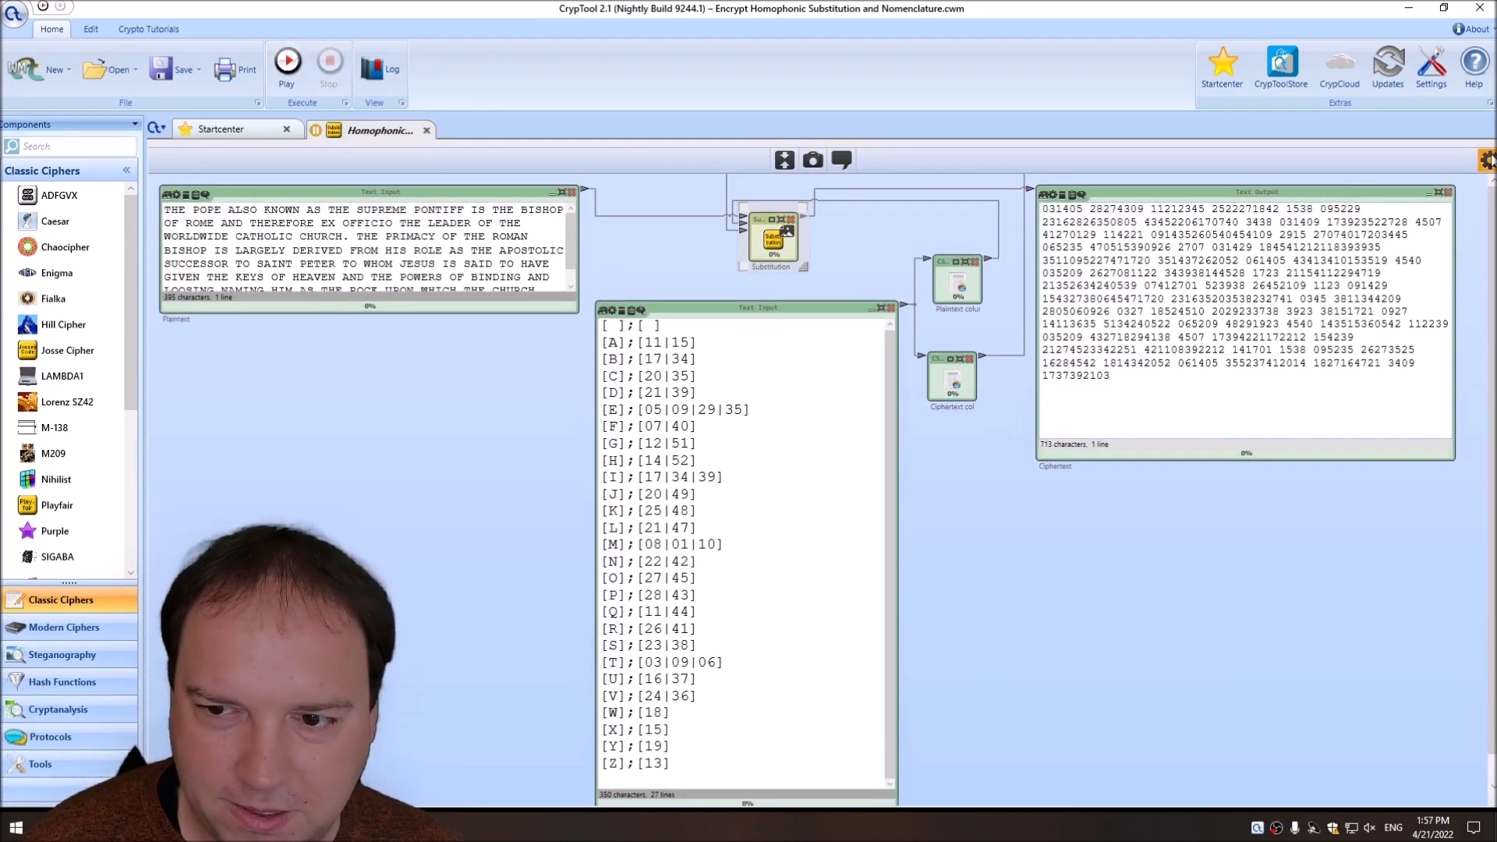
Set the space character's ciphertext symbol in the Key to 00 and run the workspace.
click(1487, 160)
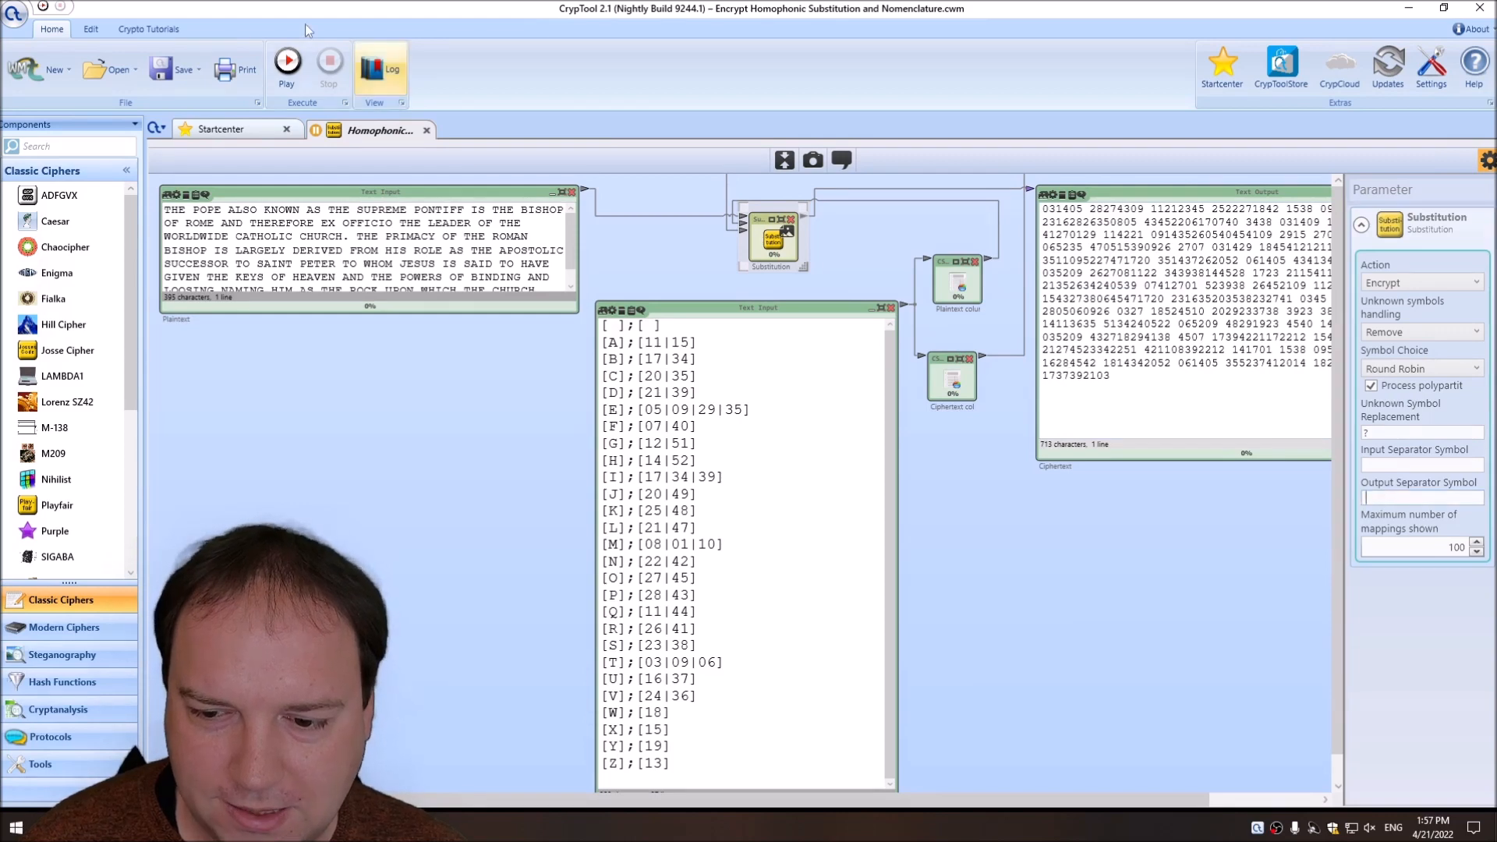
click(677, 320)
drag(679, 321, 360, 305)
key(Delete)
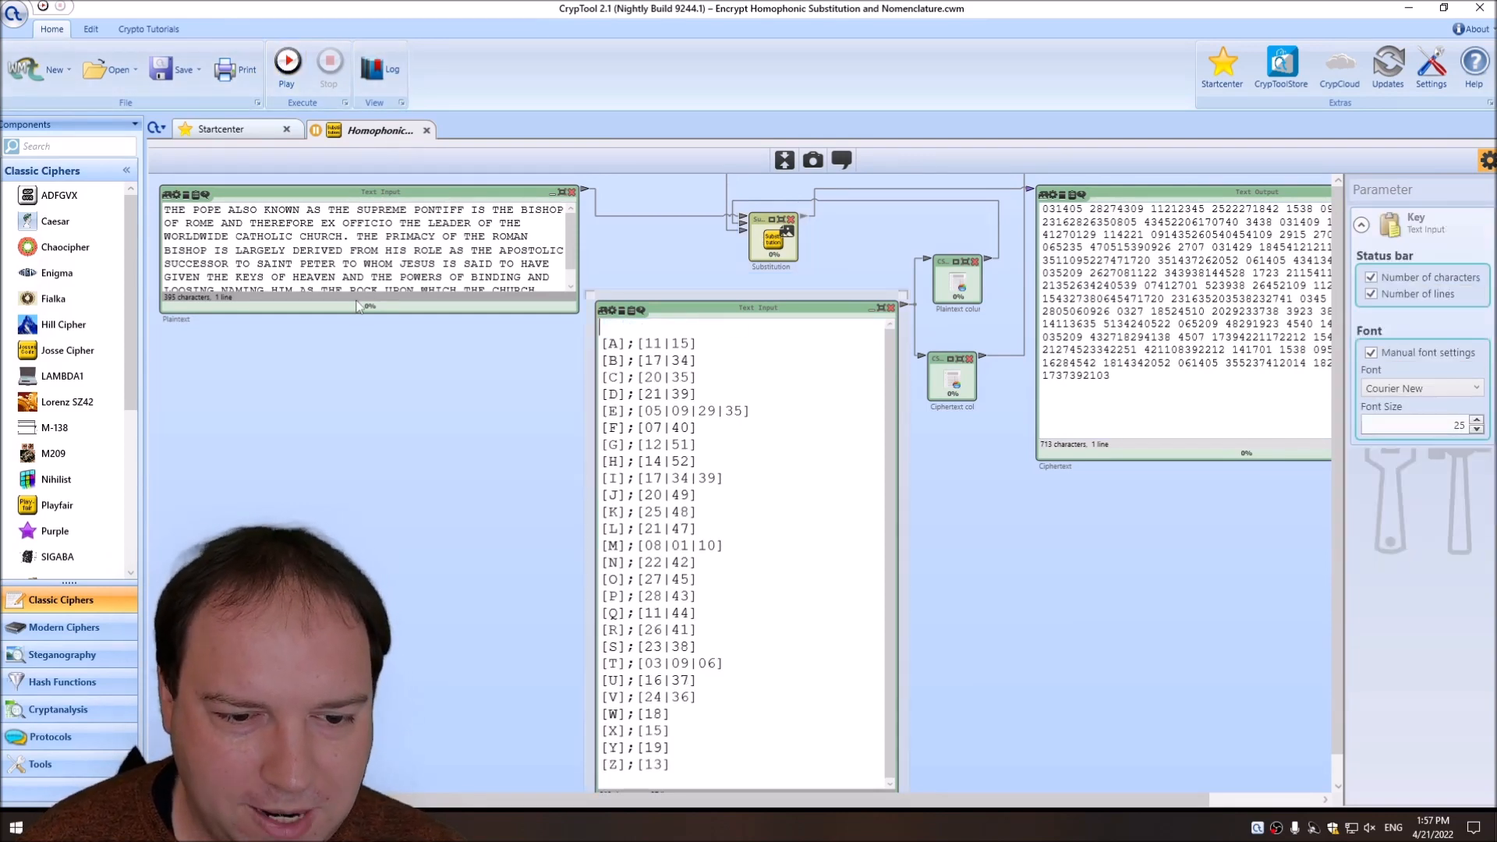
key(Delete)
key(ctrl+z)
key(ctrl+z)
text(00)
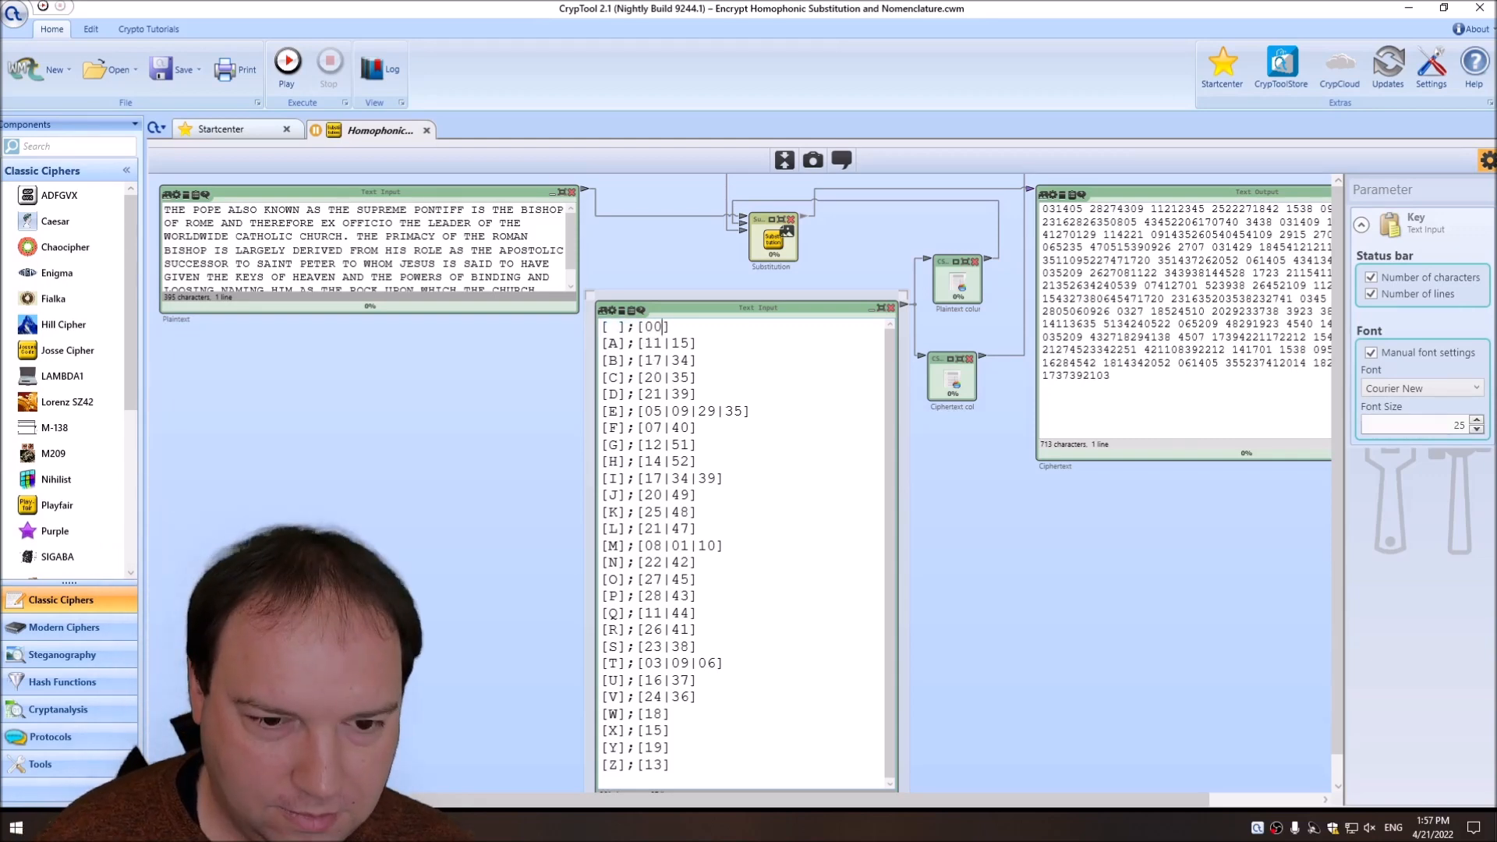
click(280, 70)
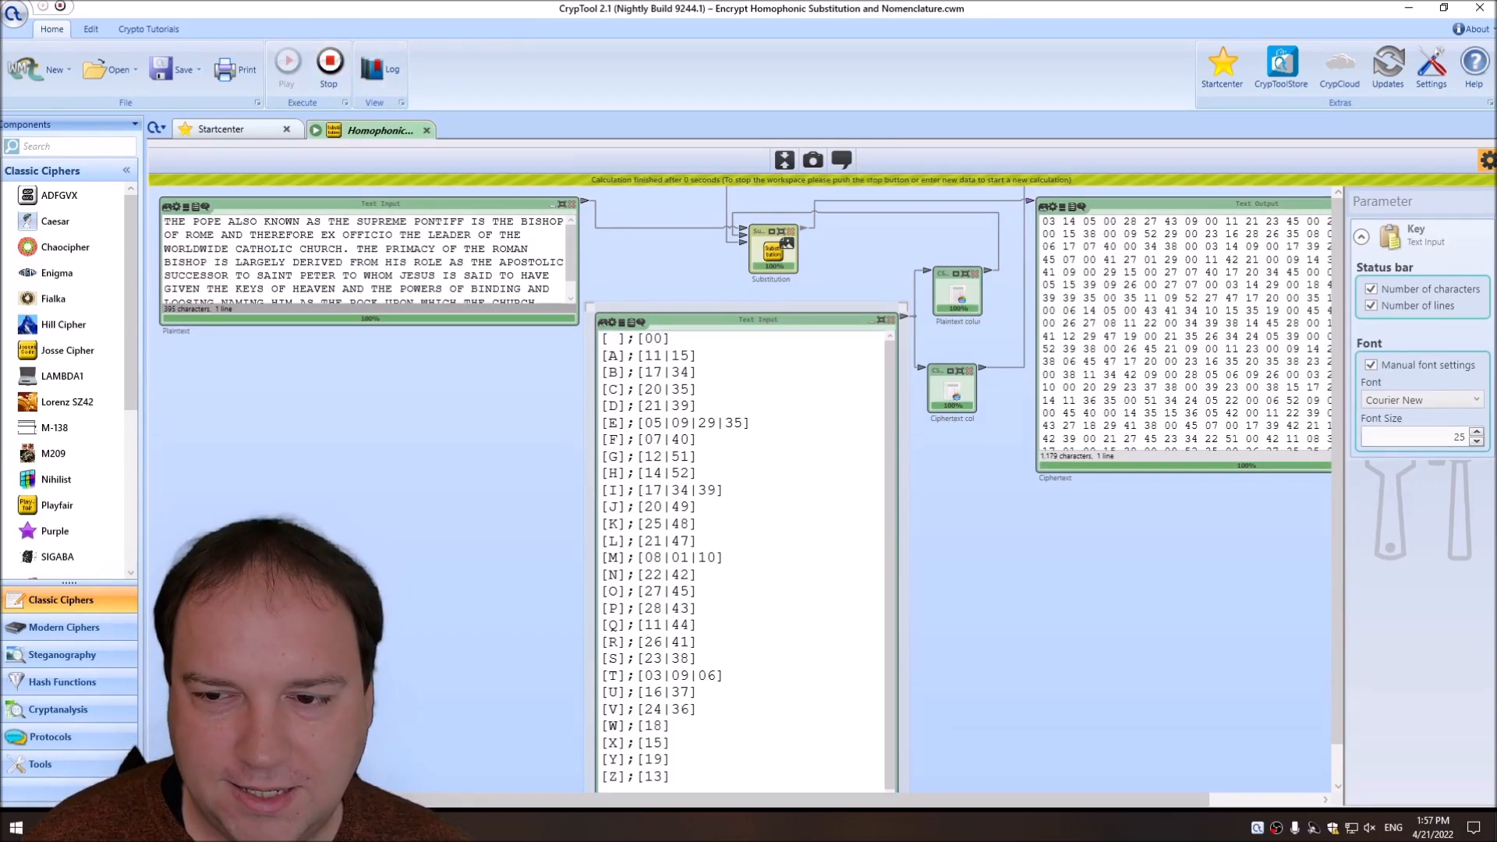
click(1489, 160)
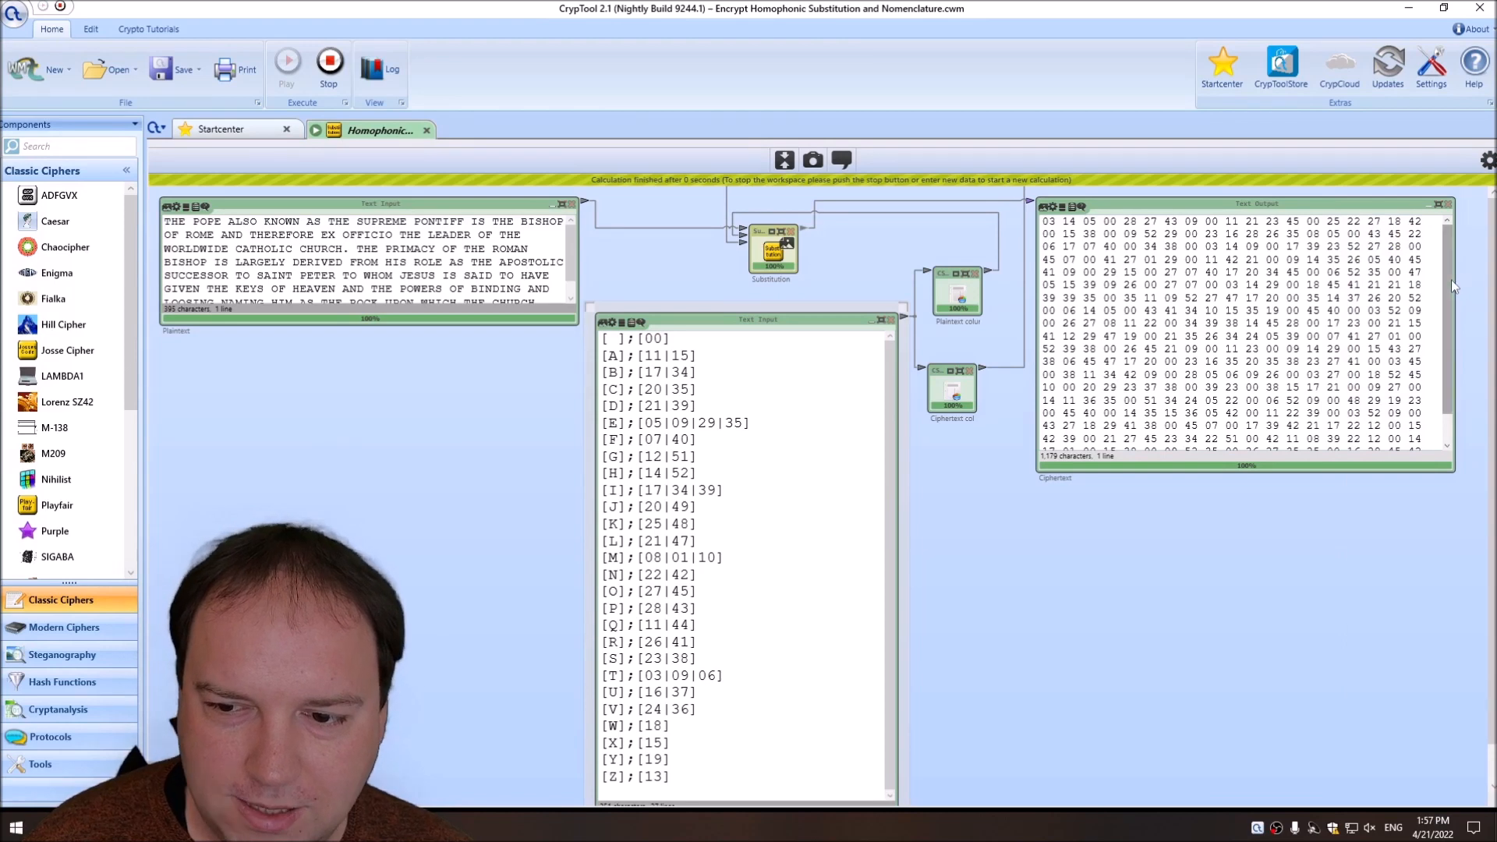
click(1075, 213)
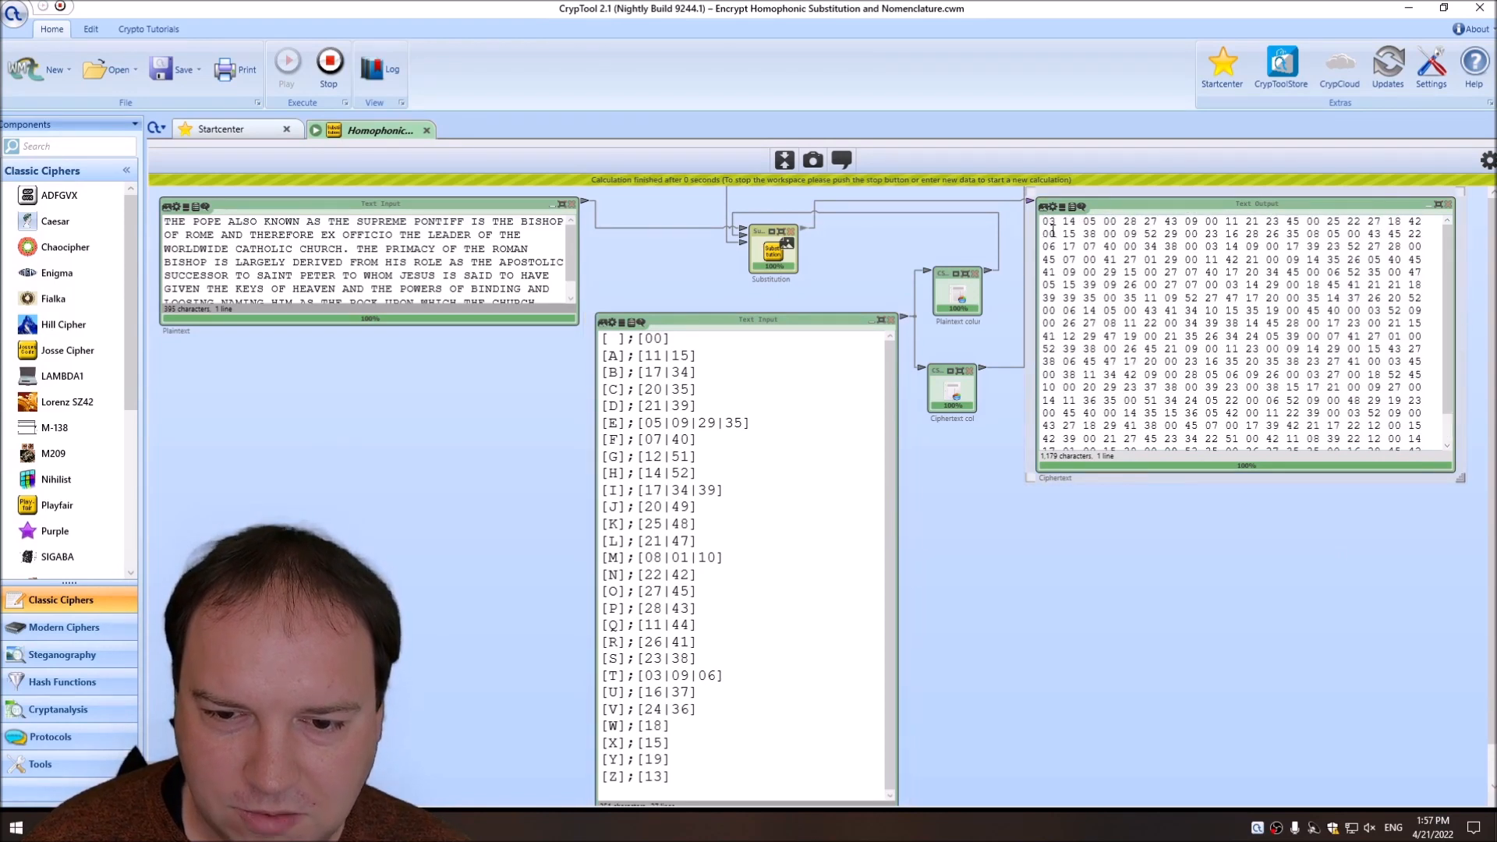
Clear the Substitution component's output separator symbol and rerun the workspace.
click(329, 62)
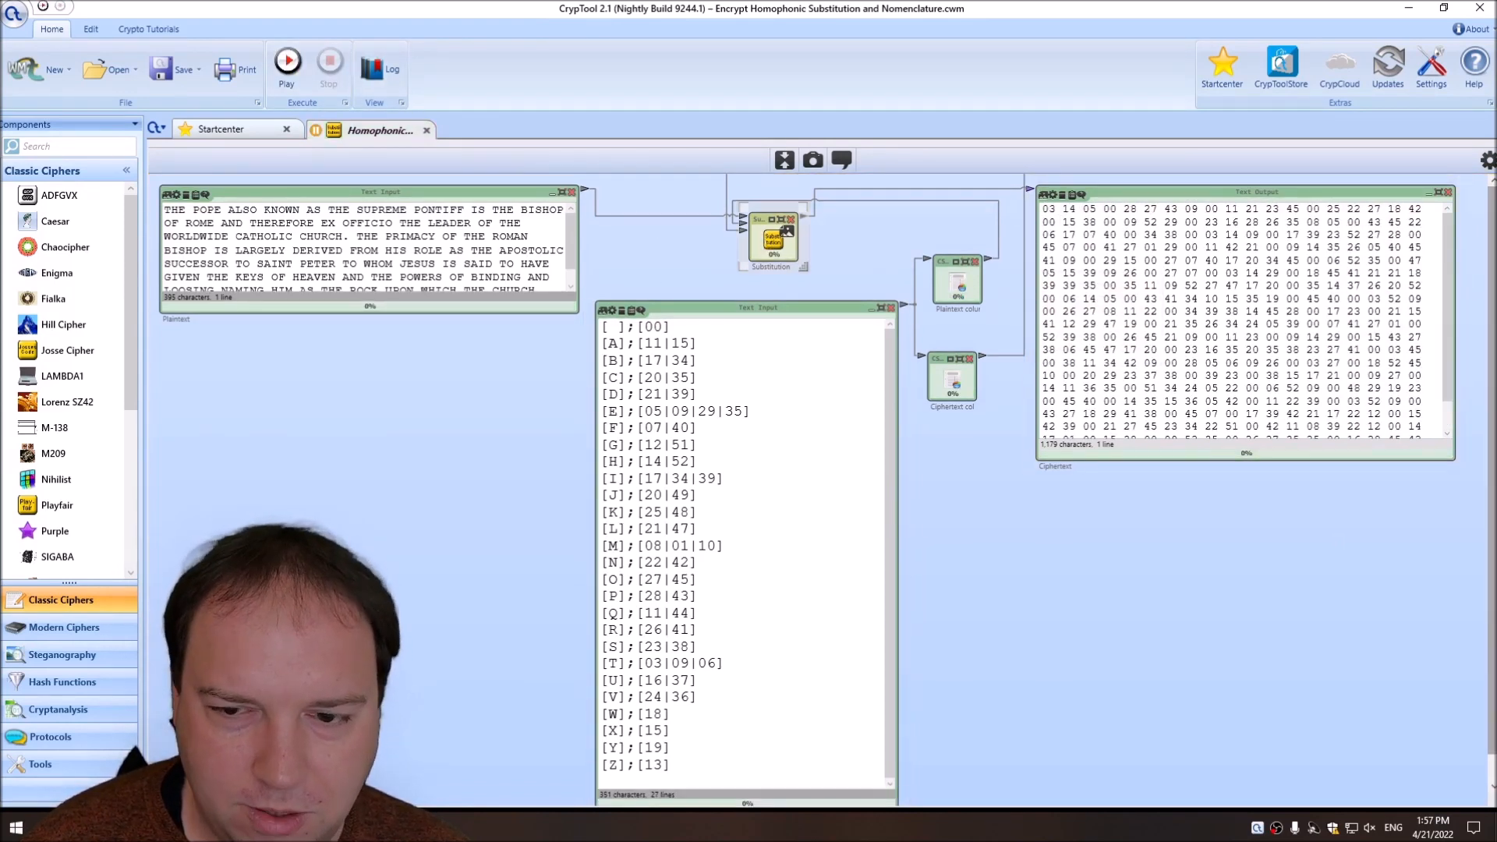
click(1488, 160)
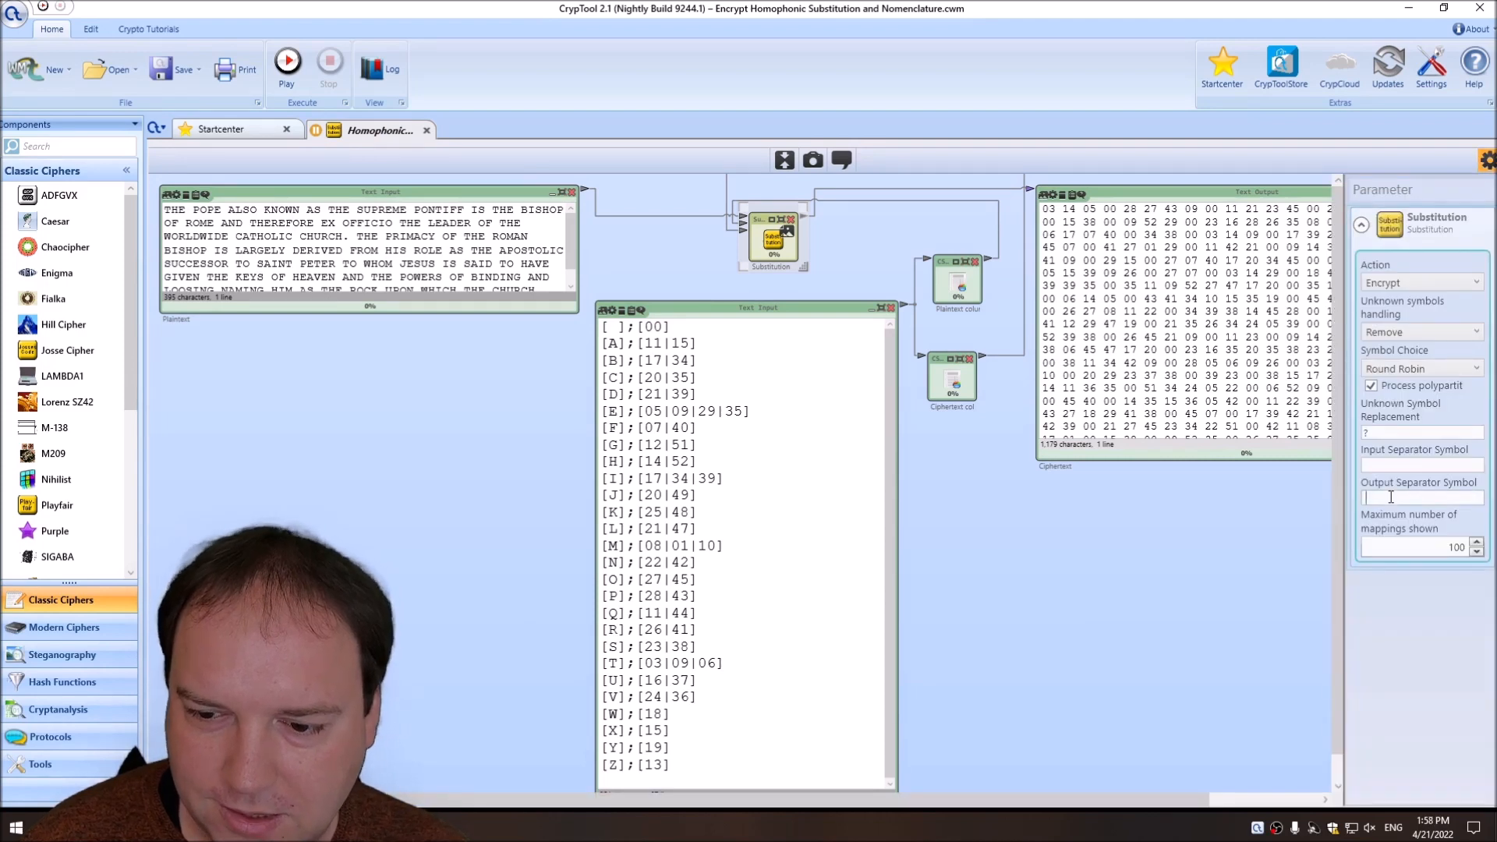
click(287, 62)
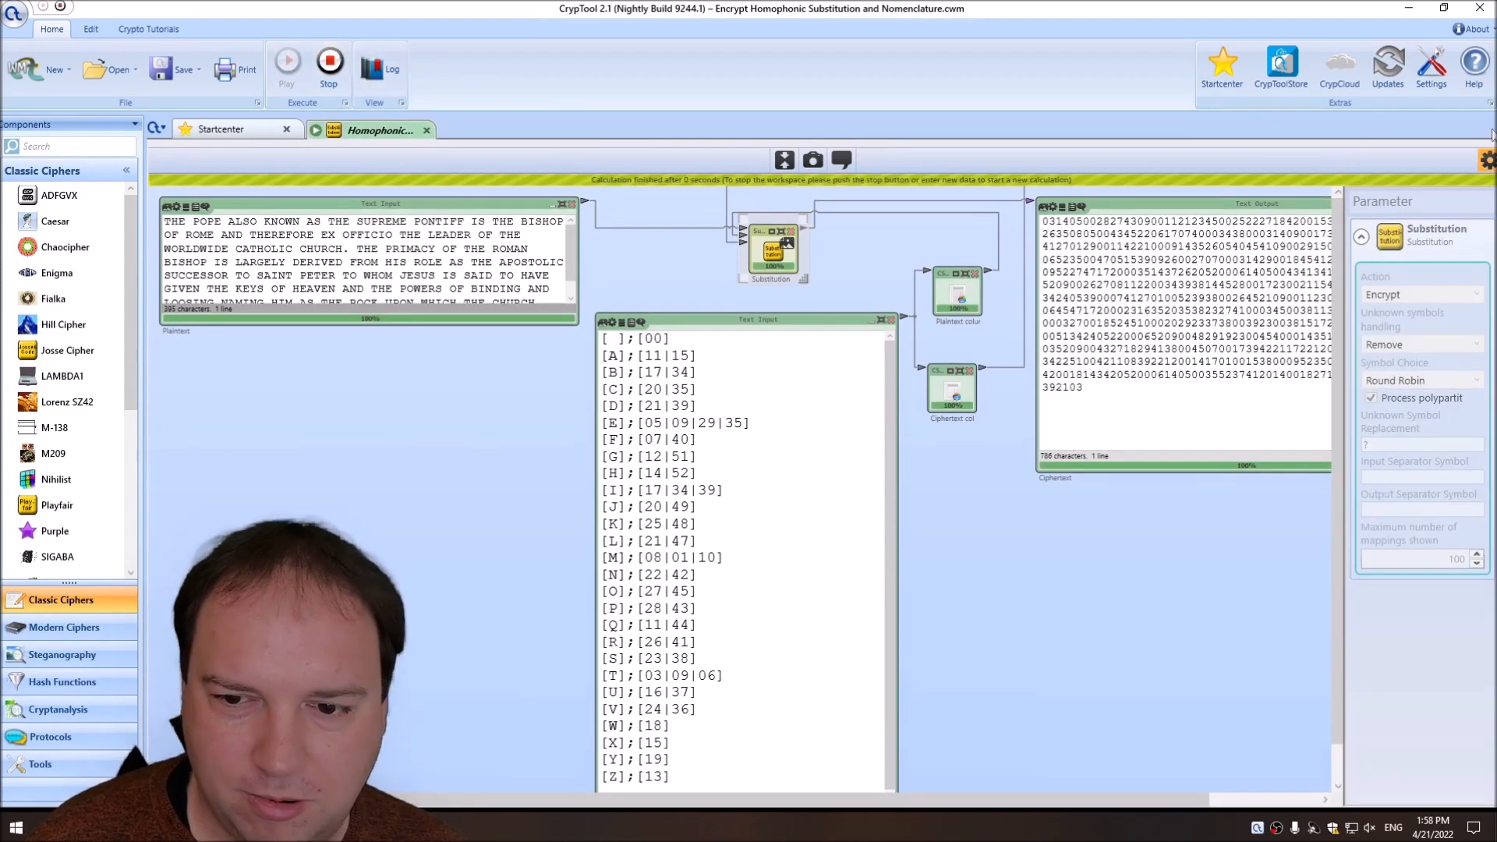
click(1486, 160)
Copy the whole number ciphertext from the output and paste it over the text in the Plaintext input.
drag(1042, 221, 1116, 394)
click(1116, 396)
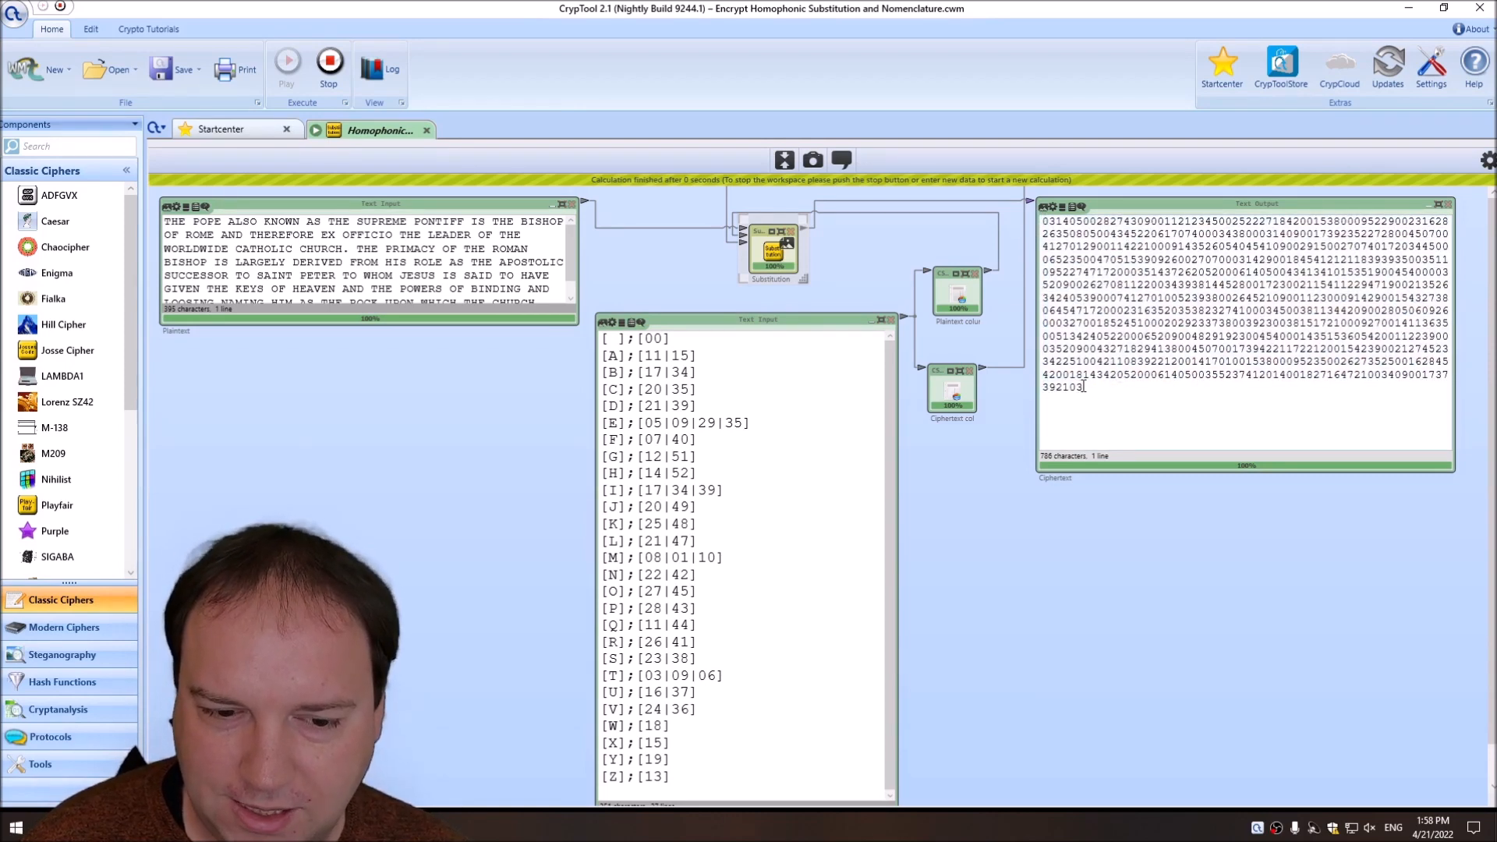
drag(1084, 387, 1043, 221)
key(ctrl+c)
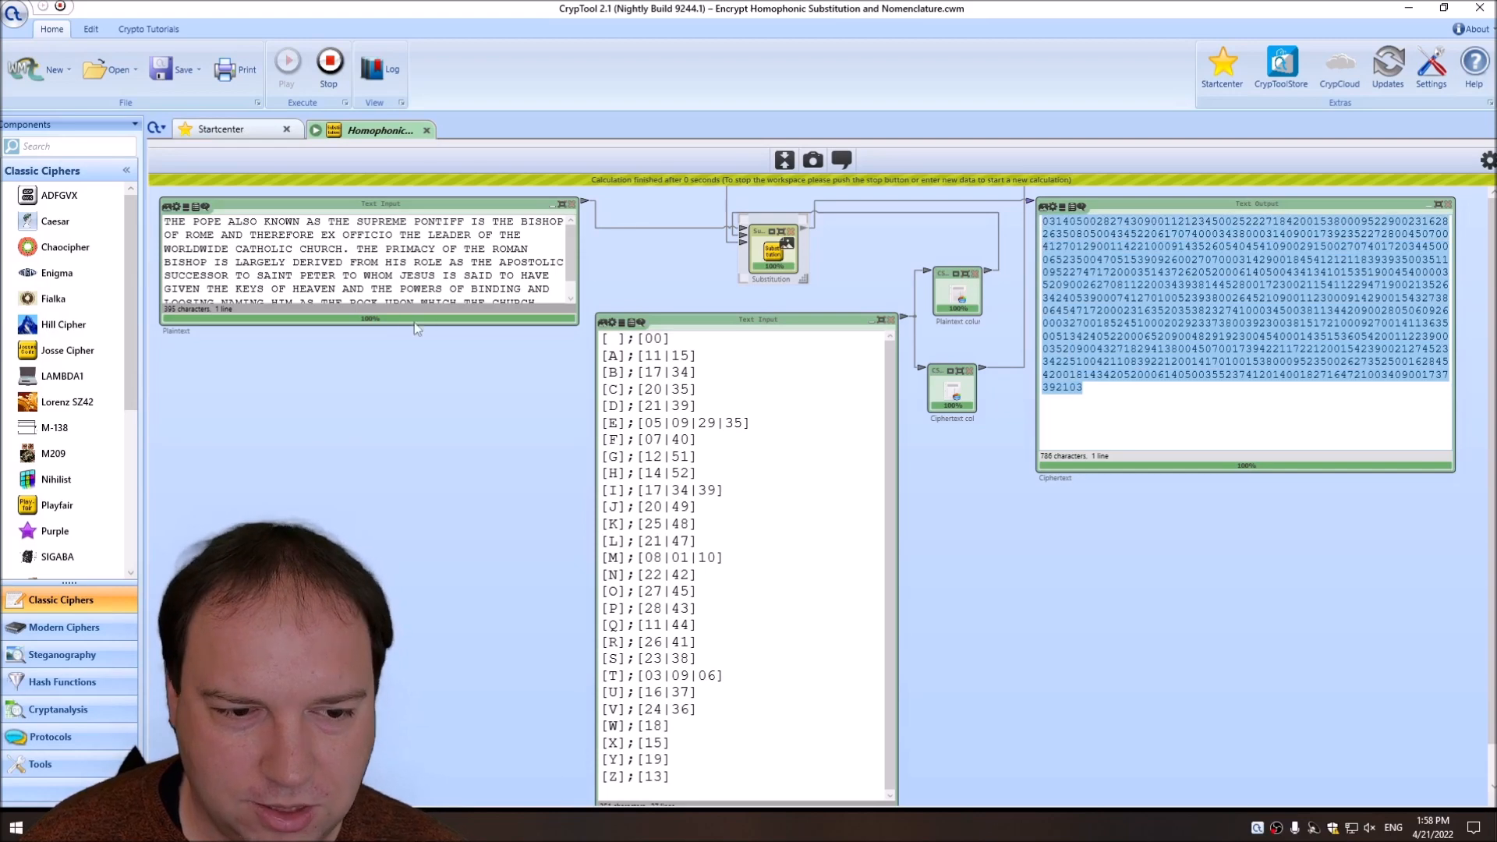
click(395, 250)
key(ctrl+a)
key(ctrl+v)
Stop the workspace, set the Substitution action to Decrypt, and run it on the pasted ciphertext.
click(329, 63)
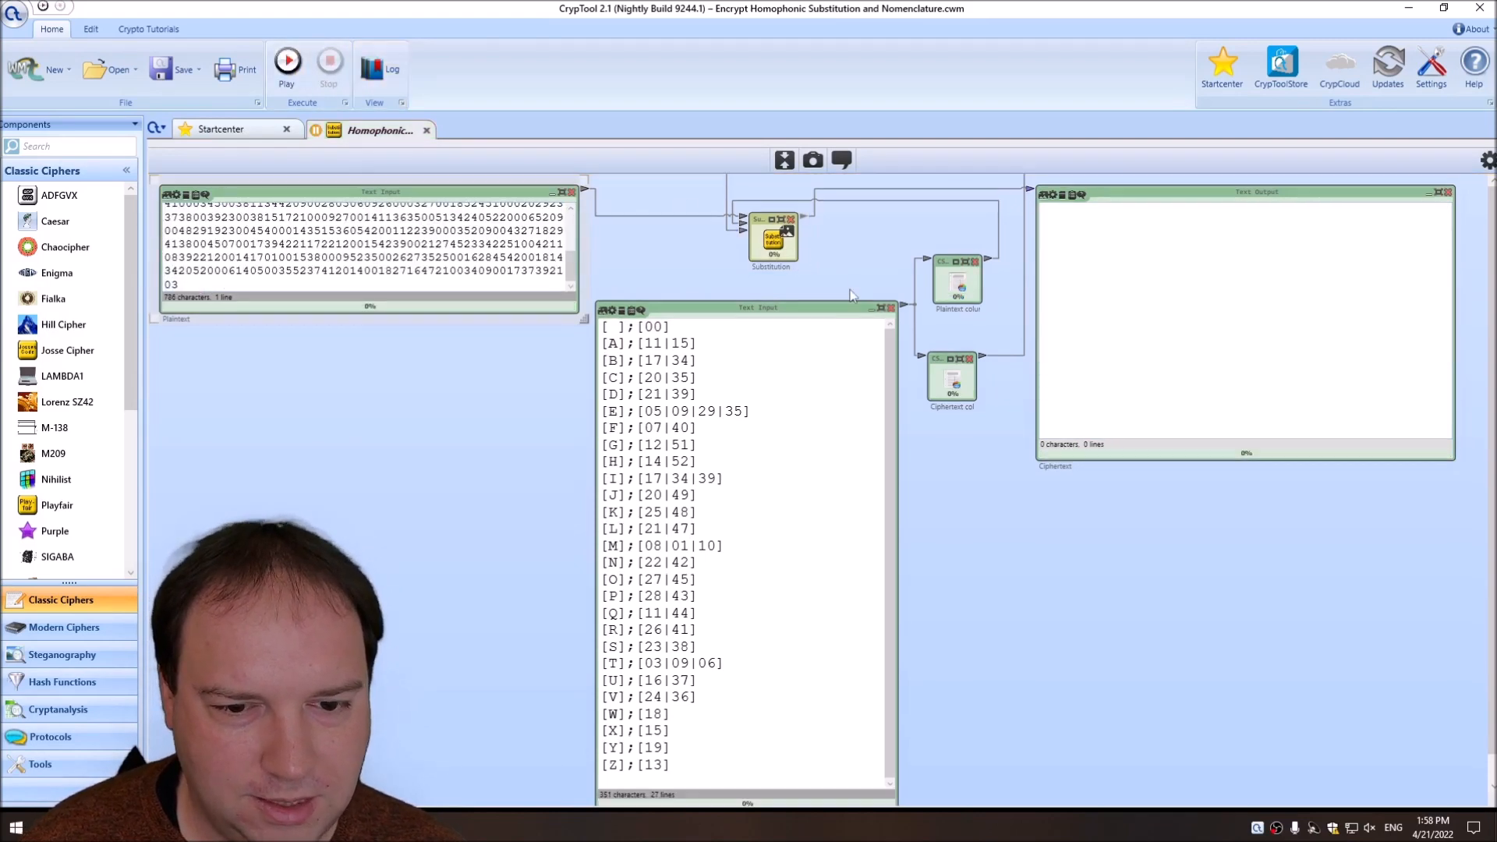
click(1487, 161)
click(1395, 284)
click(1388, 319)
click(295, 67)
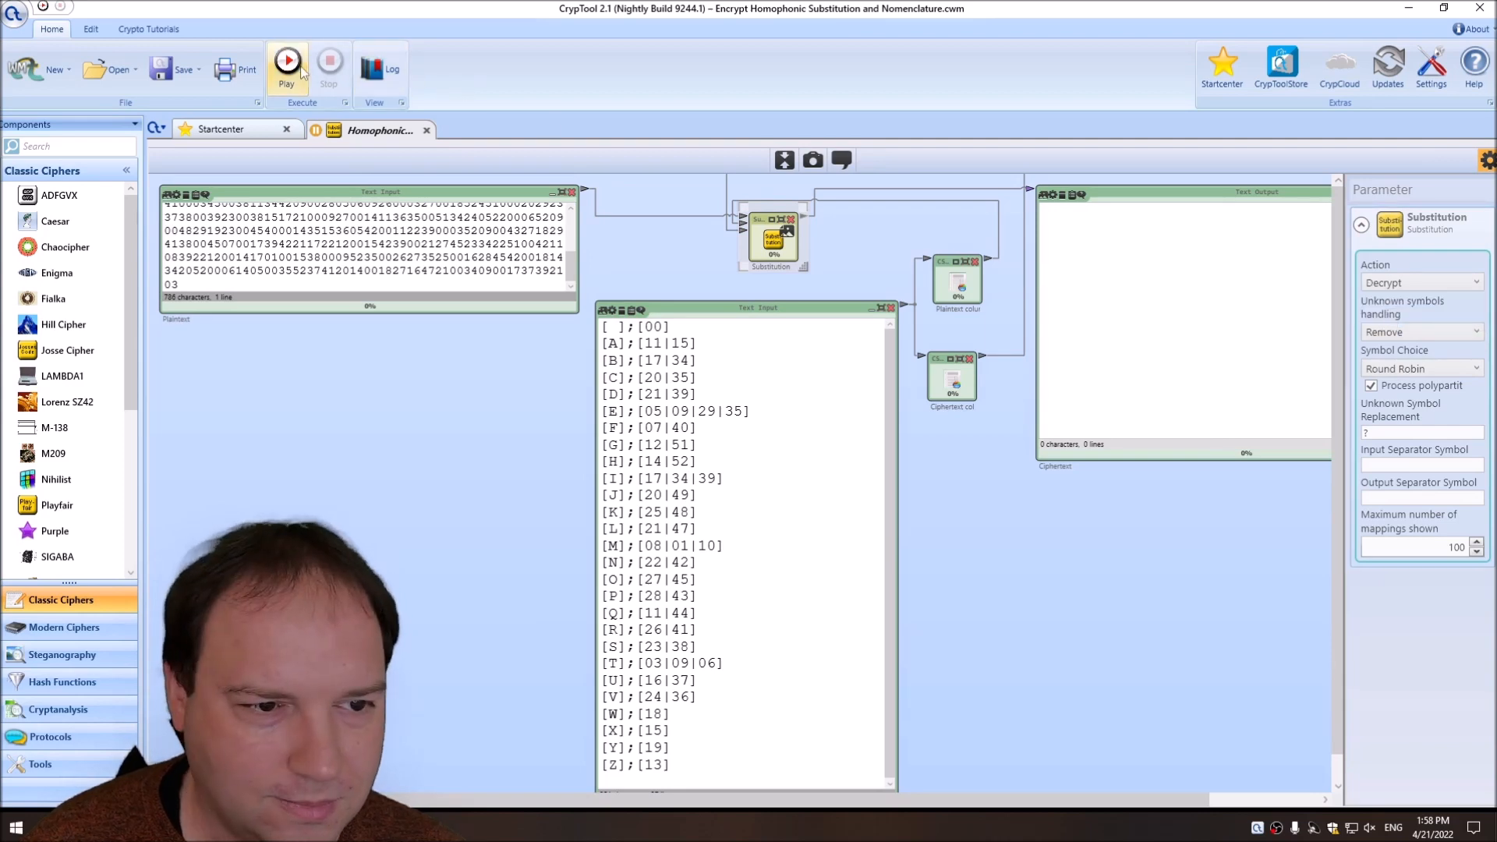
click(1487, 161)
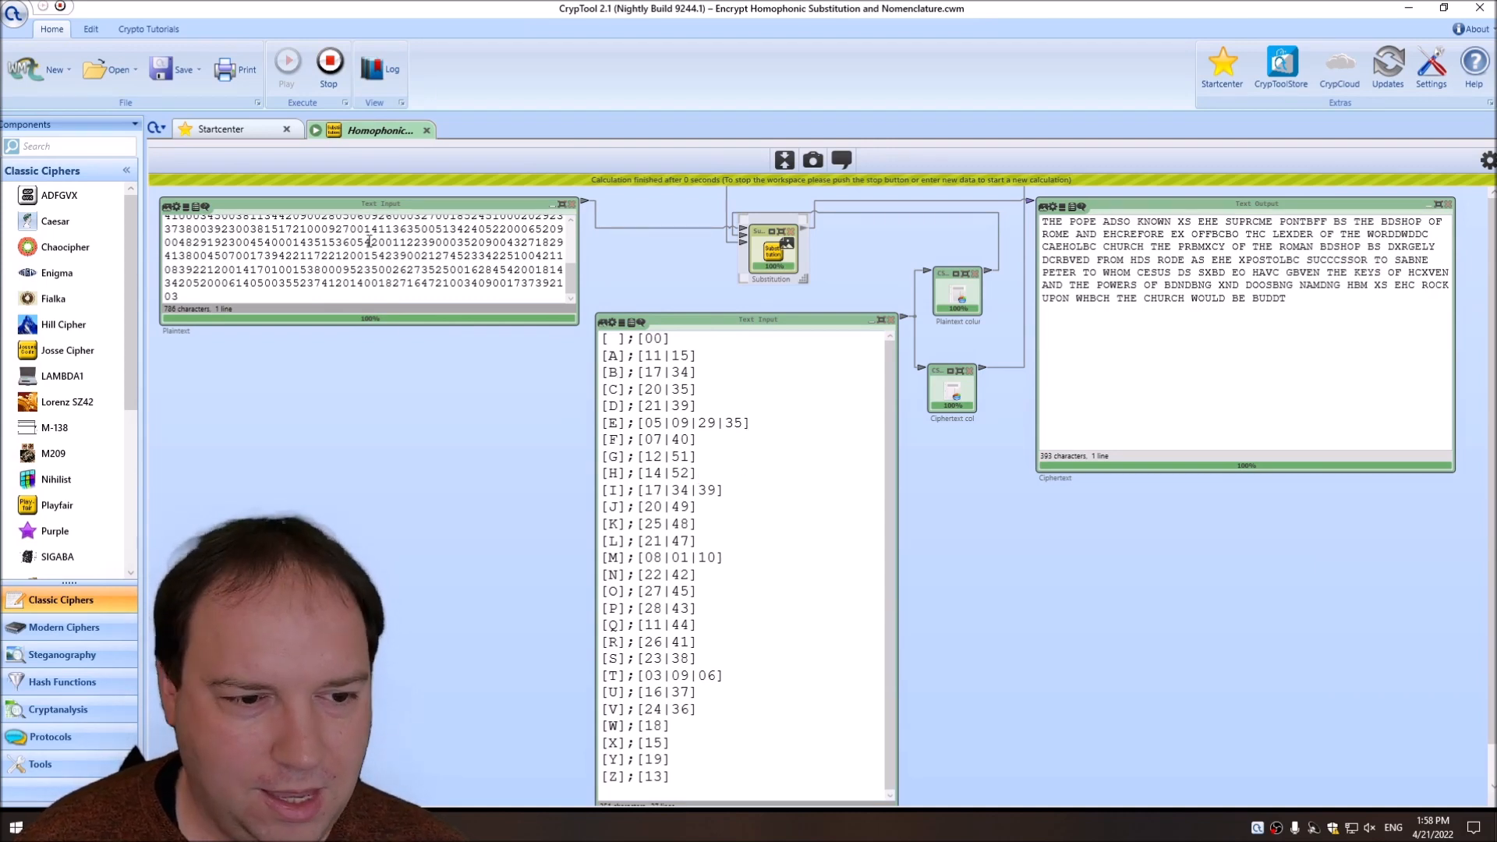
Restore the original English text in the Plaintext input and restart the workspace.
key(ctrl+z)
click(1089, 278)
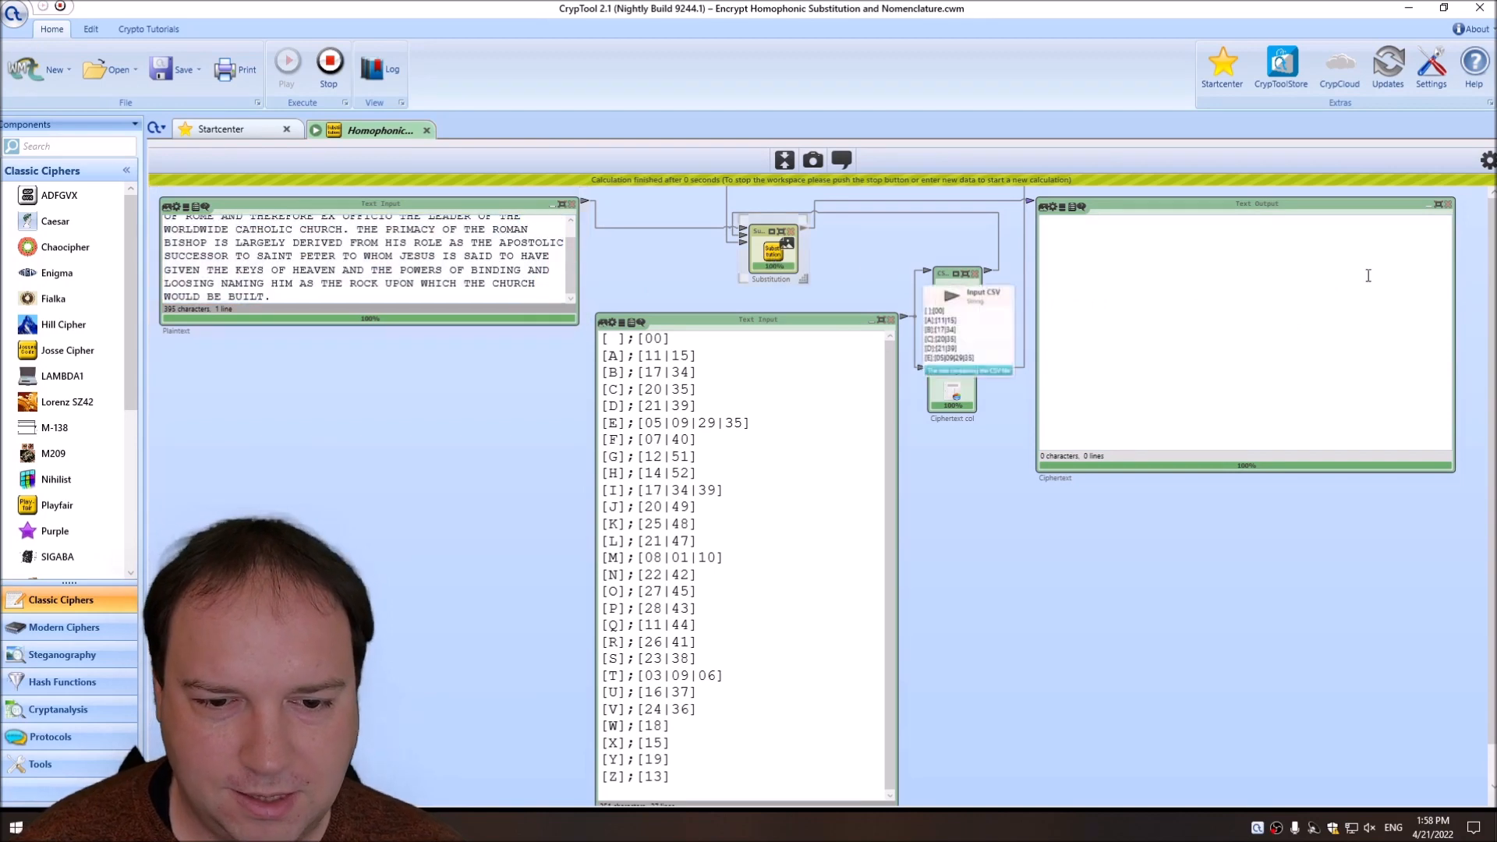
click(1488, 160)
click(330, 66)
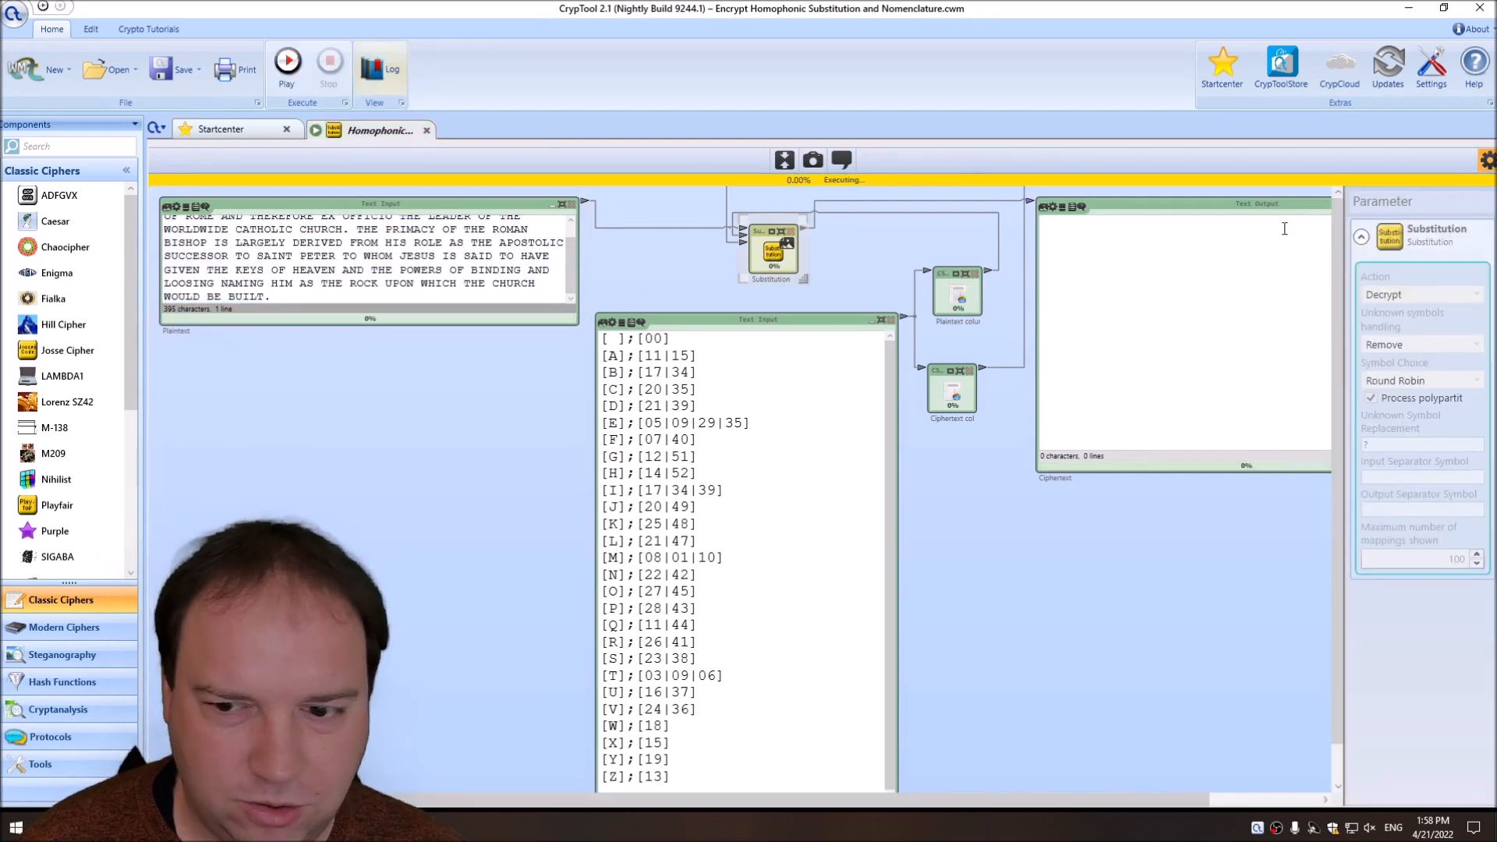
click(287, 62)
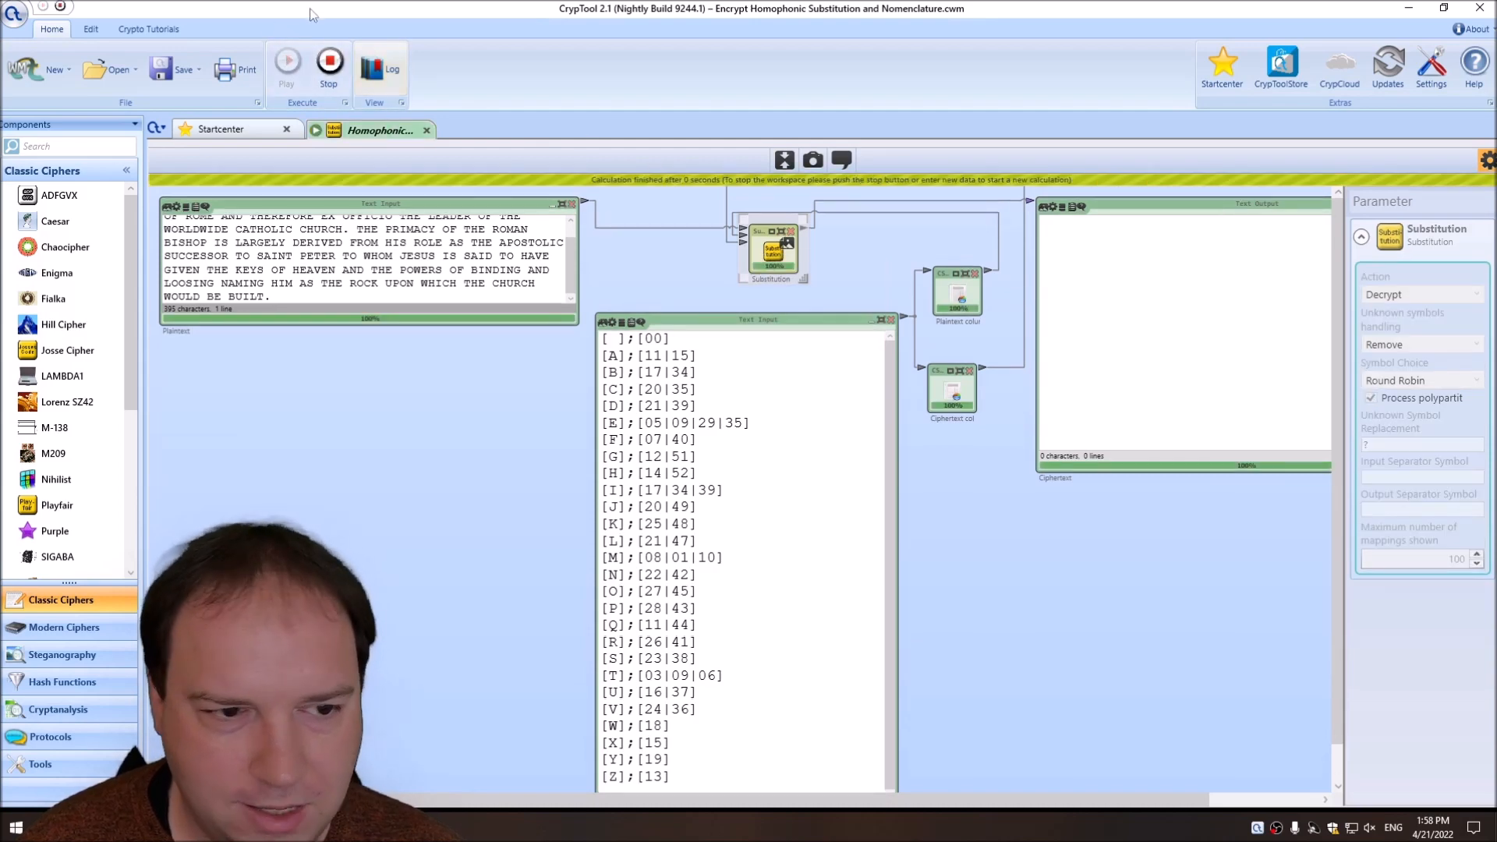
Stop the workspace, set the Substitution action back to Encrypt, and run the encryption again.
click(330, 66)
click(1445, 284)
click(1384, 301)
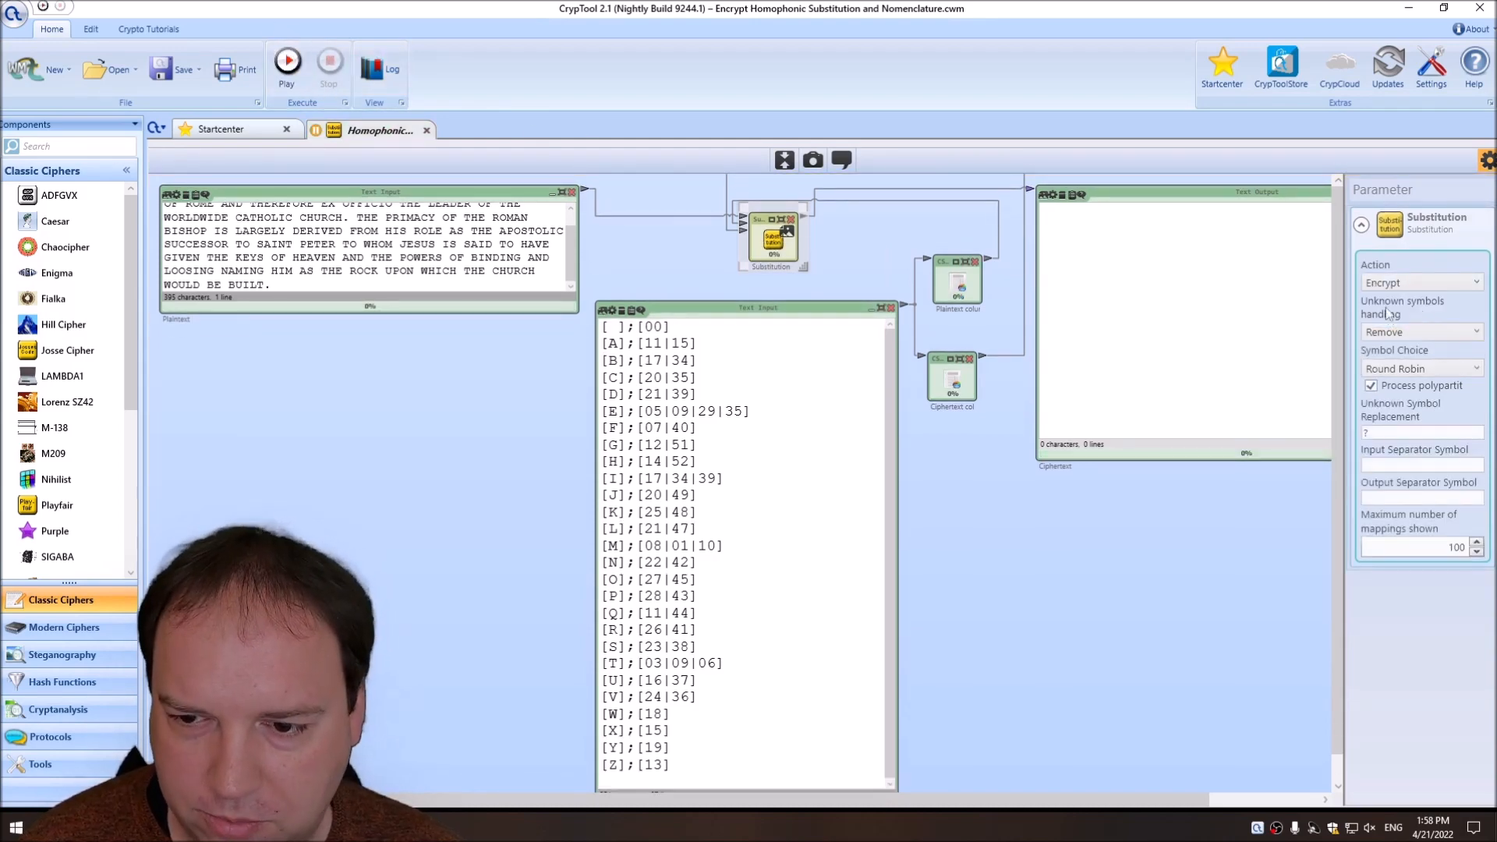
click(288, 63)
click(1486, 164)
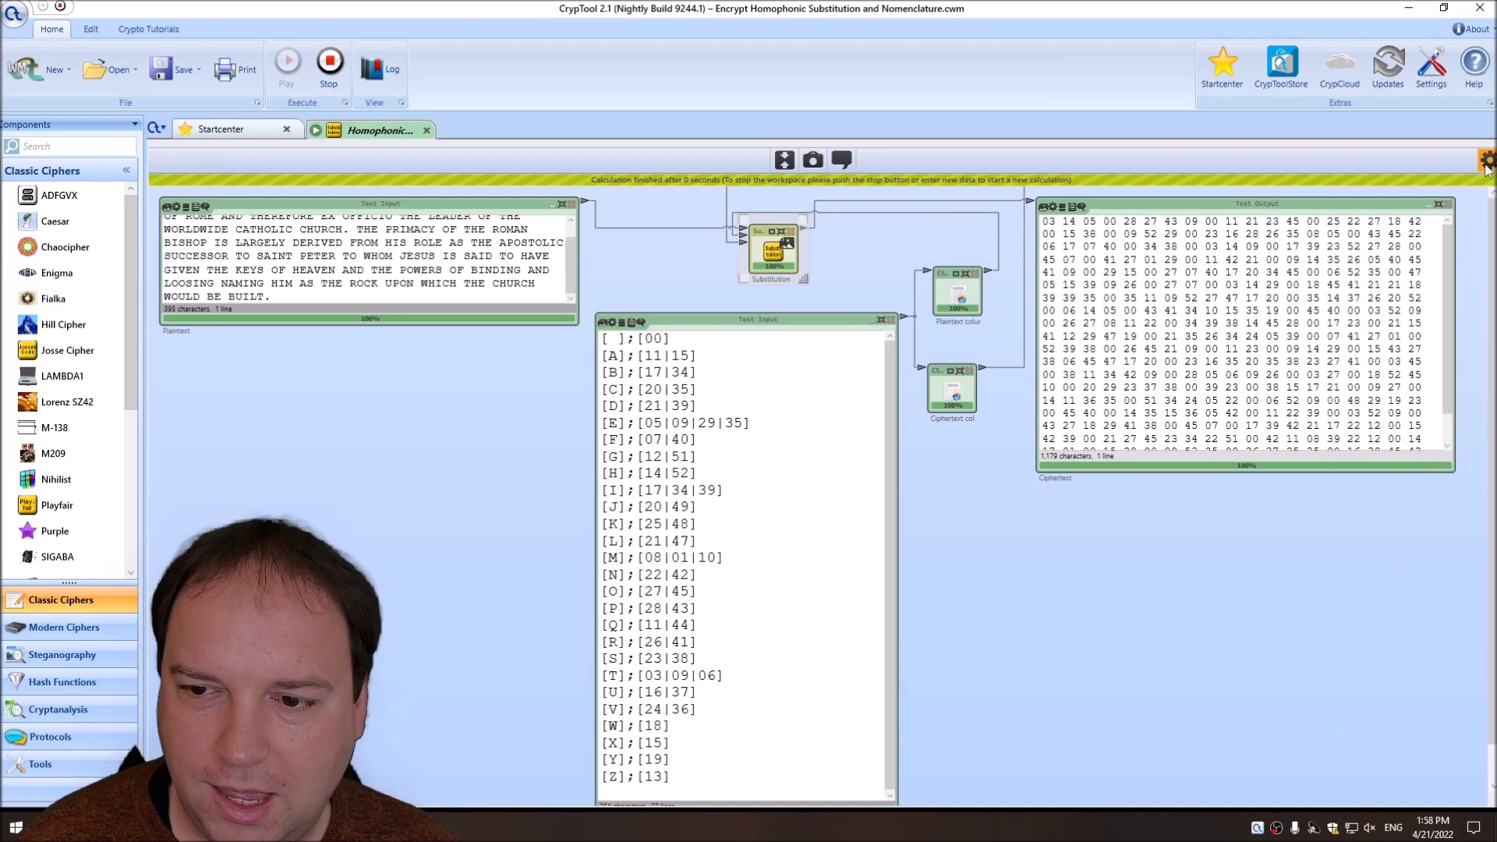
Stop the workspace and start a new Key entry for TH below the Z line.
scroll(753, 427, down, 1)
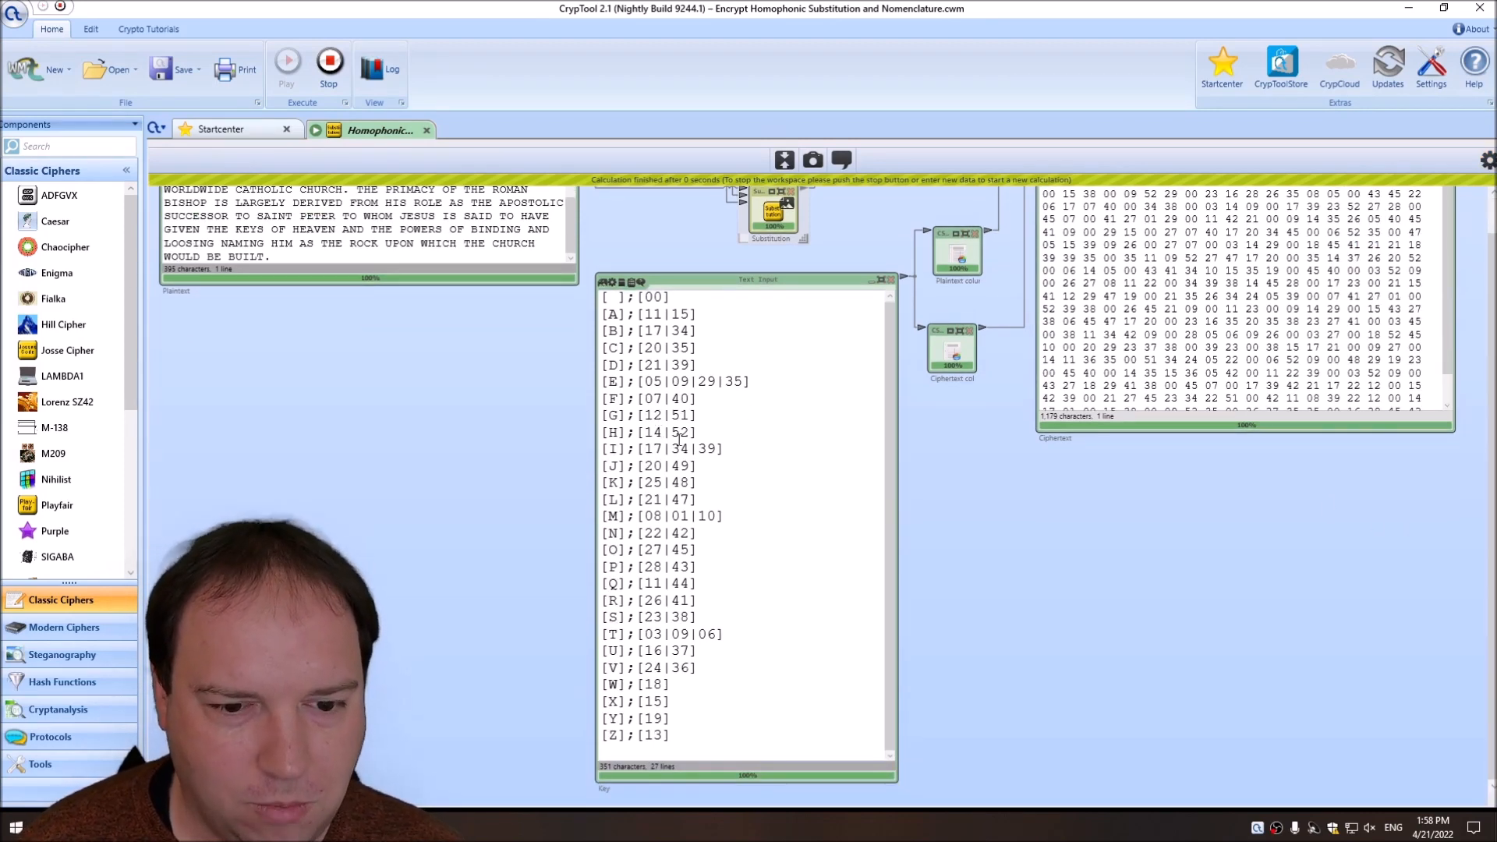
click(330, 66)
click(689, 737)
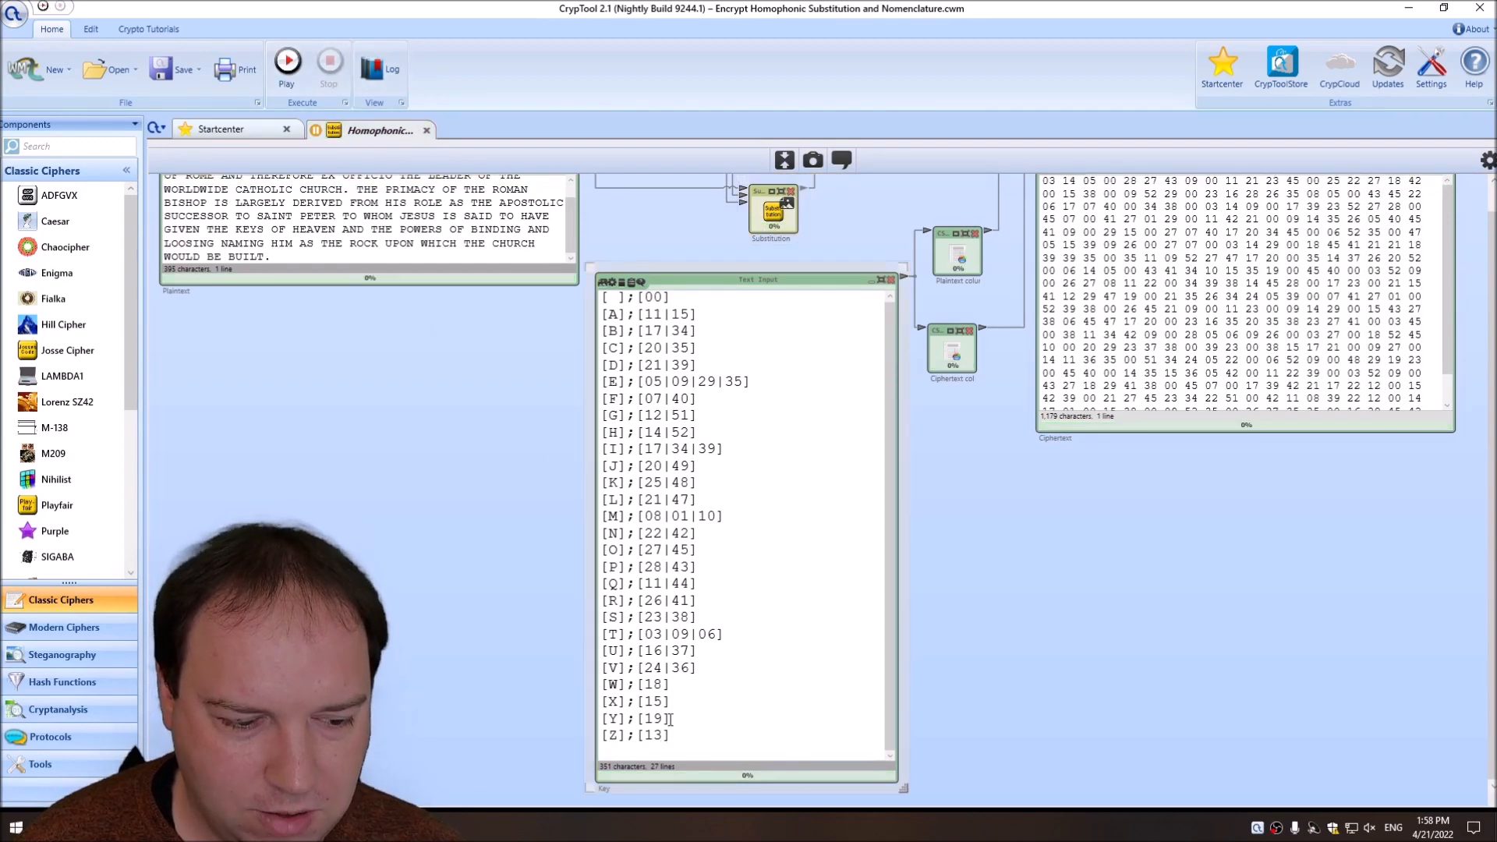
key(Return)
key(Return)
key(Return)
key(Return)
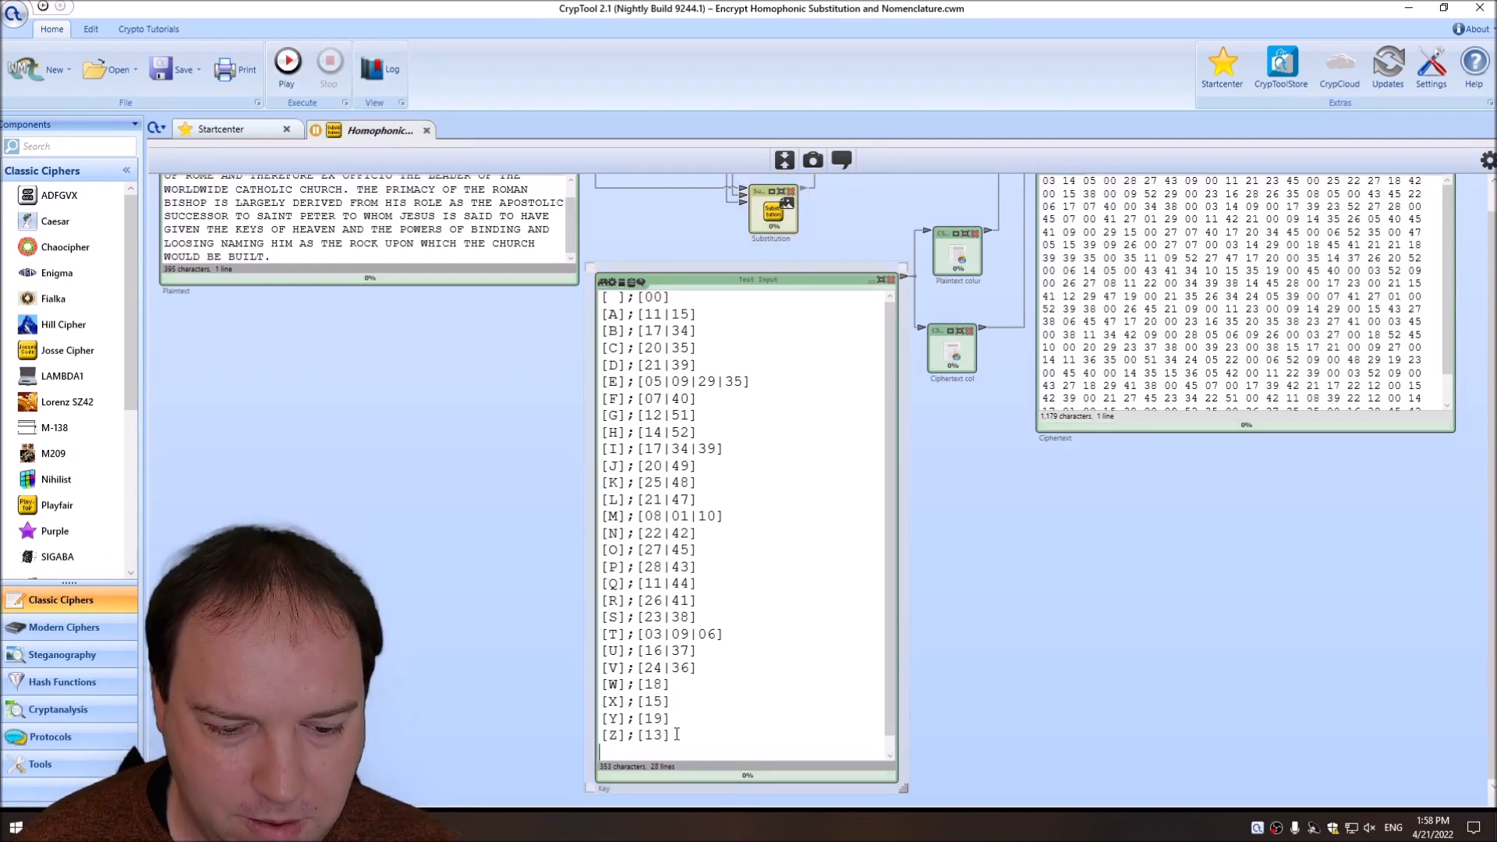
text([)
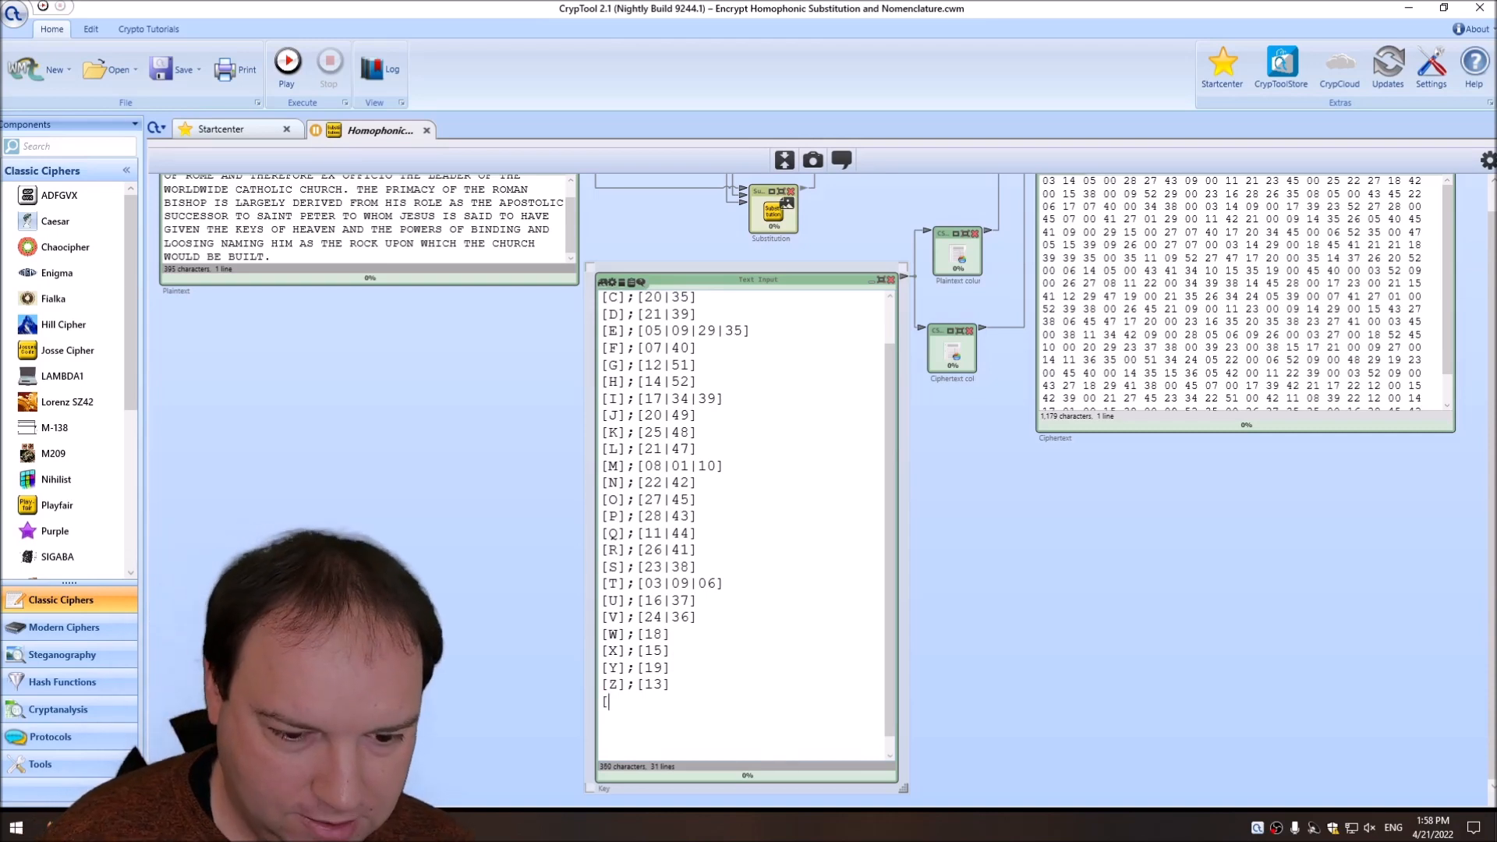
text(TH];)
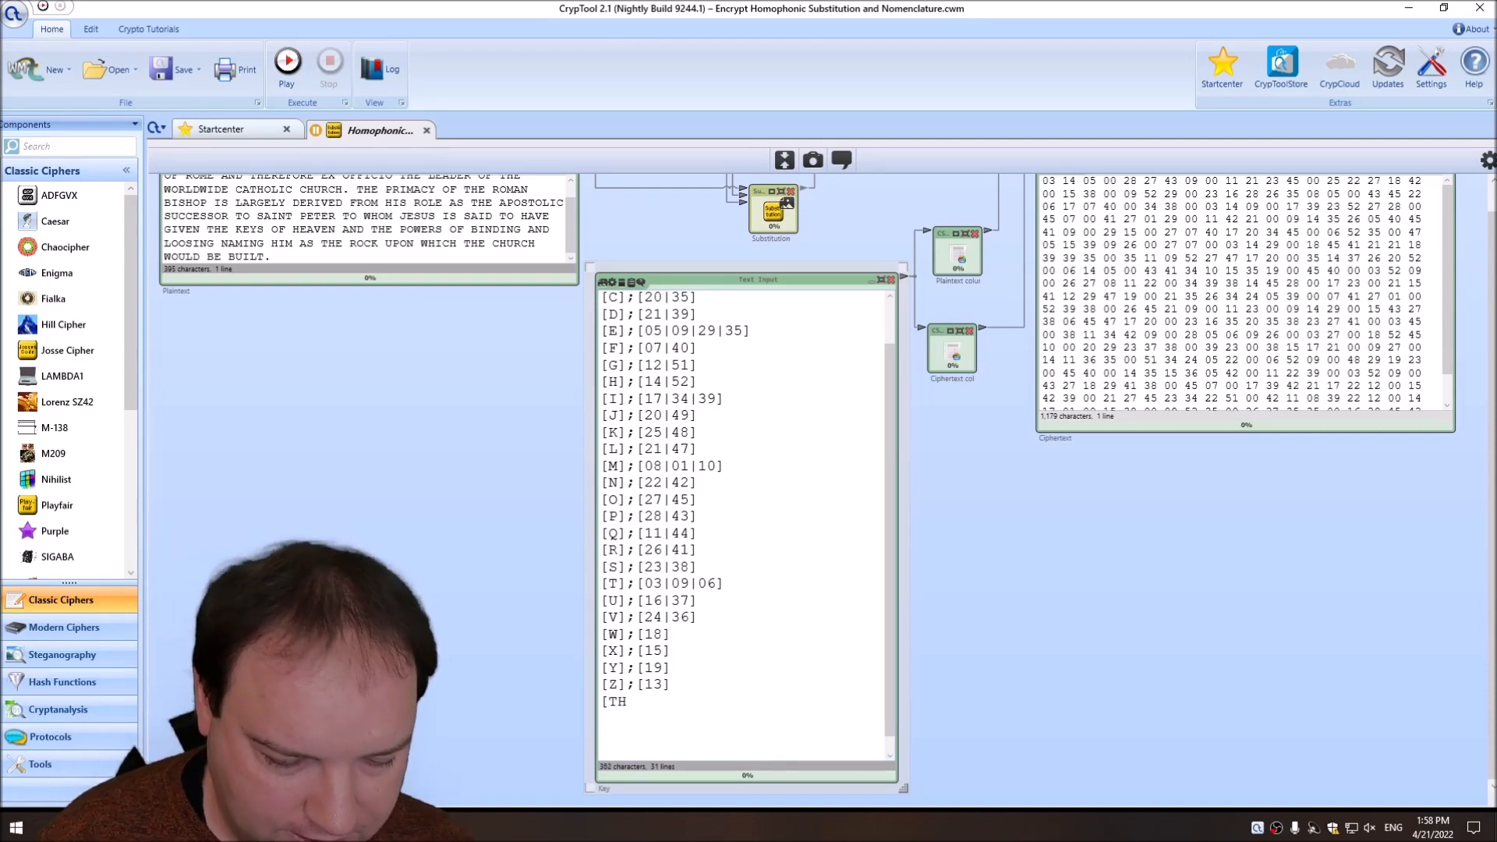
text([)
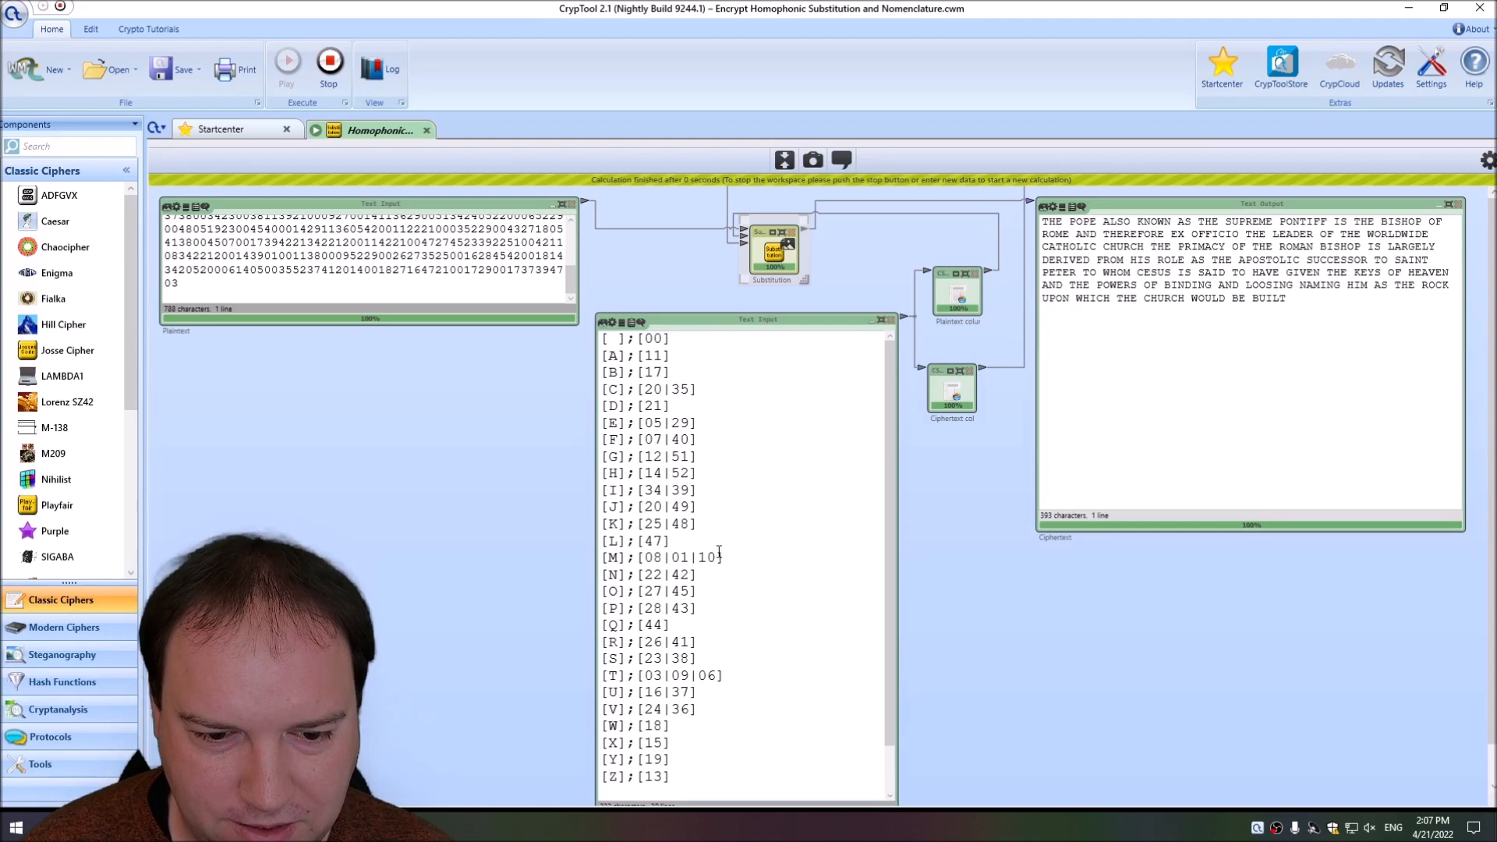
Stop the workspace, undo the ciphertext paste in the Plaintext input, and run the workspace on the English text.
scroll(719, 553, down, 1)
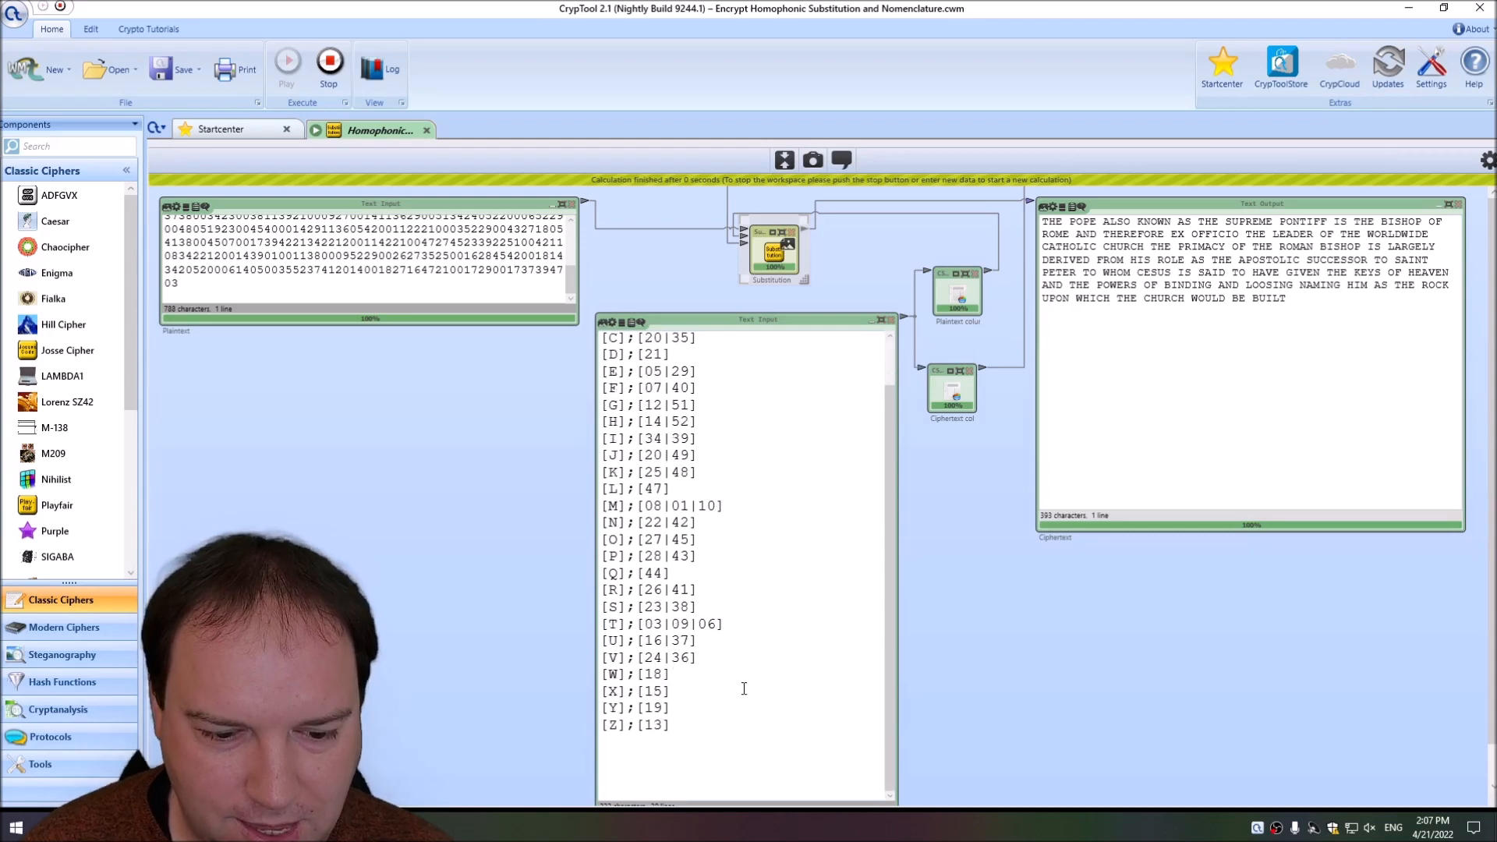
click(730, 735)
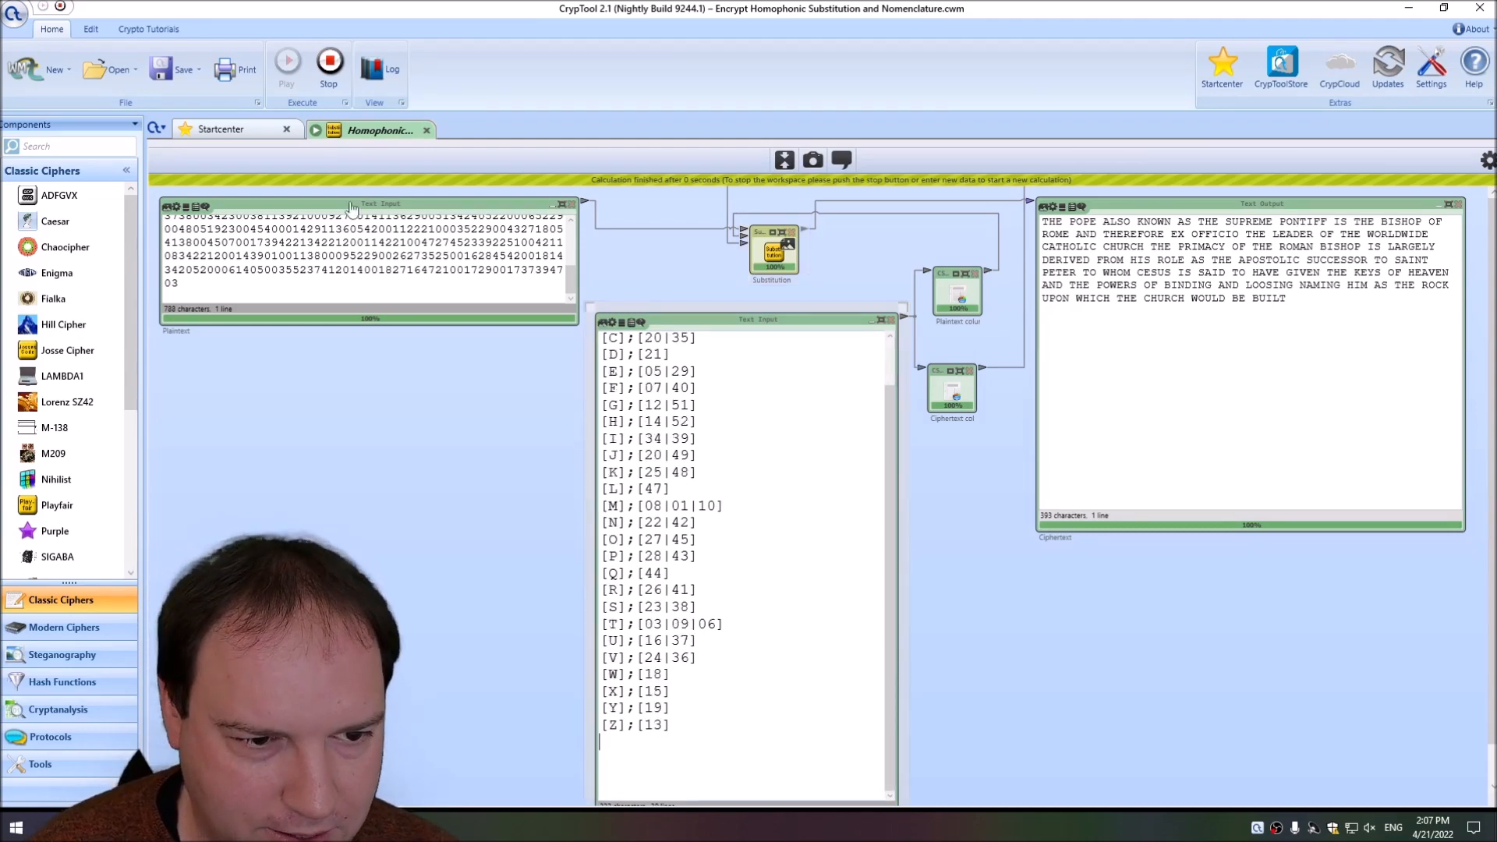
click(330, 63)
key(ctrl+z)
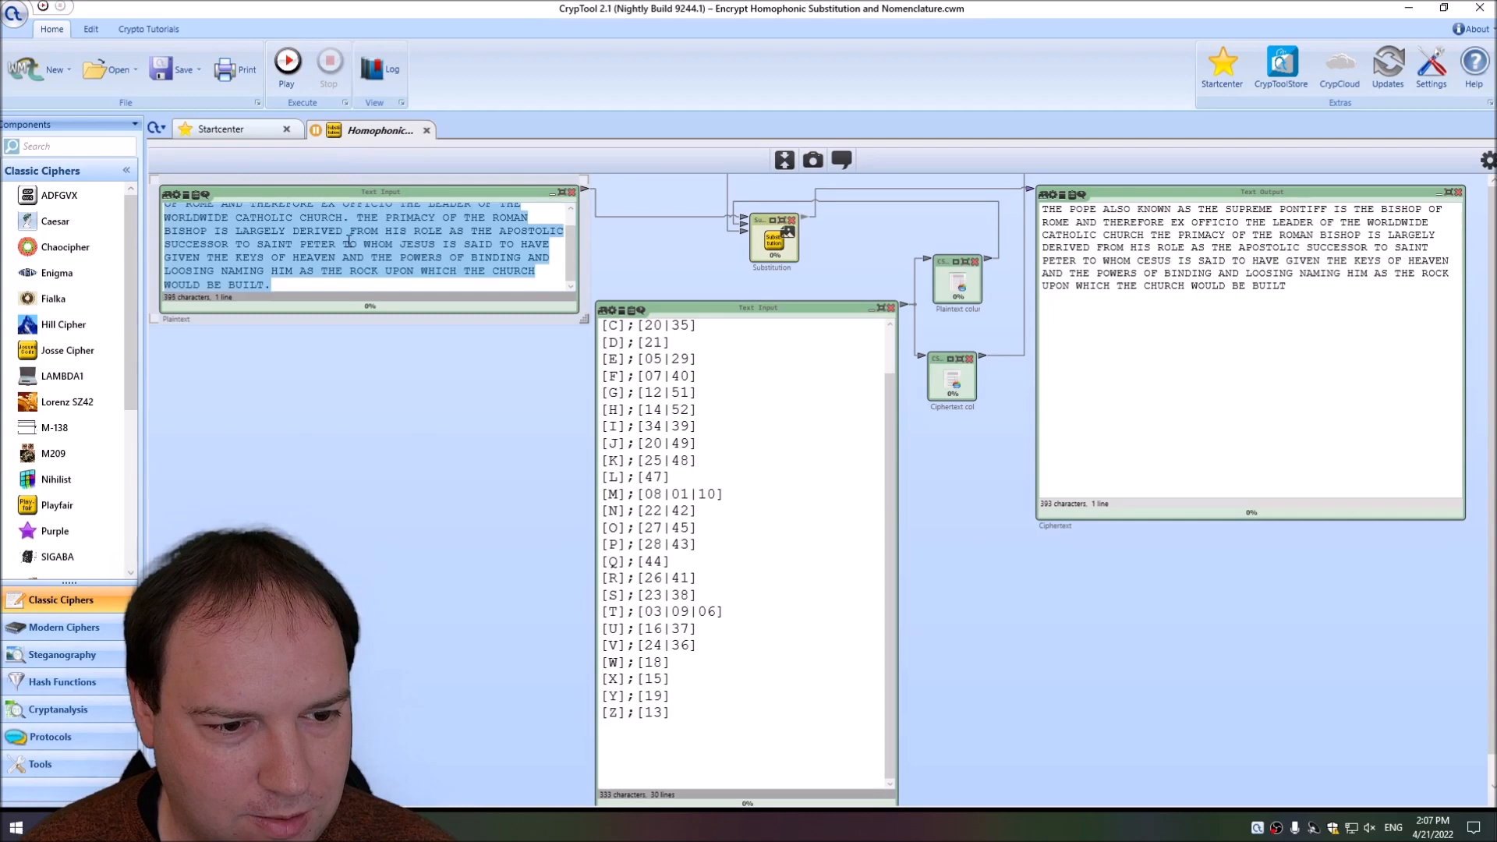
click(1362, 356)
click(288, 79)
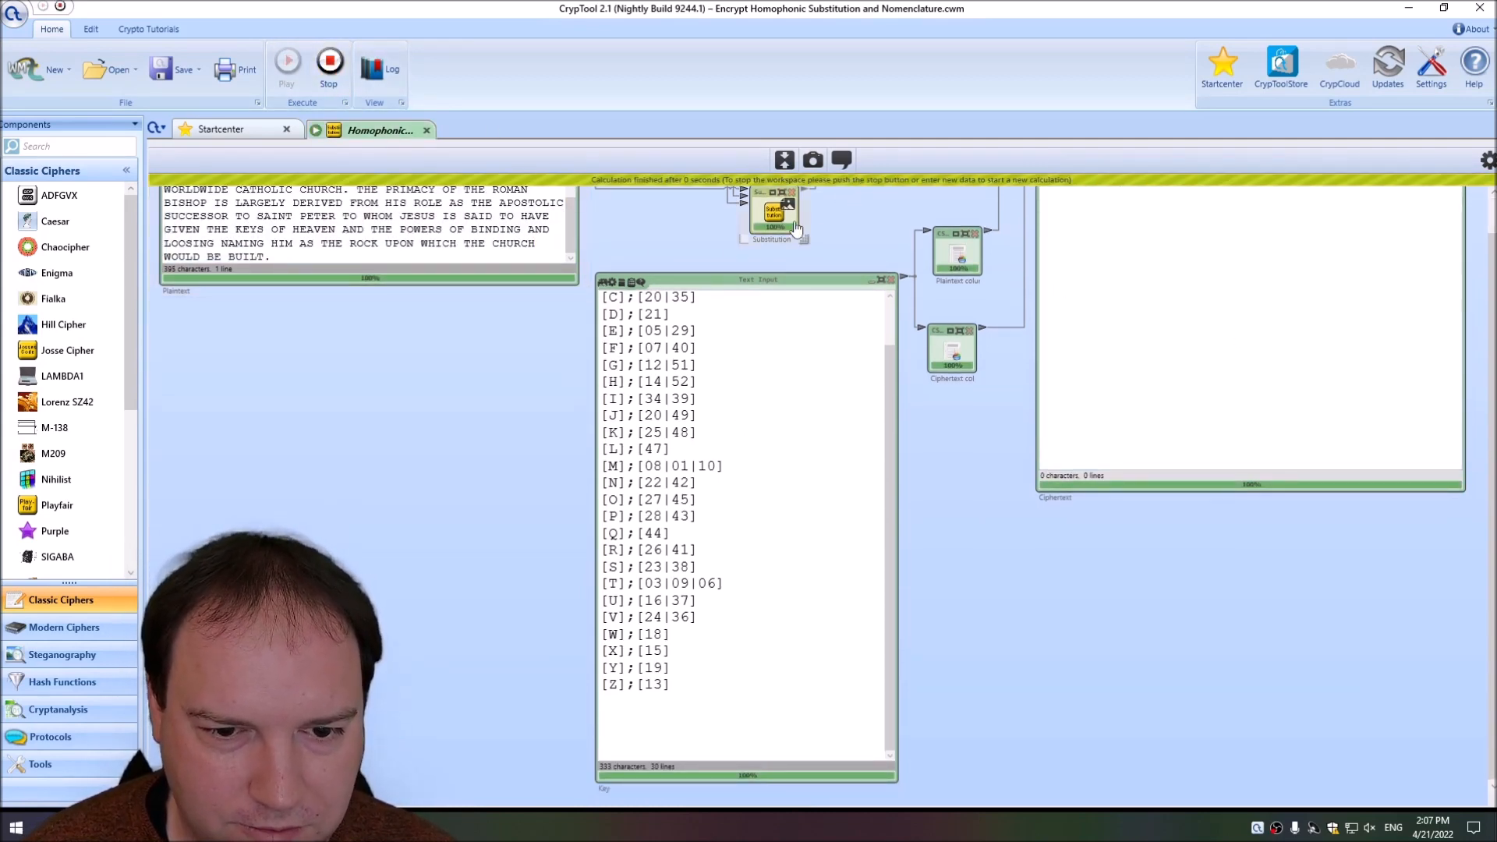
Switch the Substitution action from Decrypt to Encrypt and rerun the workspace.
click(329, 62)
click(1488, 160)
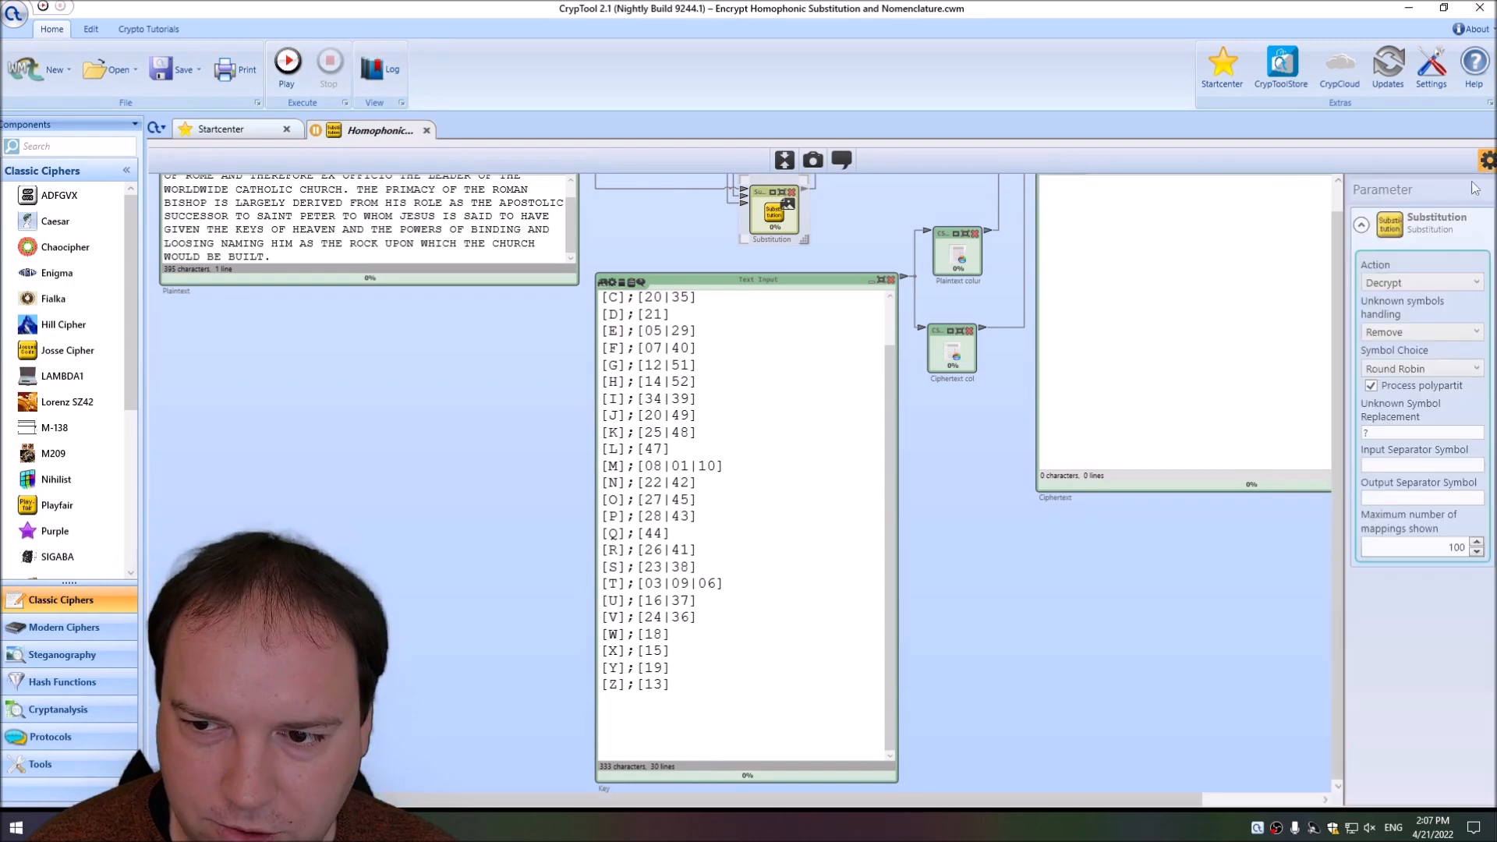
click(1488, 160)
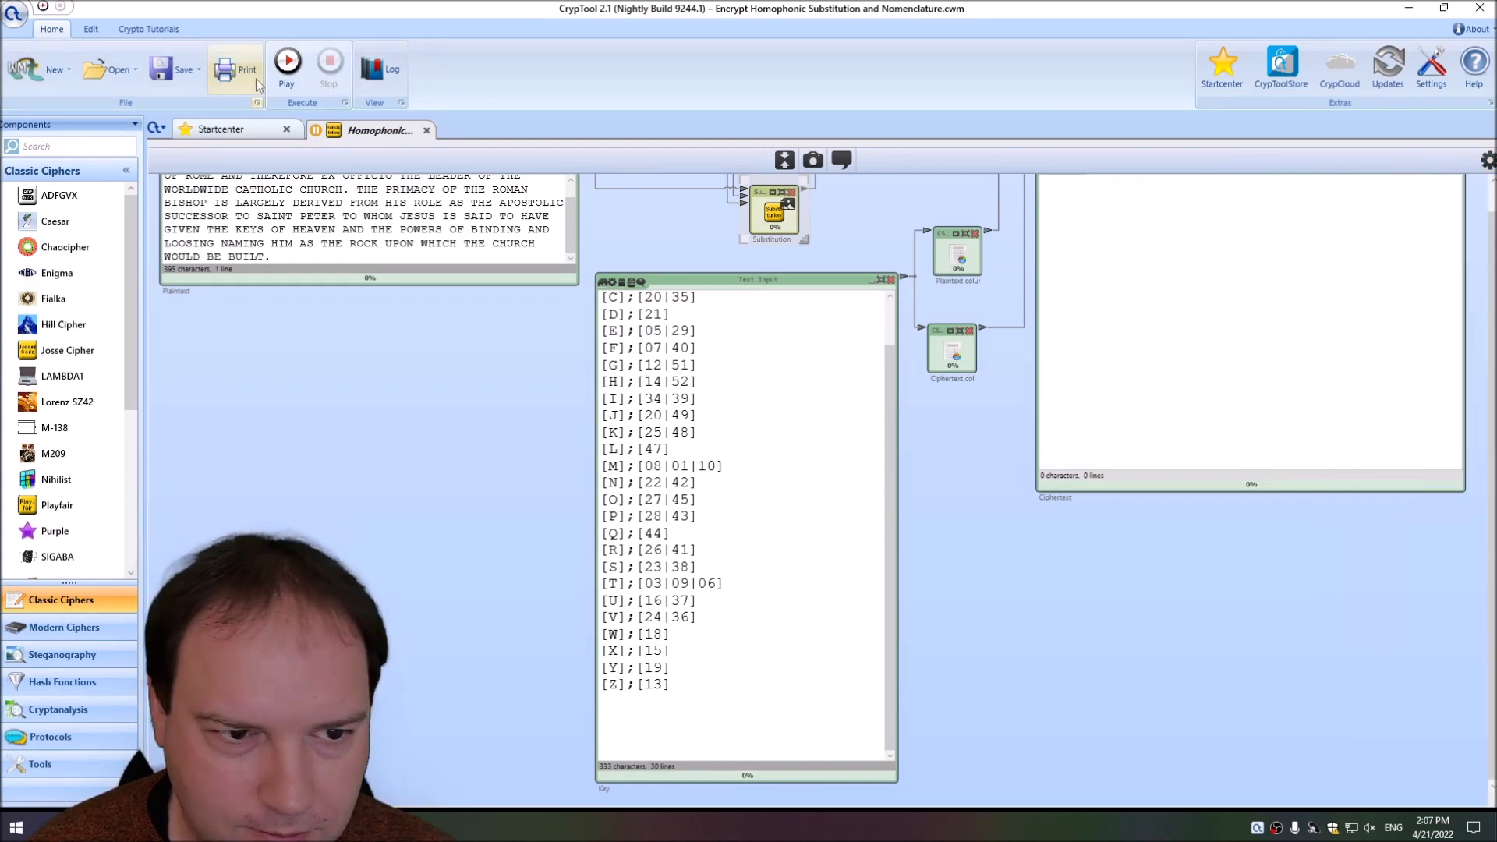
click(289, 79)
Add a nomenclature entry below the Z line of the Key that maps THE to 601.
scroll(751, 625, up, 1)
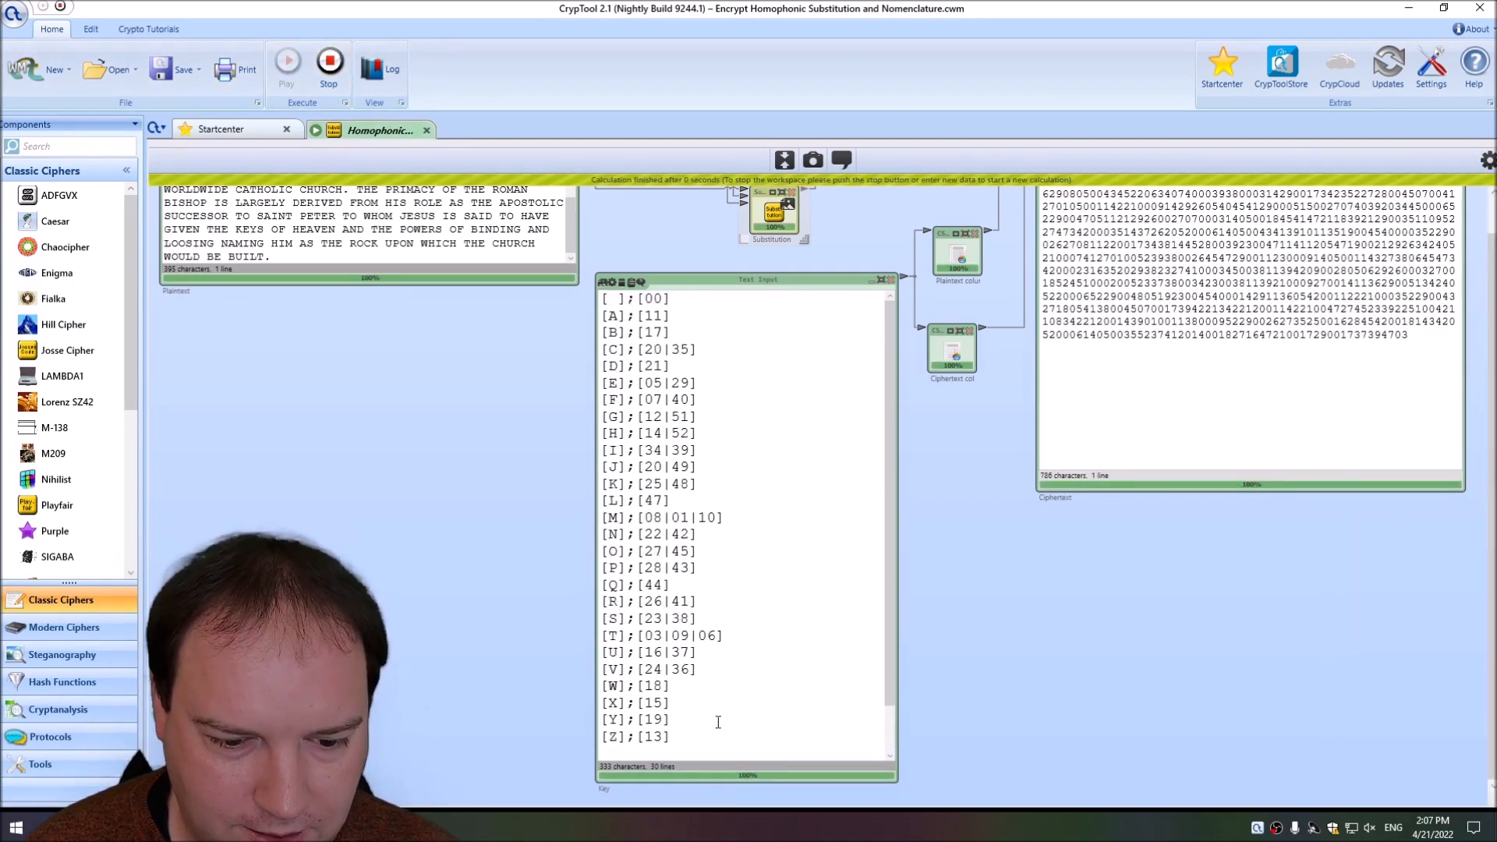
click(733, 753)
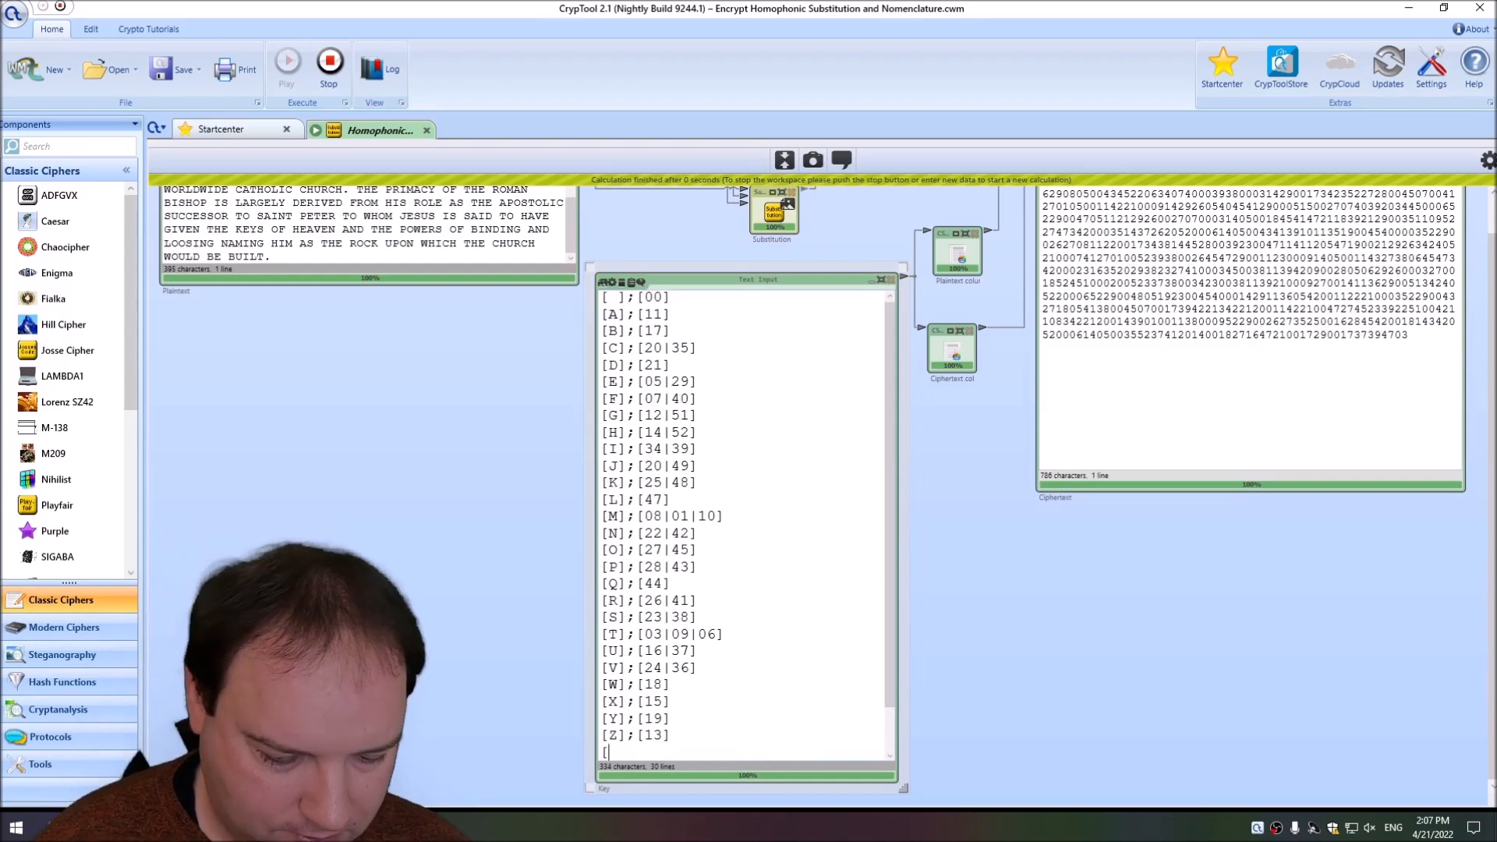
text([THE];)
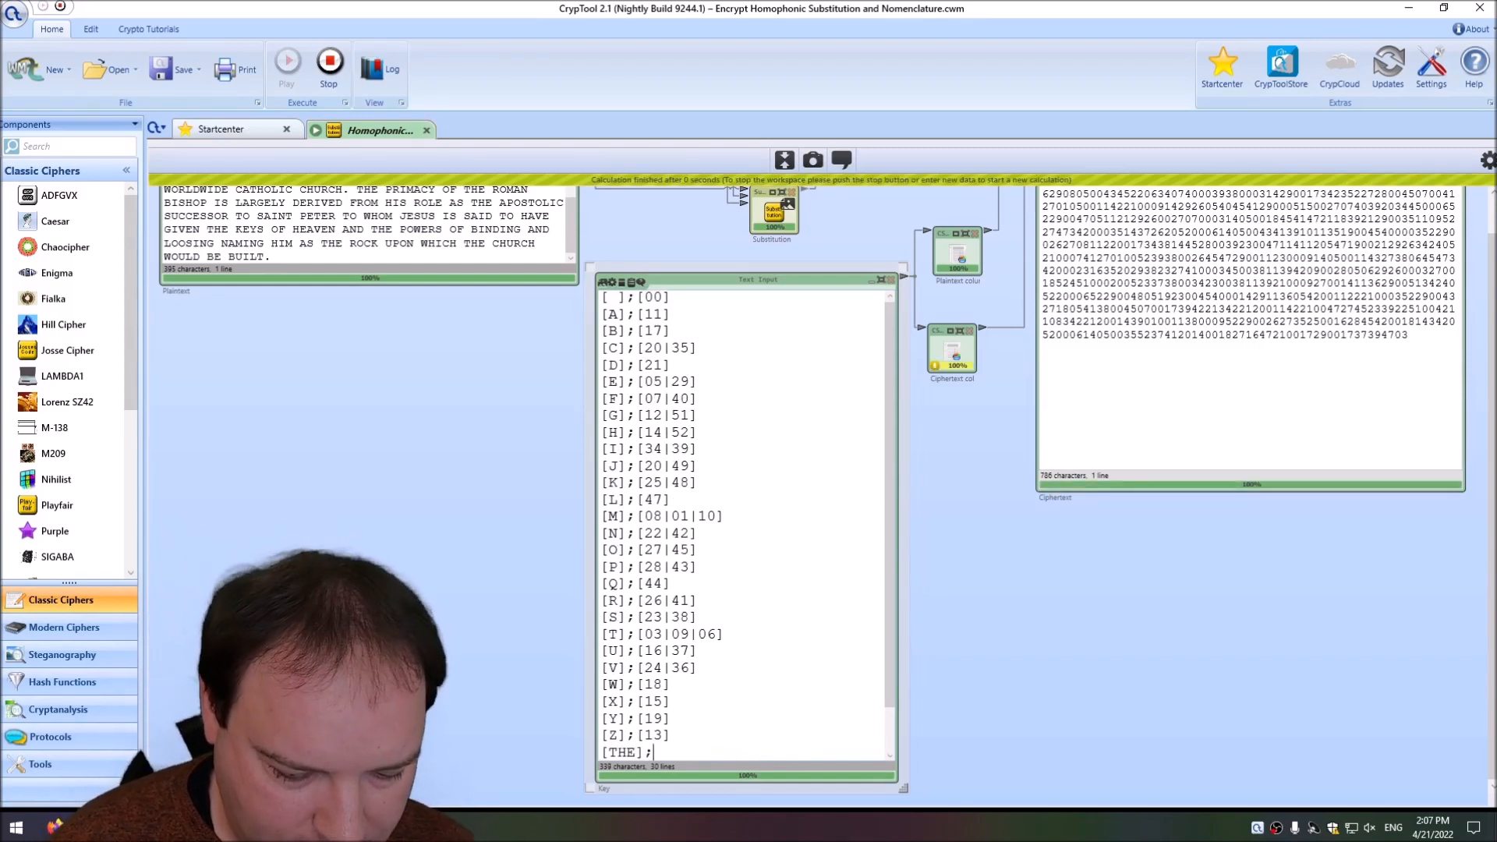
text([)
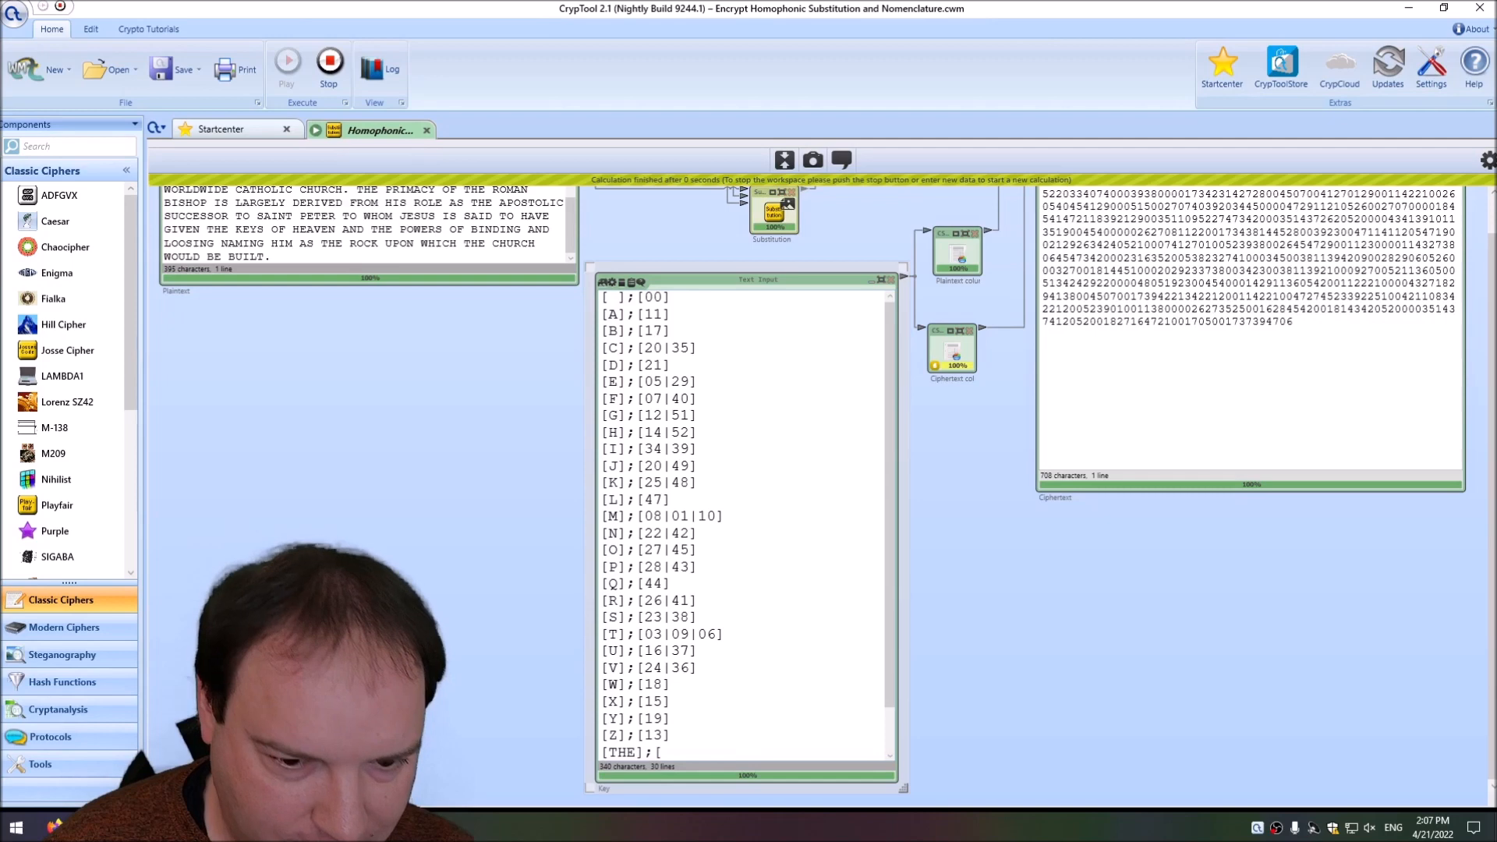
text(601])
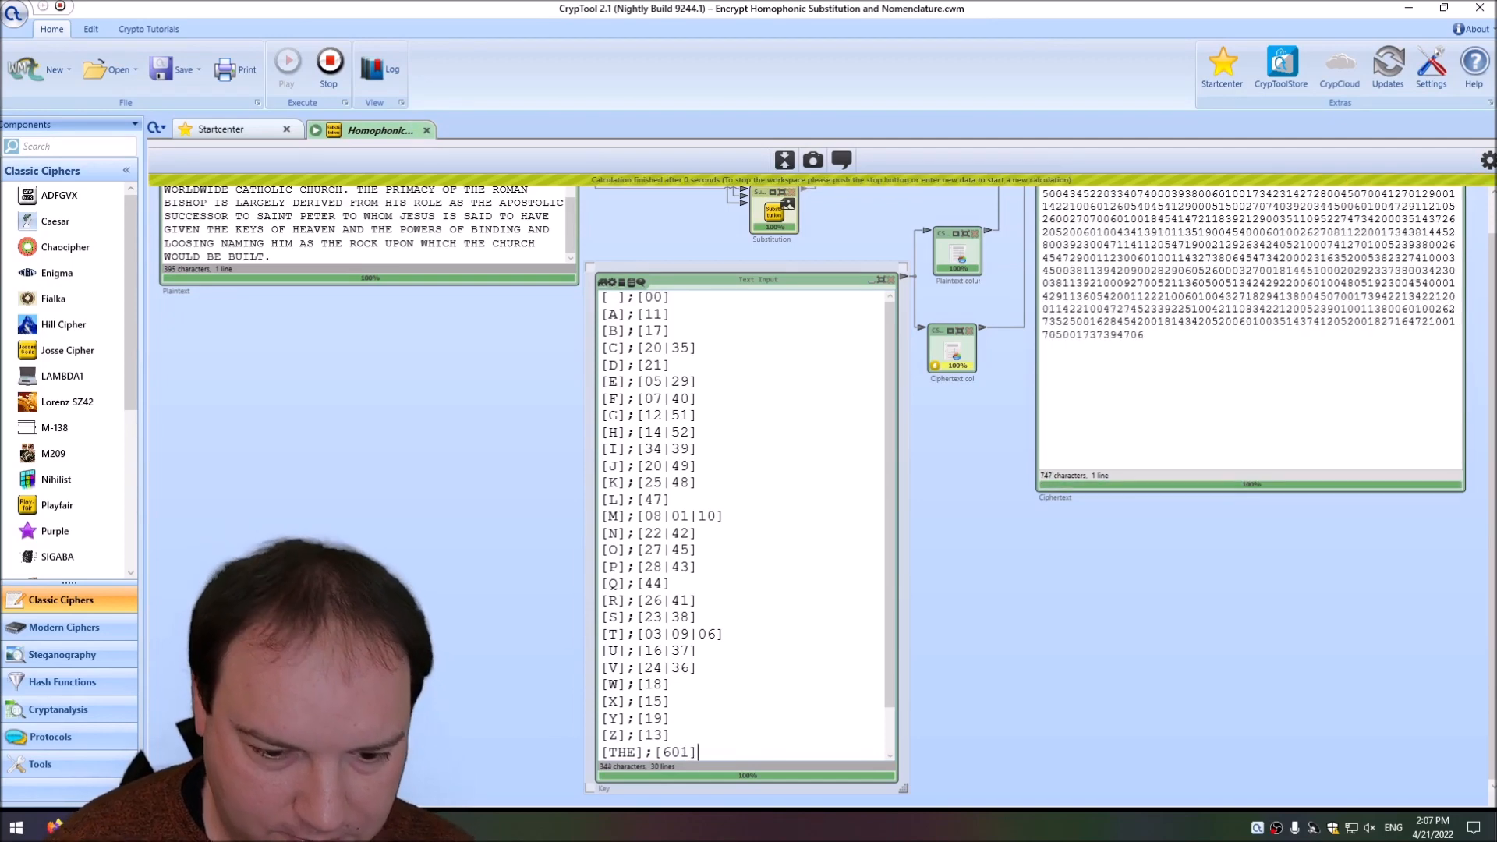
Copy the whole ciphertext output over the Plaintext input's text and stop the workspace.
scroll(1101, 223, up, 1)
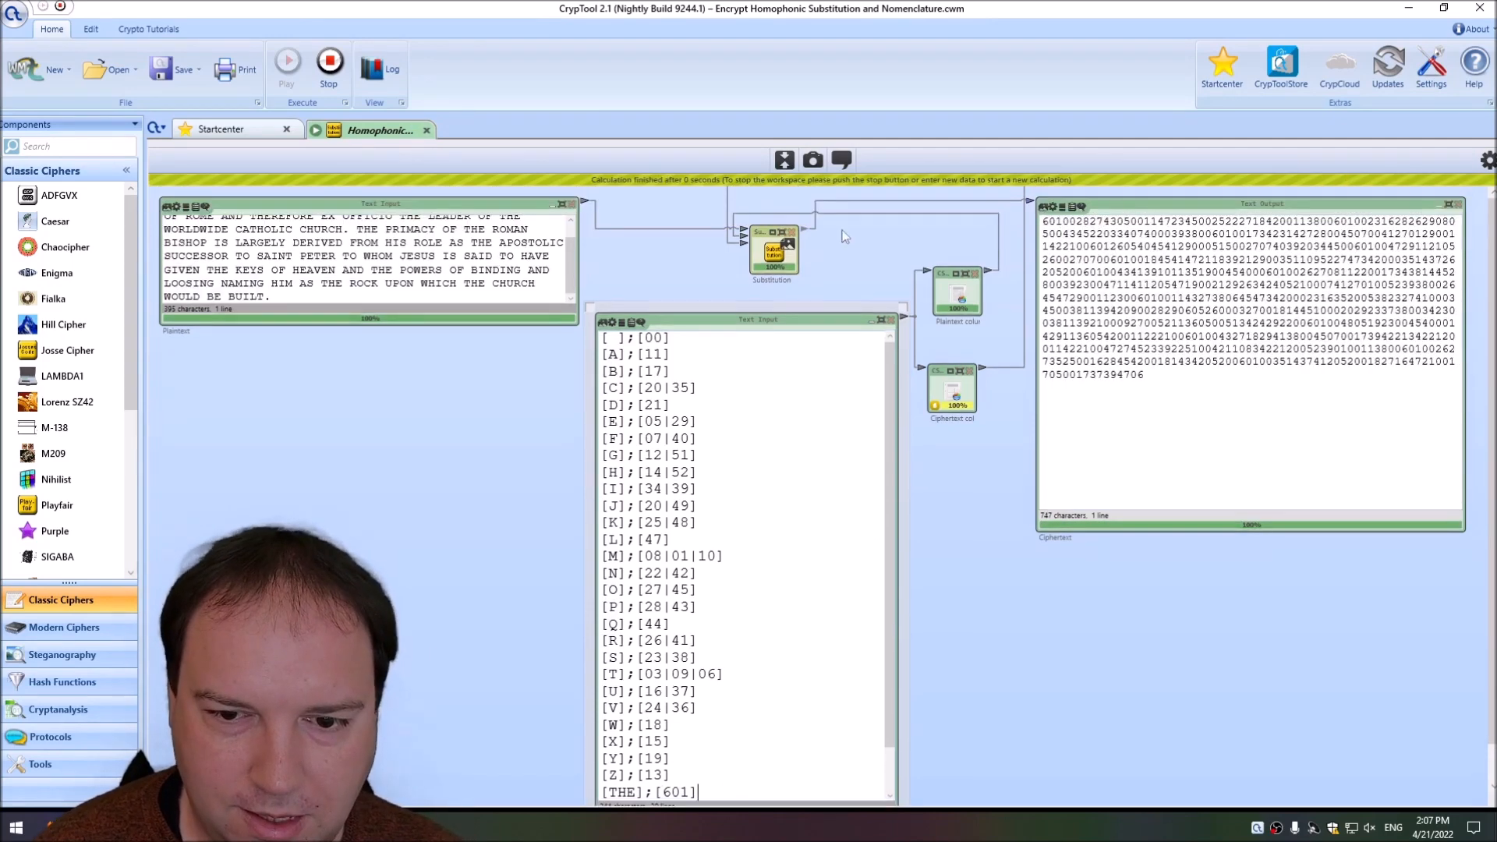
click(1244, 336)
key(ctrl+a)
key(ctrl+c)
click(334, 256)
key(ctrl+a)
key(ctrl+v)
click(335, 81)
Set the Substitution action to Decrypt and run the workspace on the pasted ciphertext.
click(781, 248)
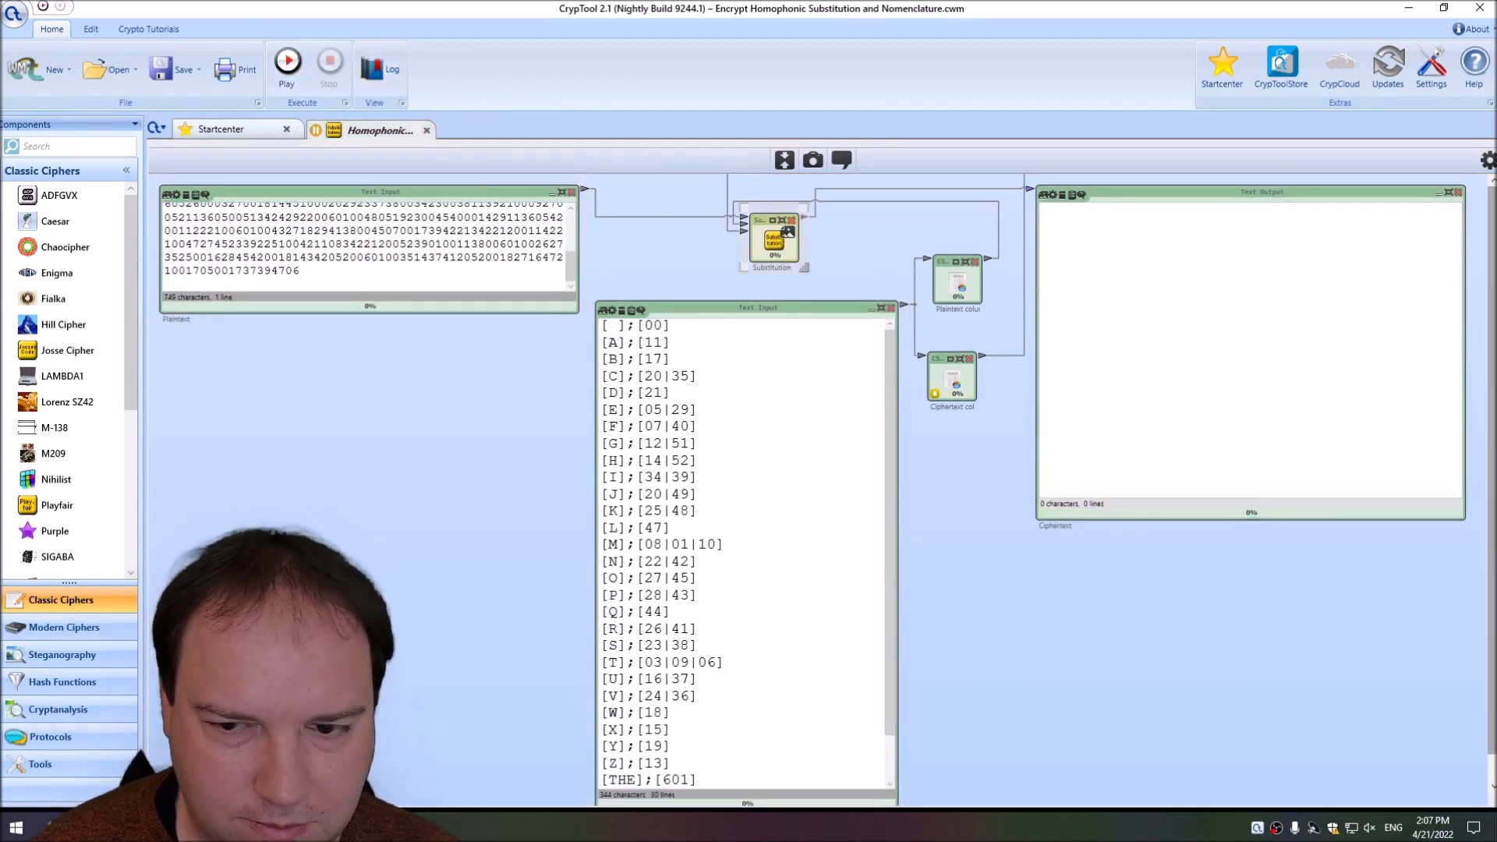
click(1486, 162)
click(1404, 282)
click(1396, 311)
click(300, 86)
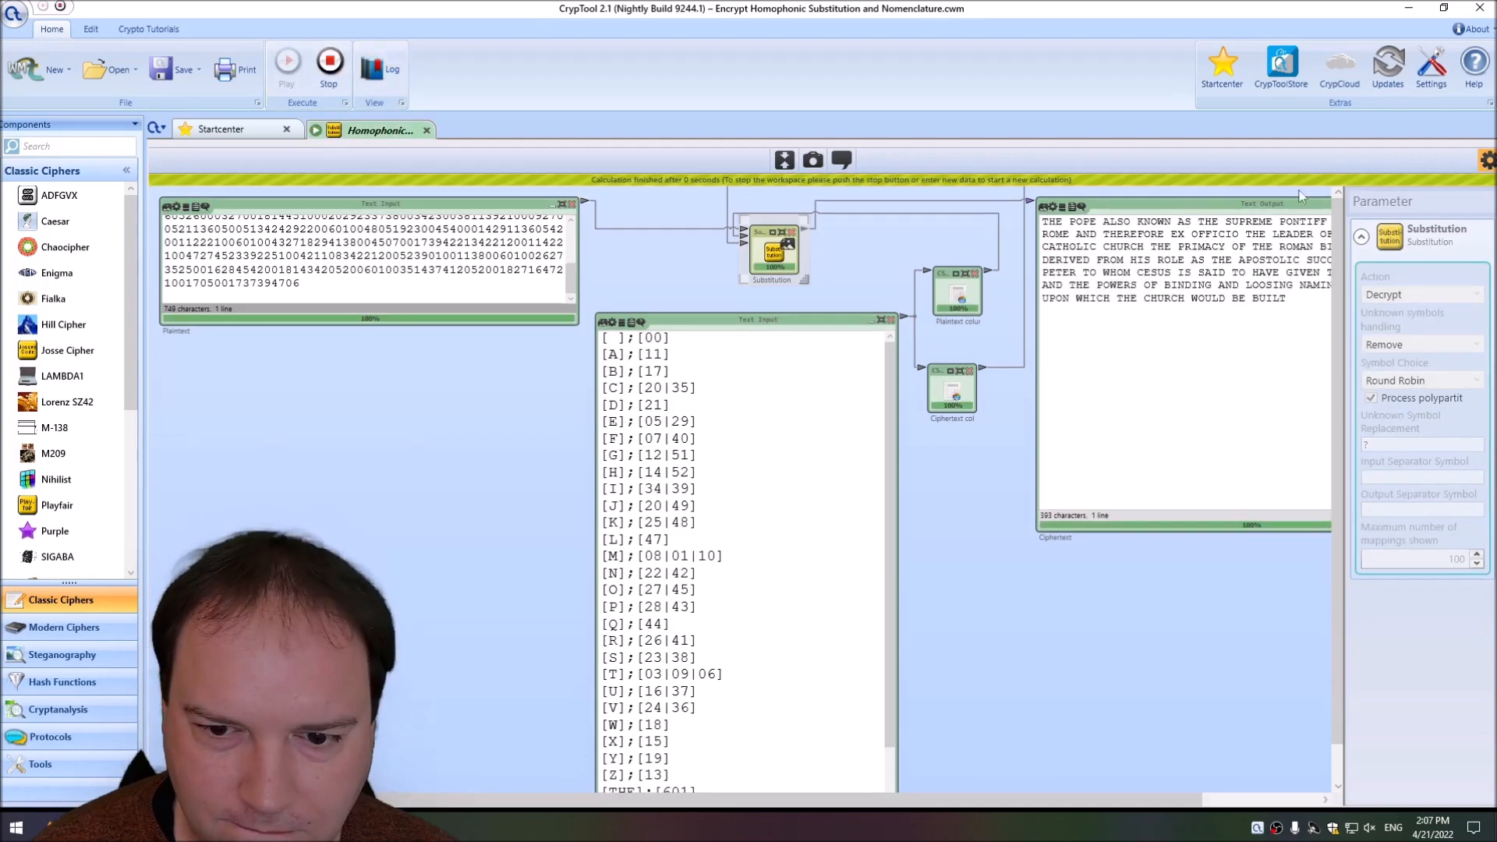
click(1487, 164)
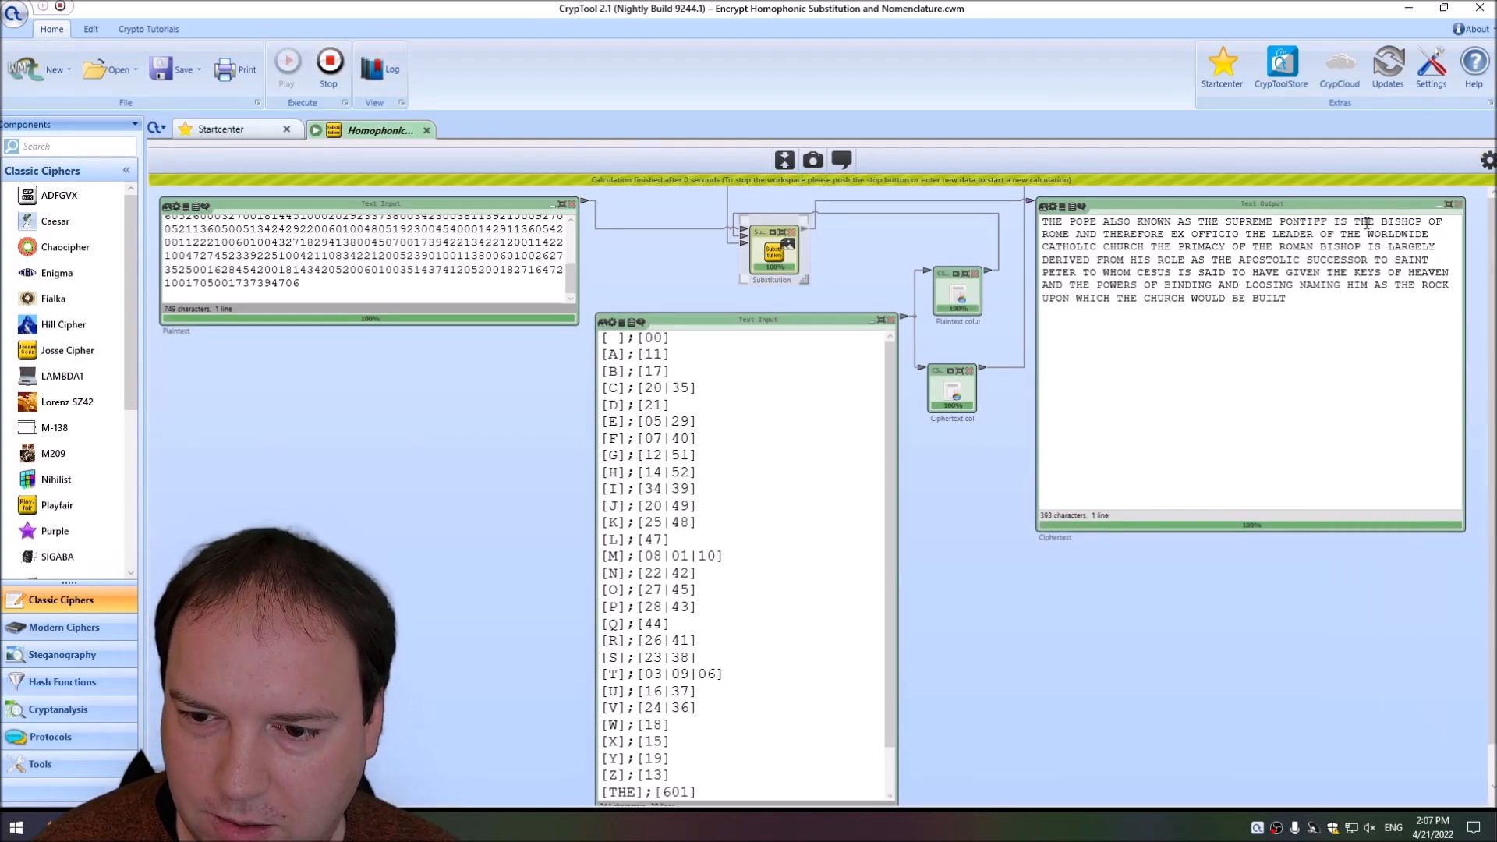
Restore the English text in the Plaintext input and stop the workspace.
click(445, 257)
key(ctrl+a)
key(ctrl+v)
click(330, 83)
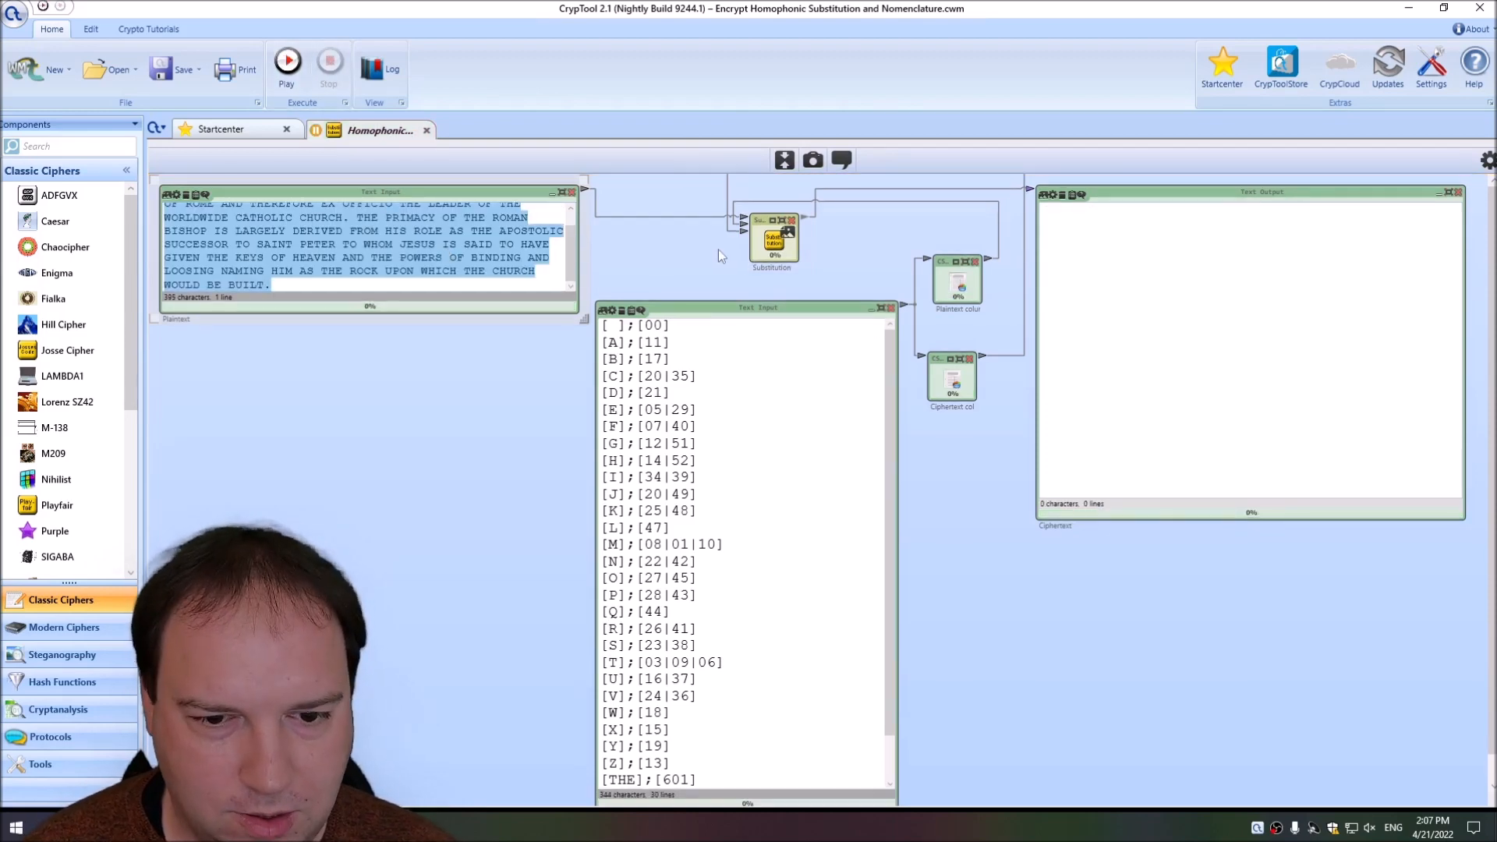
Set the Substitution component's action back to Encrypt.
click(774, 242)
click(1487, 160)
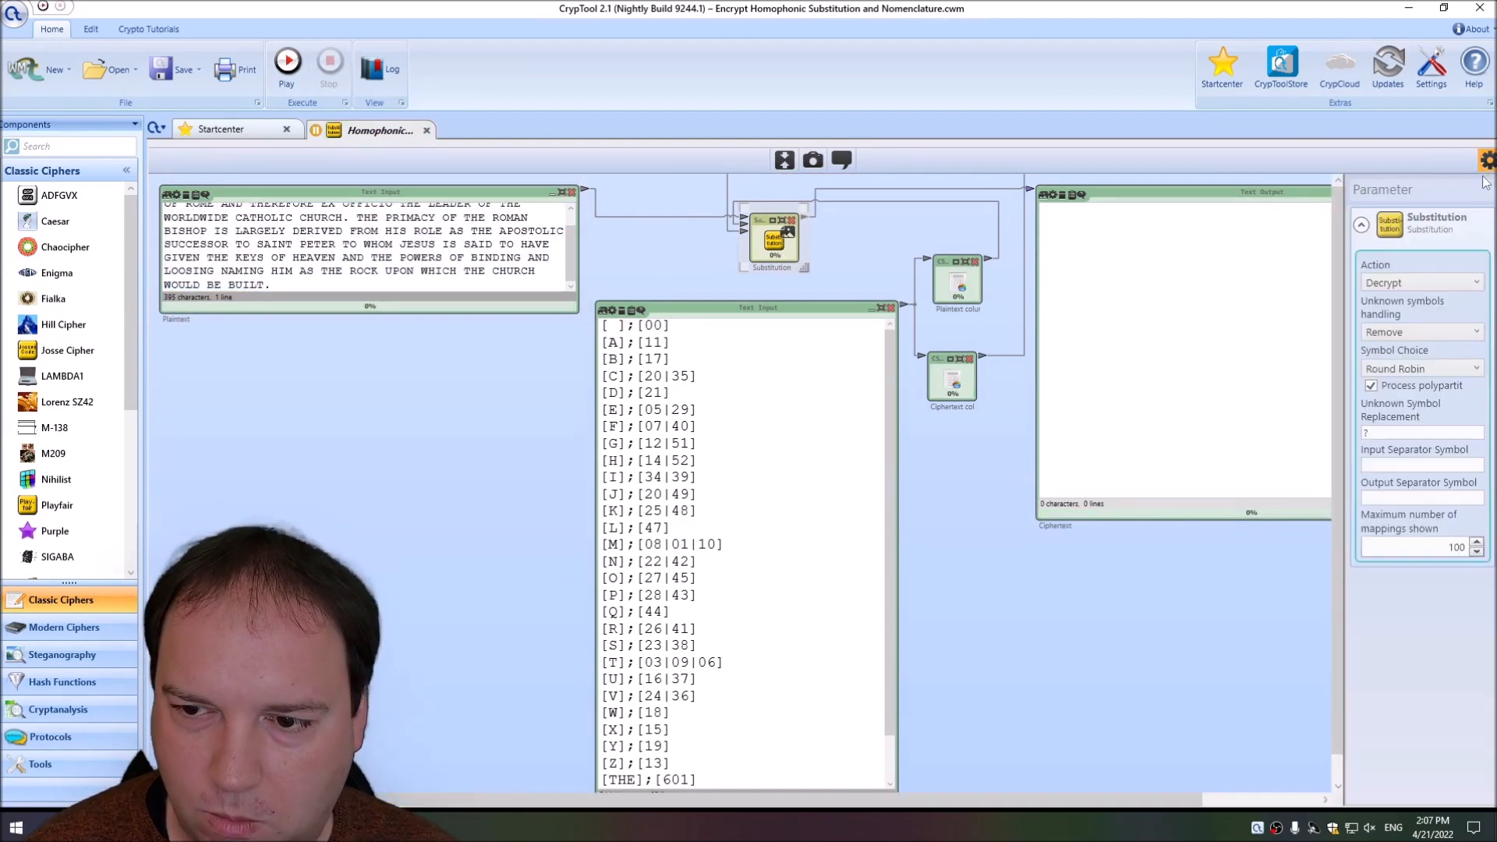
click(1403, 283)
click(1396, 301)
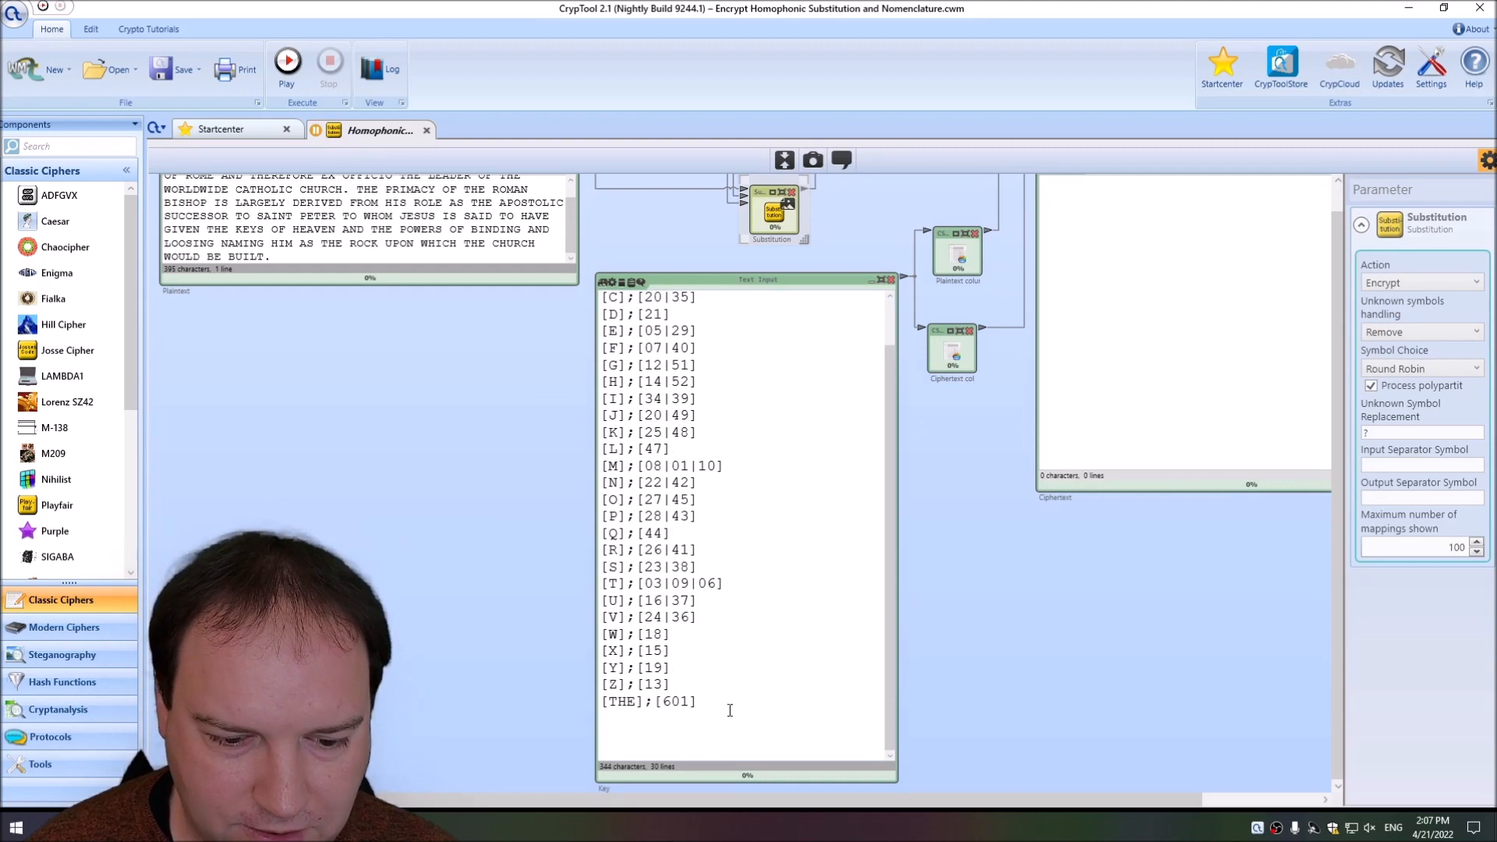
Add a Key entry below THE that maps AND to 602.
click(730, 711)
key(Return)
text([TH];)
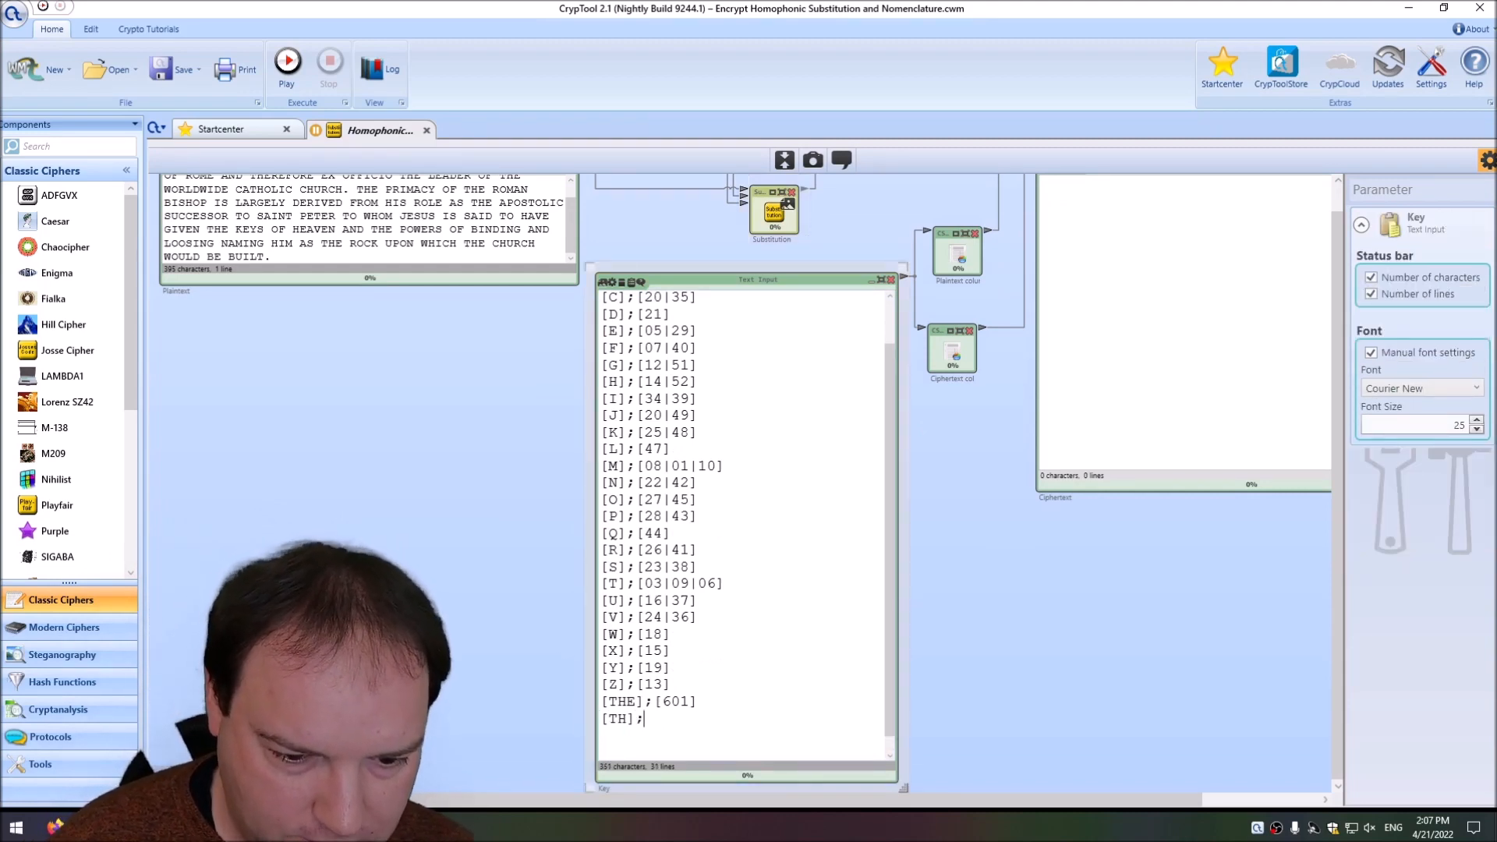
key(BackSpace)
key(BackSpace)
text(AND];)
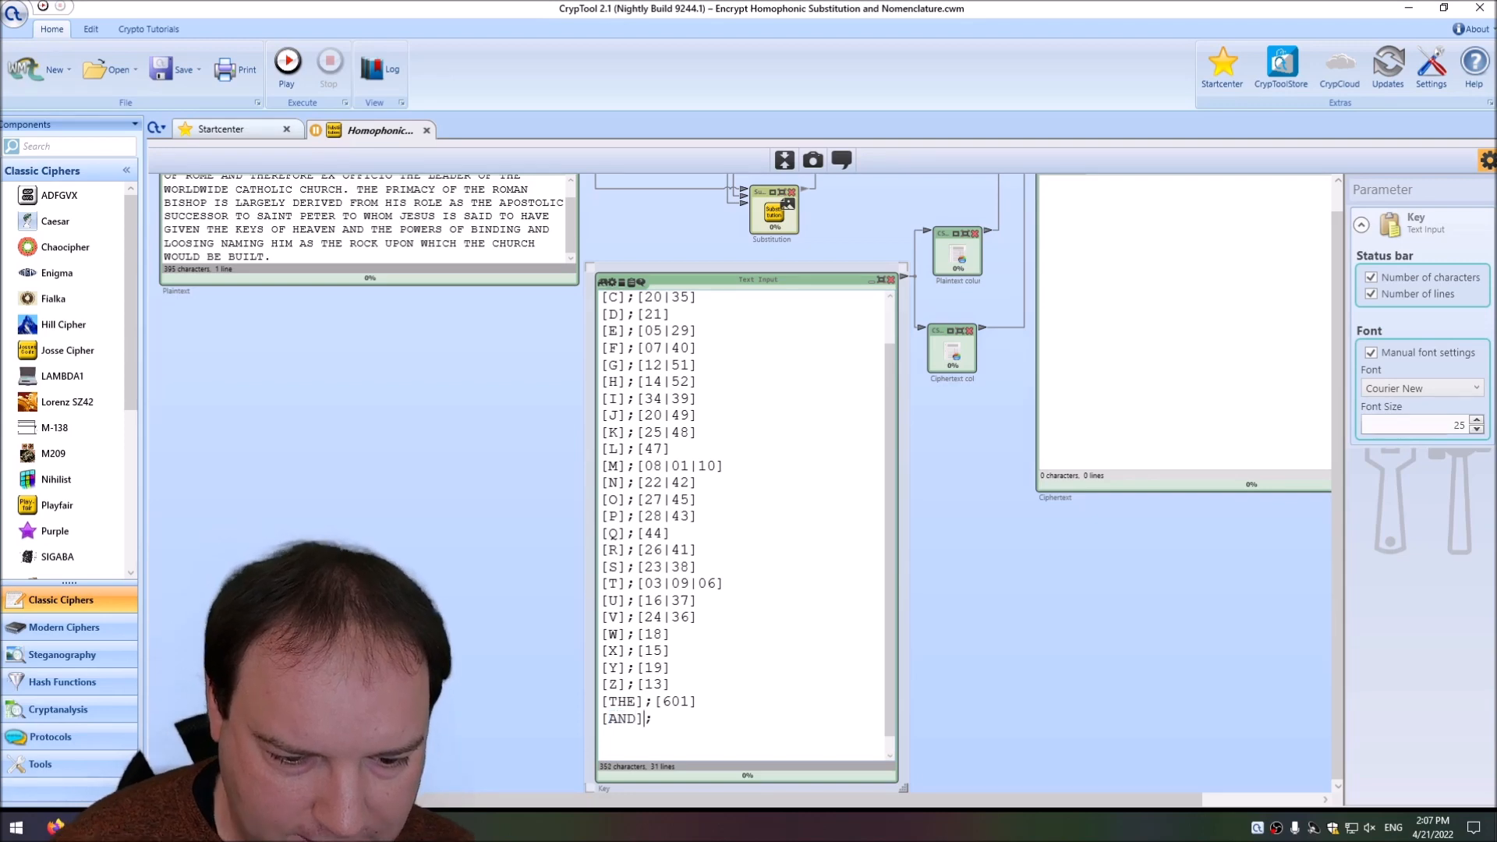
text([602] [)
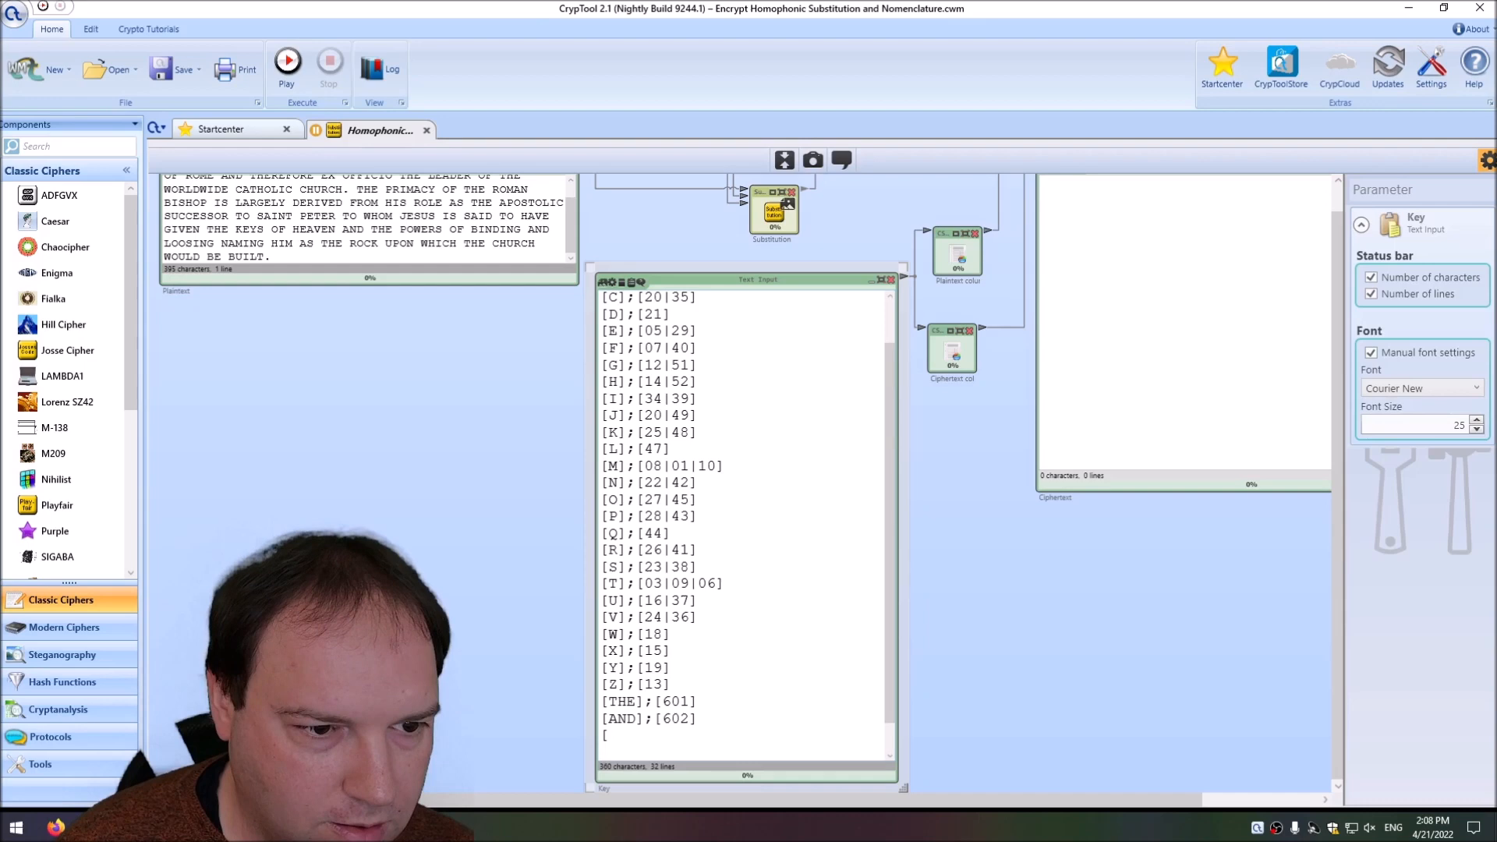
text(TO];)
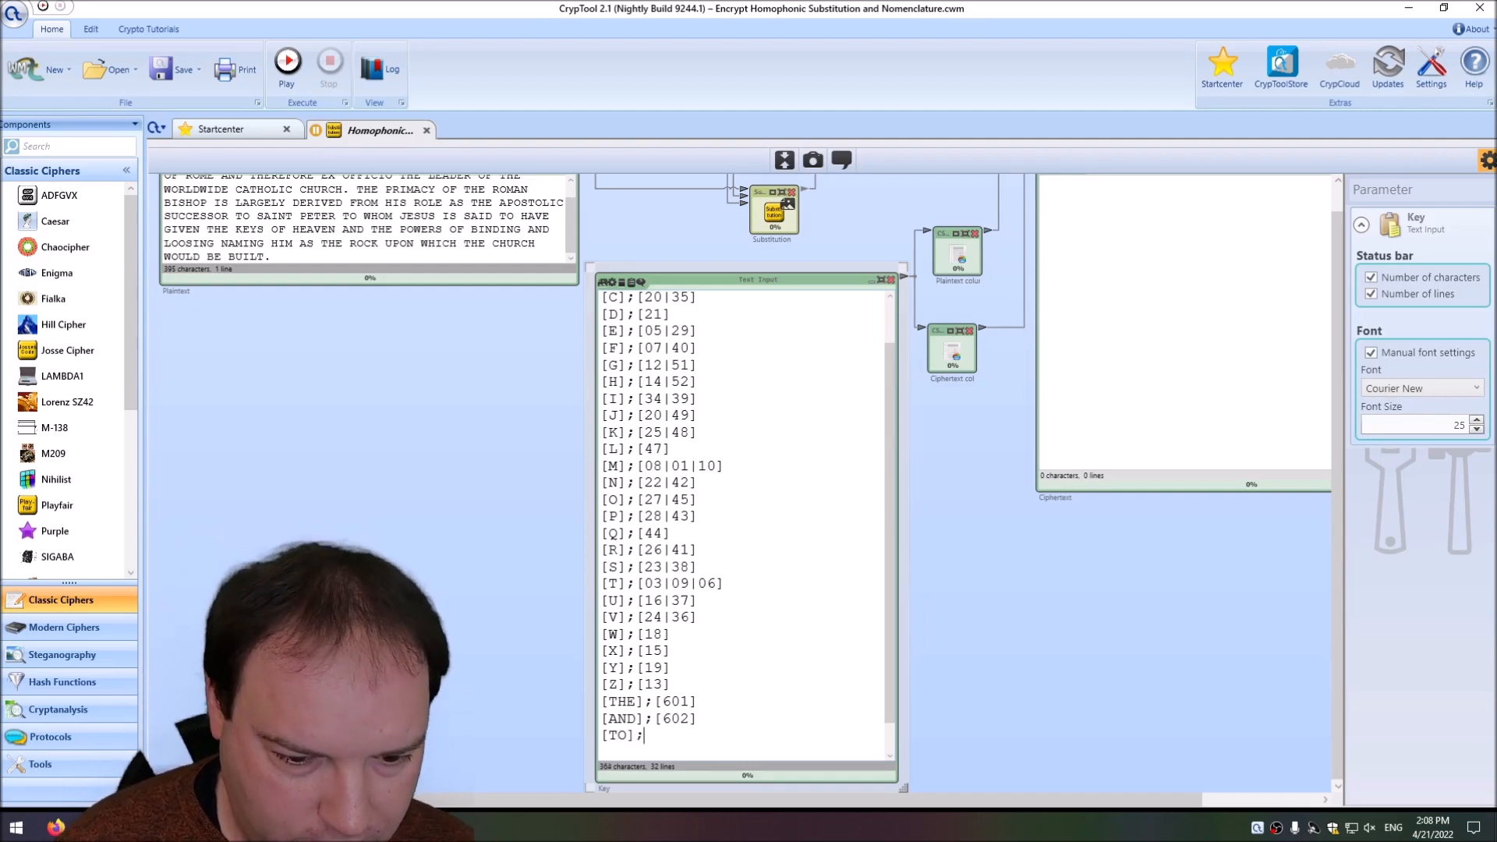
text([603)
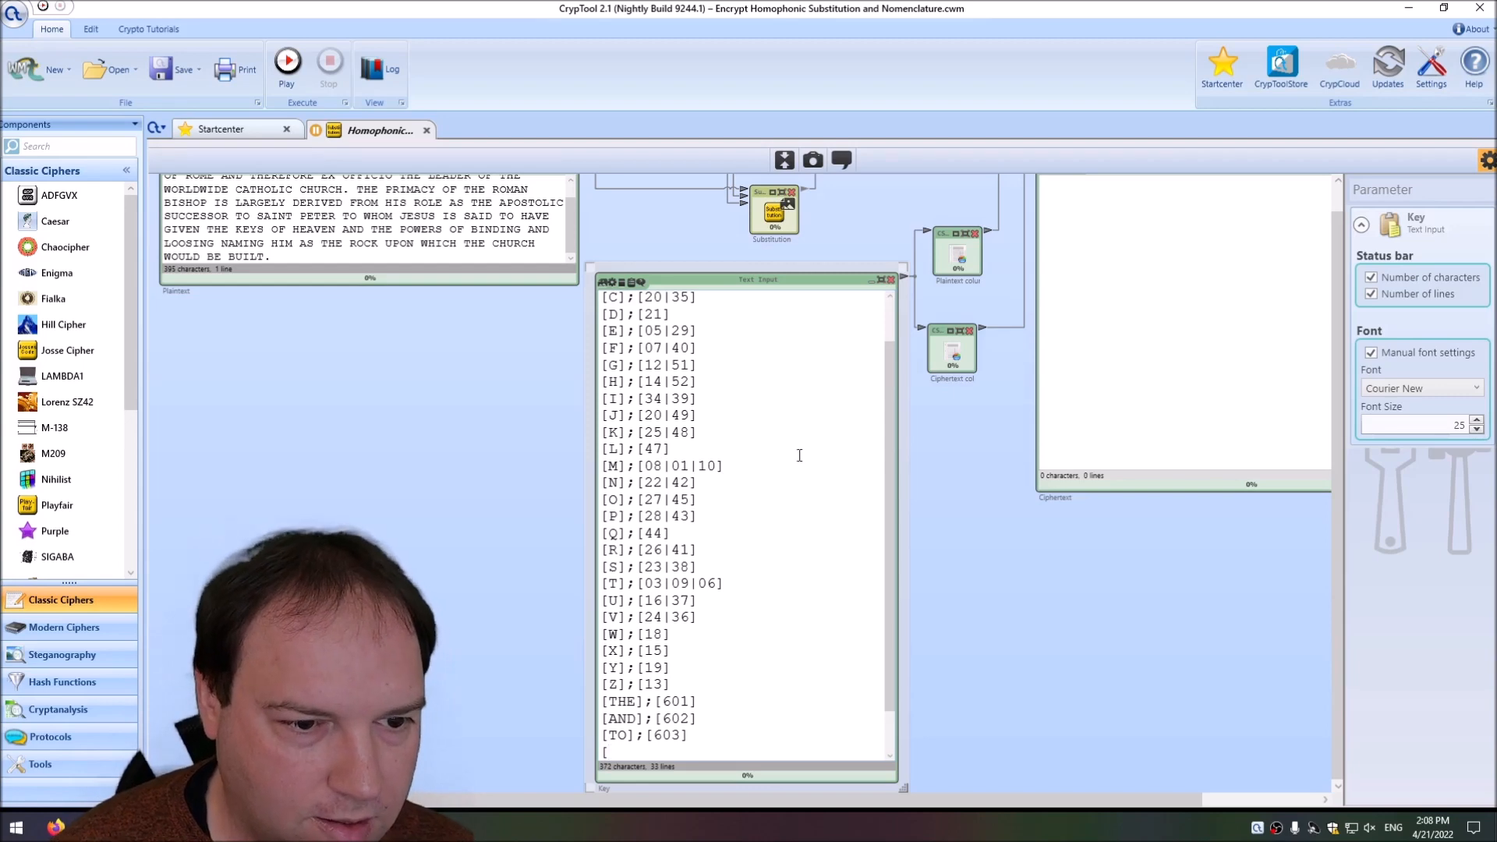
Add Key entries below AND that map TO to 603 and OF to 604.
scroll(387, 234, up, 4)
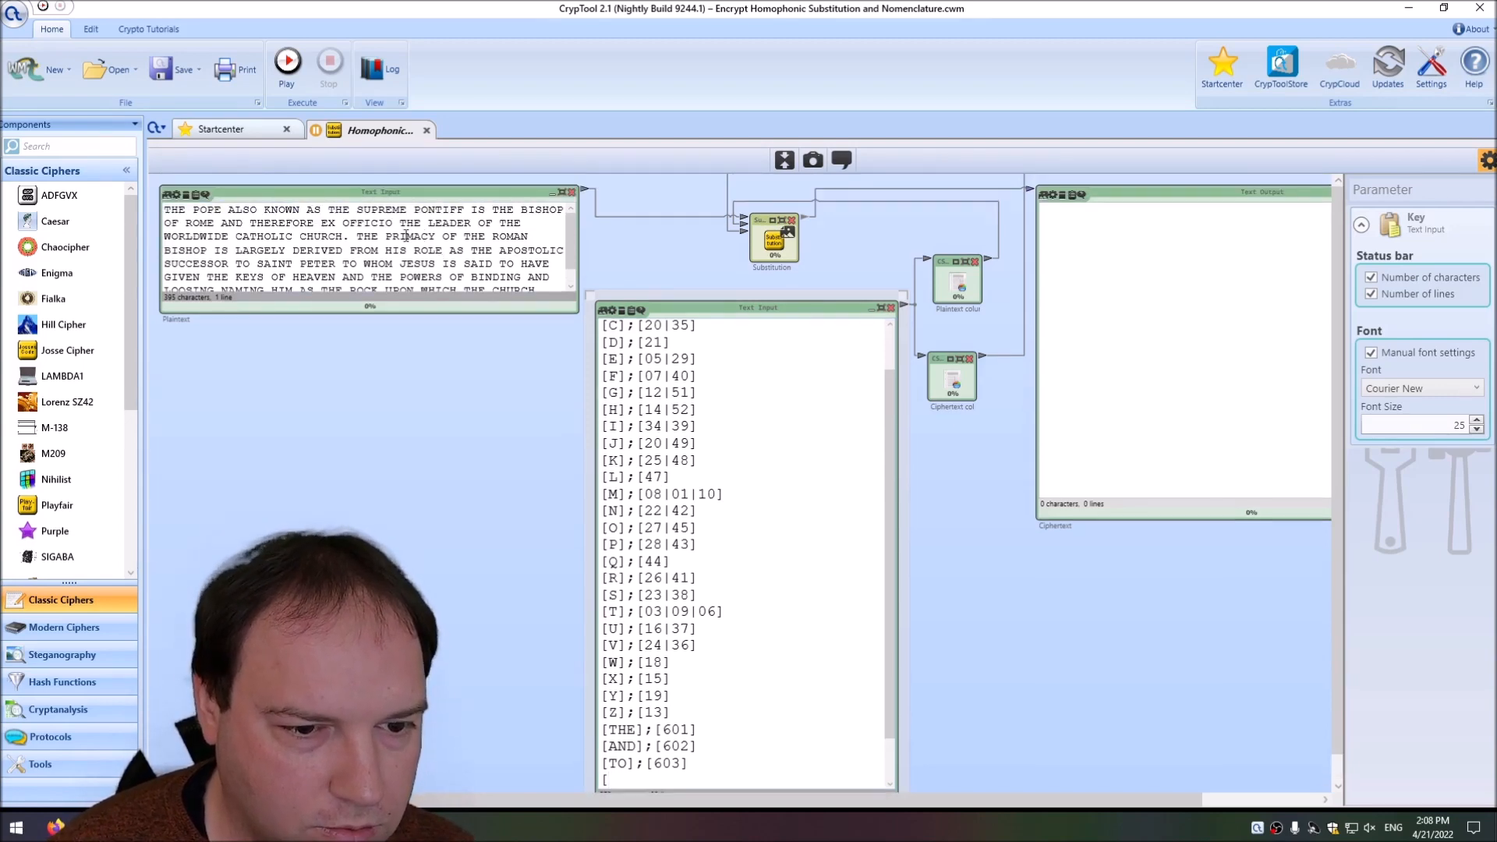
scroll(406, 235, down, 4)
text(OF)
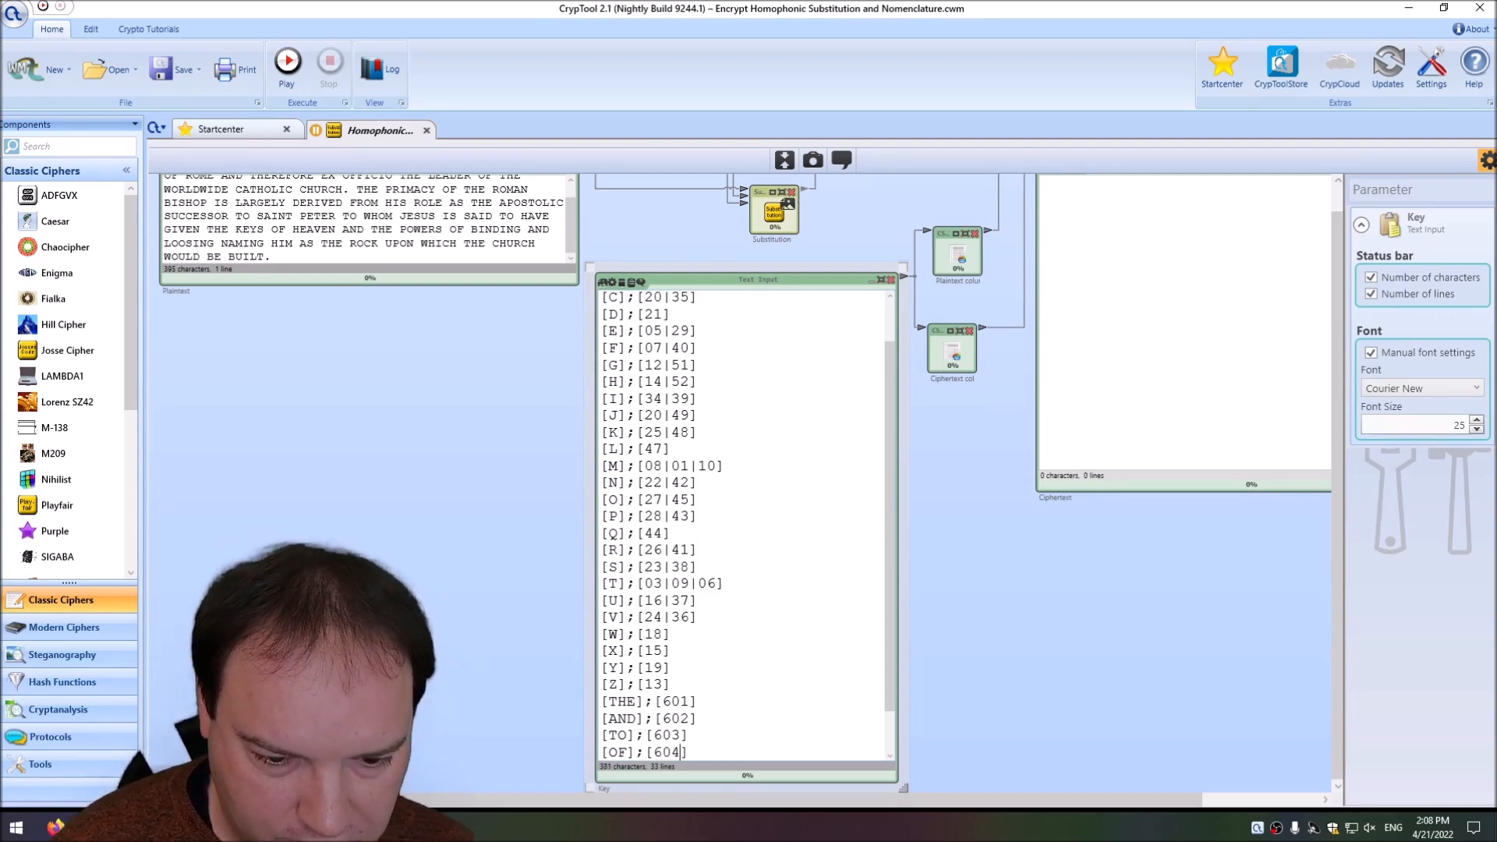
text(];[604])
Set off the common-word entries THE to OF with a blank line before and after them in the Key.
key(Return)
key(Return)
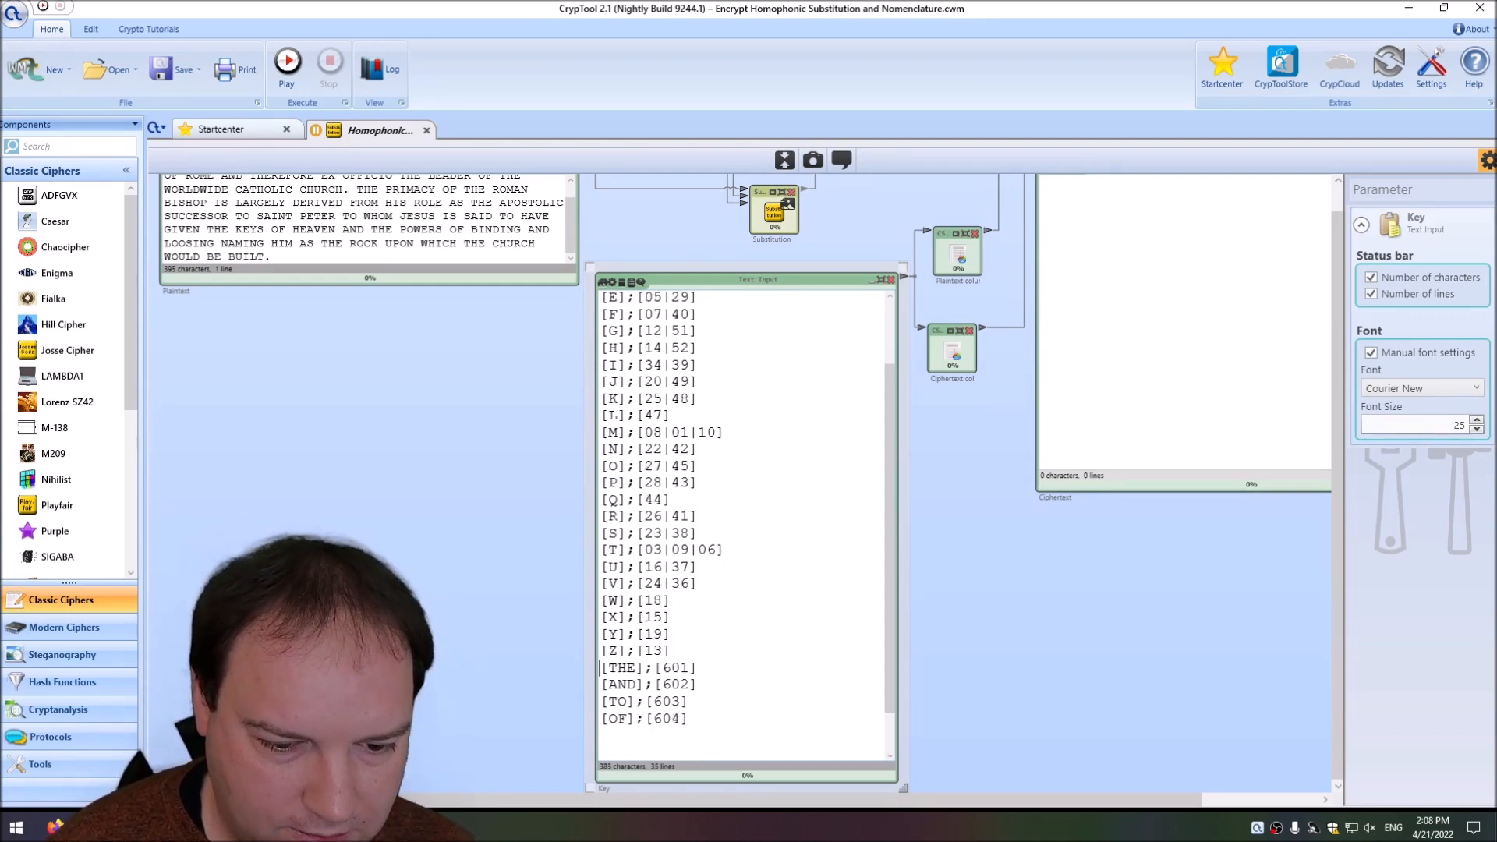
key(Return)
key(Down)
key(Down)
key(Down)
key(Return)
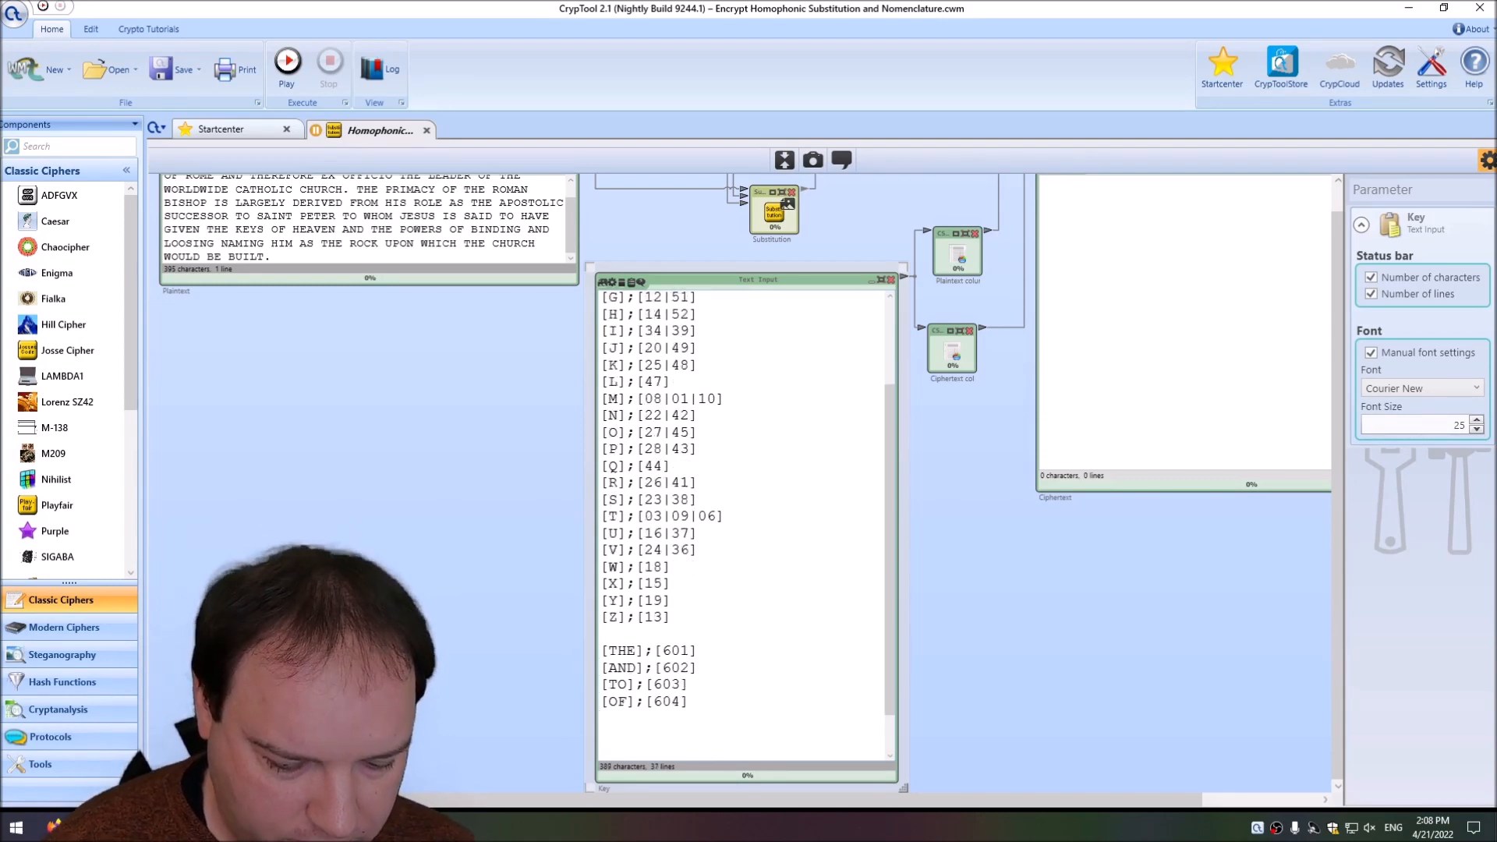
Add a Key entry below the common words that maps BISHOP to 7001.
text([BIS)
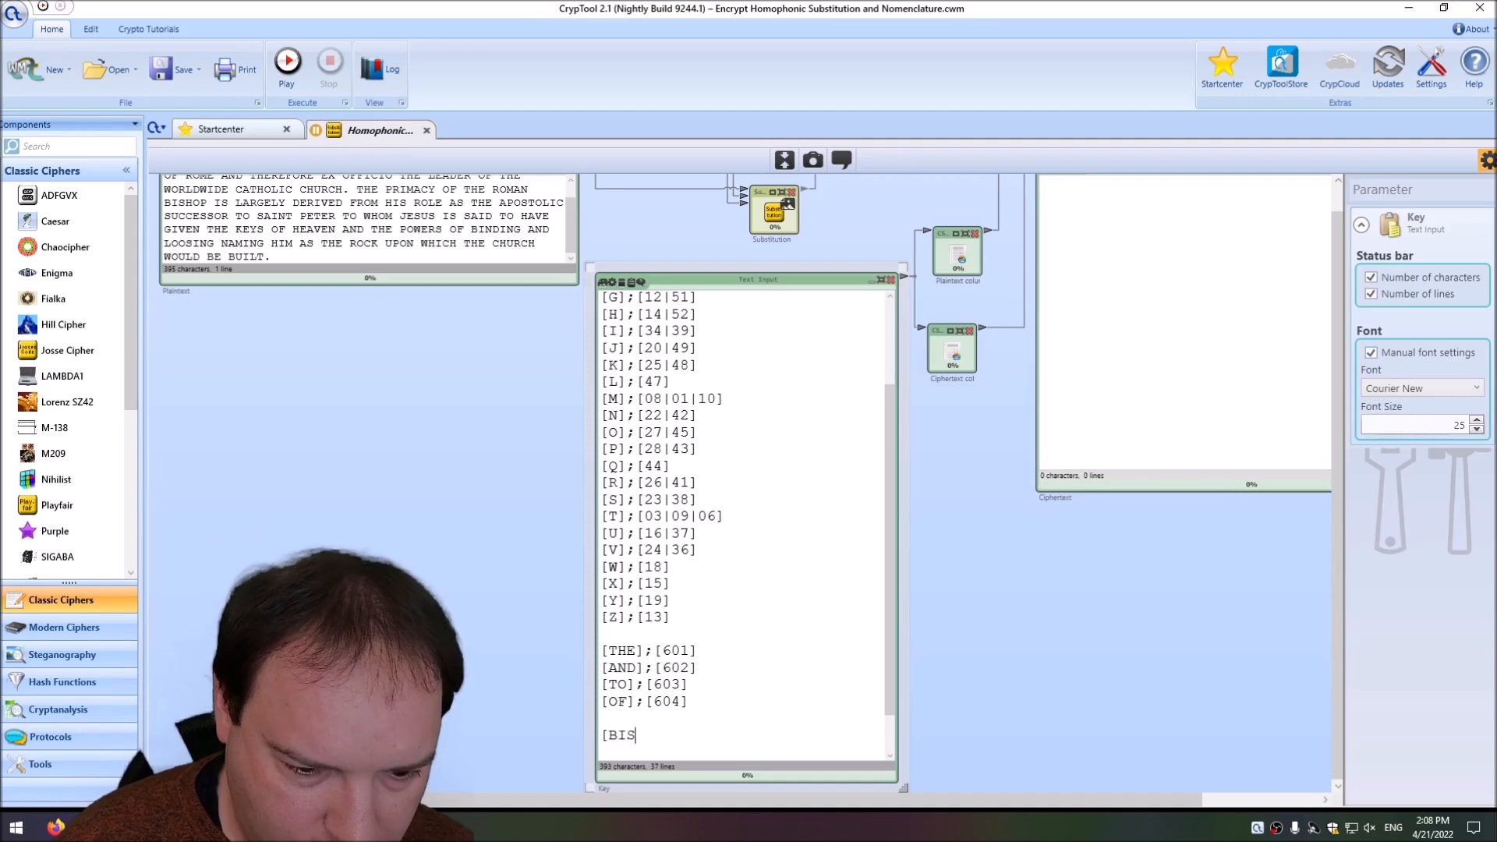
text(HOp)
key(BackSpace)
text(P];[)
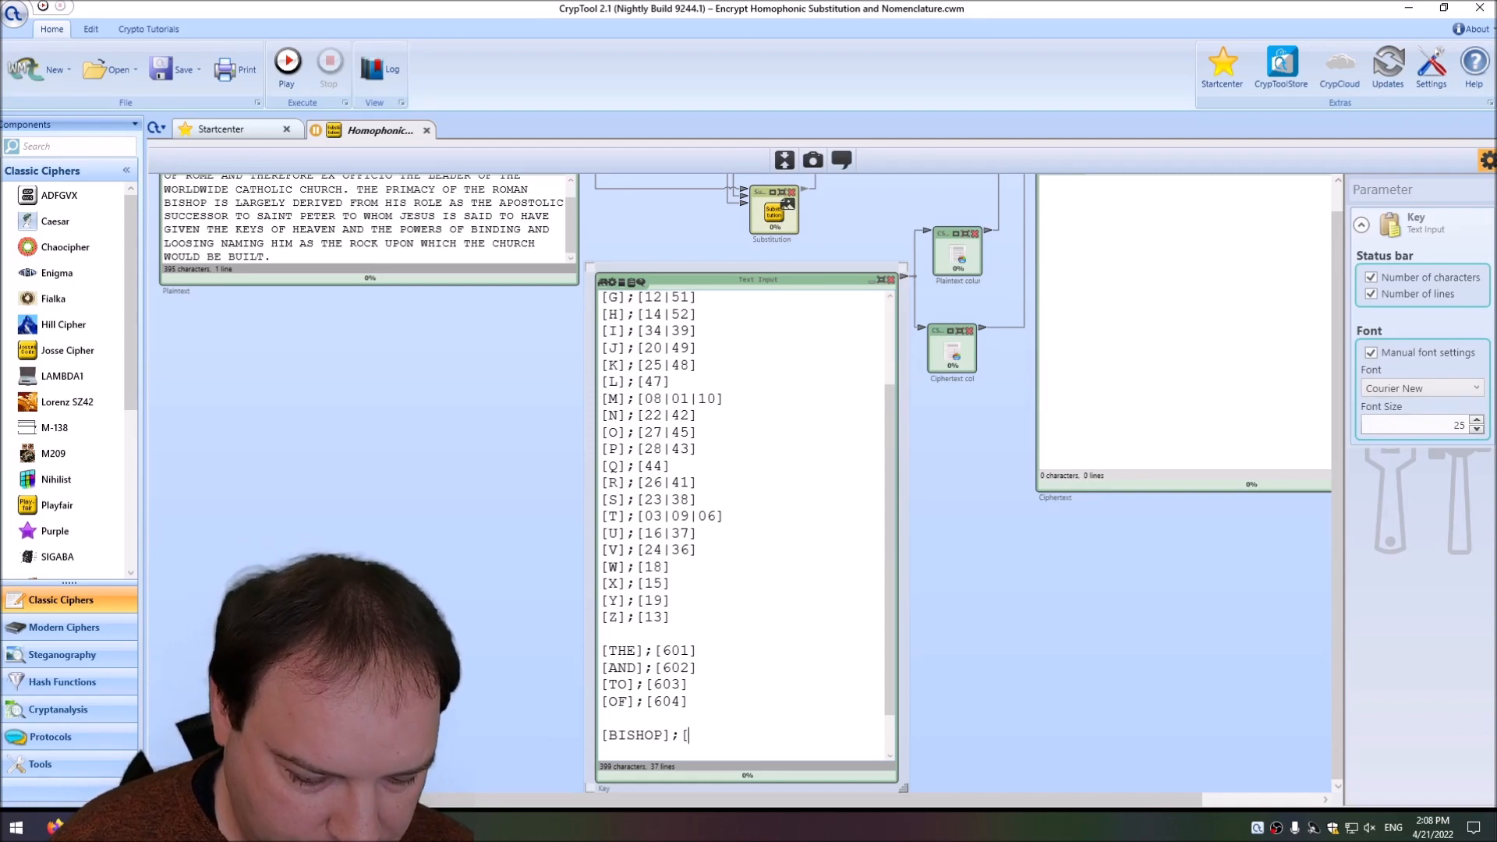
text(7001)
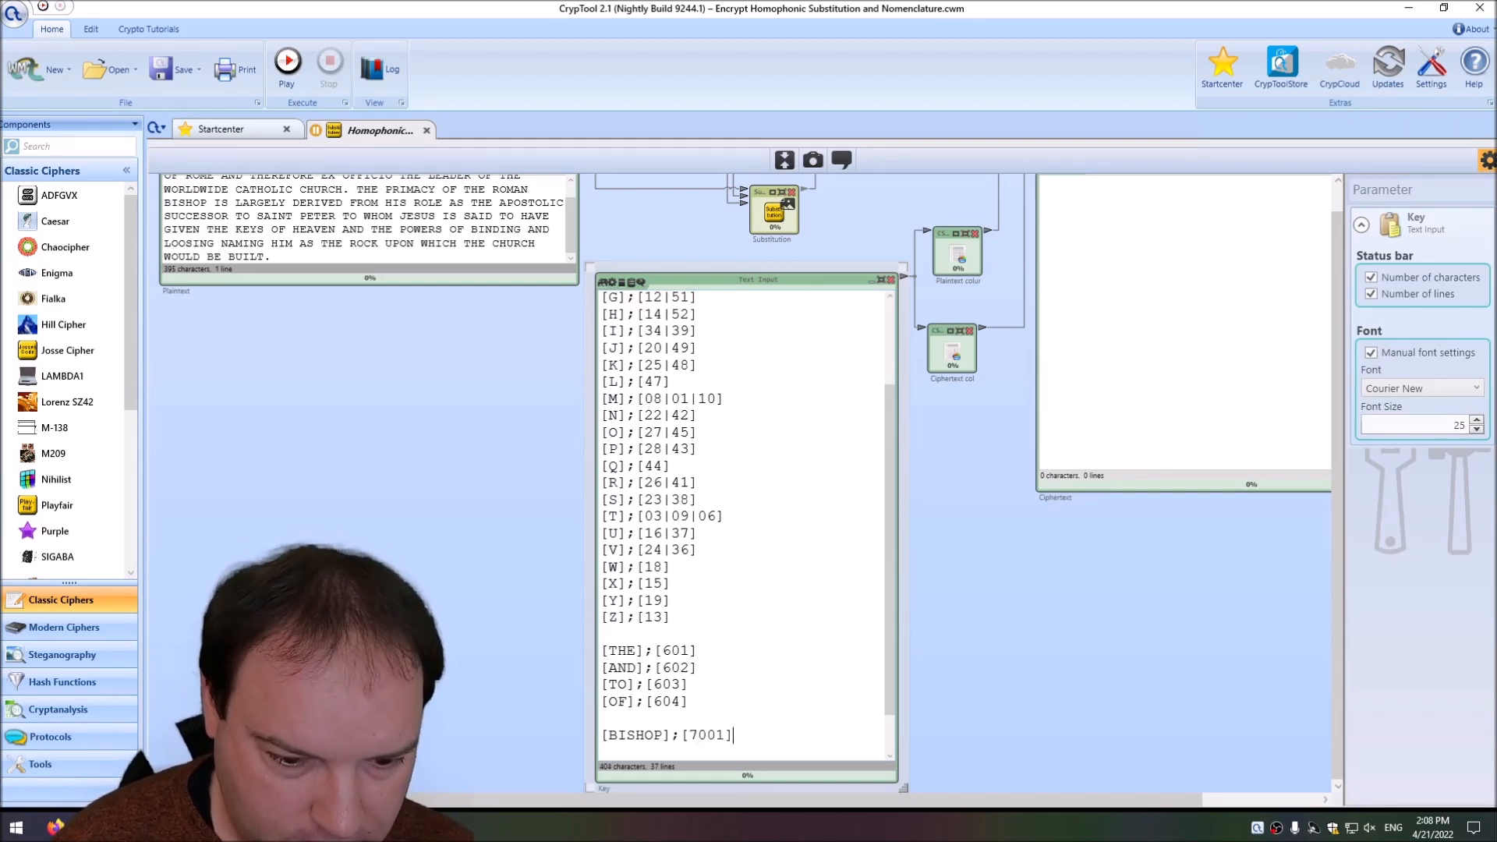
Duplicate the BISHOP entry on a new Key line and change the copy's word to ROME.
key(shift+End)
key(ctrl+c)
key(End)
key(Return)
key(ctrl+v)
Duplicate the ROME entry on a new Key line and change the copy's word to CHURCH.
key(Return)
key(Right)
key(shift+Right)
key(shift+Right)
key(shift+Right)
key(shift+Right)
key(shift+Right)
key(shift+Right)
key(shift+Right)
key(shift+Left)
text(ROME)
key(Home)
key(shift+End)
key(ctrl+c)
key(End)
key(Return)
key(ctrl+v)
key(shift+Right)
key(shift+Right)
key(shift+Right)
key(shift+Right)
text(CHIRCH)
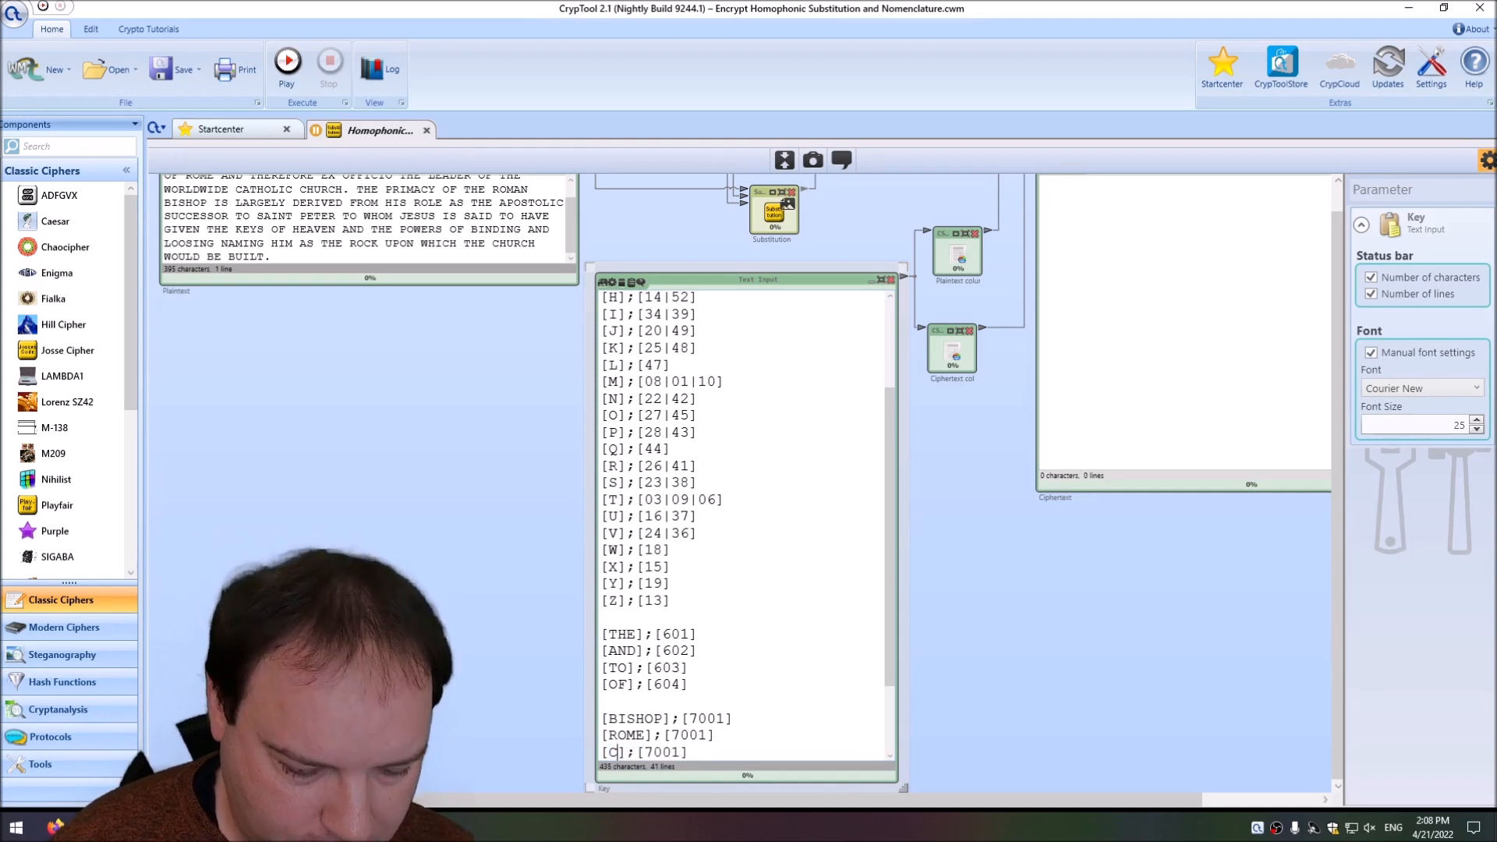
key(BackSpace)
text(URCH)
Set the code of ROME to 7002 and the code of CHURCH to 7003.
key(Left)
key(shift+Left)
text(2)
key(Down)
key(shift+Left)
text(3)
Paste another entry below CHURCH and turn it into JESUS with code 7004.
key(End)
key(Return)
key(ctrl+v)
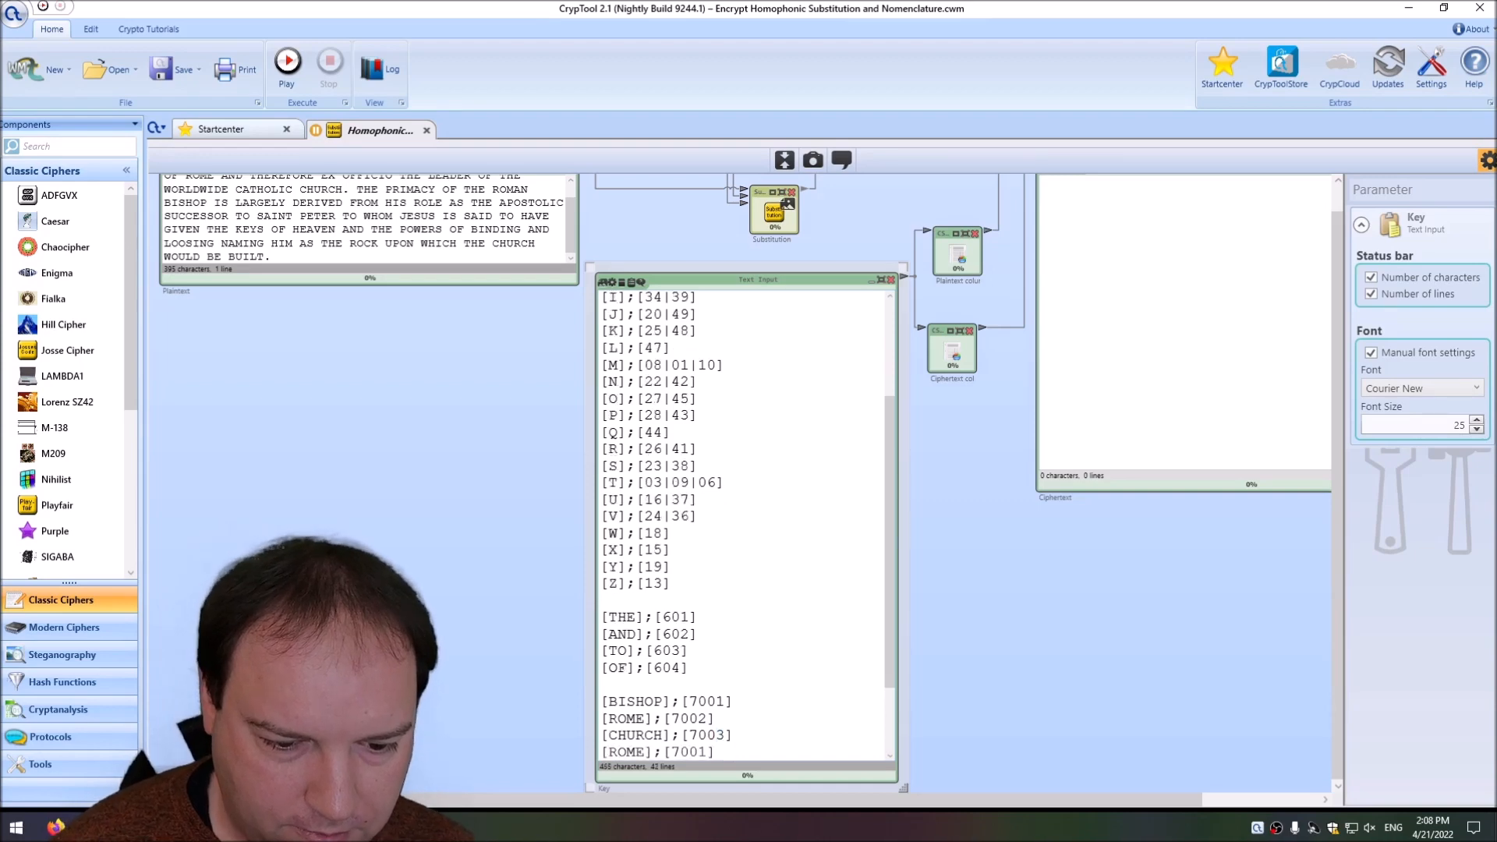
scroll(173, 197, up, 1)
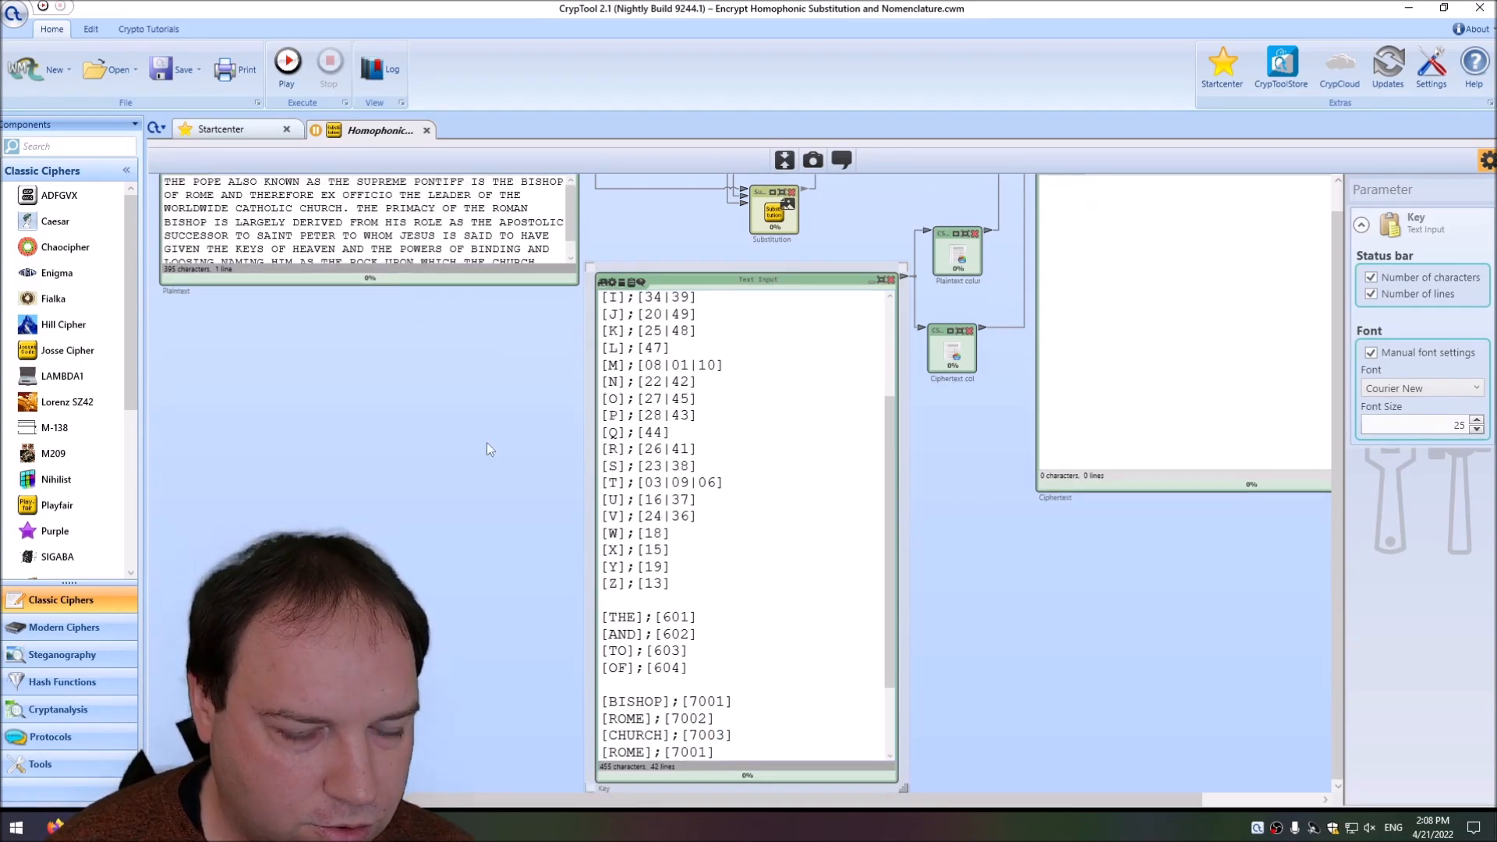
double_click(638, 751)
text(JESUS)
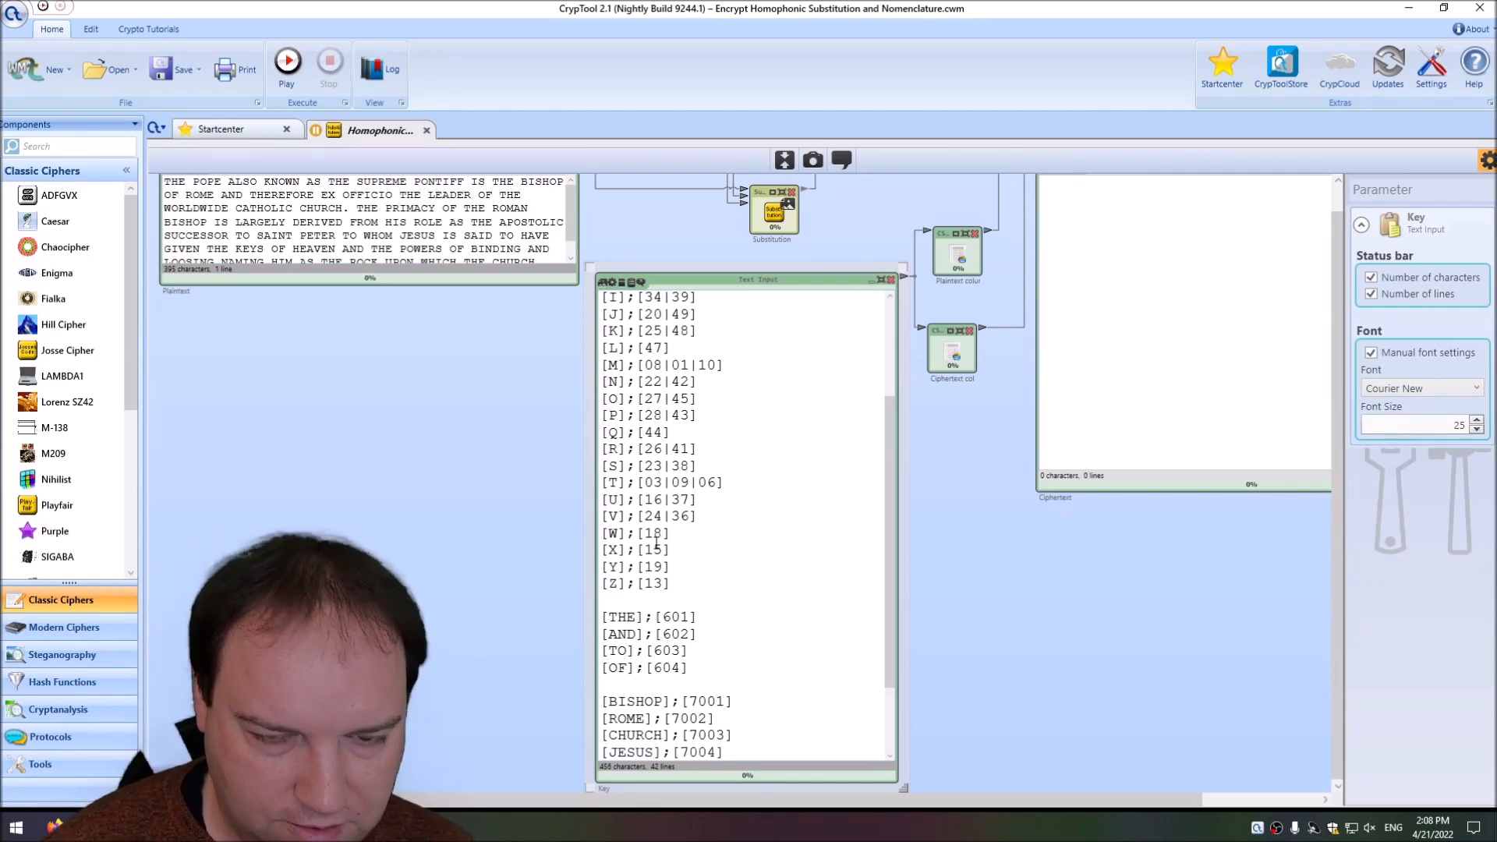
Run the workspace to encrypt the plaintext with the extended nomenclature key.
scroll(1089, 668, up, 1)
click(1488, 160)
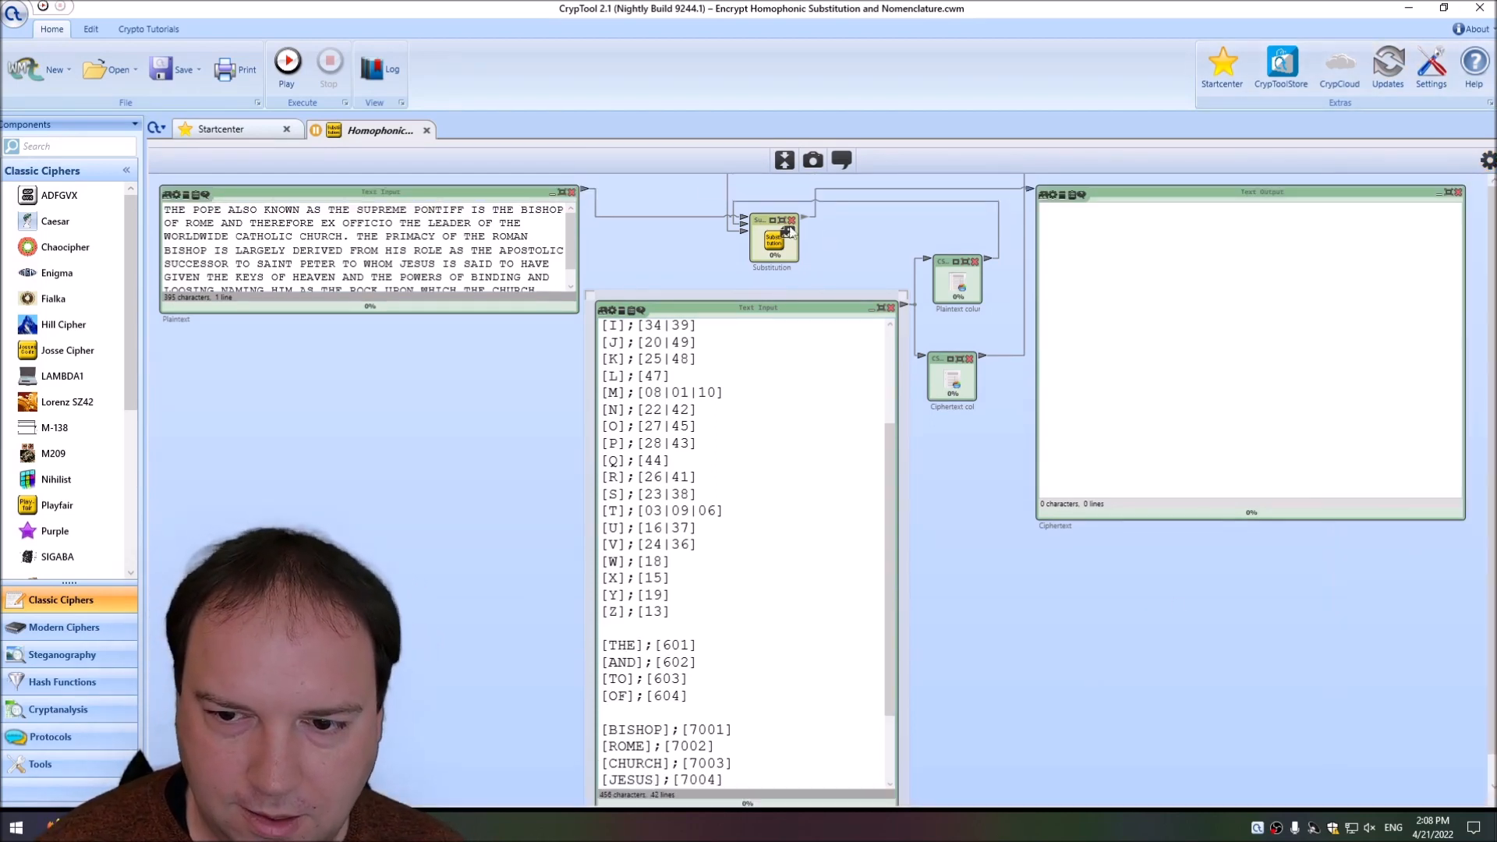
click(288, 64)
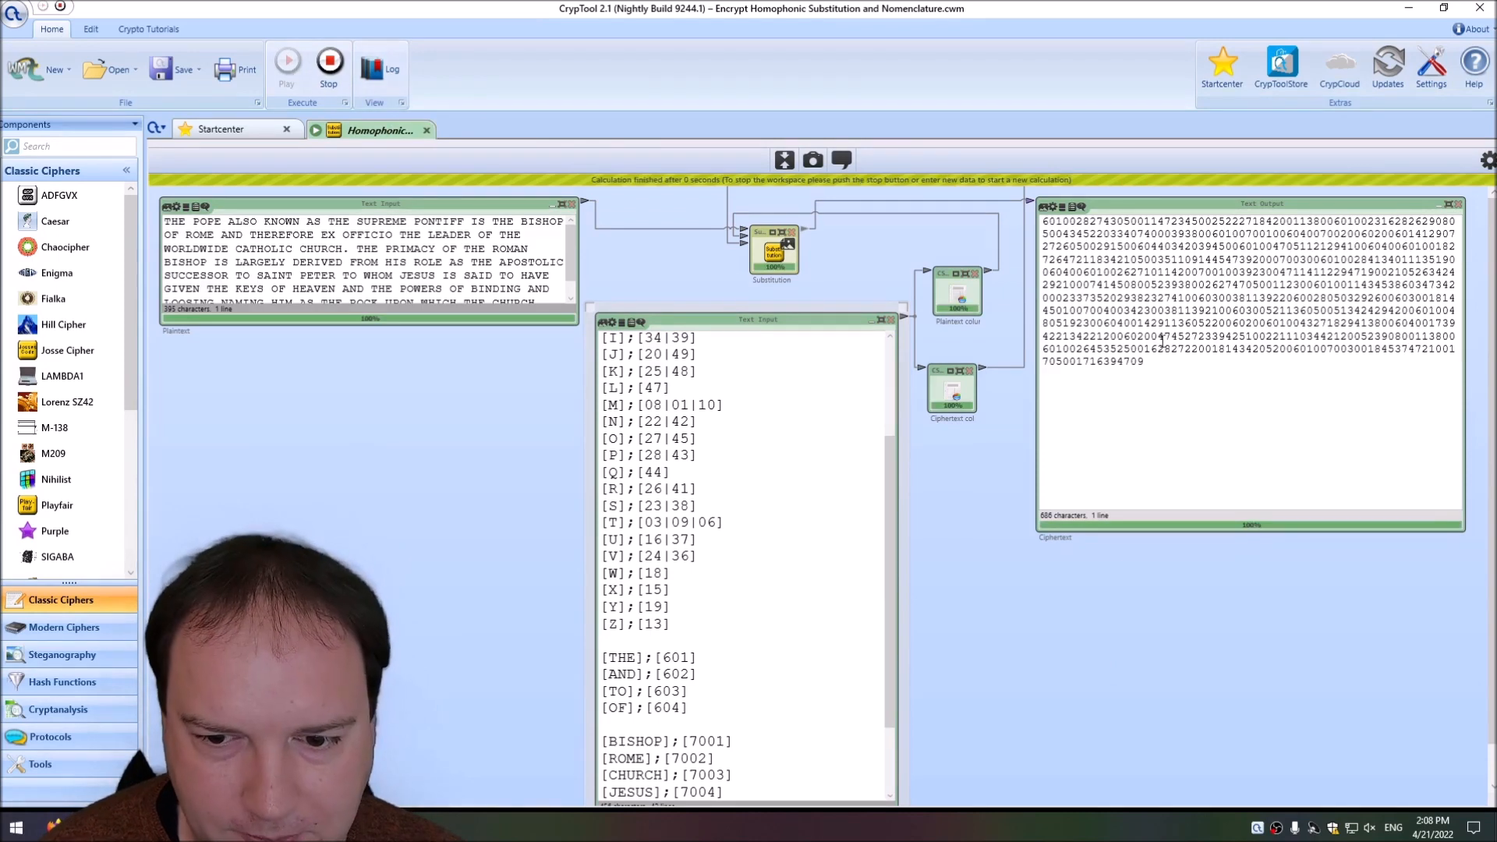
Copy the new ciphertext, stop the workspace, and paste it over the text in the Plaintext input.
click(1133, 339)
key(ctrl+a)
key(ctrl+c)
click(330, 66)
click(378, 233)
key(ctrl+a)
key(ctrl+v)
Switch the Substitution action to Decrypt and run the workspace to recover the text.
click(775, 241)
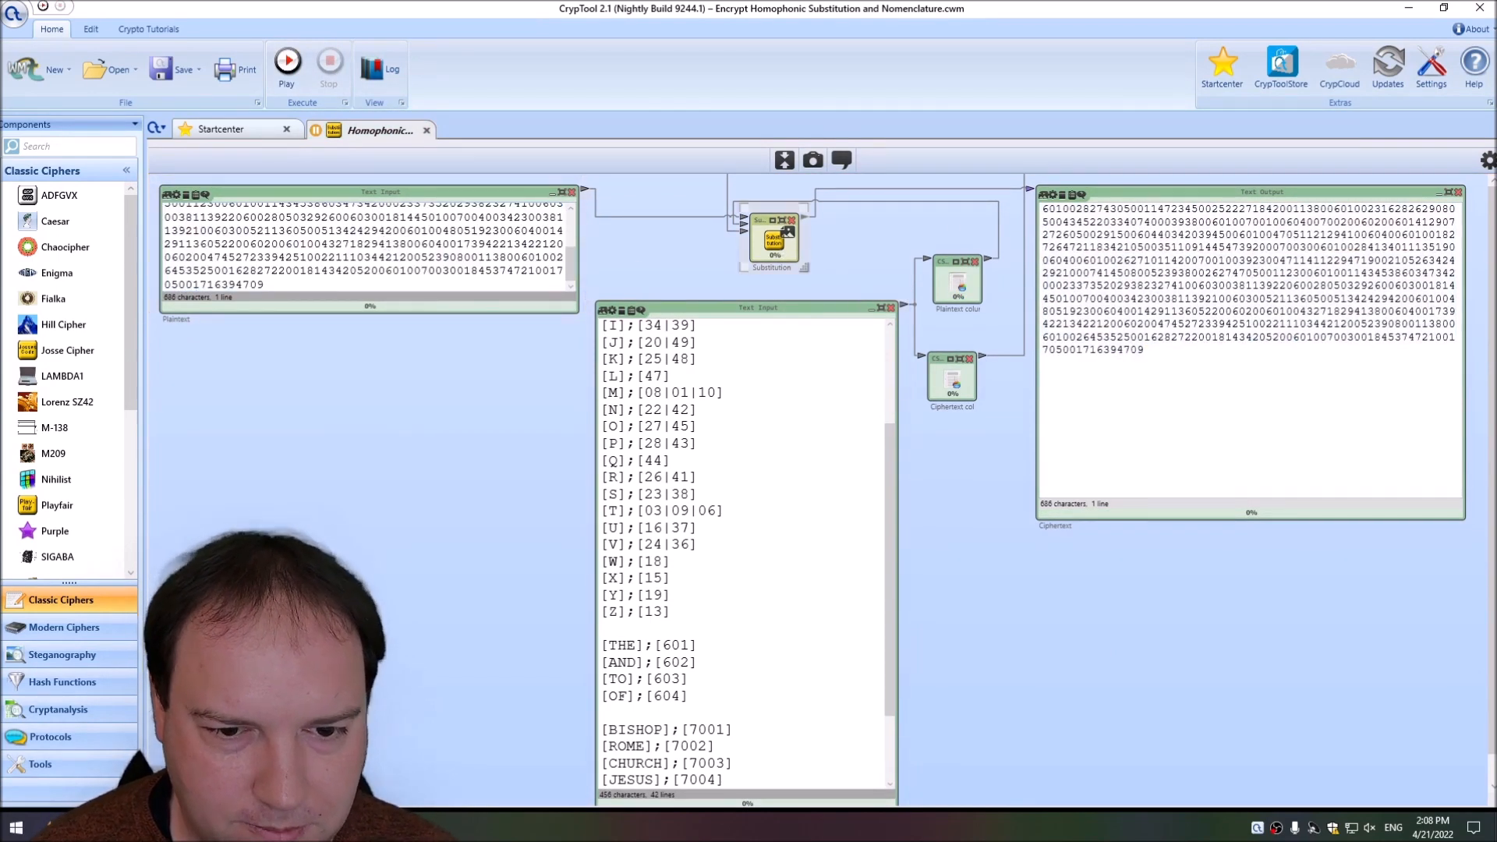
click(1488, 160)
click(1387, 283)
click(1384, 318)
click(296, 71)
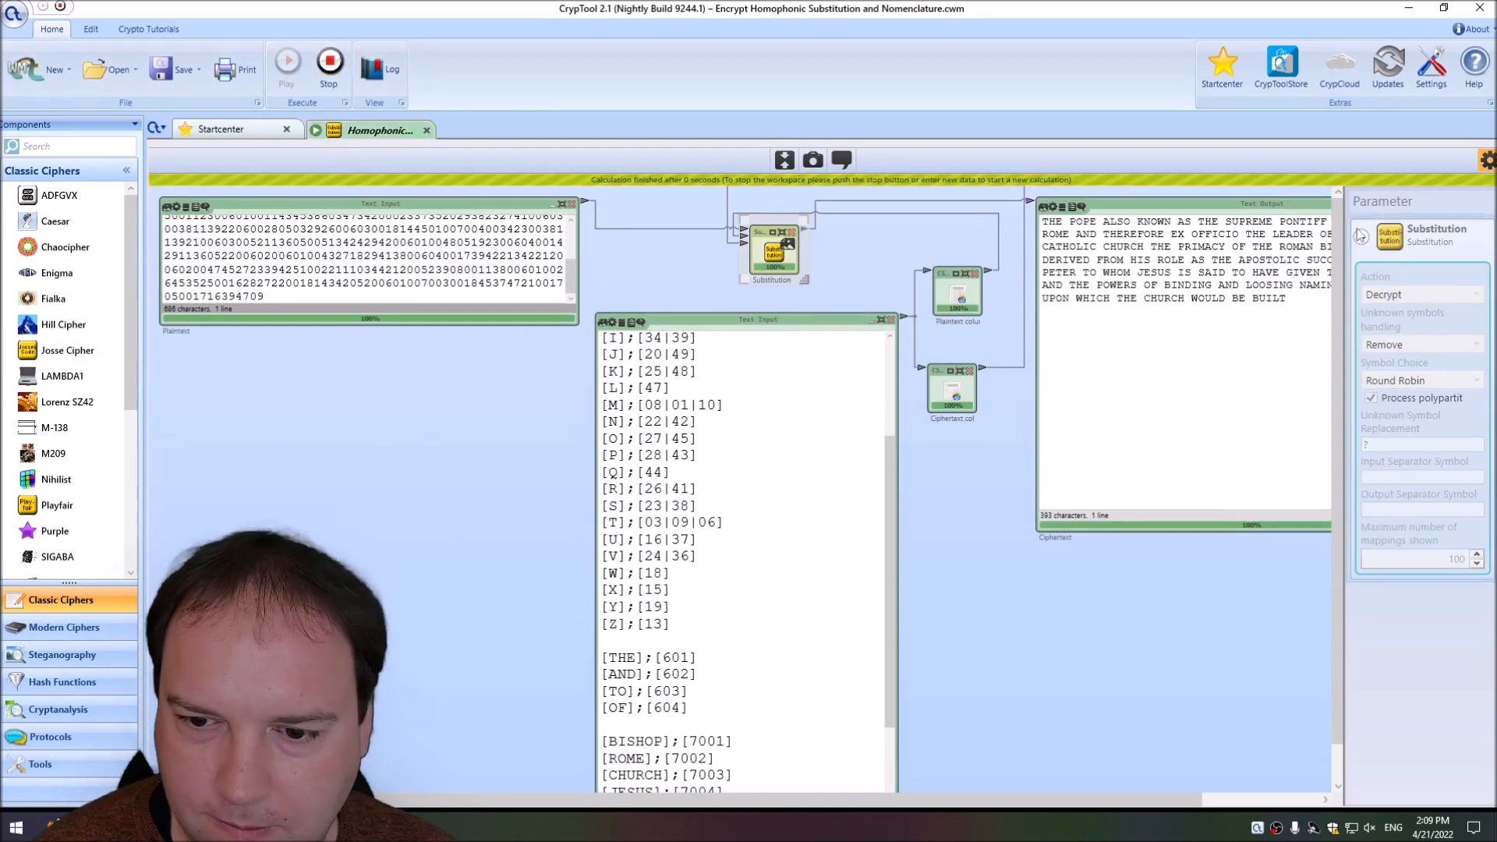
click(1487, 161)
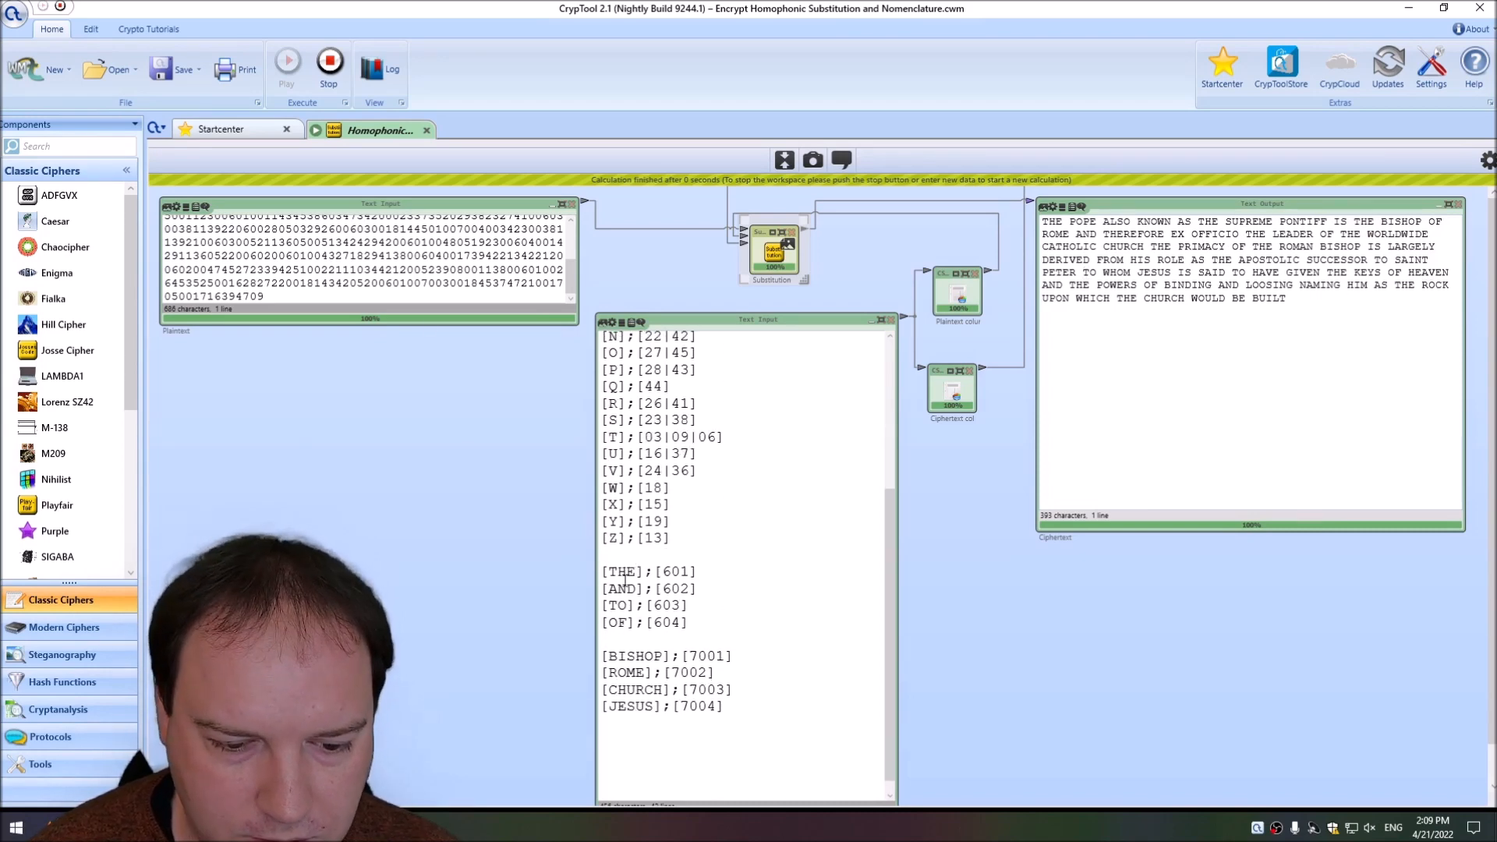
Stop the workspace and undo the ciphertext paste in the Plaintext input.
click(329, 69)
key(ctrl+z)
click(1180, 337)
Add nomenclature entries to the end of the key mapping PETER to 7008 and HEAVEN to 7009.
click(693, 696)
click(782, 702)
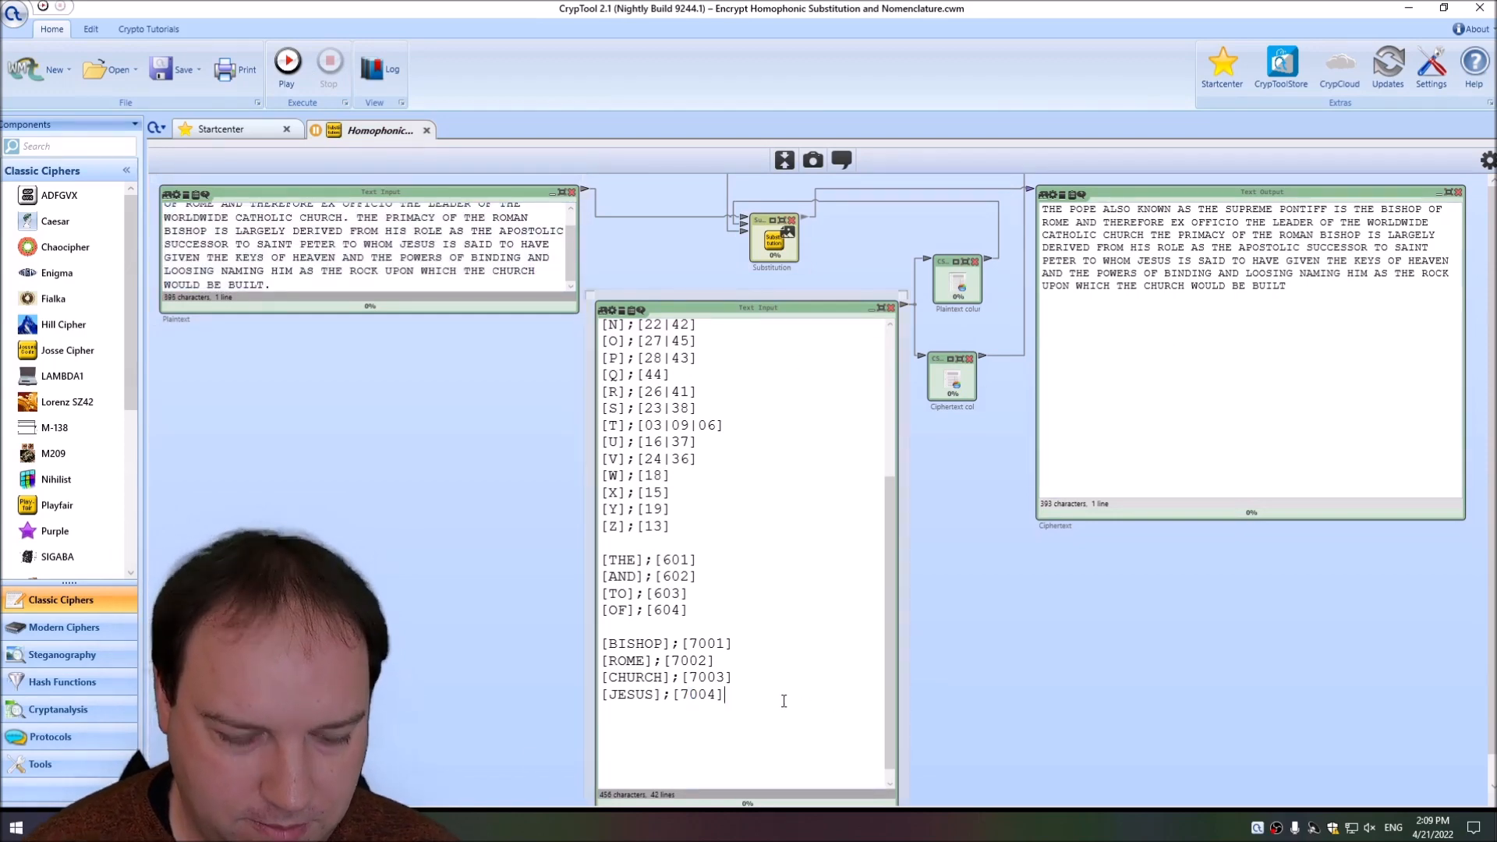
key(Return)
text([PETER)
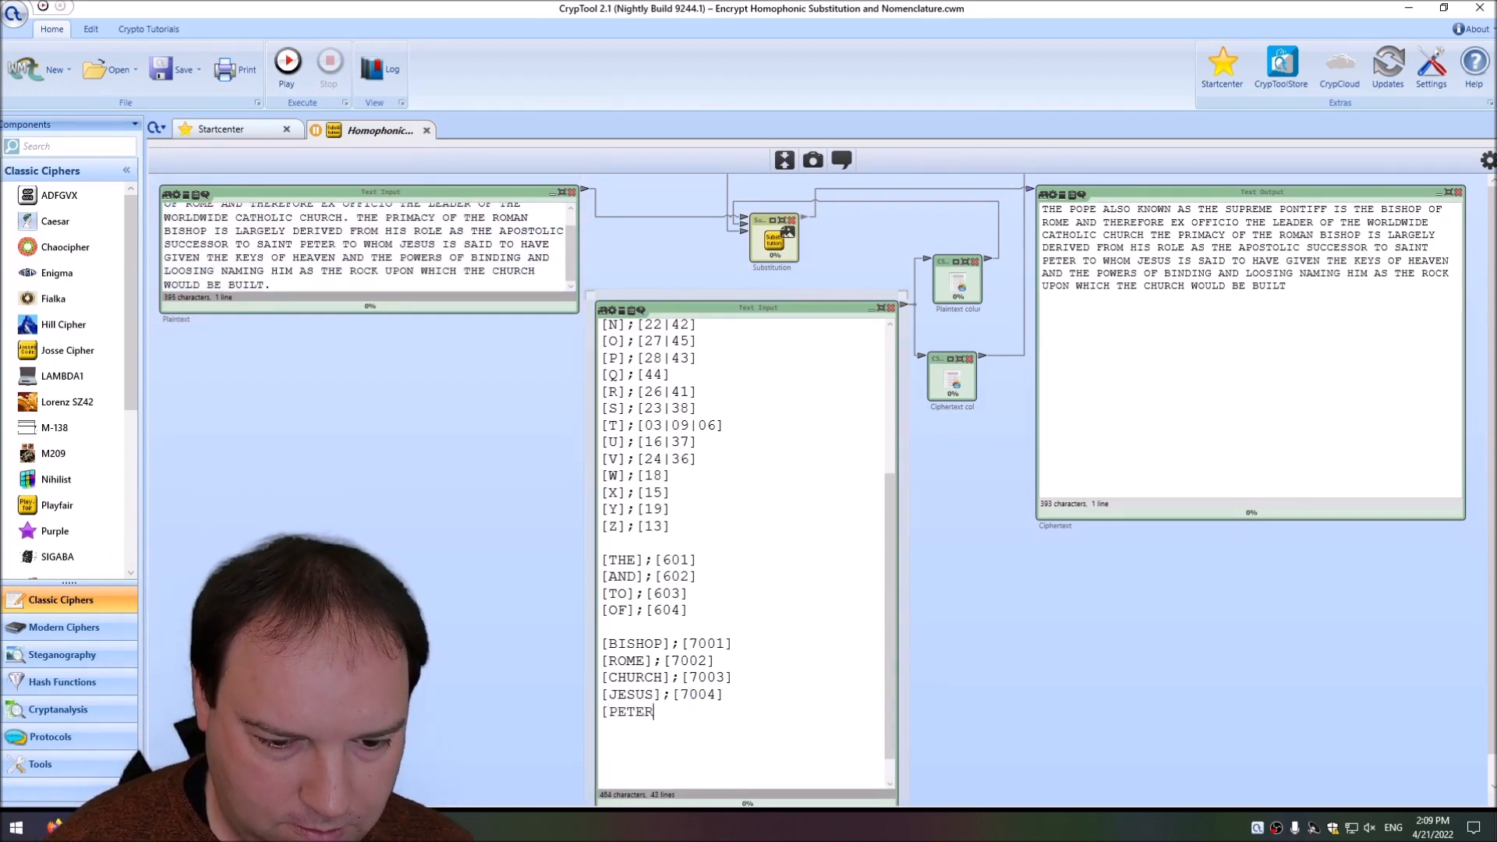
text(];[)
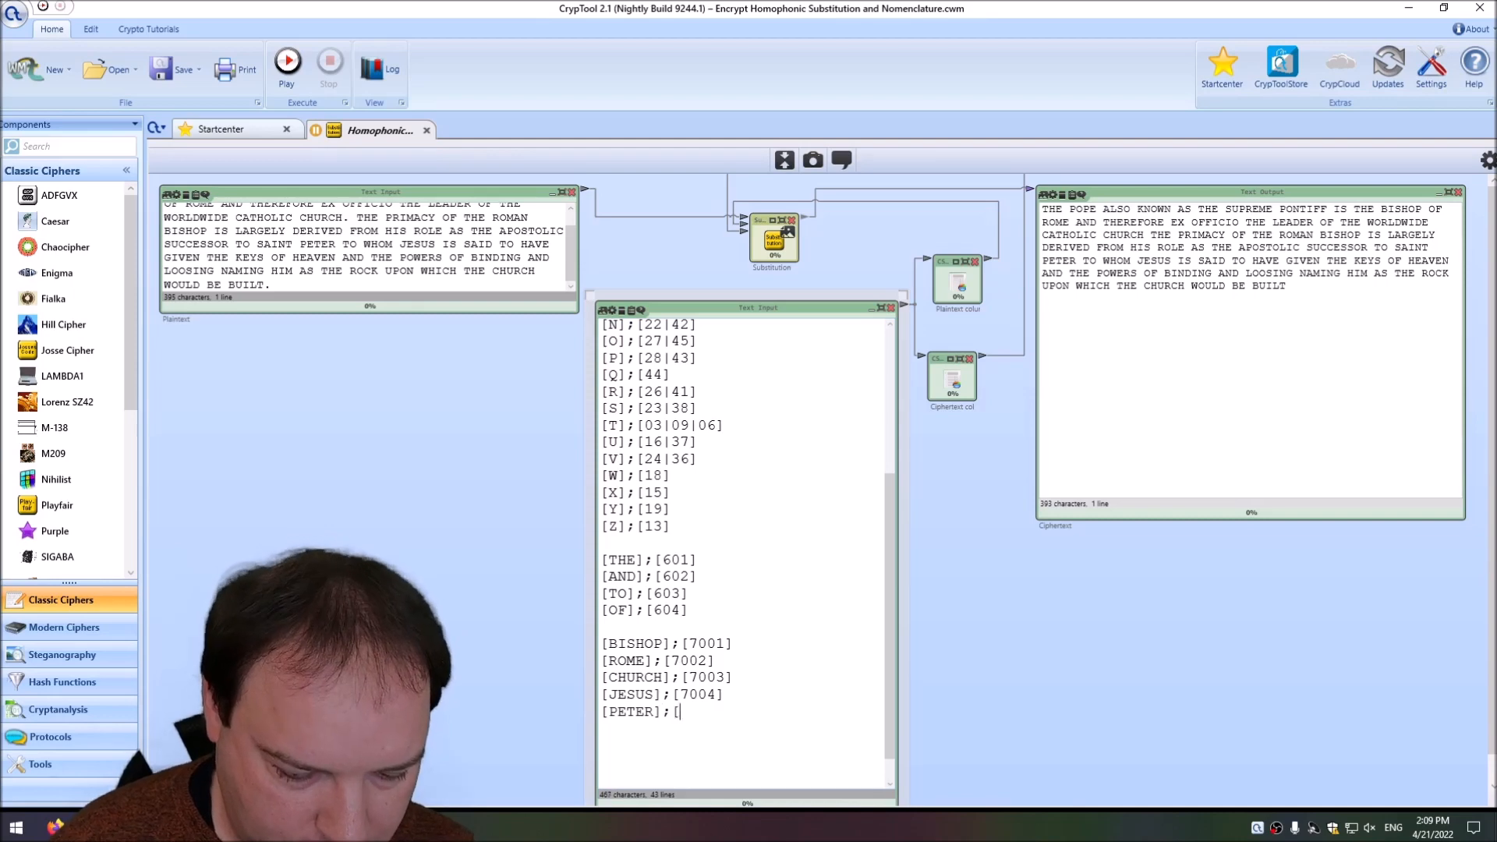
text(7008])
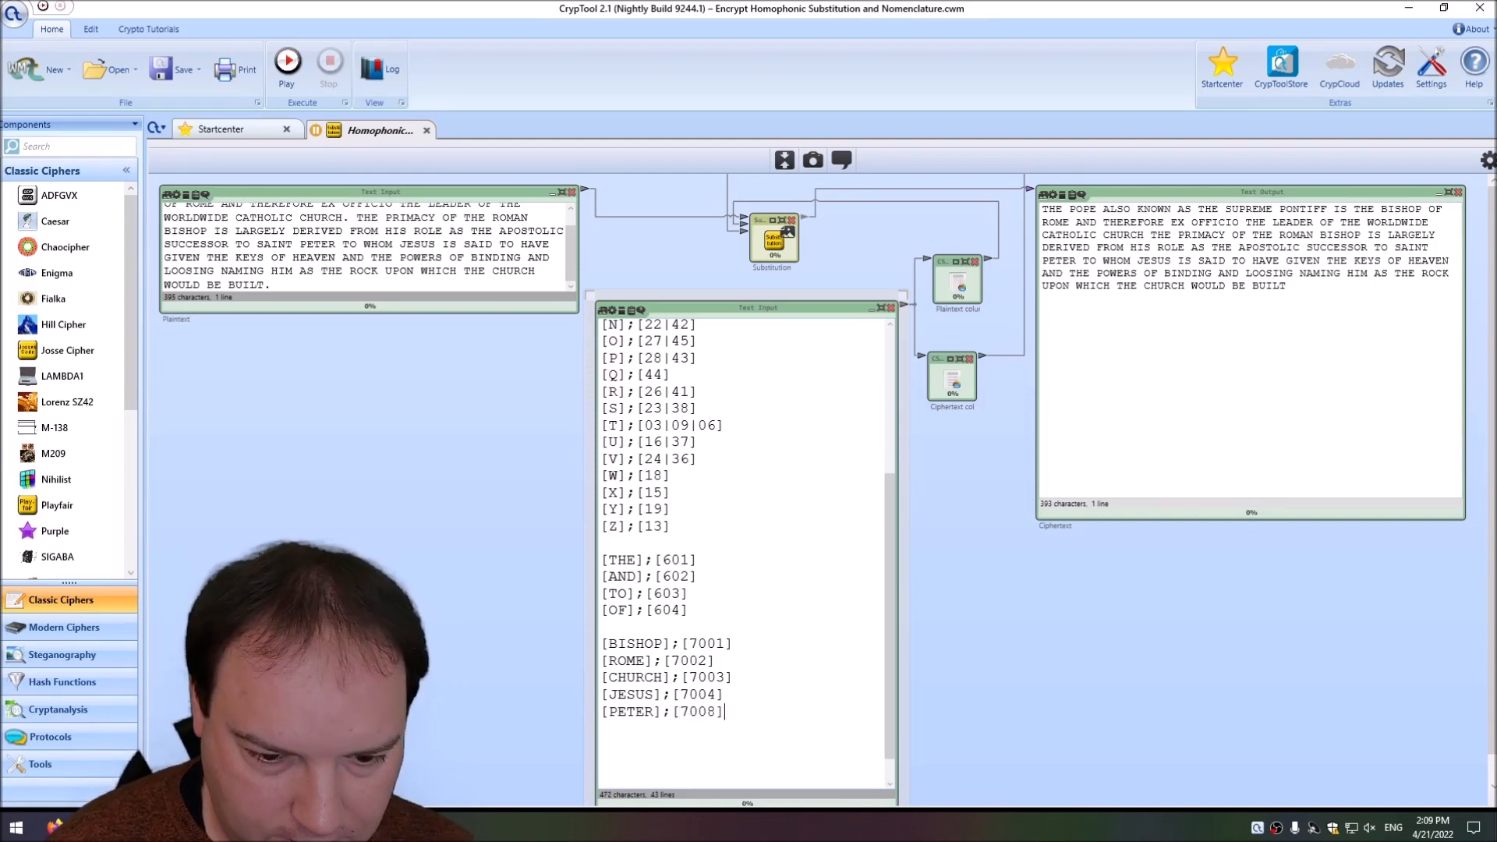
key(Return)
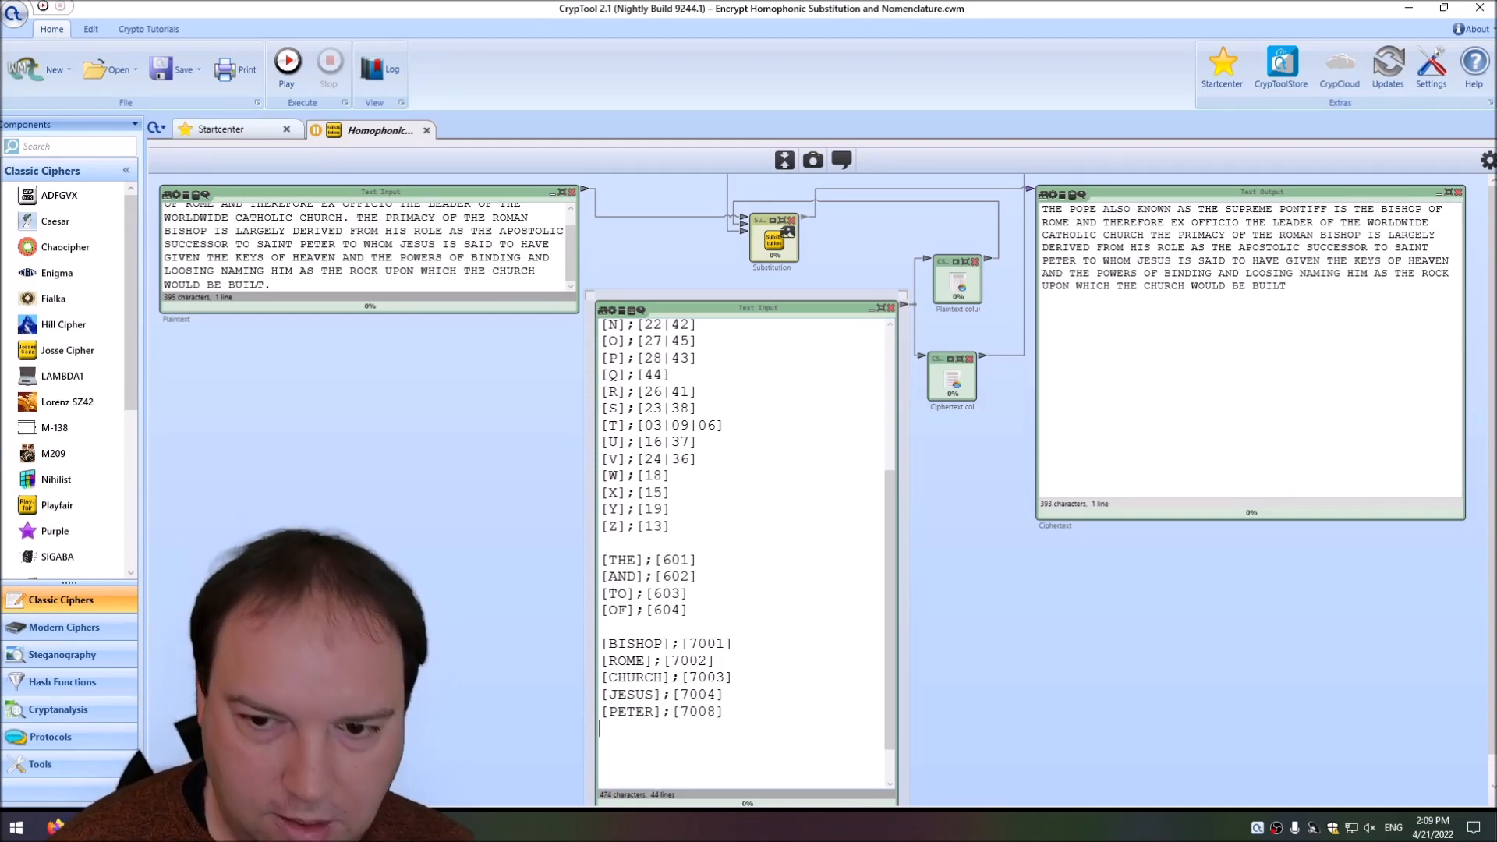
scroll(425, 244, up, 1)
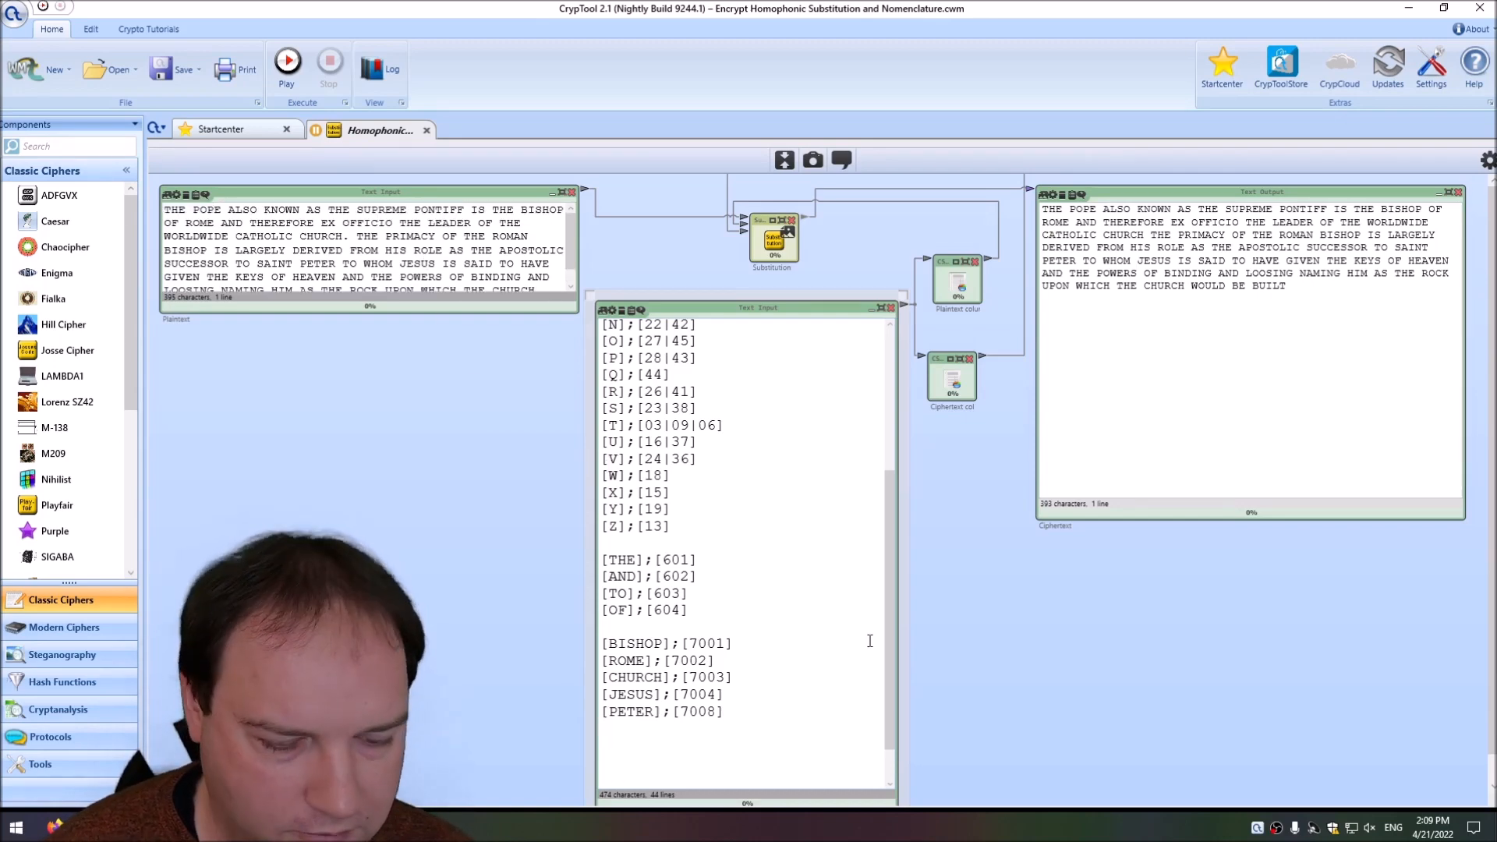
text([HEAVEN)
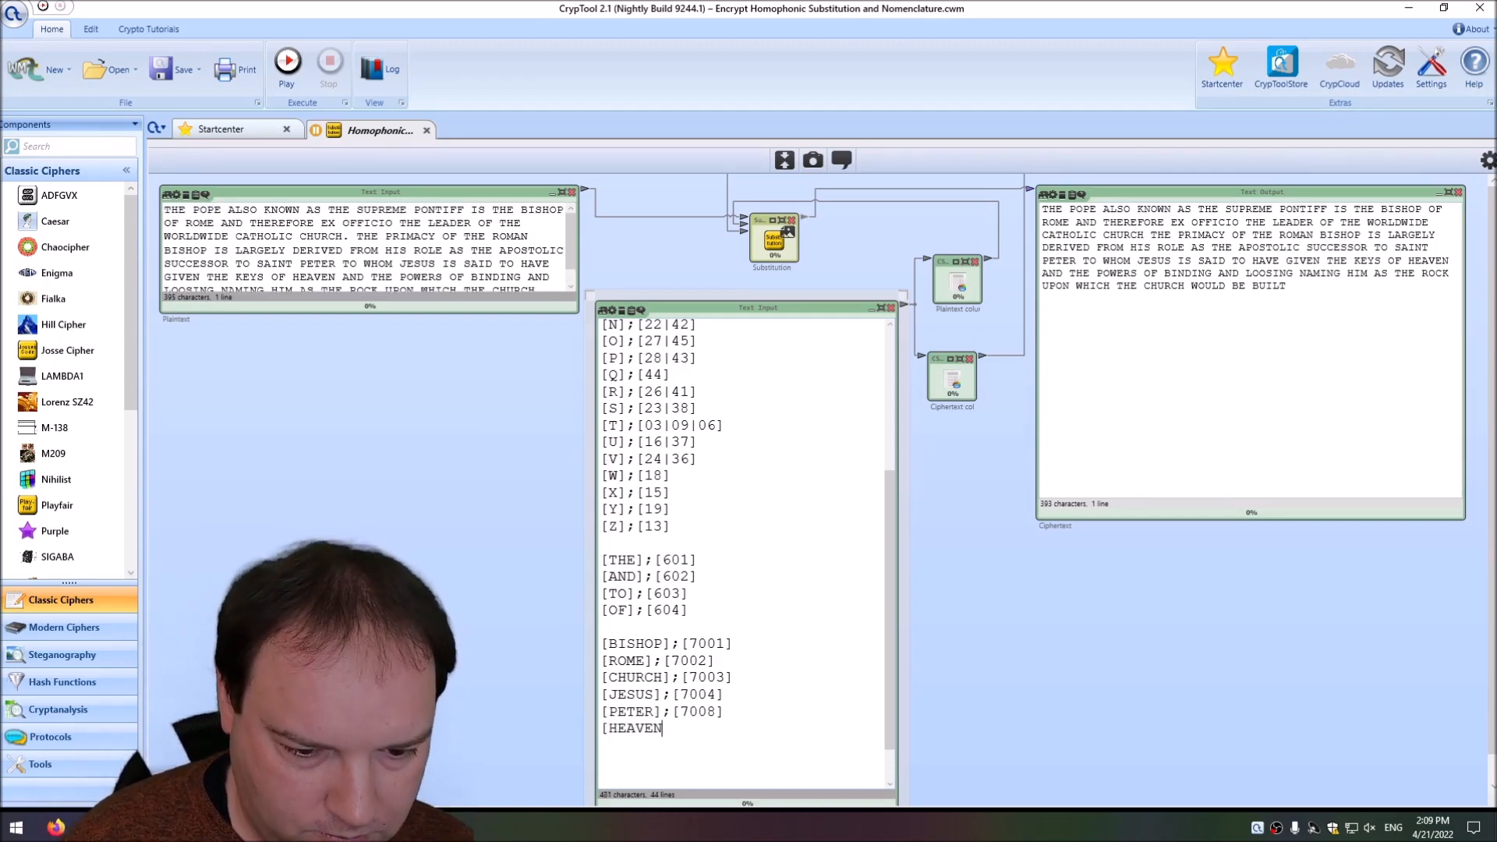
text(];[7009)
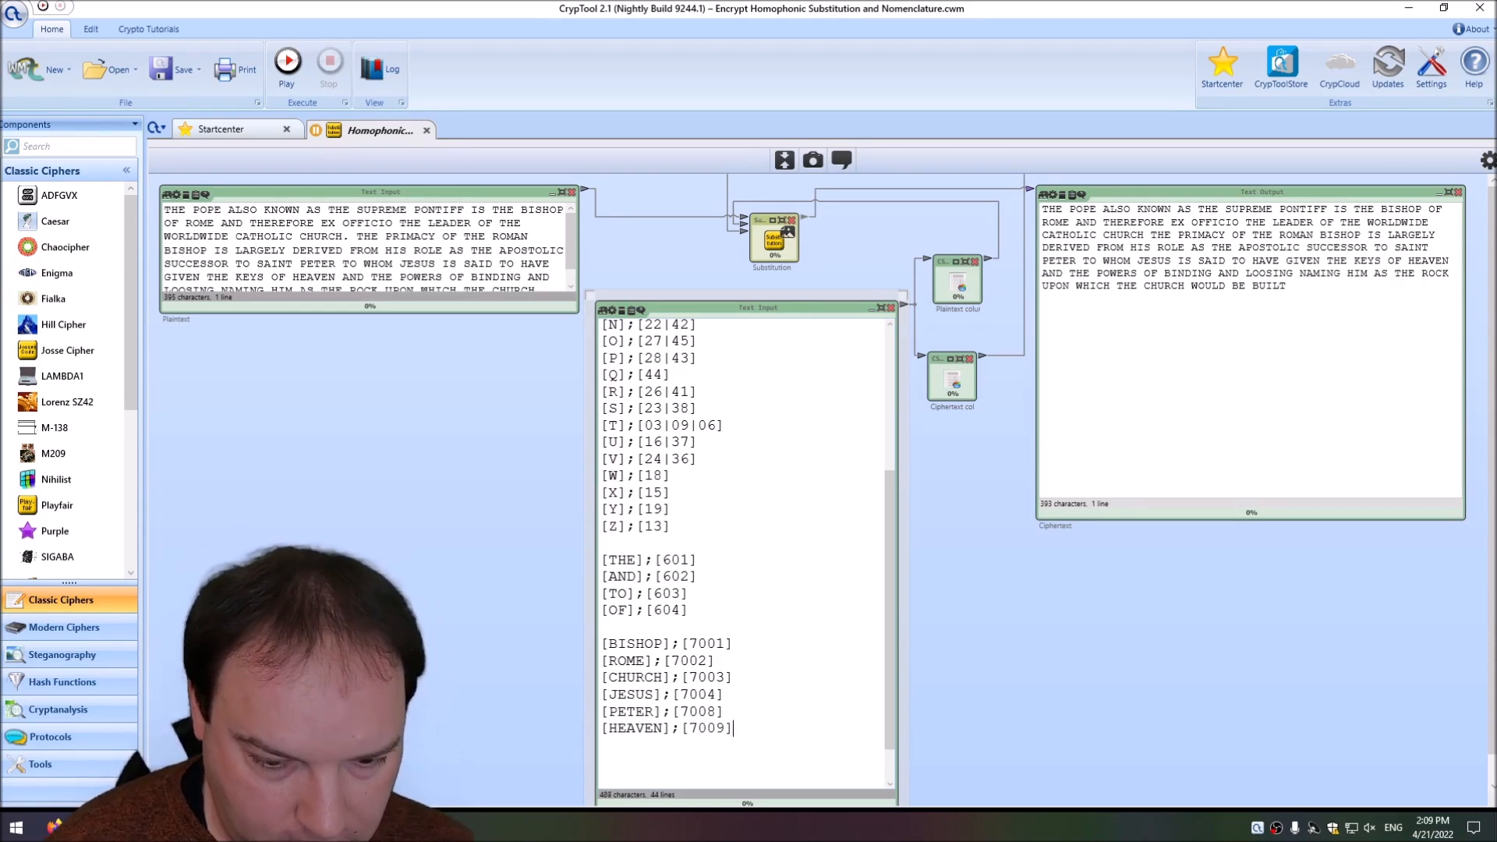
Set the Substitution action to Encrypt and run the workspace to encrypt the plaintext with the PETER and HEAVEN entries.
scroll(781, 580, up, 5)
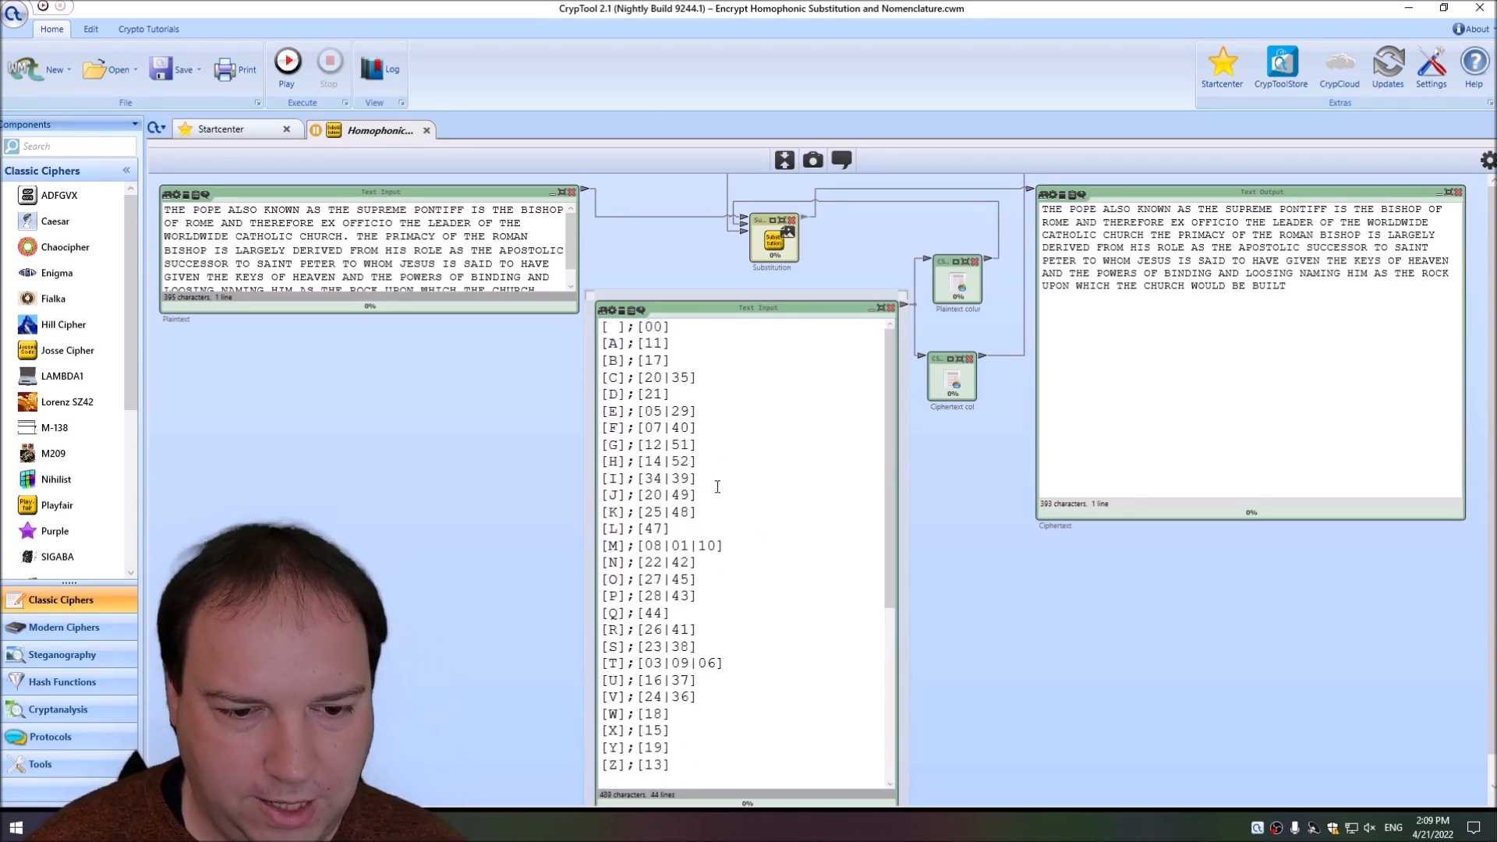
scroll(662, 497, down, 3)
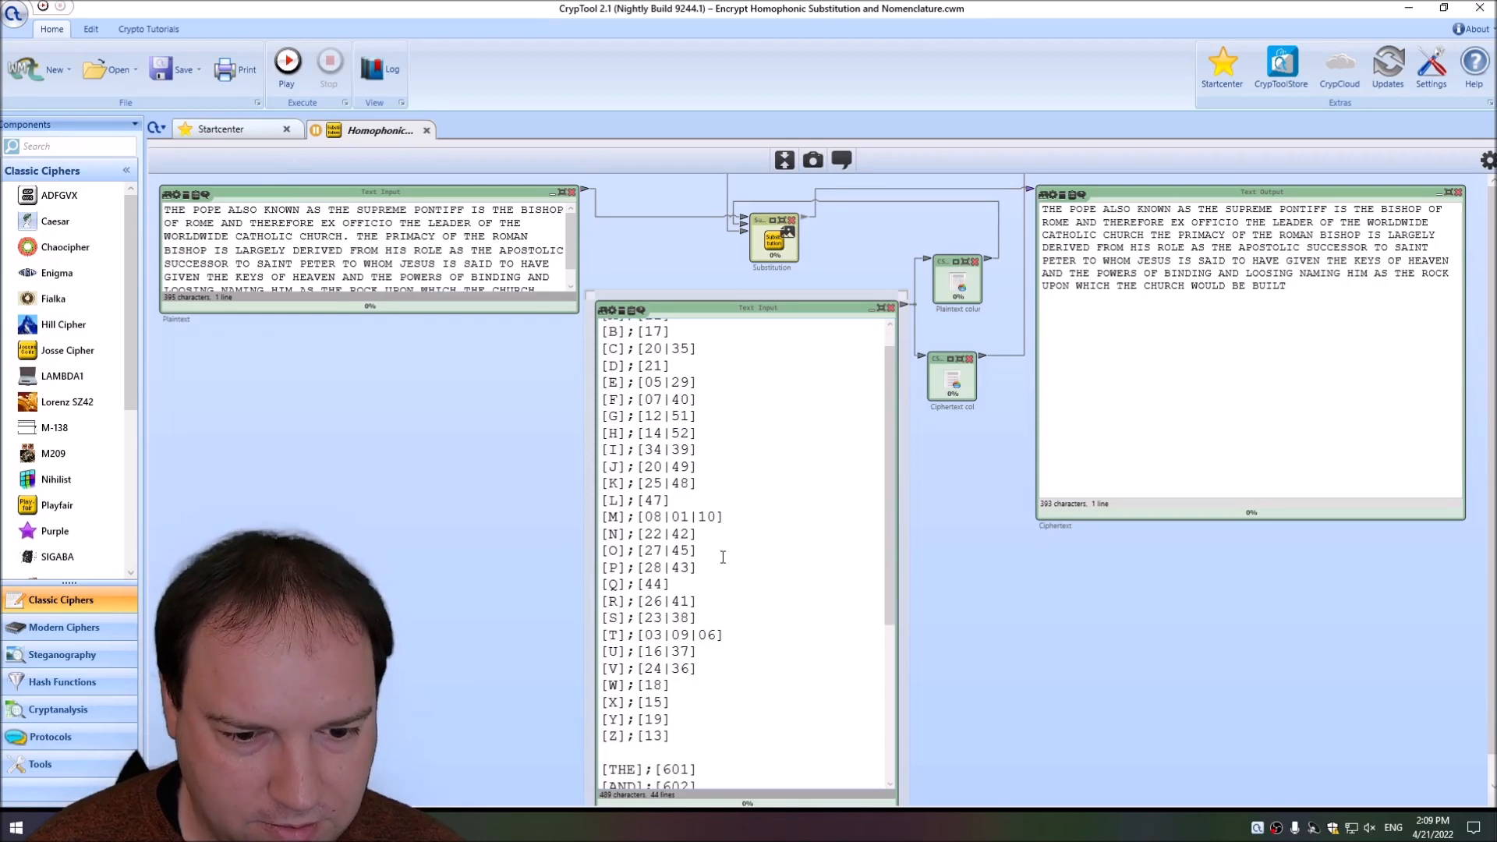
scroll(633, 719, down, 2)
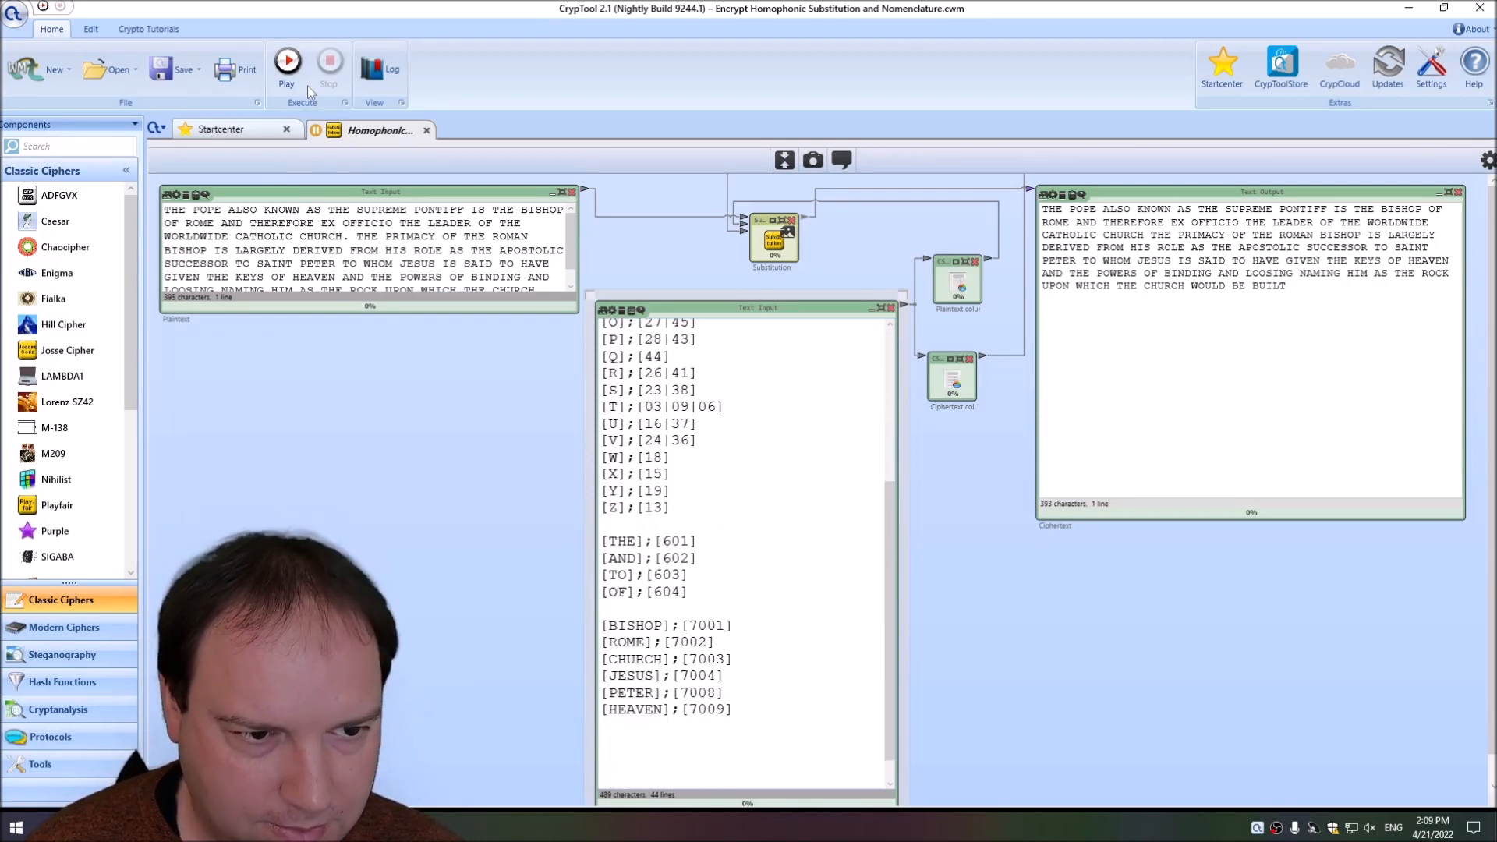
click(287, 62)
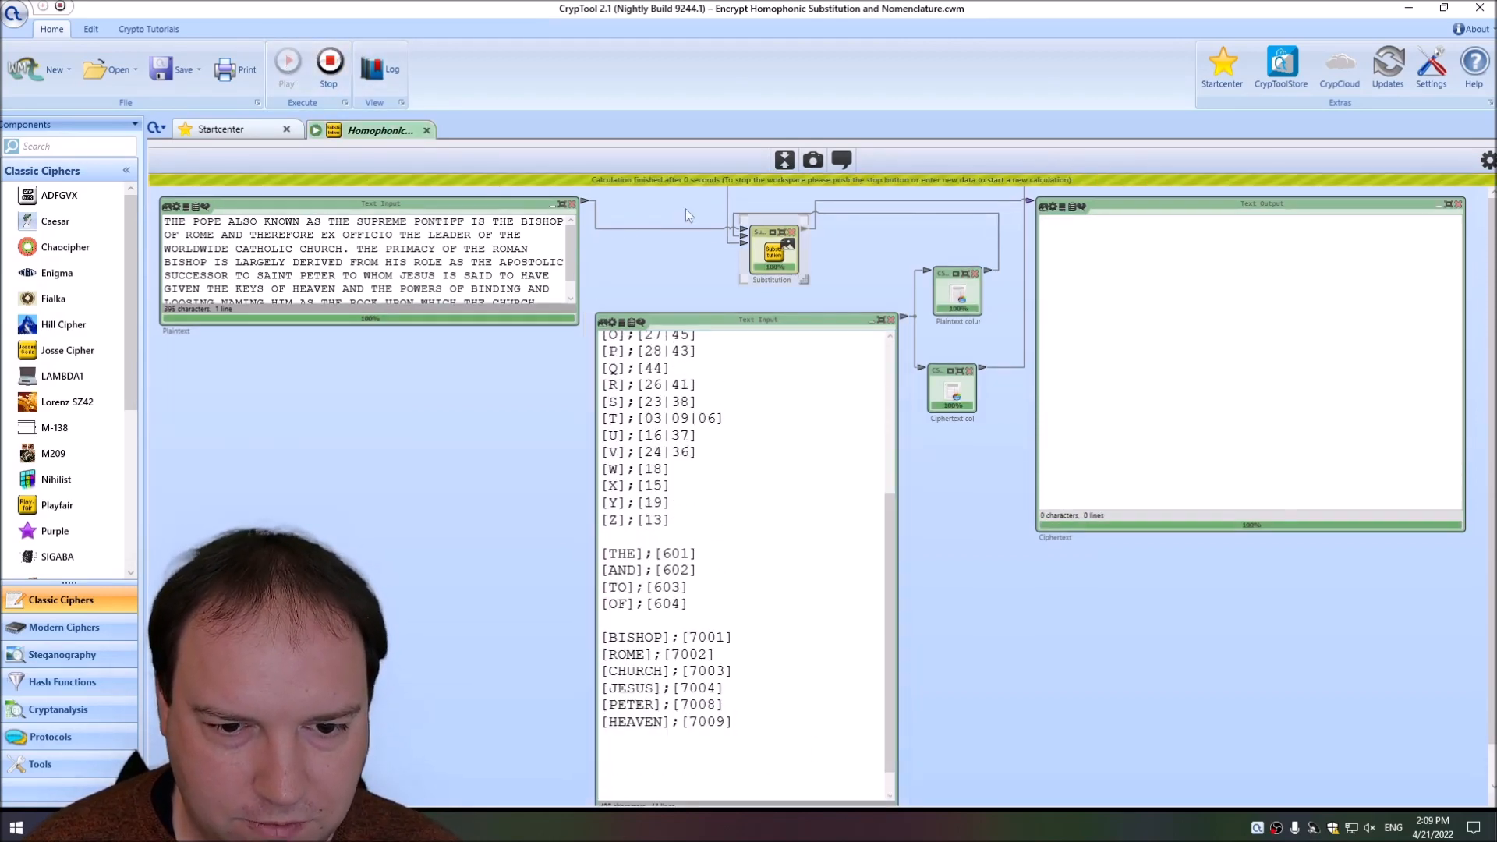
click(330, 64)
click(1488, 160)
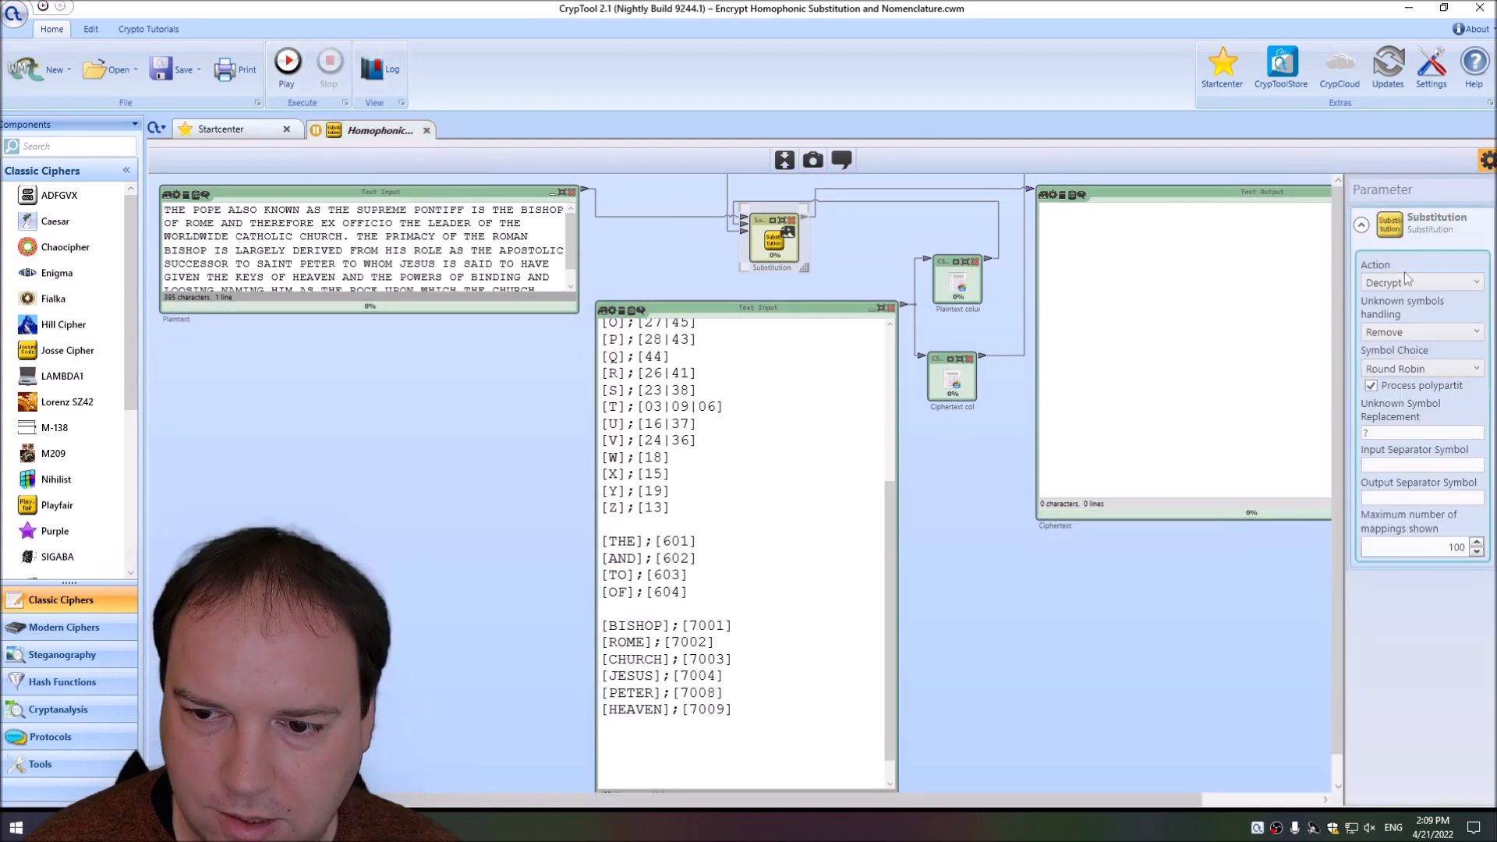
click(287, 64)
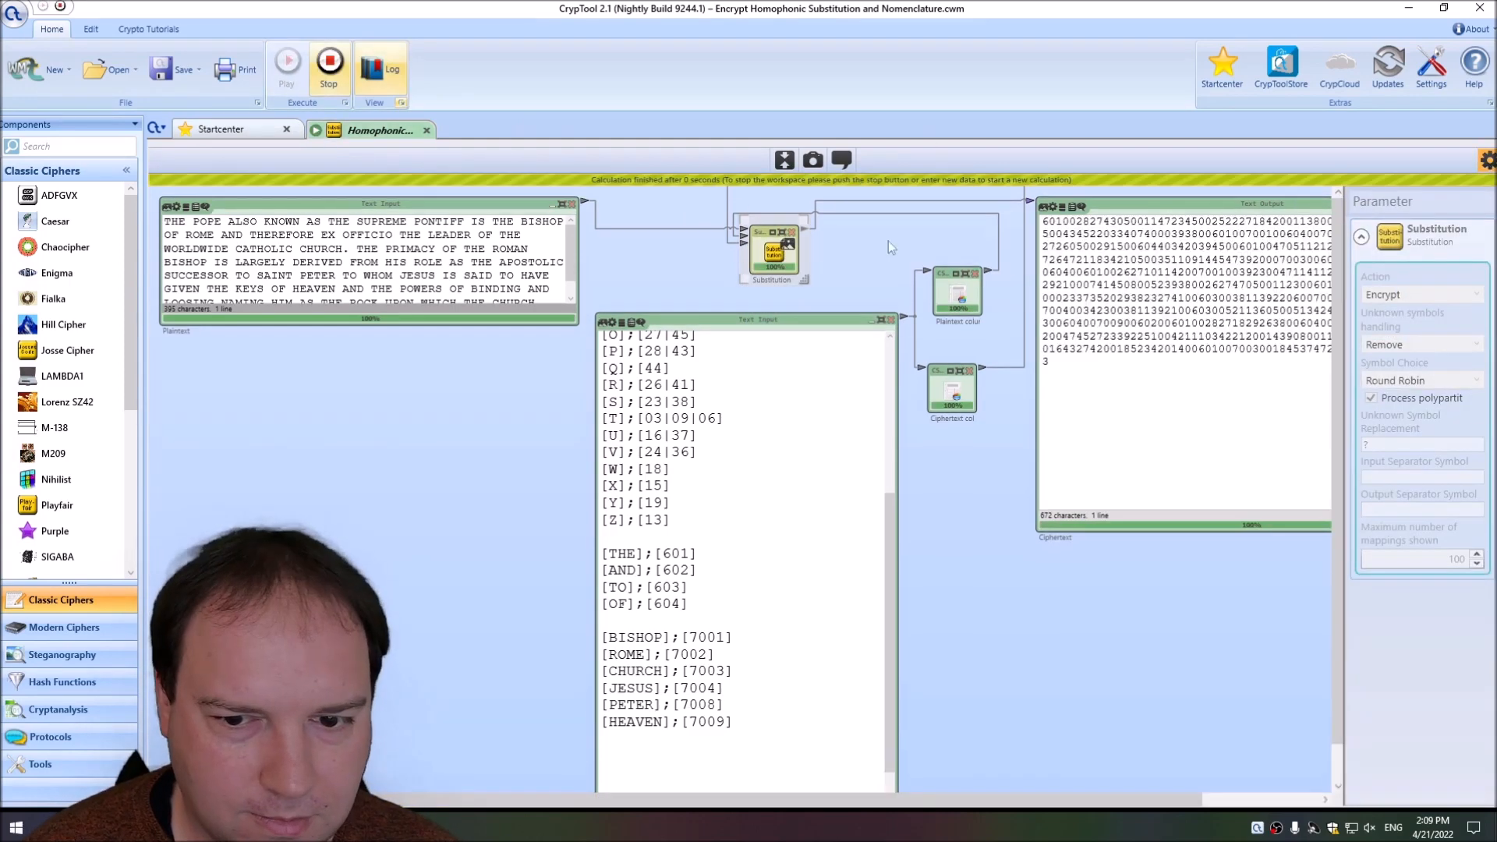
Copy the new ciphertext over the whole text in the Plaintext input and stop the workspace.
click(1167, 266)
key(ctrl+a)
key(ctrl+c)
click(351, 267)
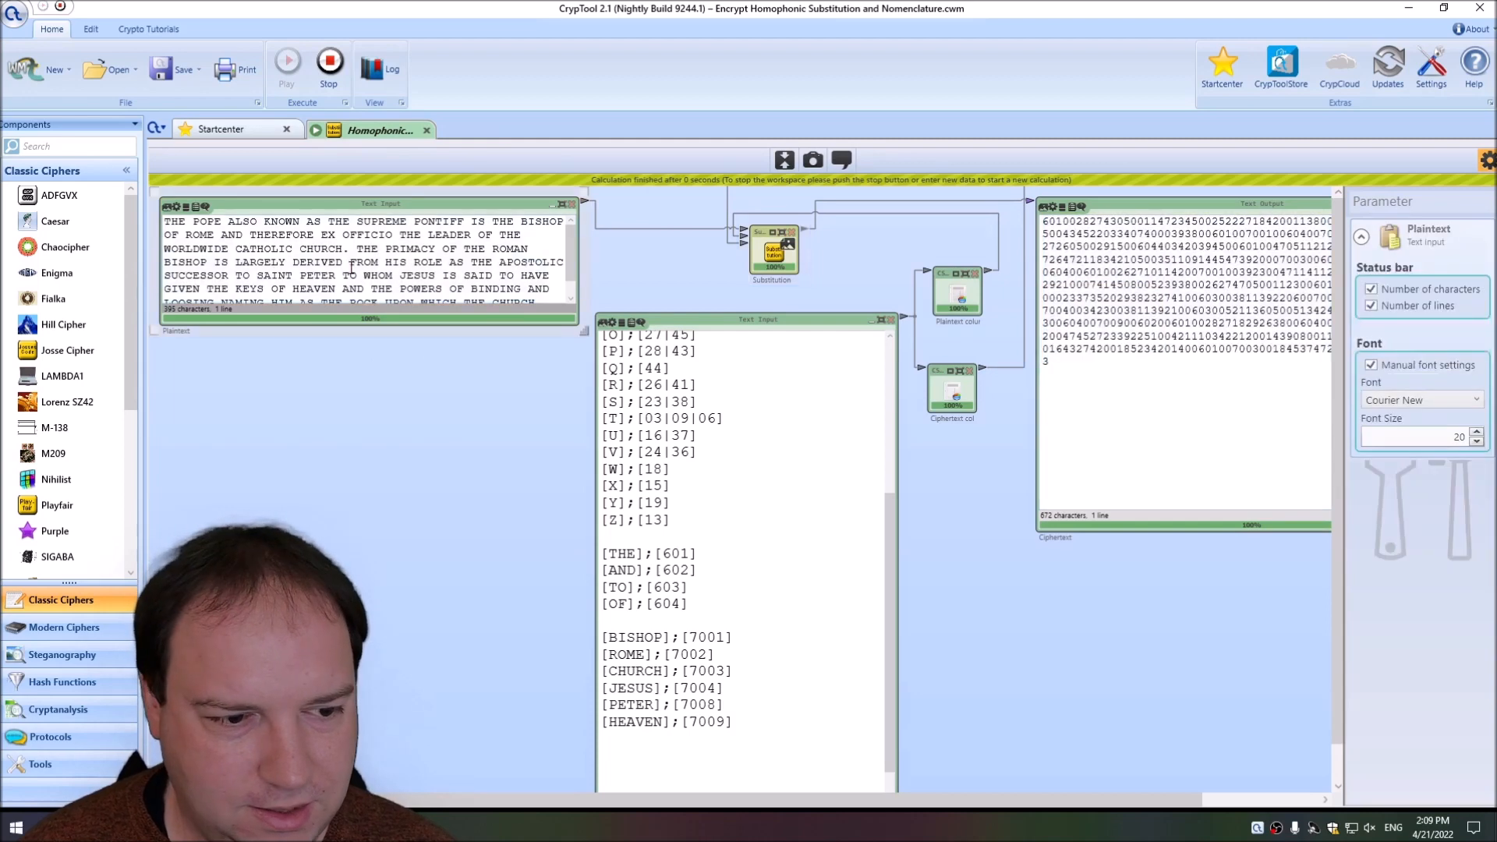
key(ctrl+a)
key(ctrl+v)
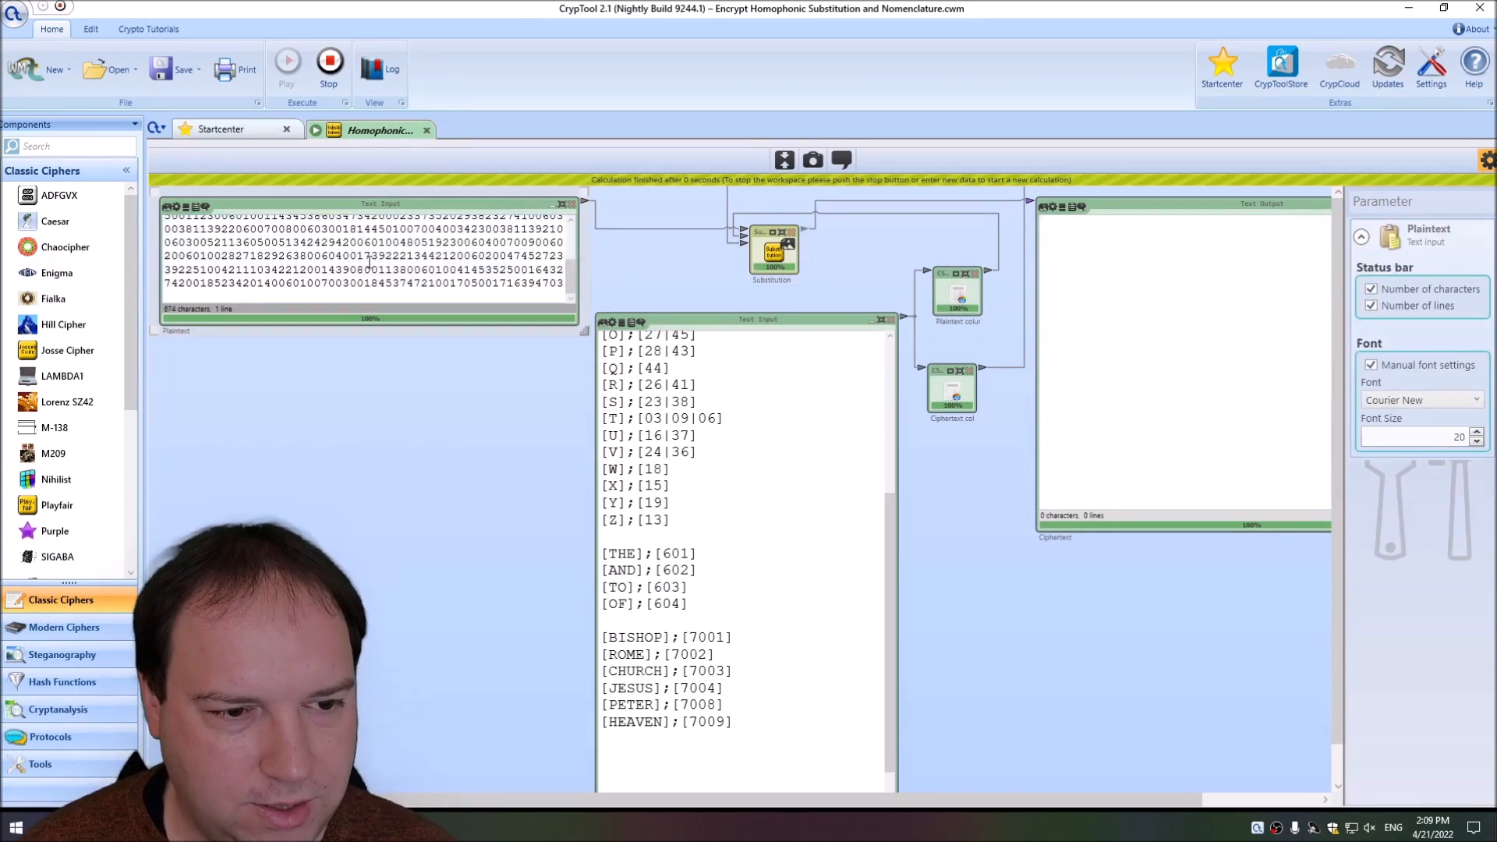
click(329, 62)
Set the Substitution action to Decrypt, run the workspace to recover the text, and hide the parameters.
scroll(698, 340, up, 2)
click(779, 255)
click(1422, 284)
click(1412, 318)
click(282, 77)
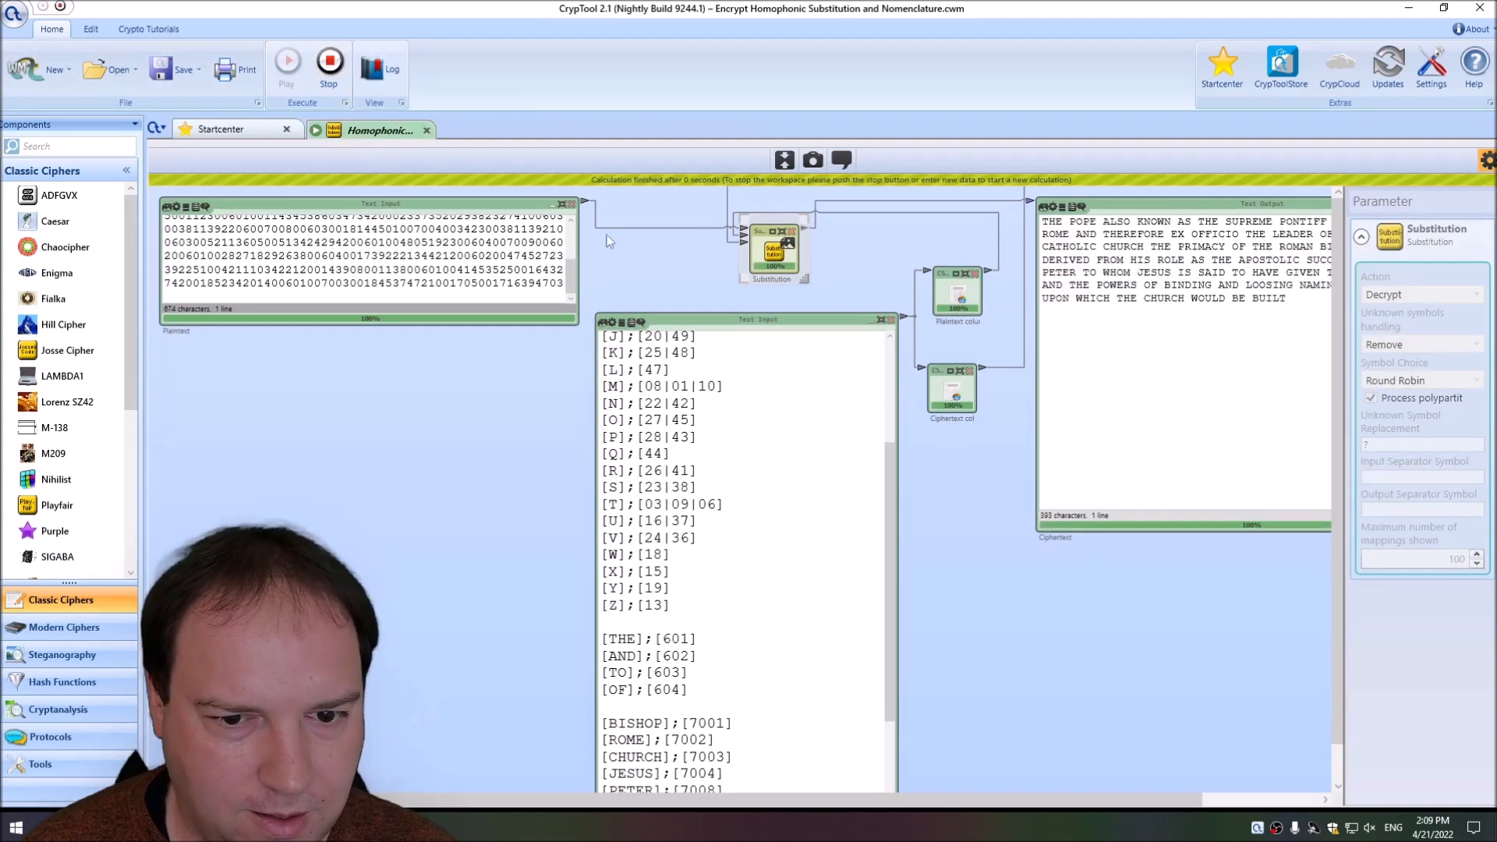
click(1488, 159)
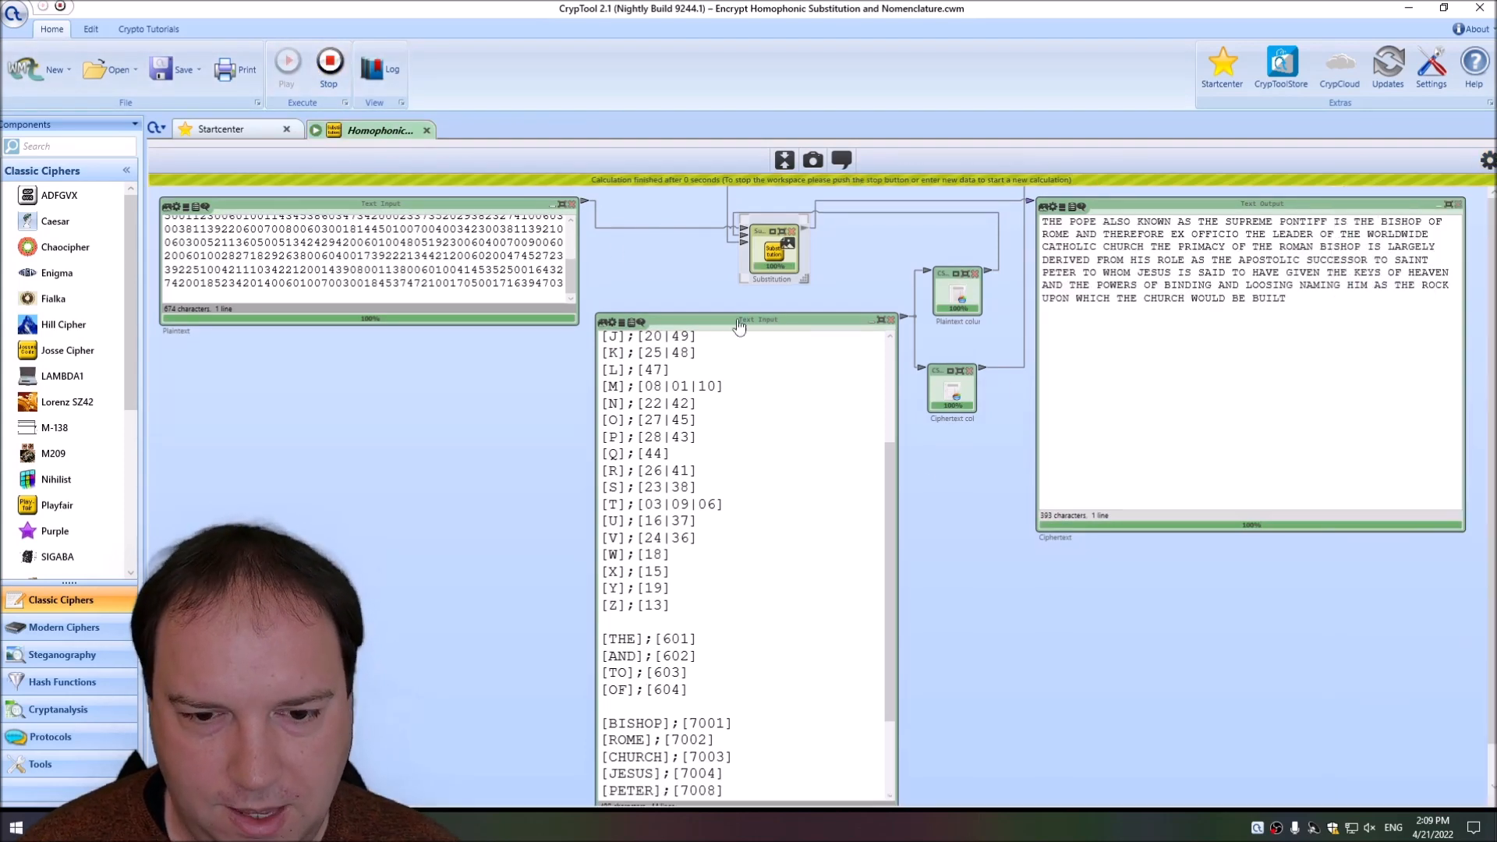
drag(886, 460, 887, 363)
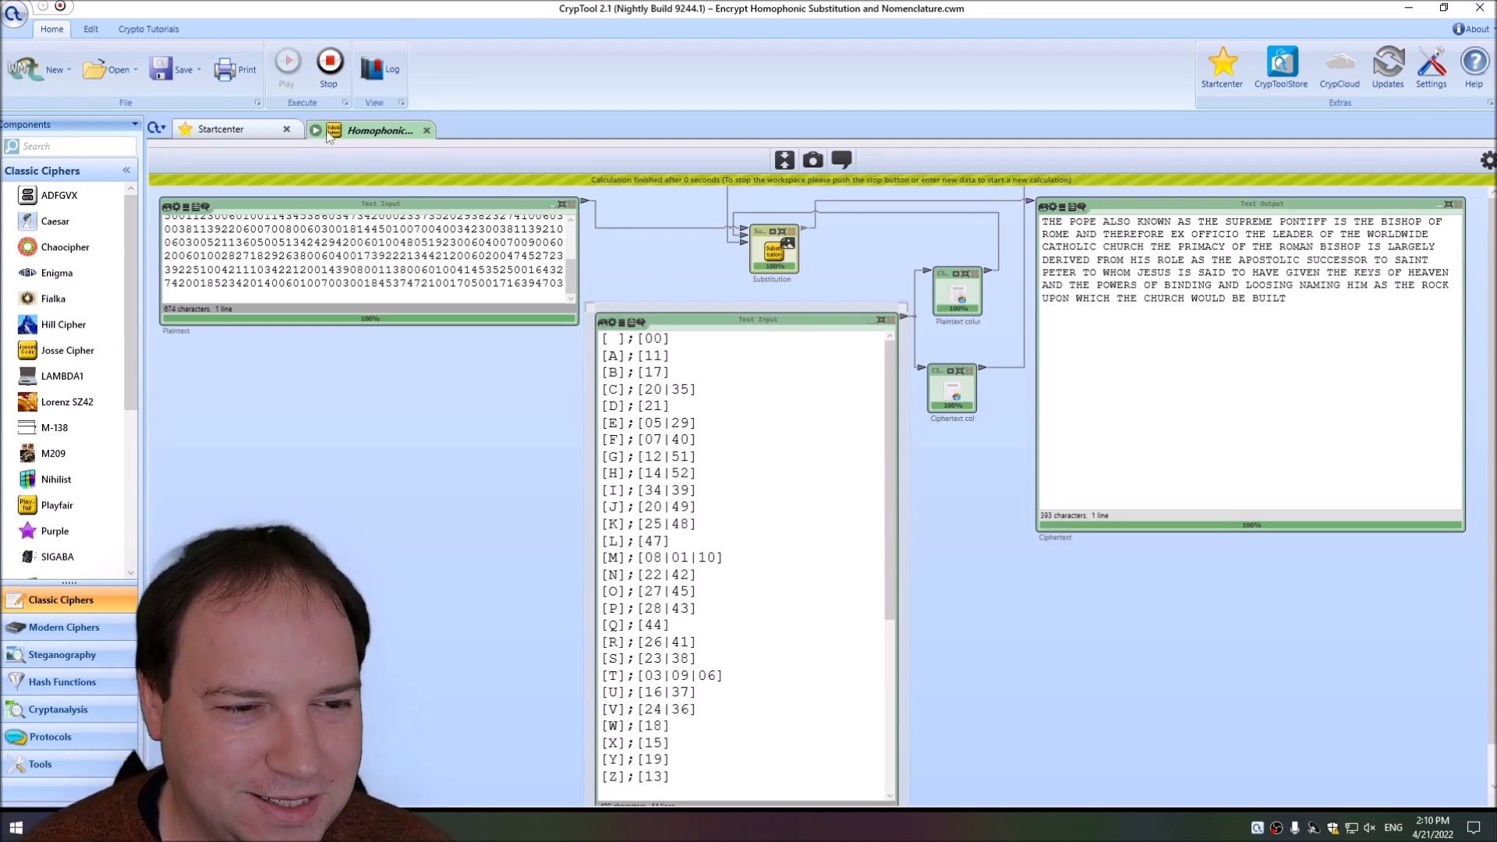
Stop the workspace and restore the readable text in the Plaintext input by undoing the ciphertext paste.
click(330, 72)
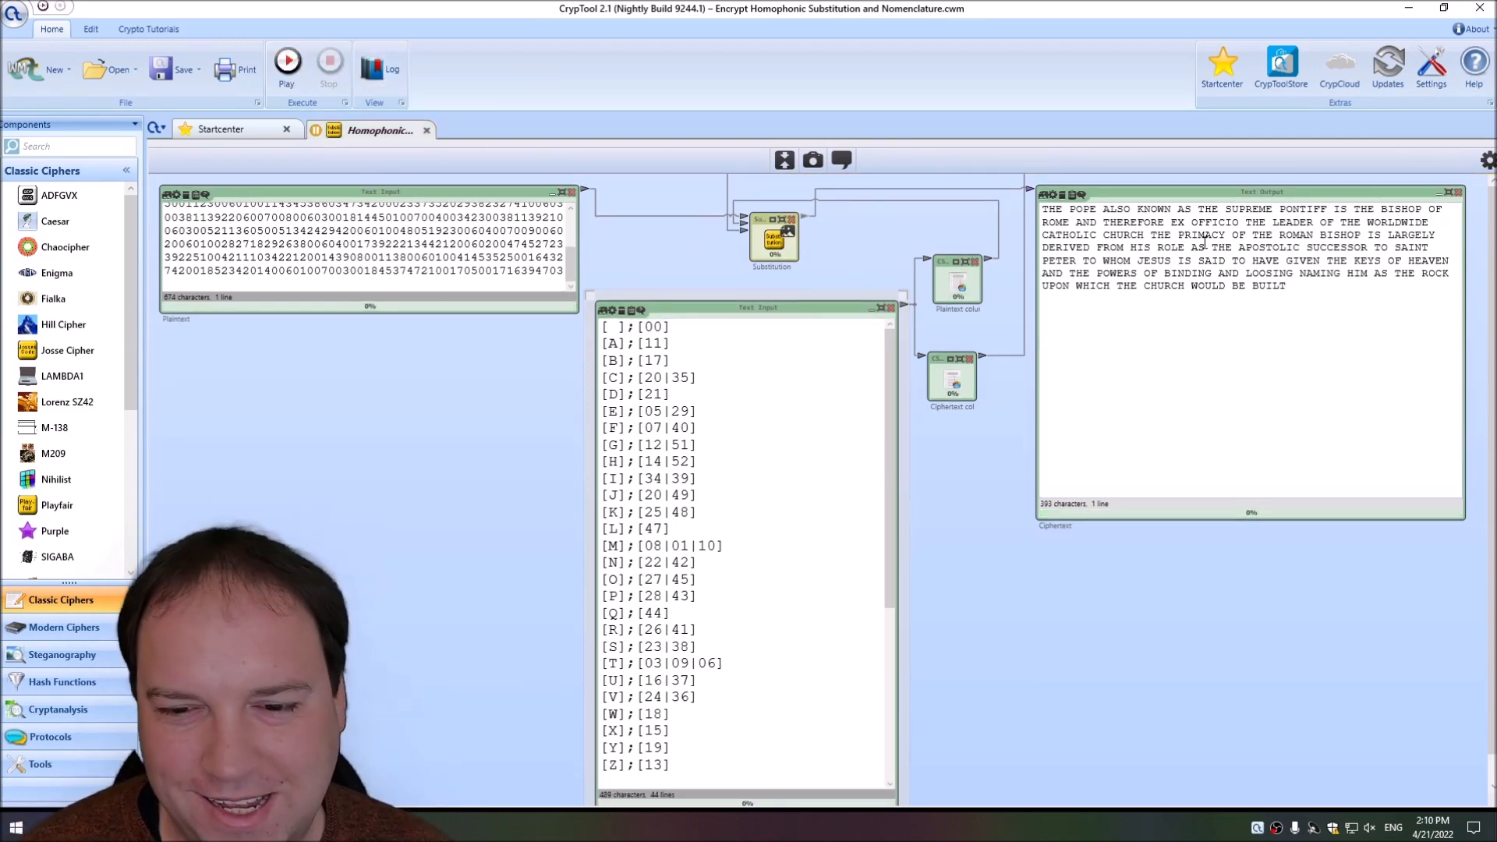
triple_click(1184, 258)
click(453, 251)
key(ctrl+z)
click(421, 263)
scroll(421, 263, up, 2)
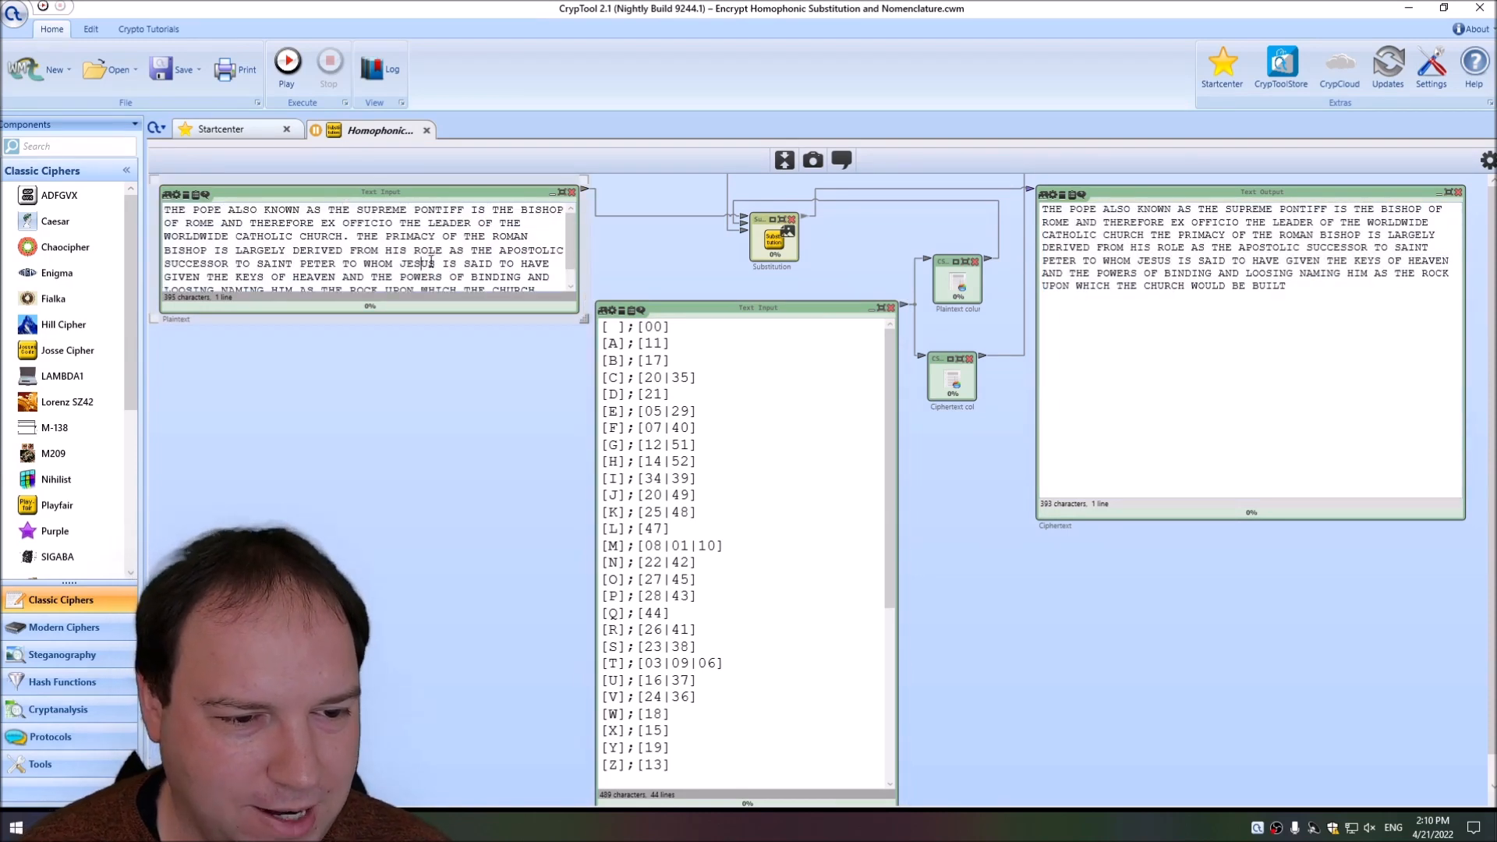
Insert a blank line before "THE PRIMACY" in the Plaintext input and make that component slightly taller.
click(358, 236)
key(Return)
key(Return)
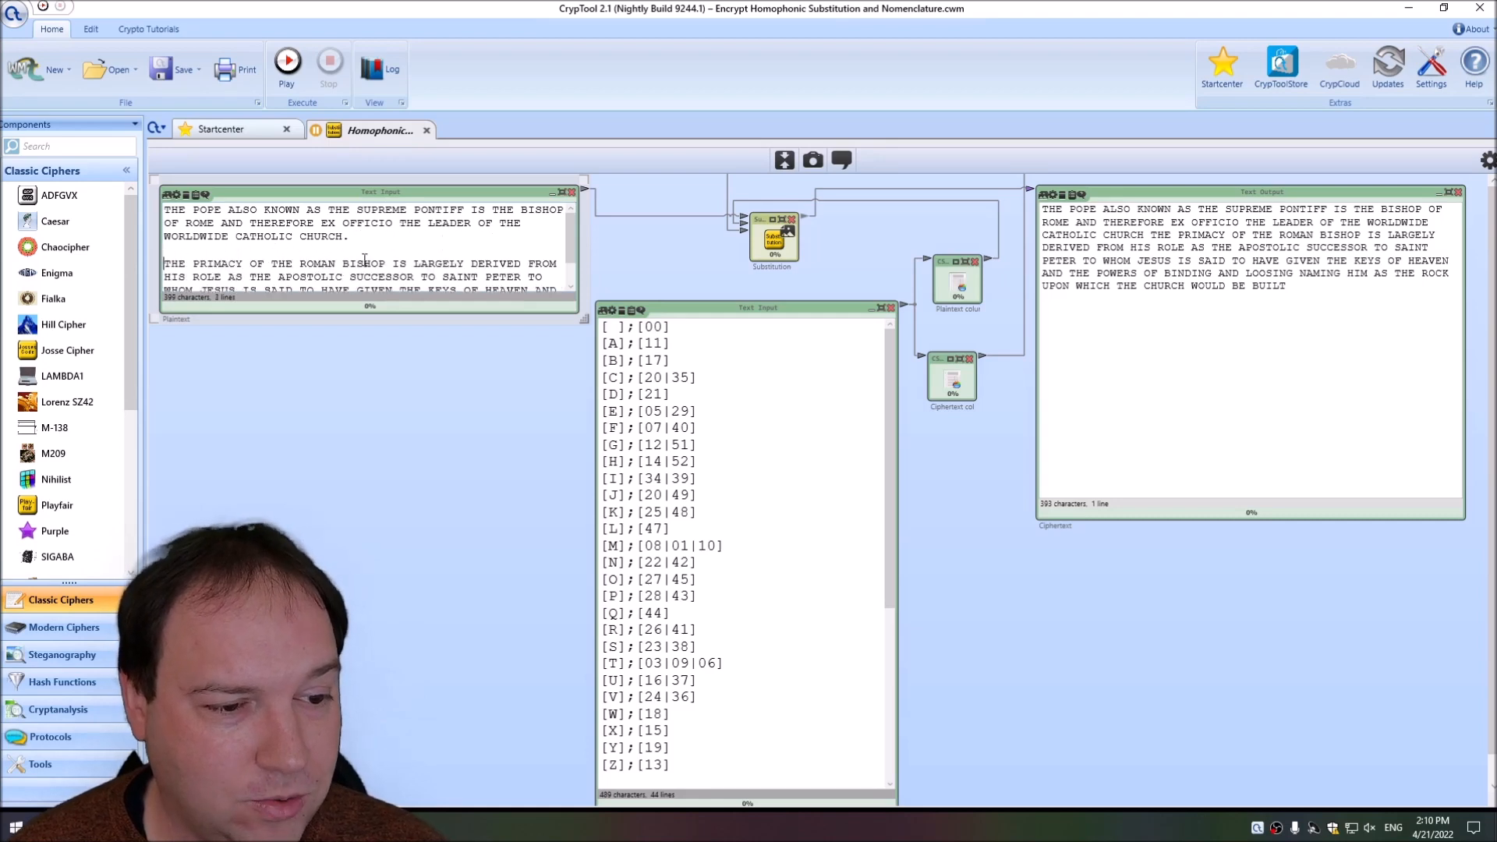
drag(583, 319, 582, 346)
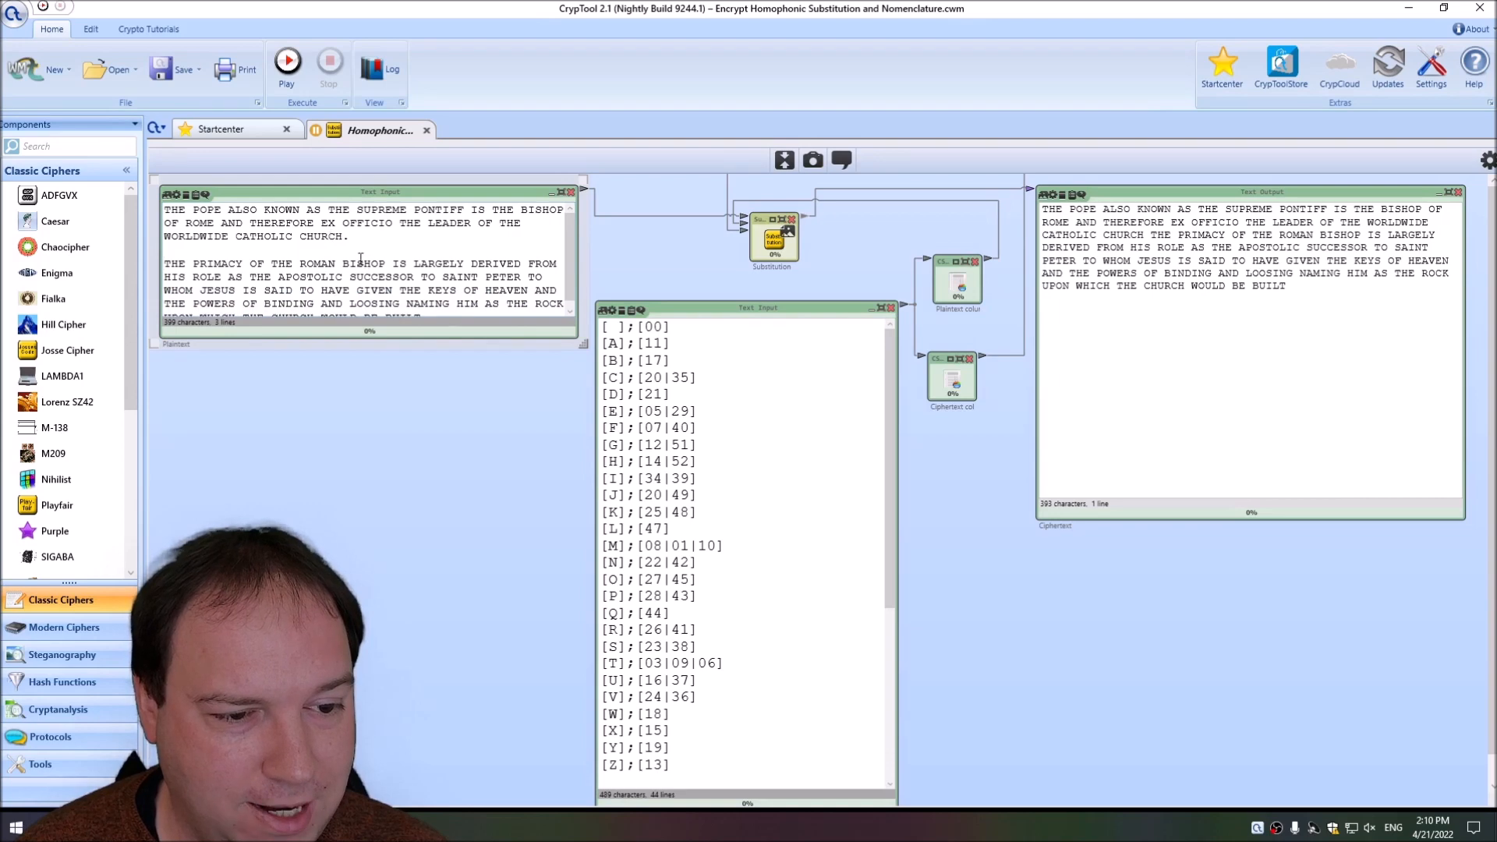
Add a key entry for the full stop, [.];[99], directly below the space entry.
click(702, 335)
key(Return)
text([)
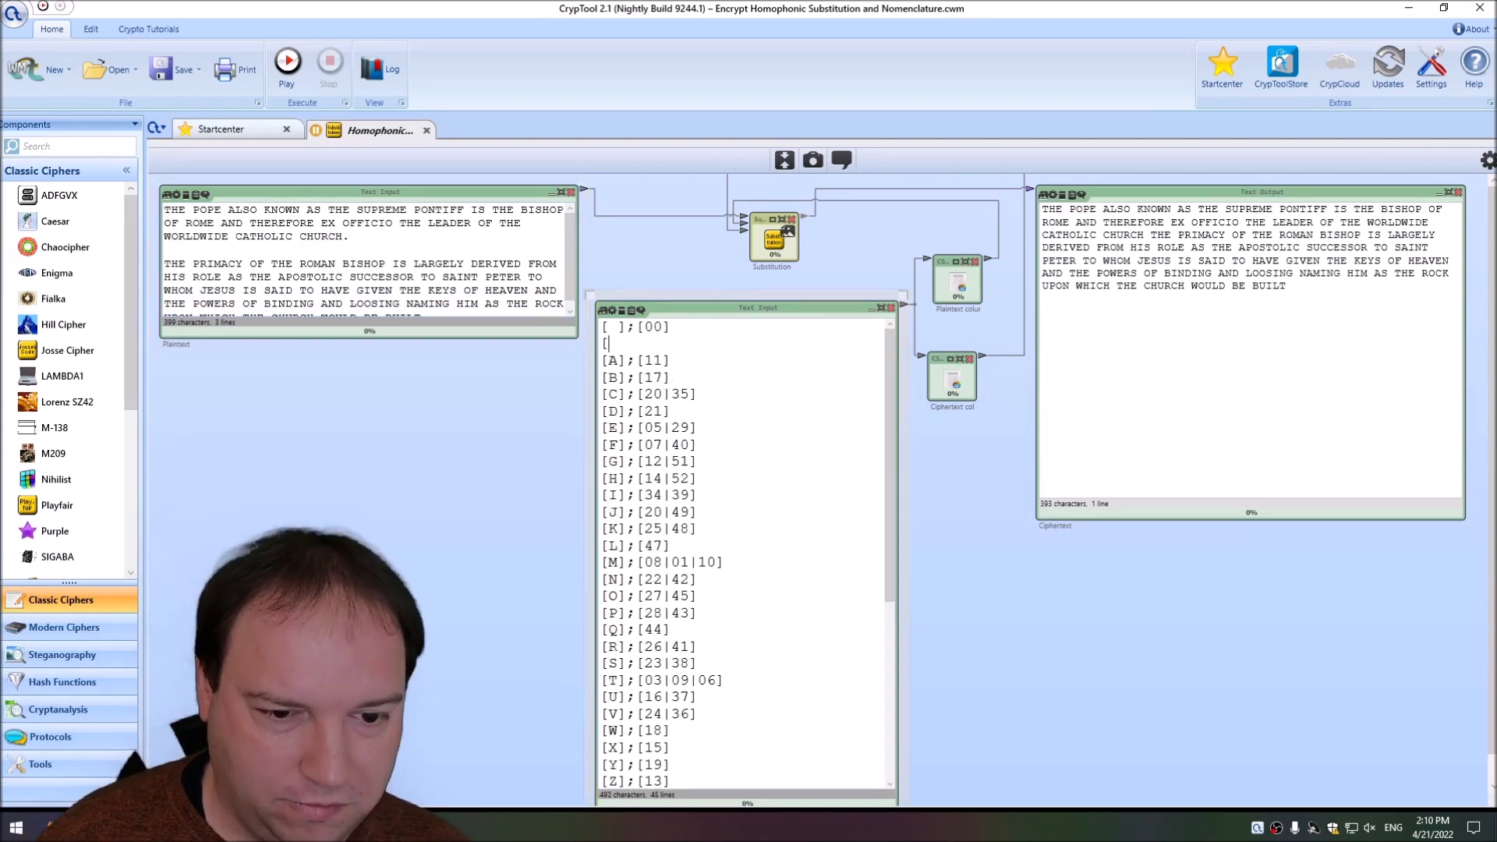
text(.];)
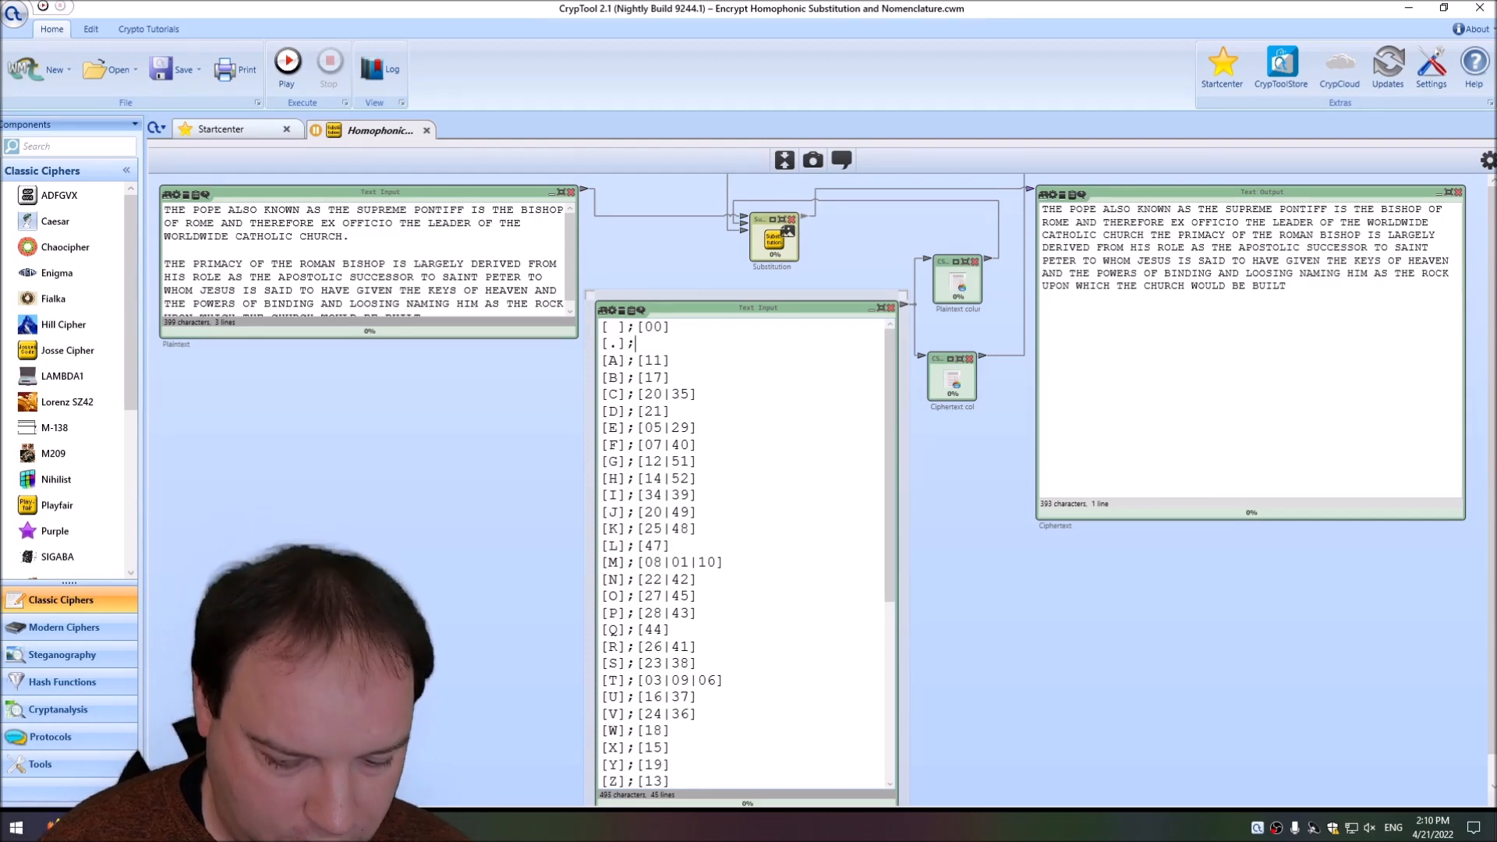
text([99])
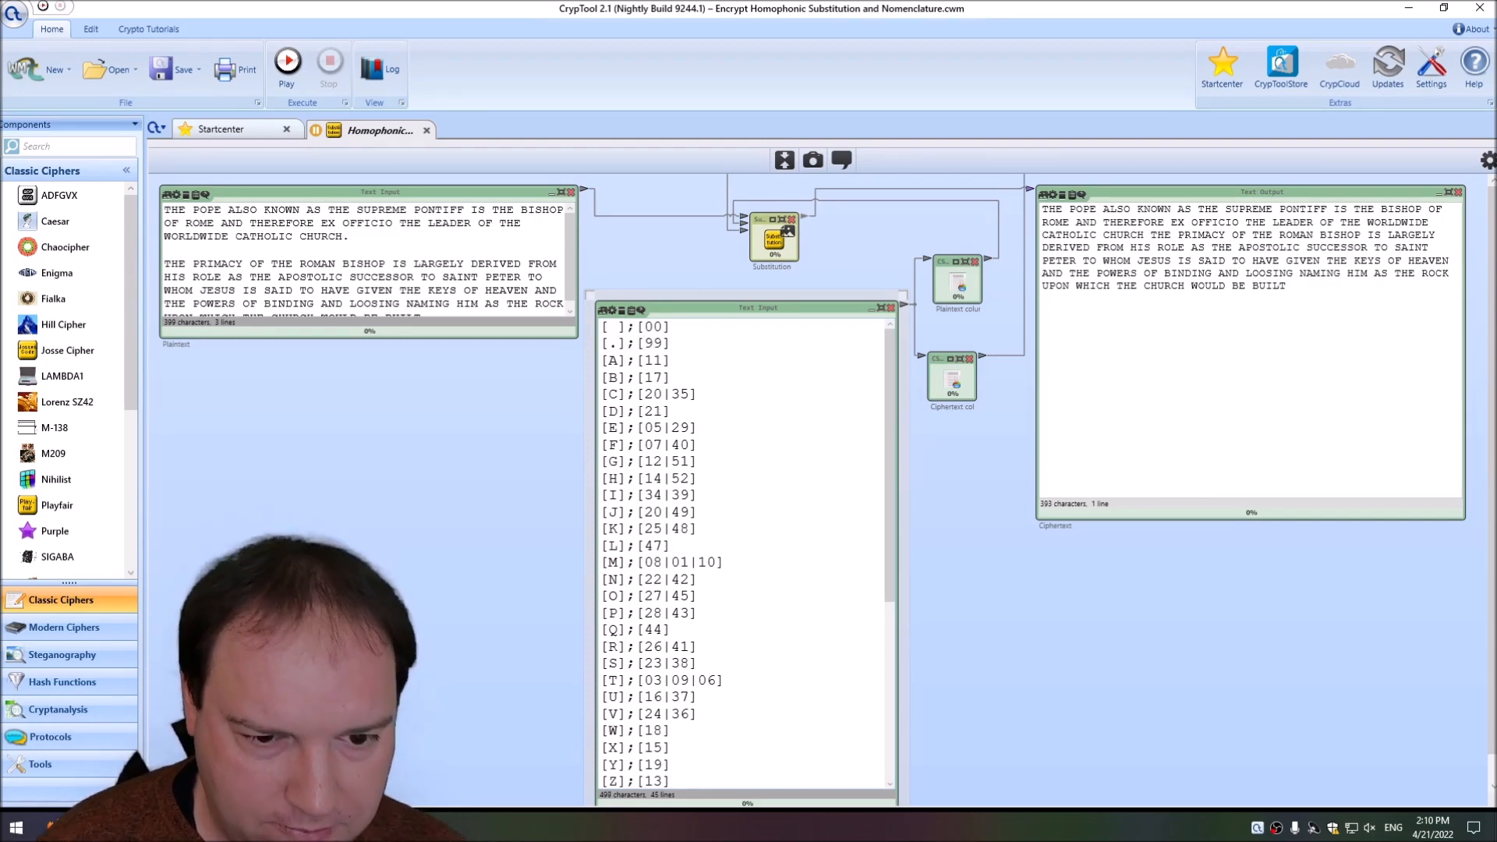
Add a key entry for the line break, [\n];[88], directly below the full stop entry.
key(Return)
text([\n];[88])
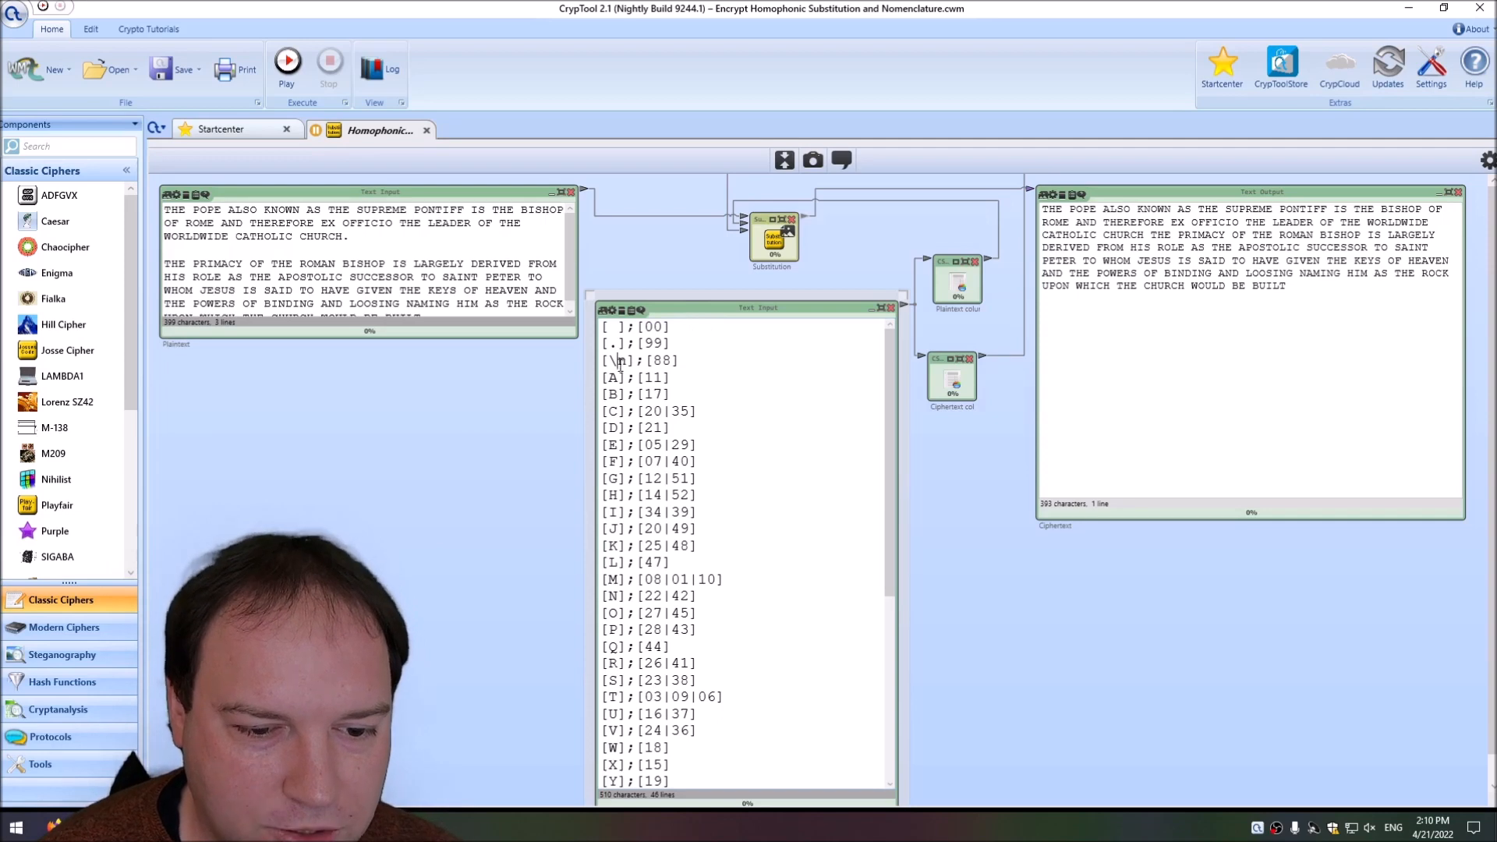
drag(627, 361, 609, 361)
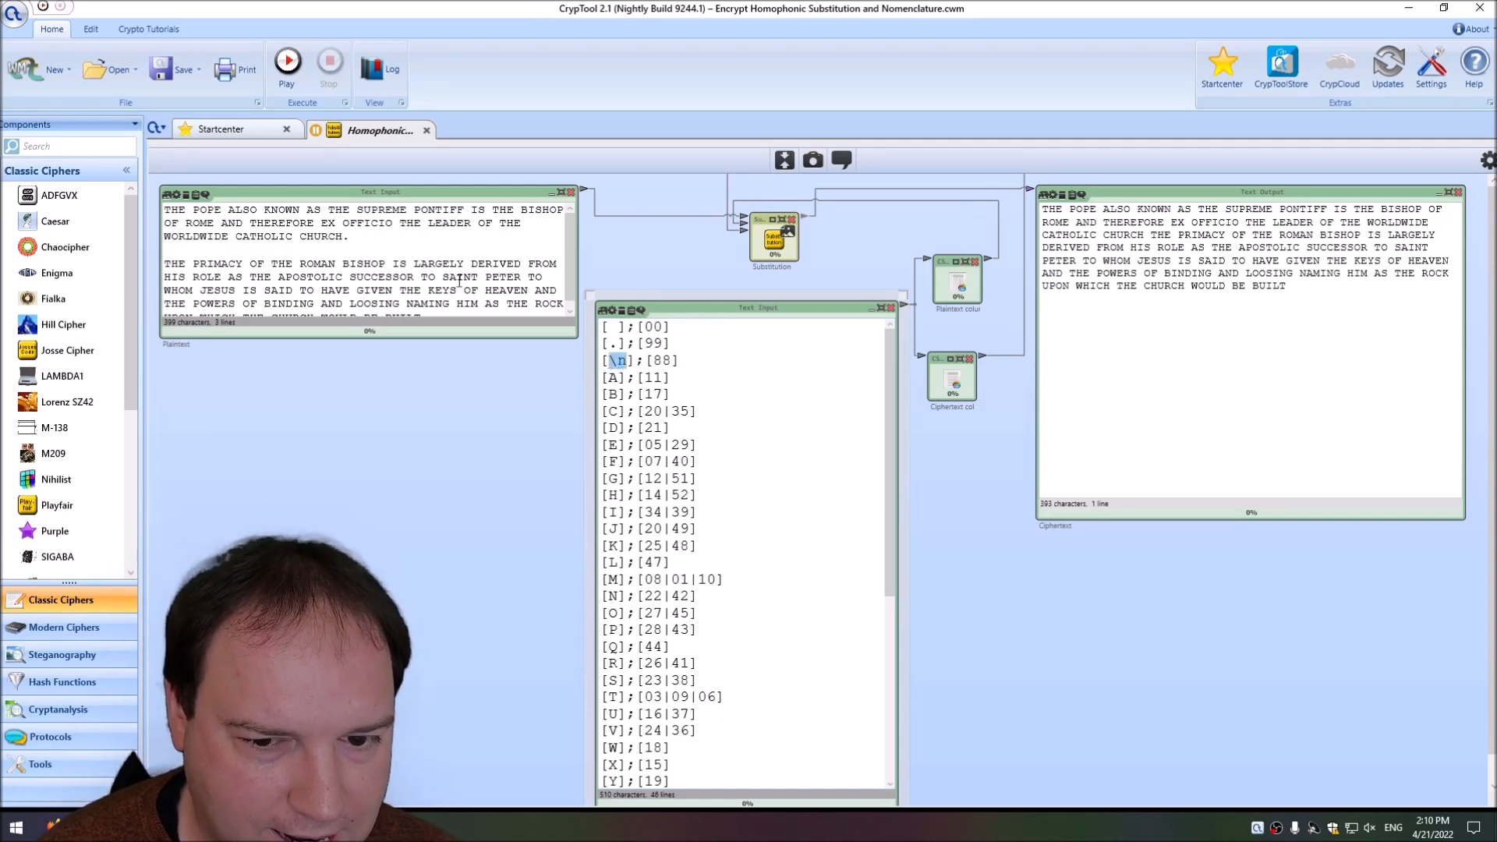
Set the Substitution action to Encrypt and run the workspace to encrypt the two-paragraph plaintext including punctuation and line breaks.
click(288, 62)
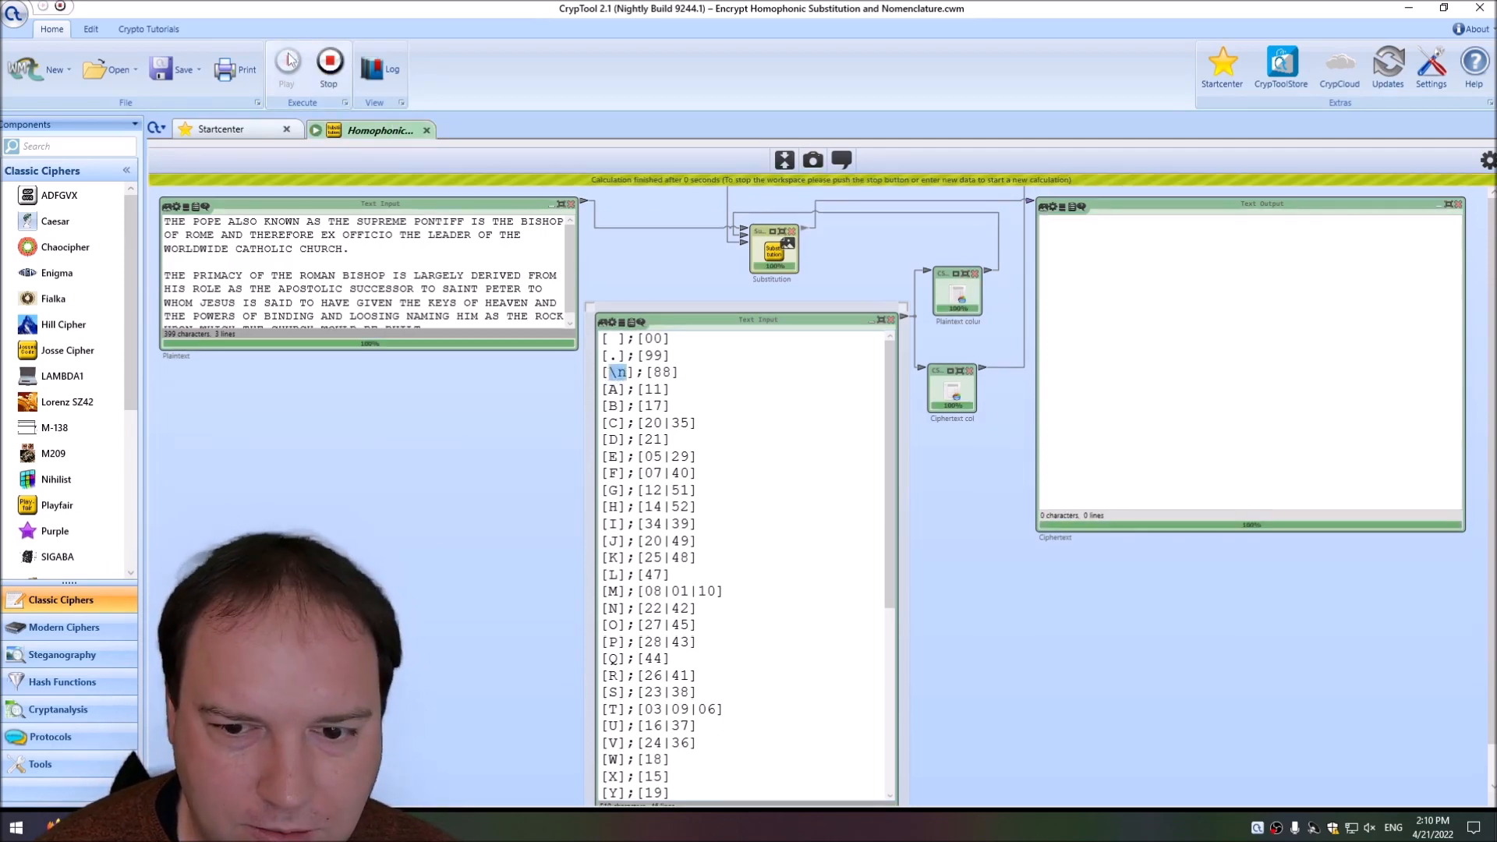
click(330, 64)
click(774, 249)
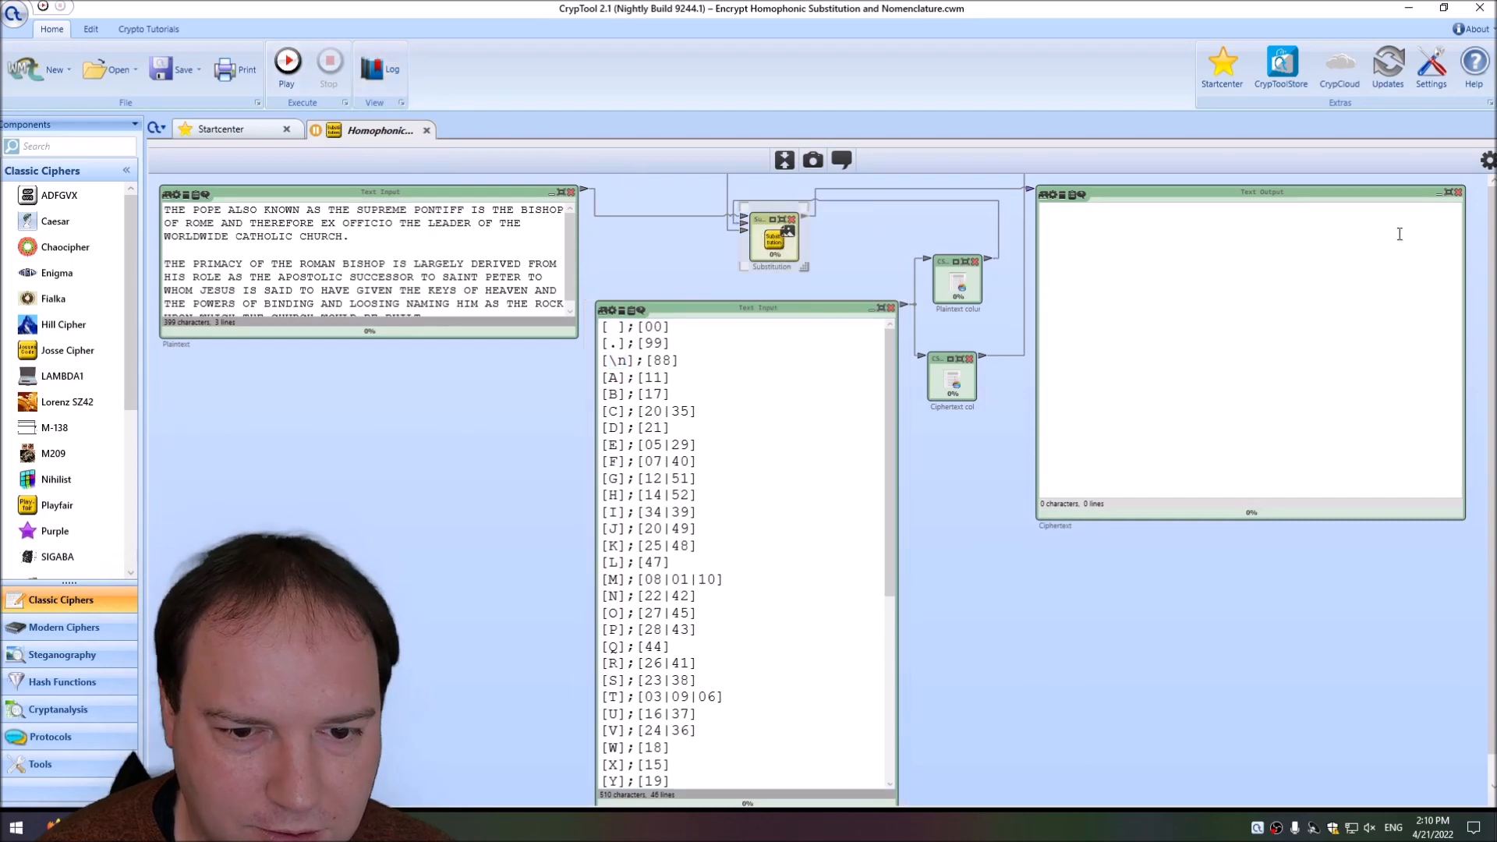
click(1488, 164)
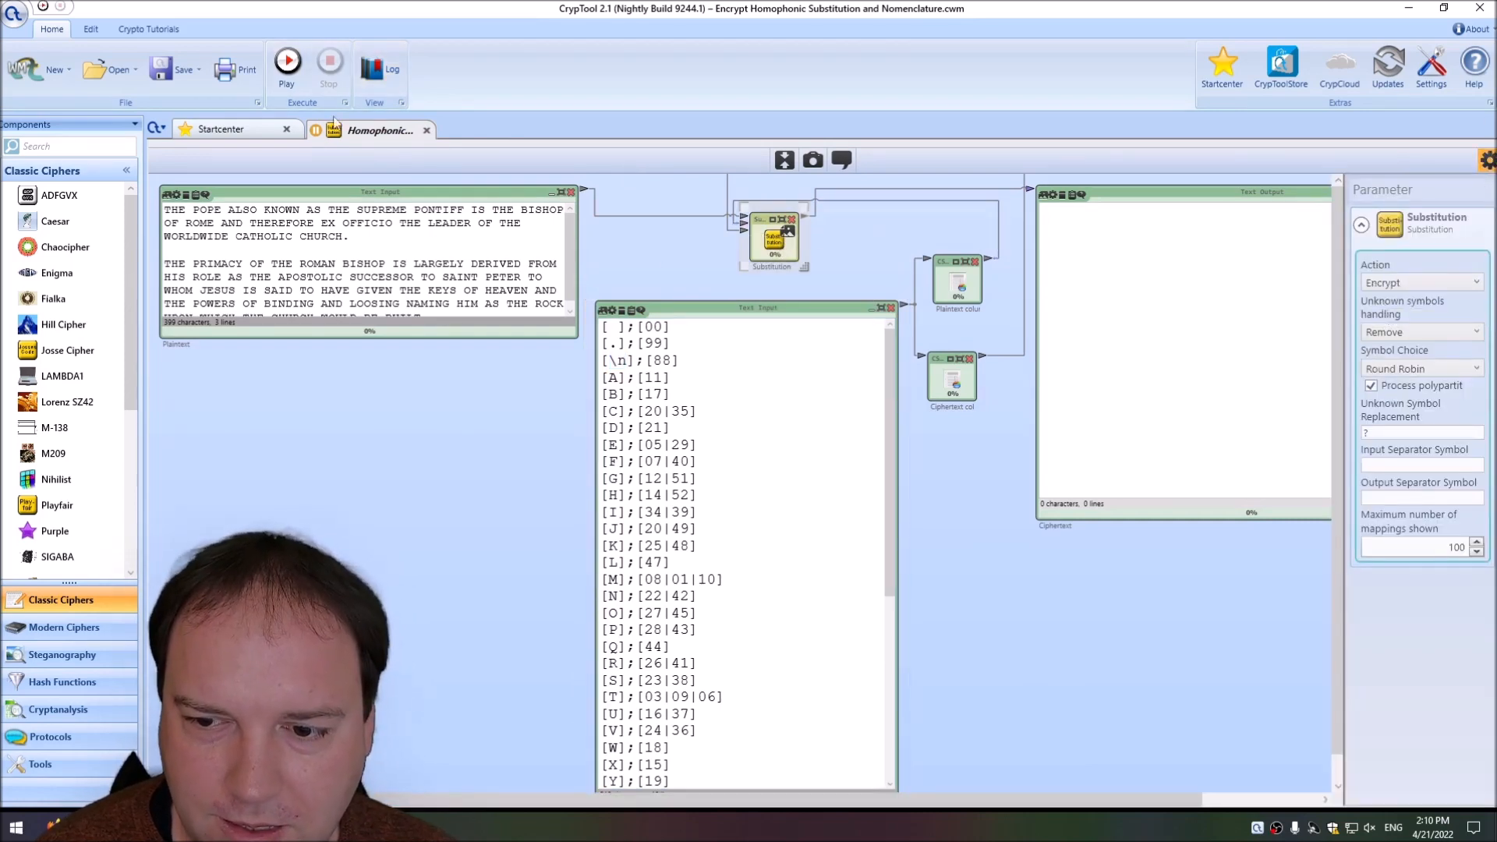
click(288, 63)
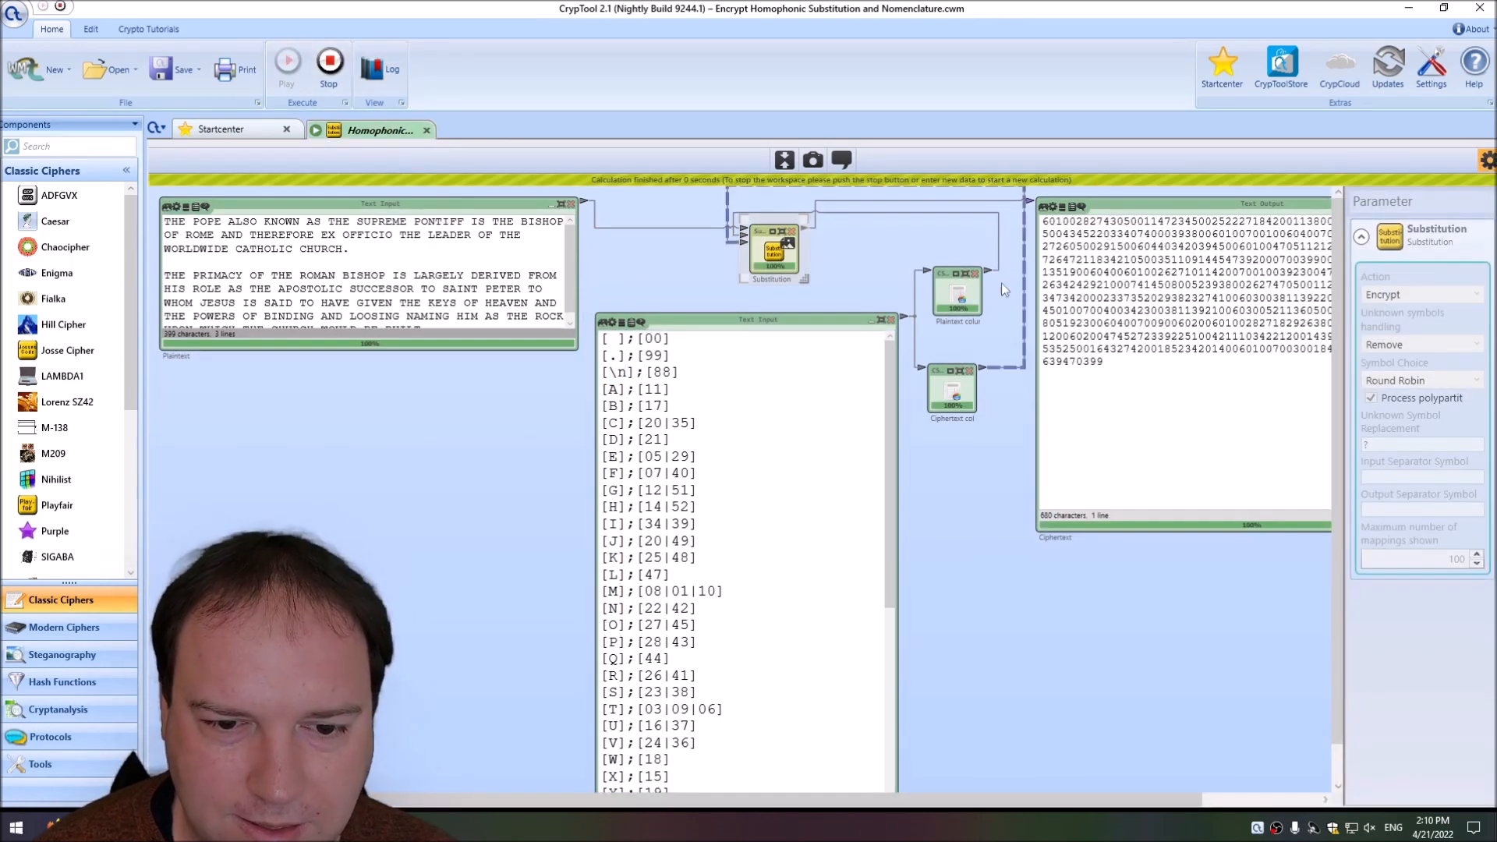
Copy the full ciphertext from the output, then stop the workspace and set the Substitution action to Decrypt.
click(1152, 281)
key(ctrl+a)
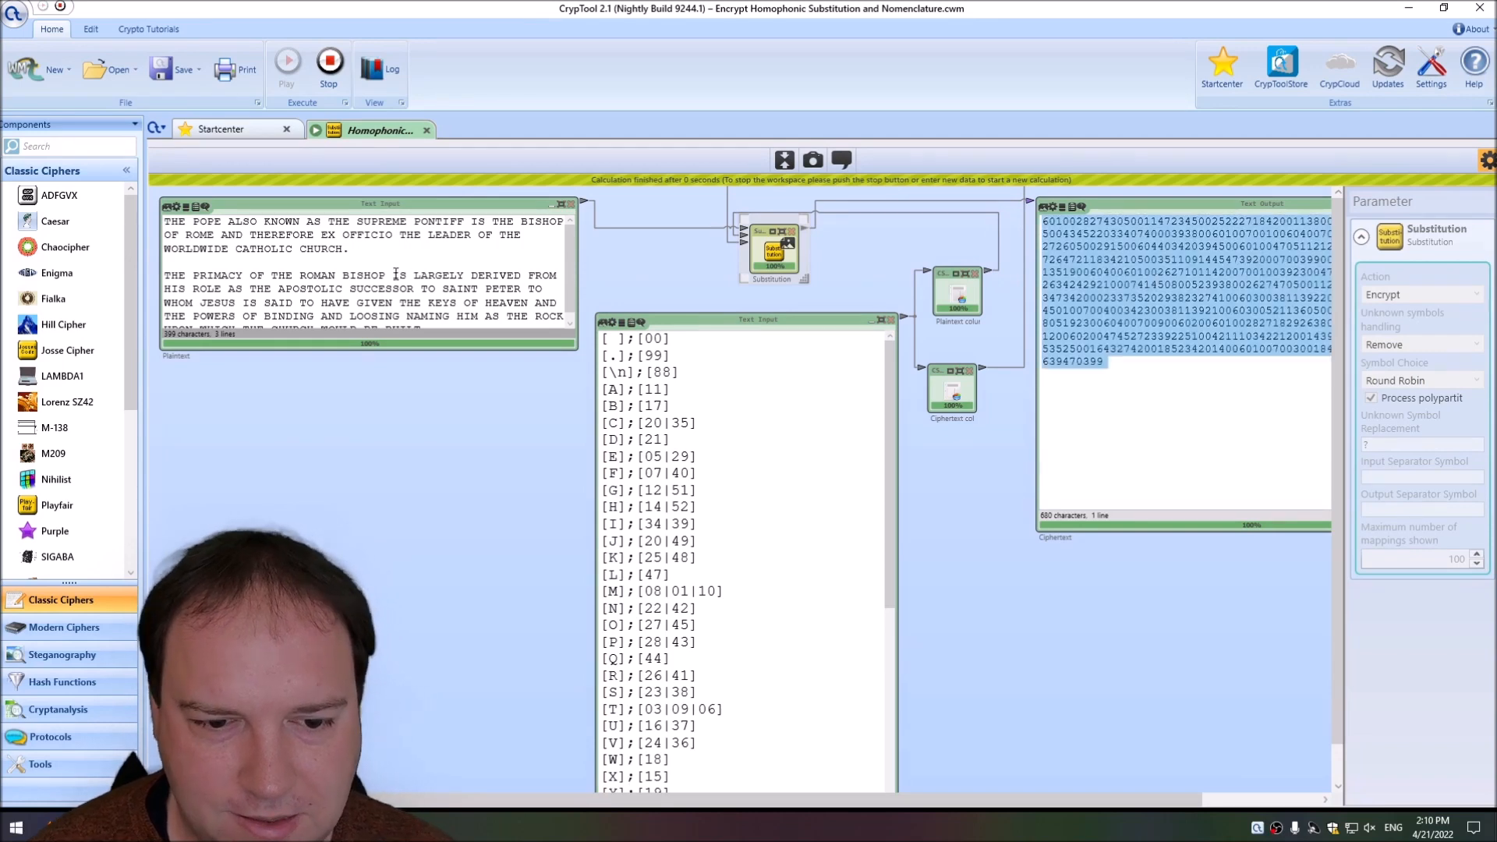
click(330, 64)
click(1452, 282)
click(1442, 303)
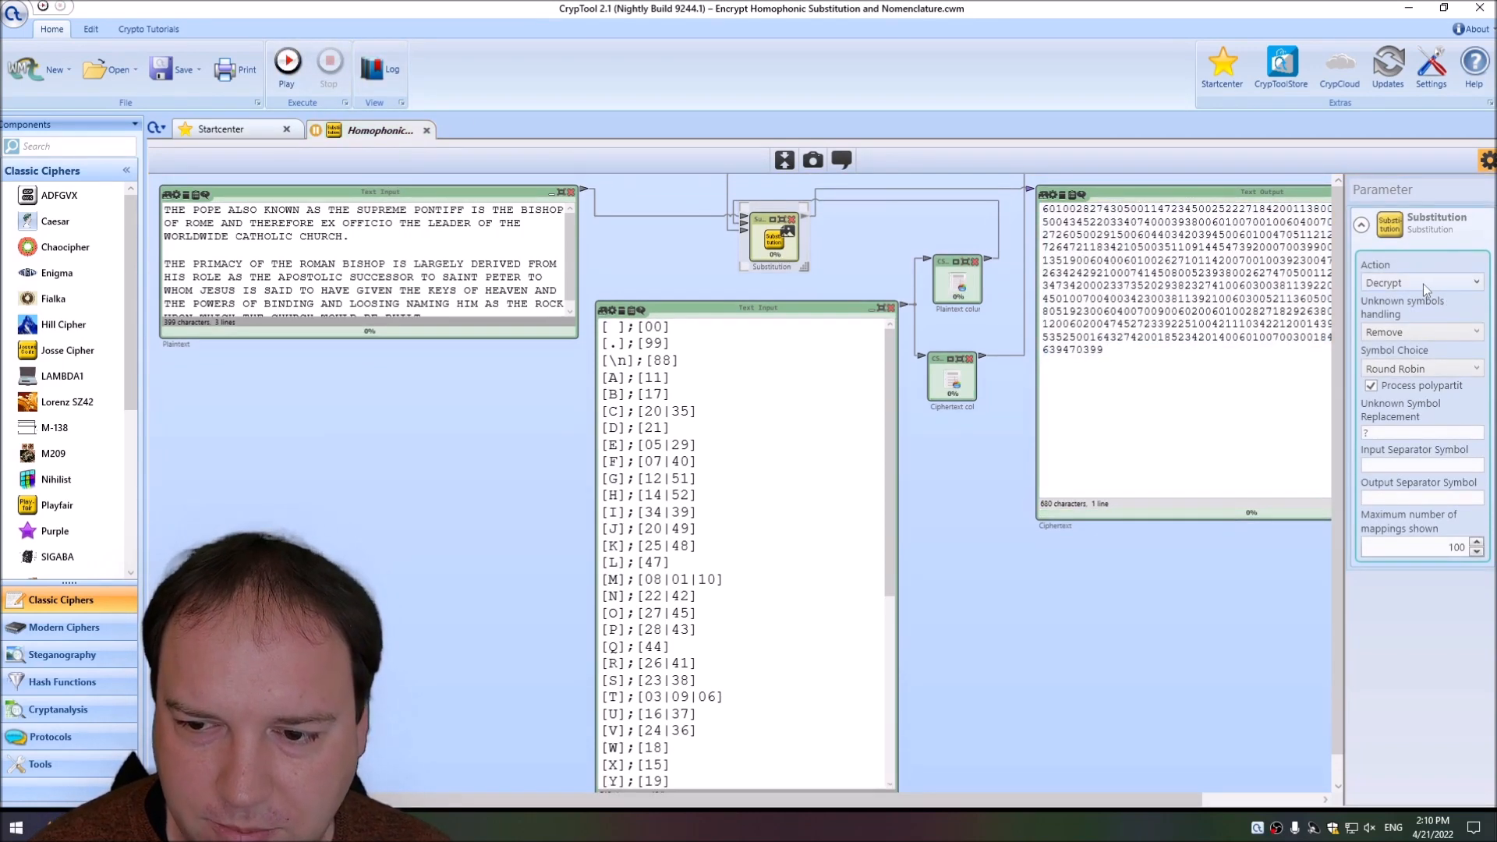
Replace all text in the Plaintext input with the copied ciphertext.
click(424, 279)
key(ctrl+a)
key(ctrl+v)
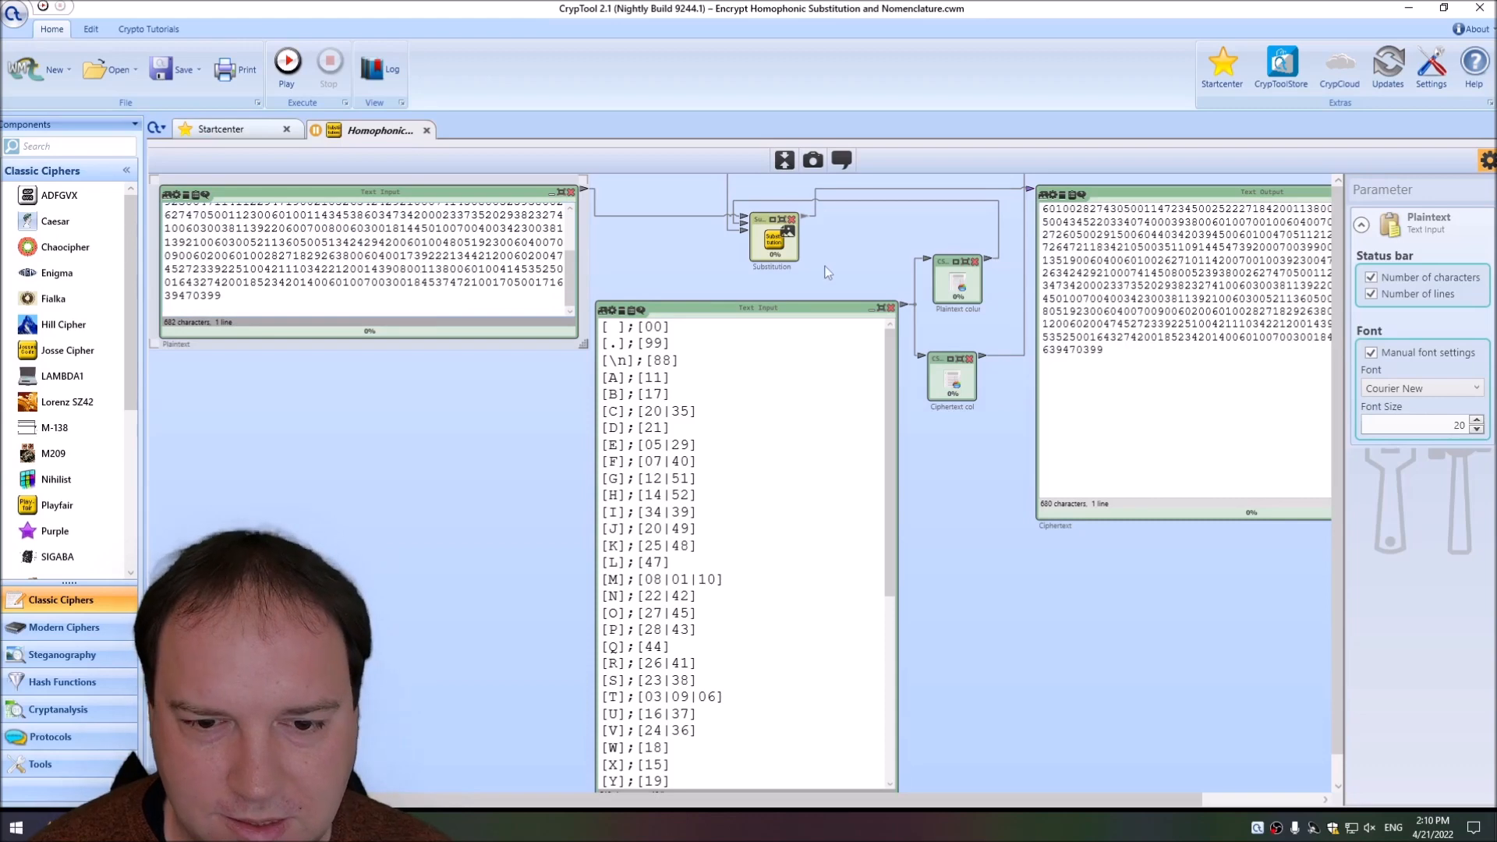
Run the workspace to decrypt the pasted ciphertext, and check the decrypted paragraph break against the line-break key entry [\n];[88].
click(295, 77)
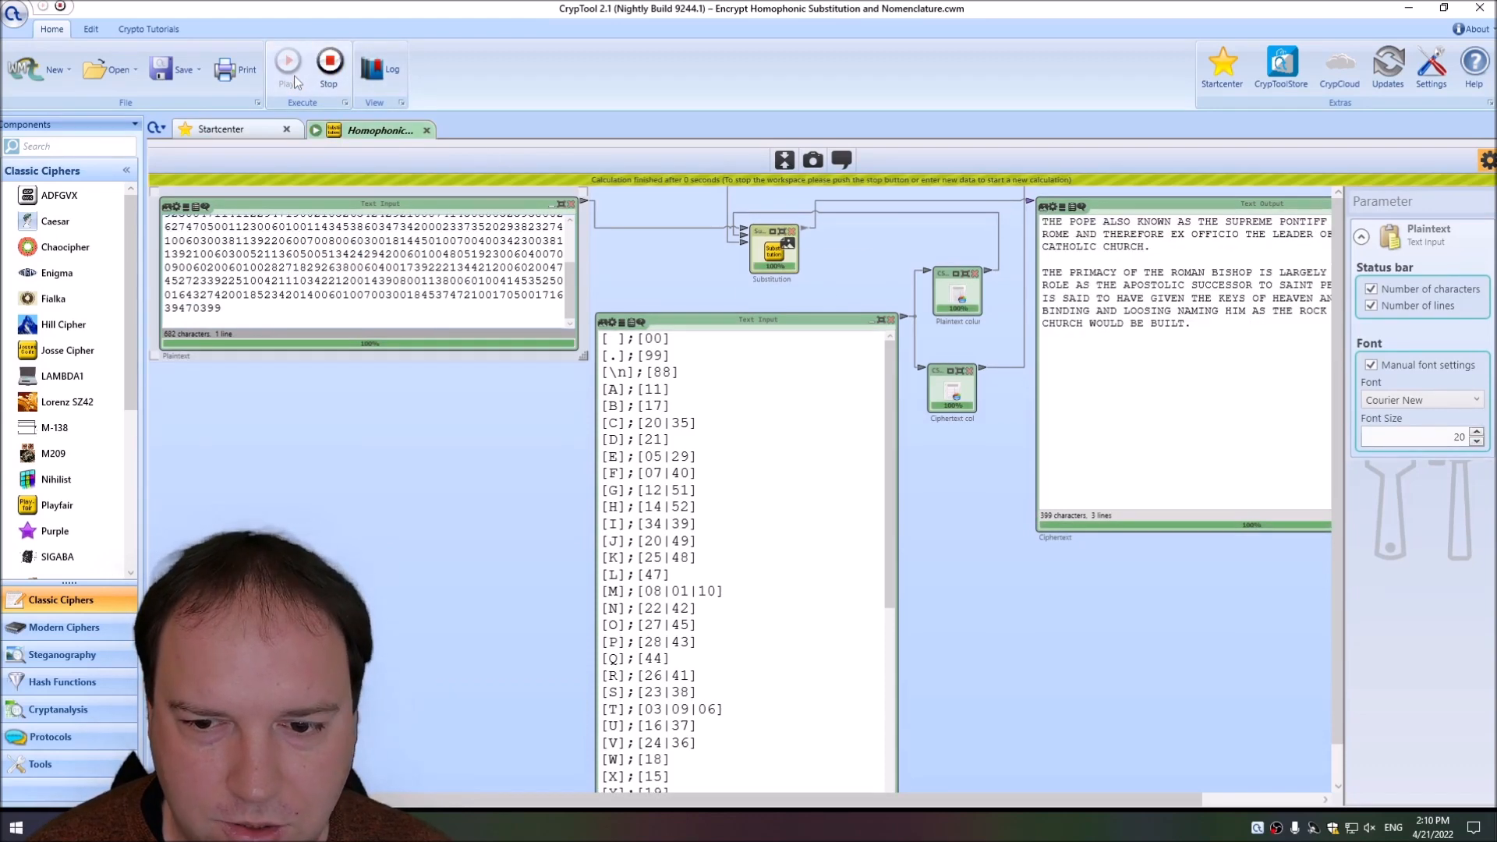
drag(1144, 248, 1151, 249)
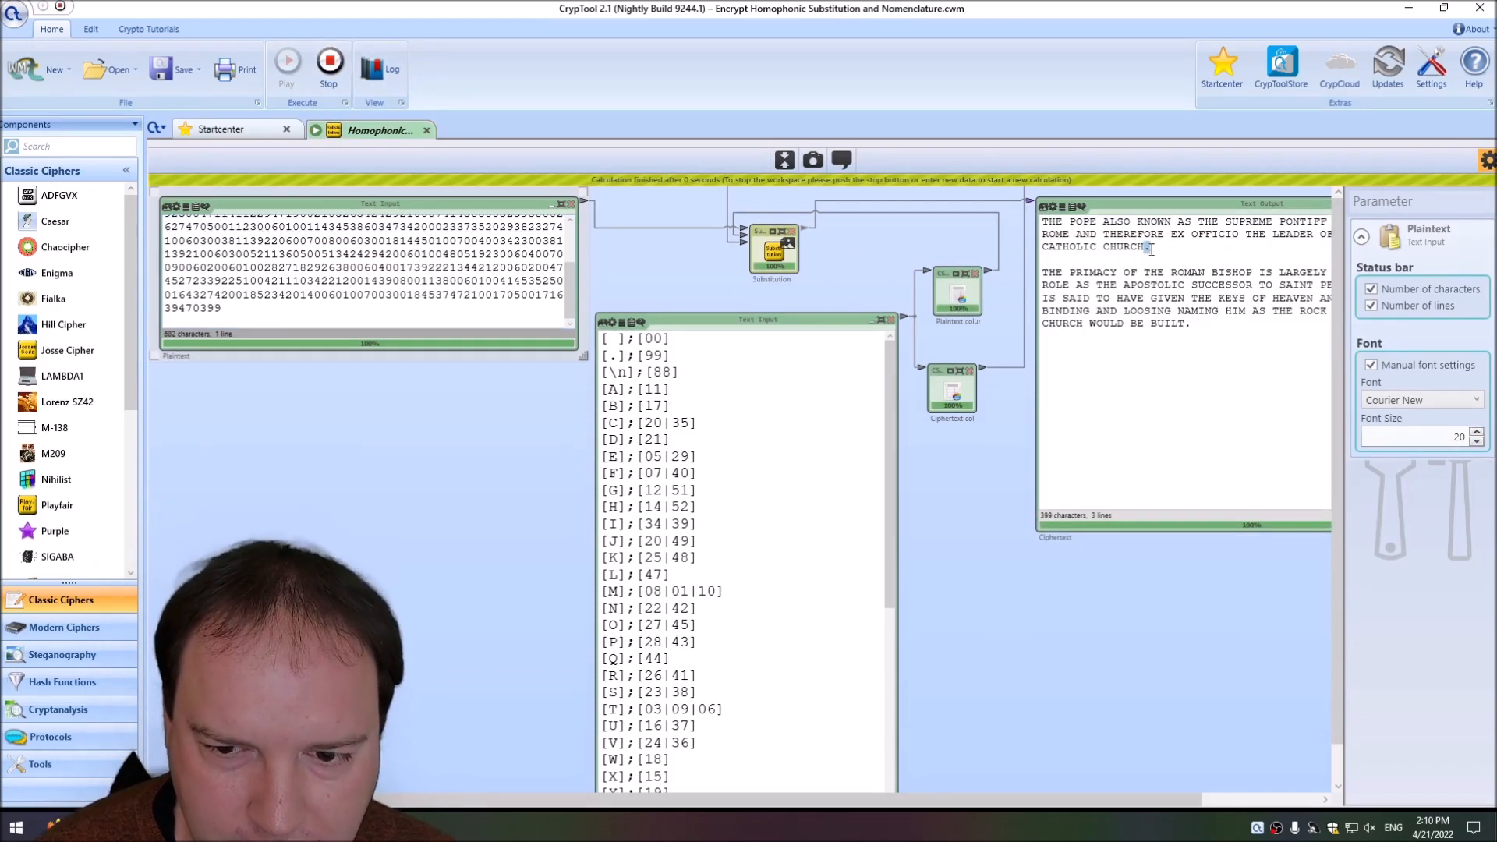
click(1151, 251)
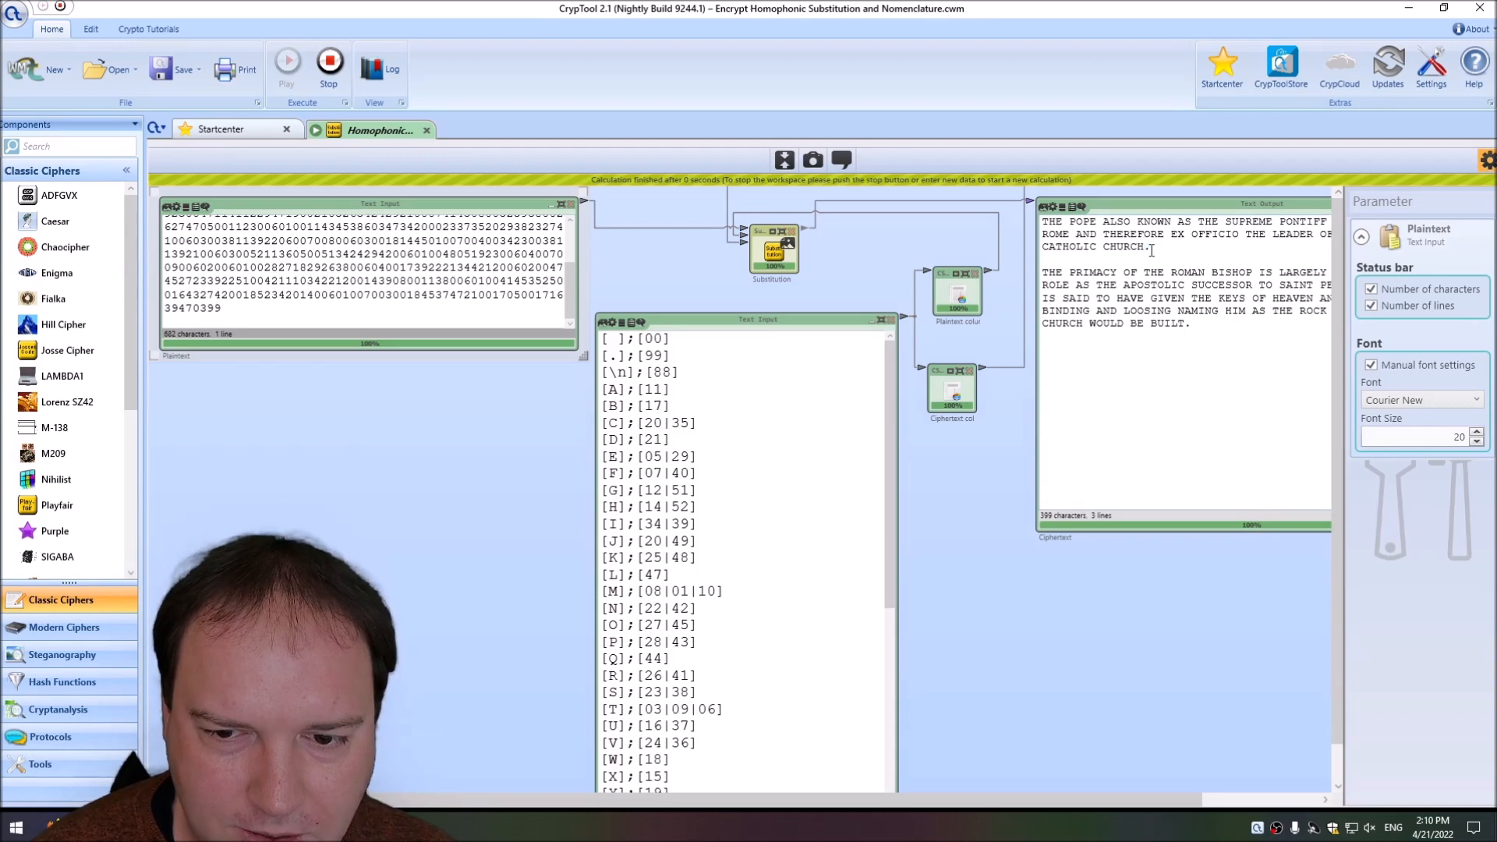
click(616, 373)
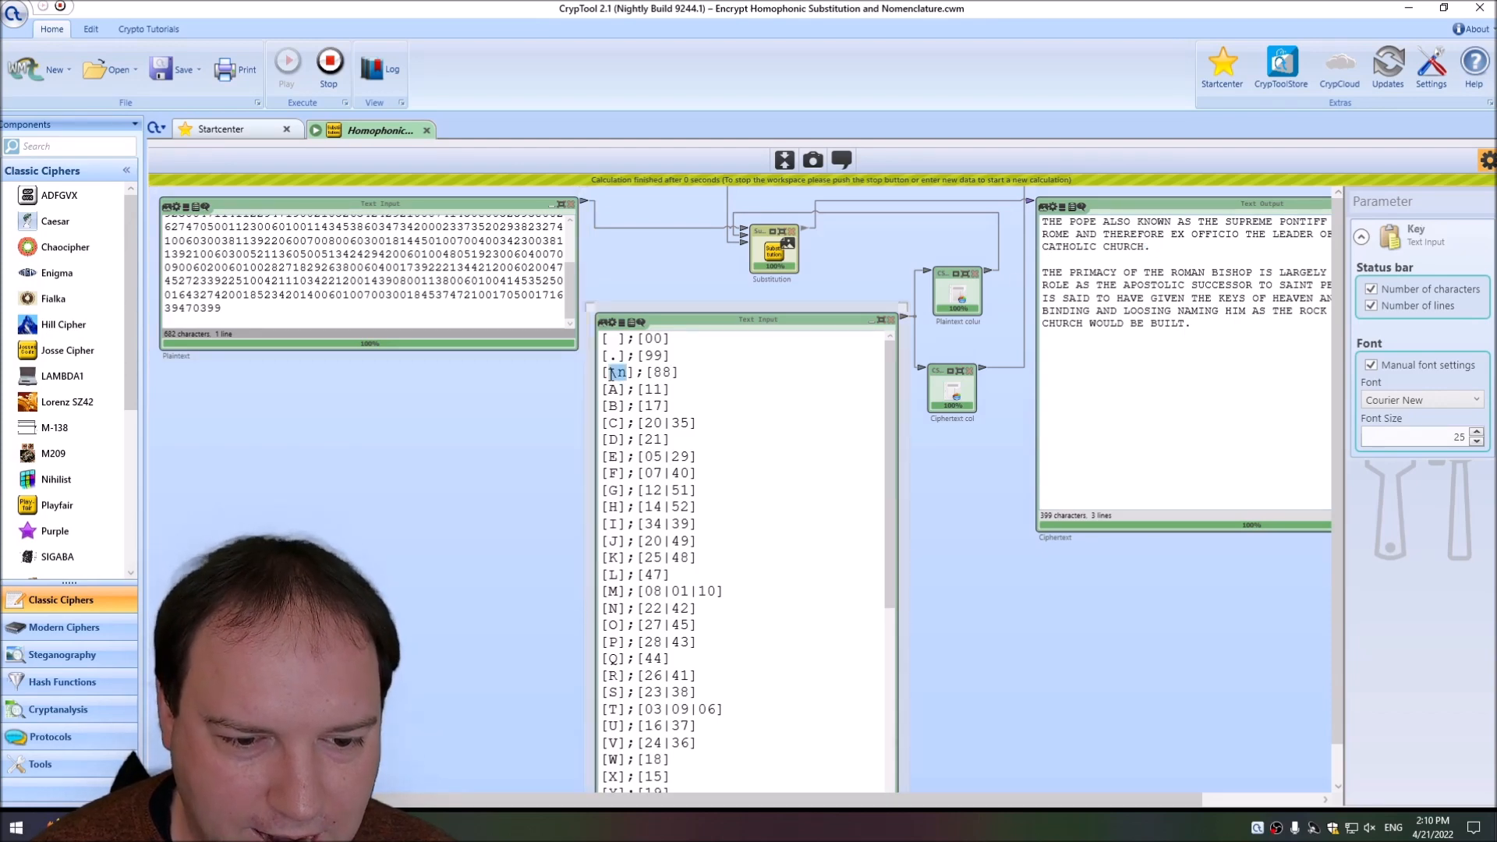
drag(672, 372, 681, 372)
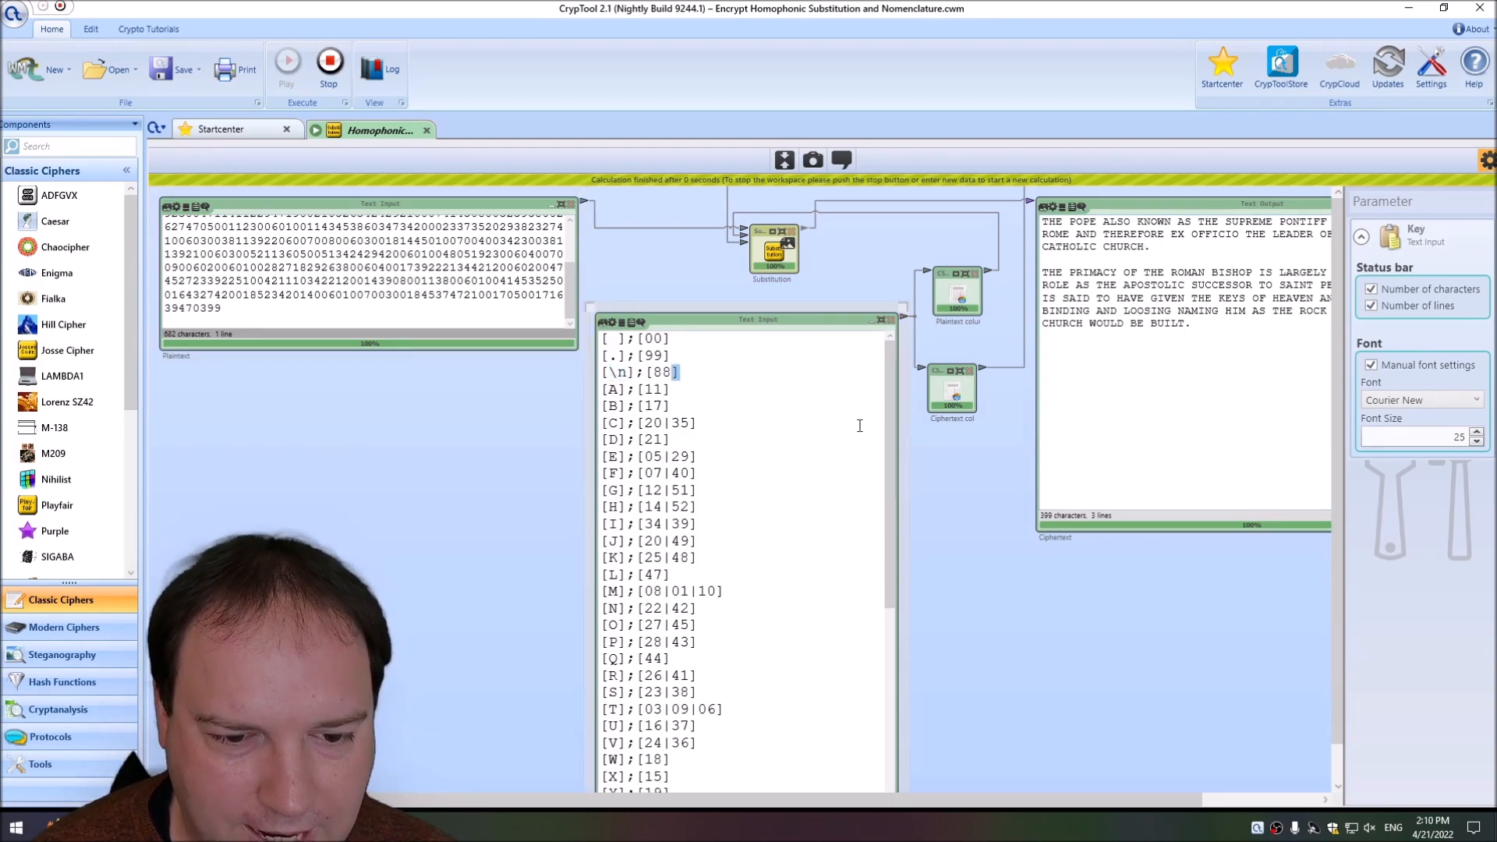
Hide the component parameters and review the full decrypted text alongside the ciphertext and the homophone and nomenclature key entries.
click(1488, 160)
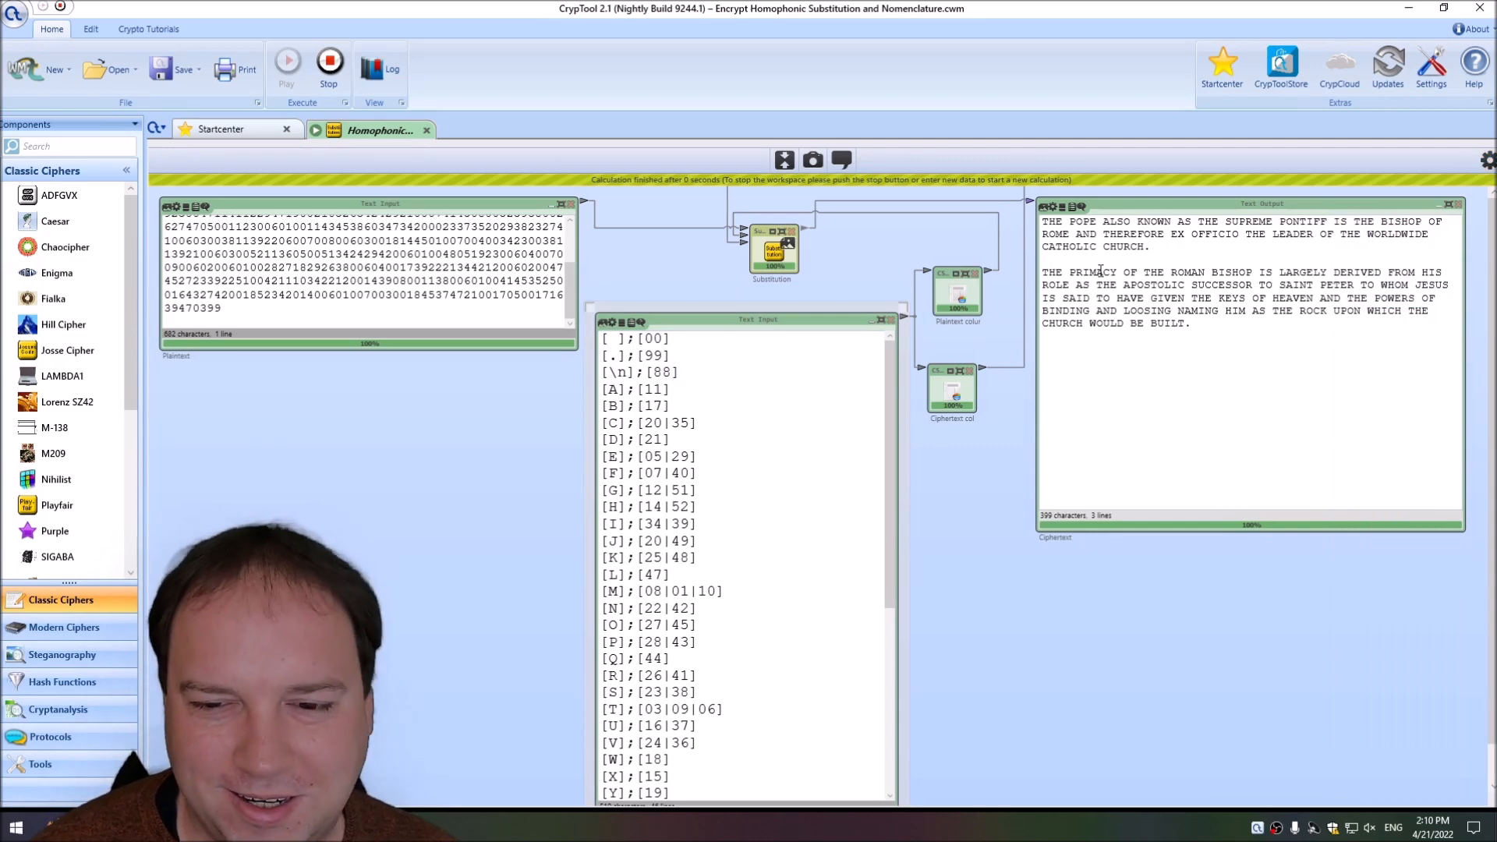
drag(570, 285, 567, 237)
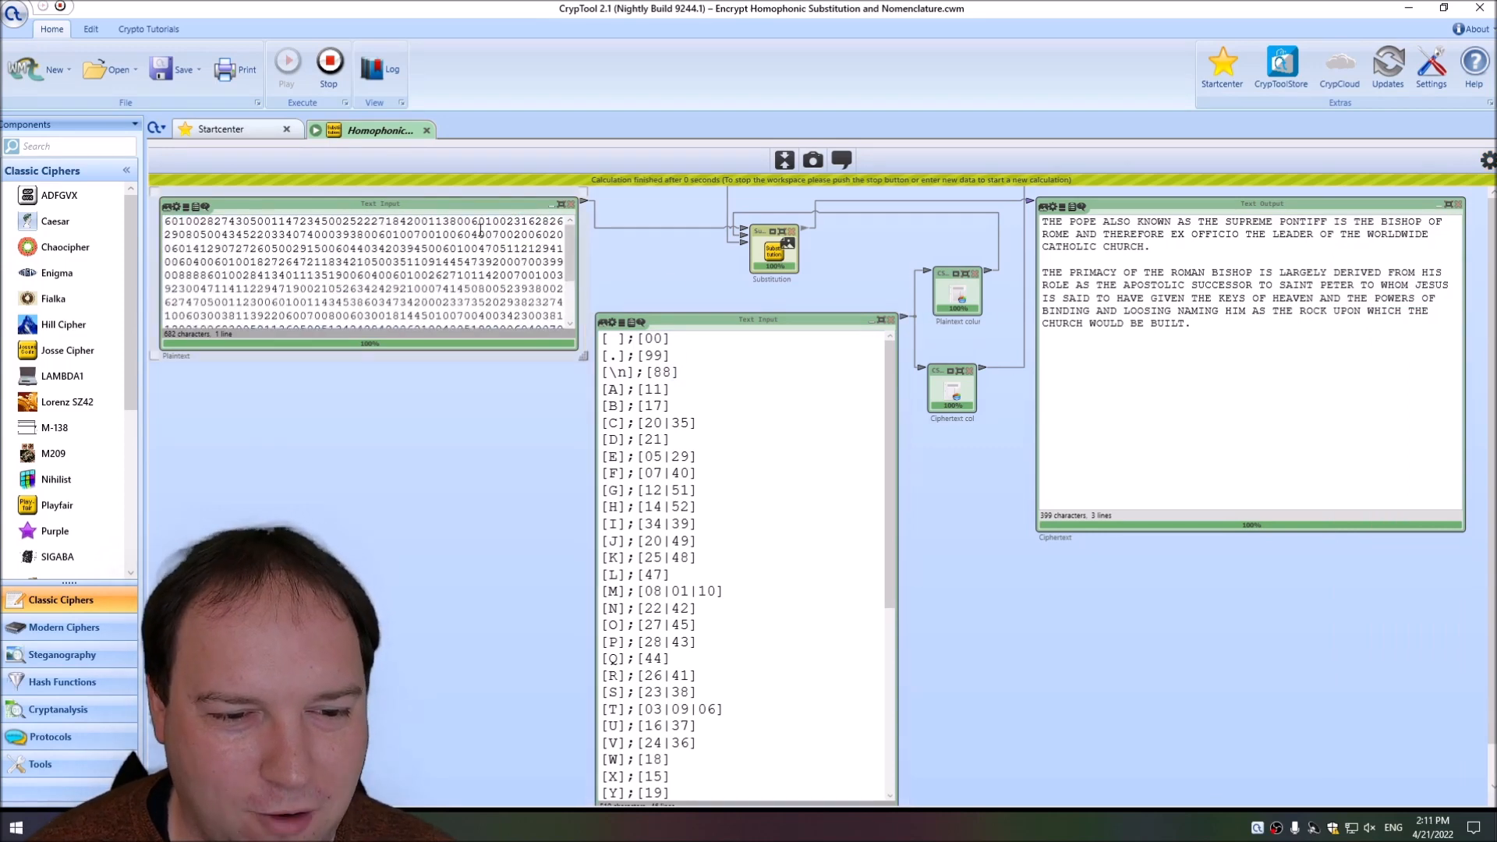
click(1280, 357)
key(ctrl+a)
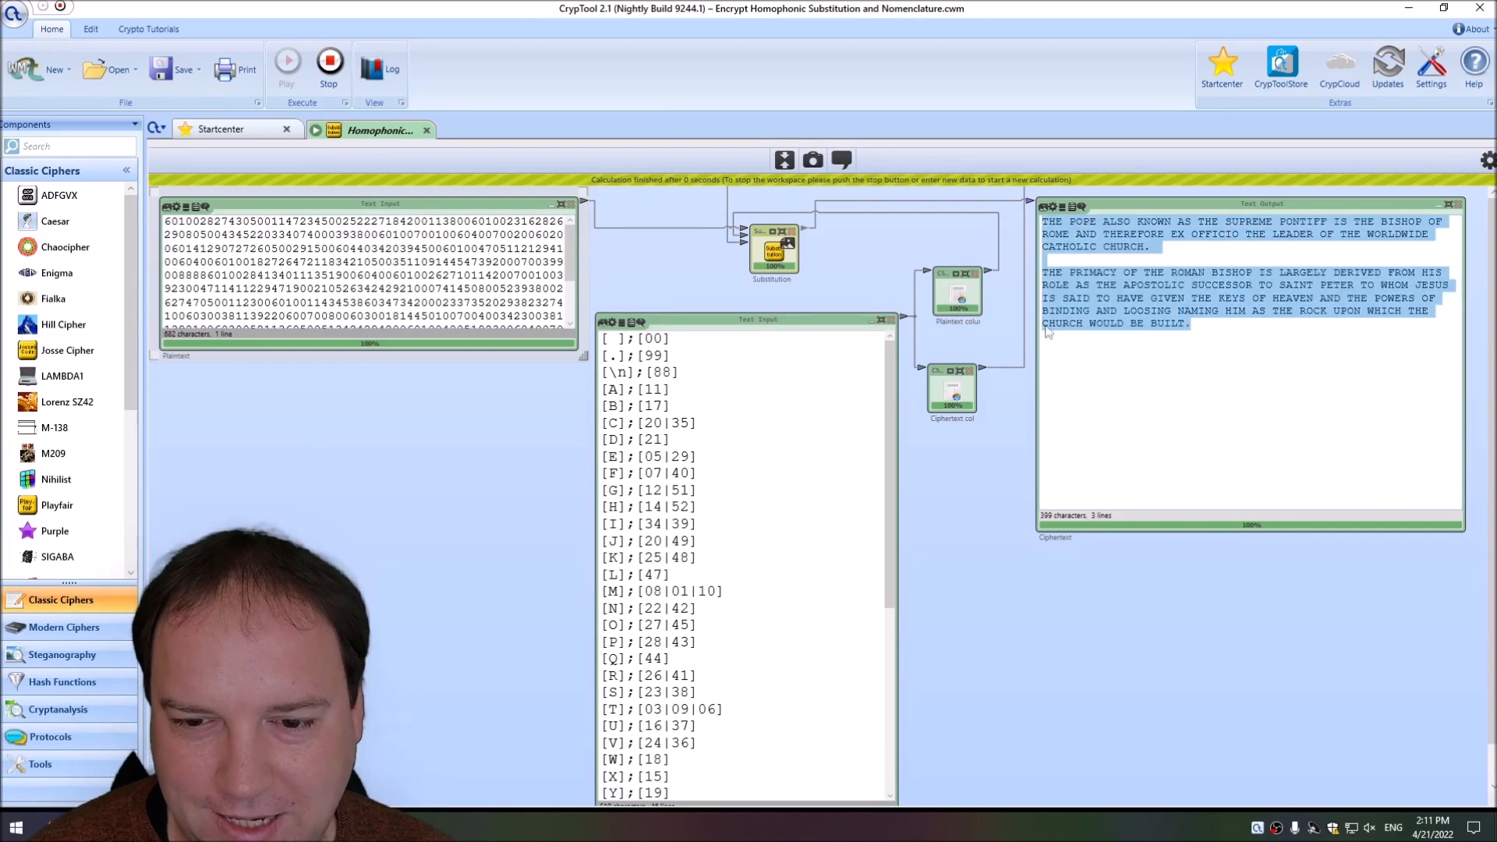
click(962, 242)
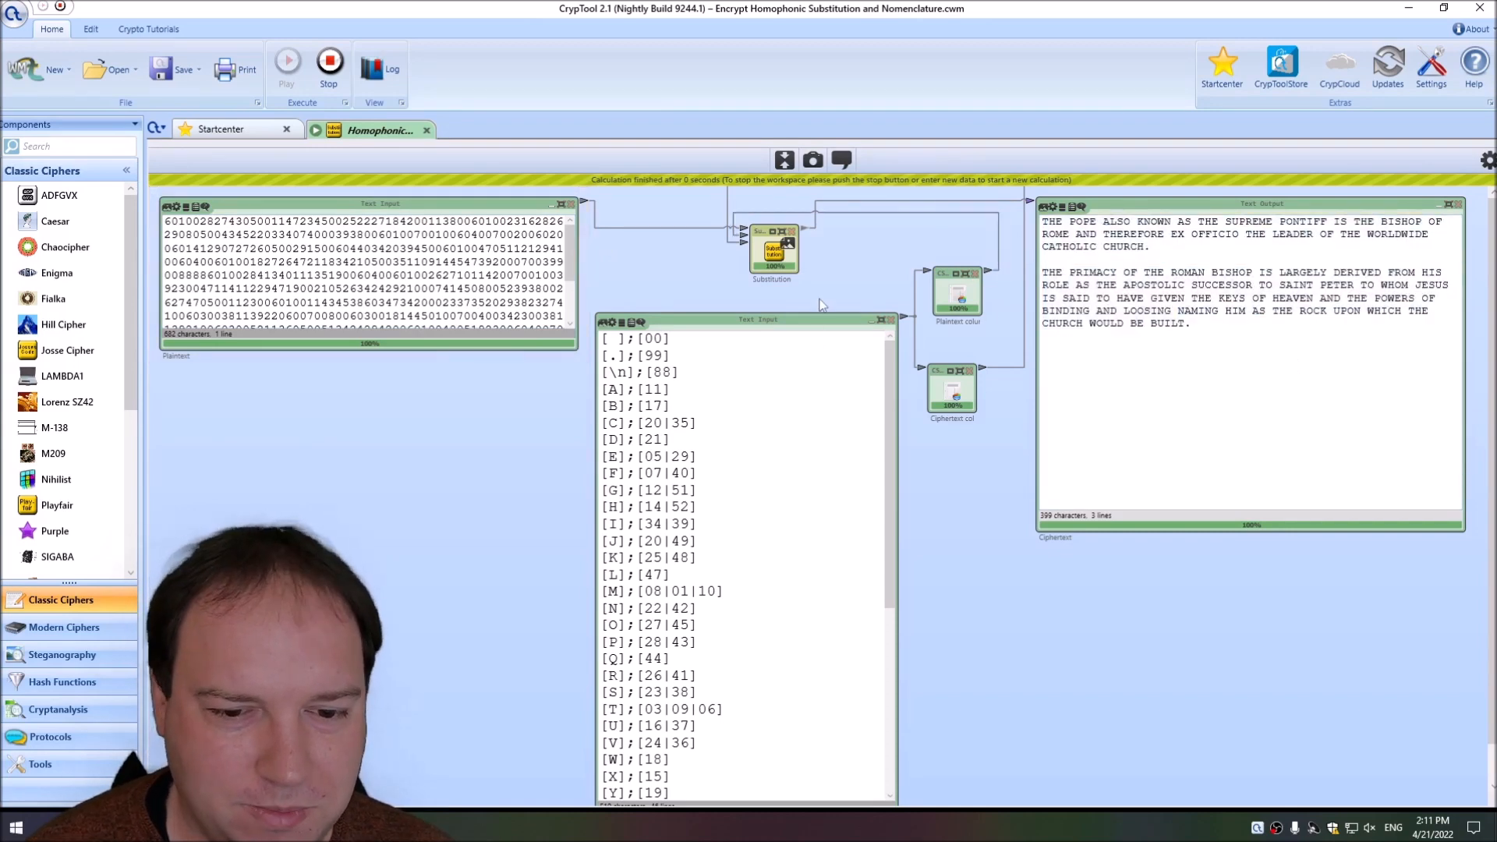
scroll(703, 406, down, 5)
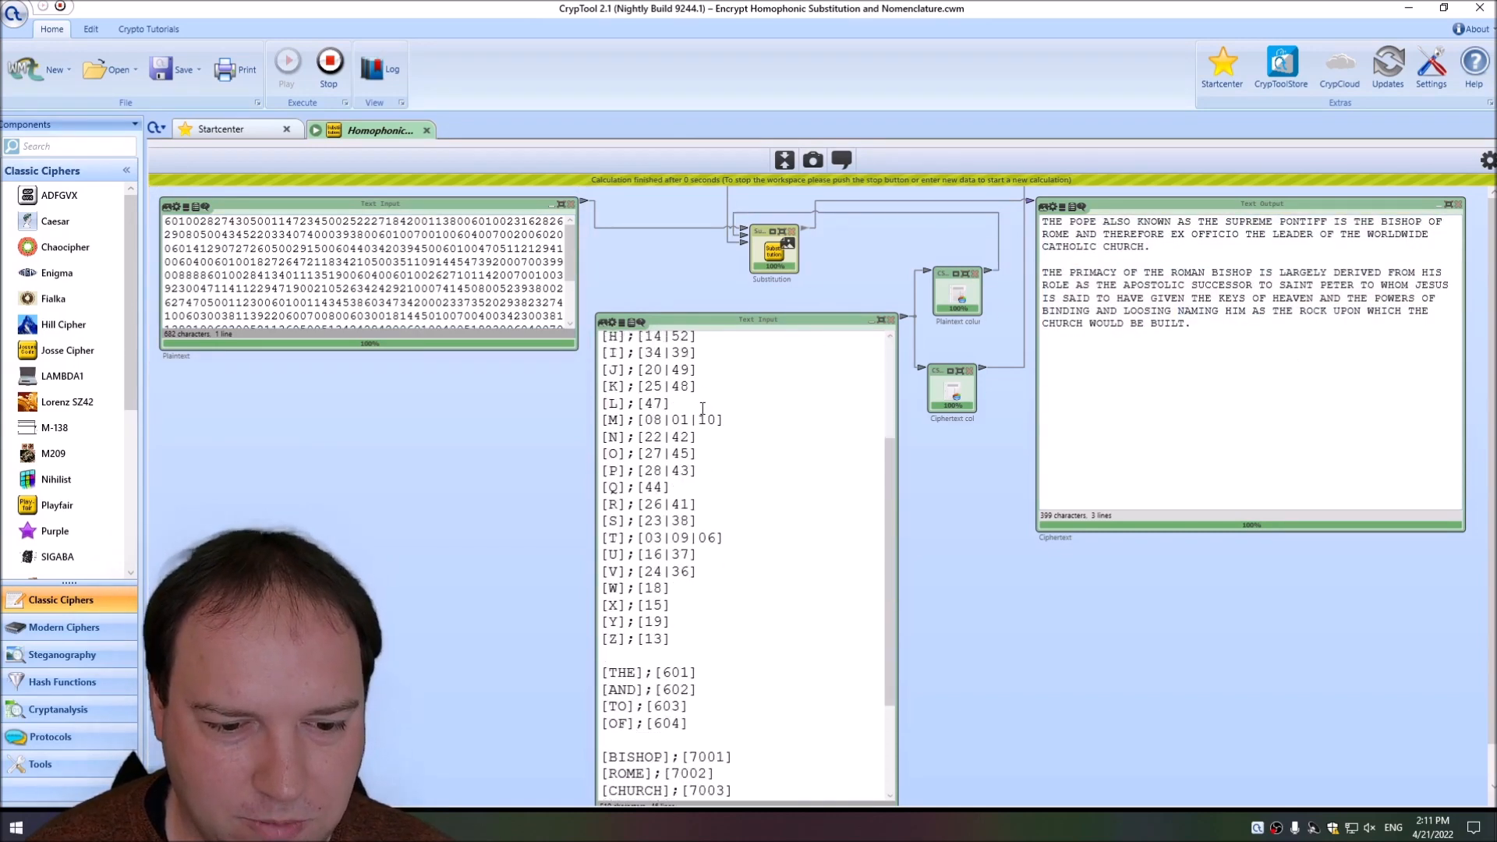
scroll(812, 478, up, 5)
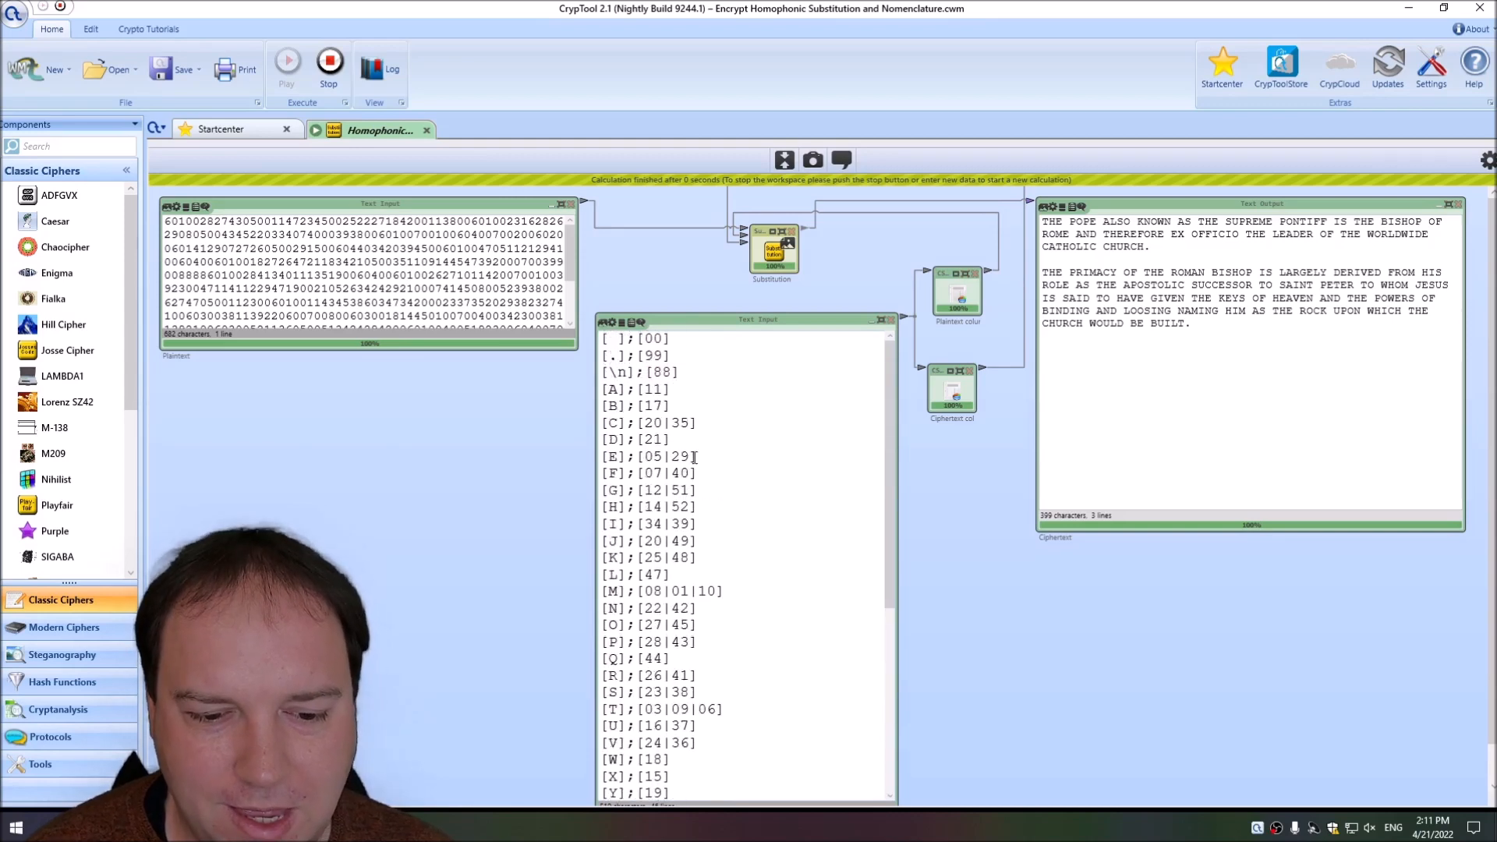